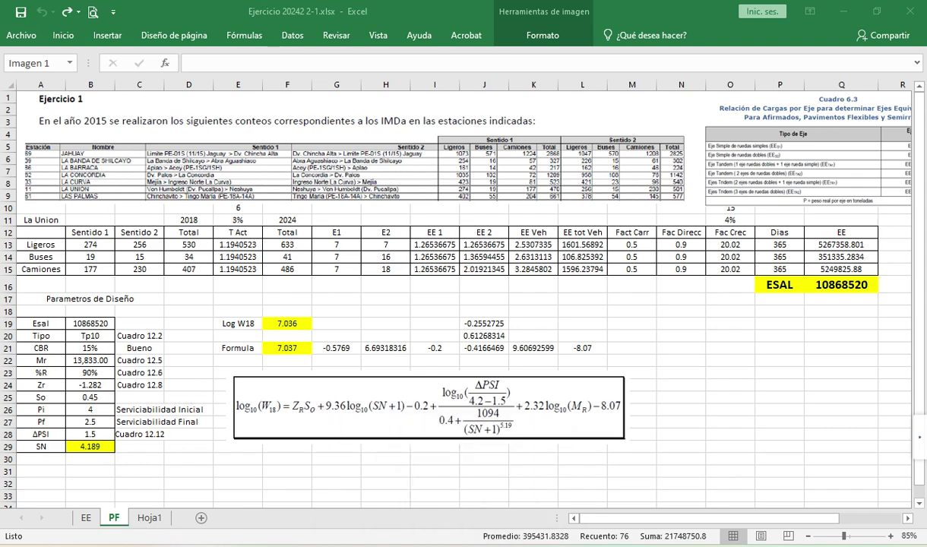
# - Copy rows 9 to 16 with the La Union ESAL table from sheet PF into sheet Hoja1, starting at A1
pyautogui.moveTo(608, 546)
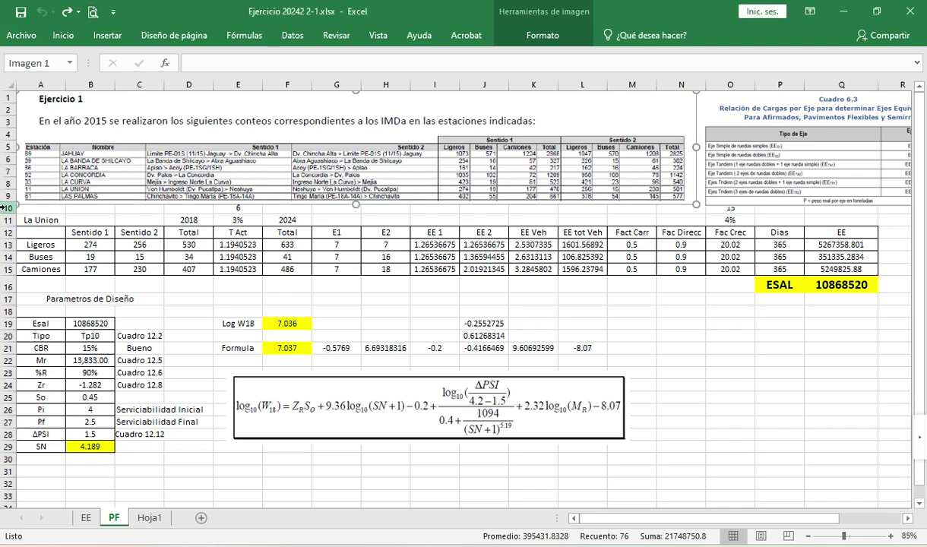
pyautogui.moveTo(6, 196); pyautogui.dragTo(16, 277)
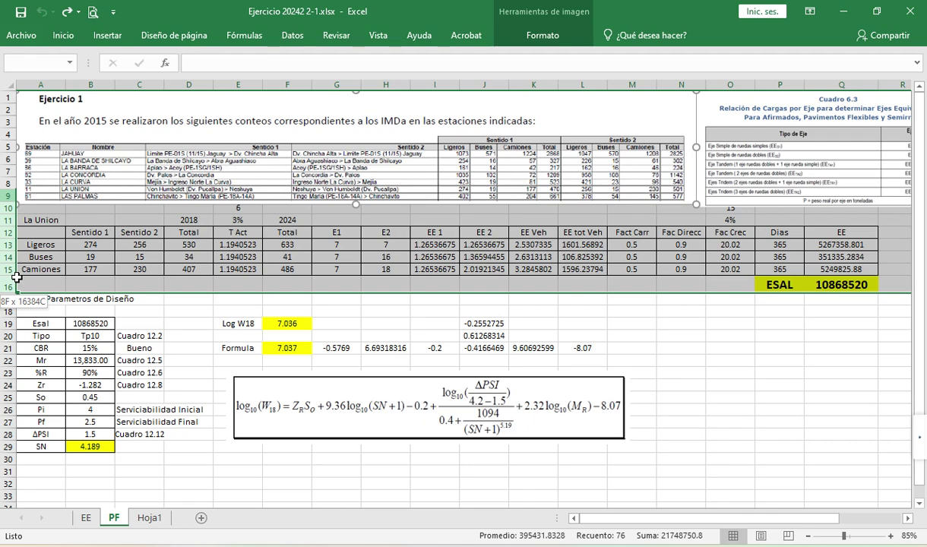
pyautogui.rightClick(417, 261)
pyautogui.click(454, 282)
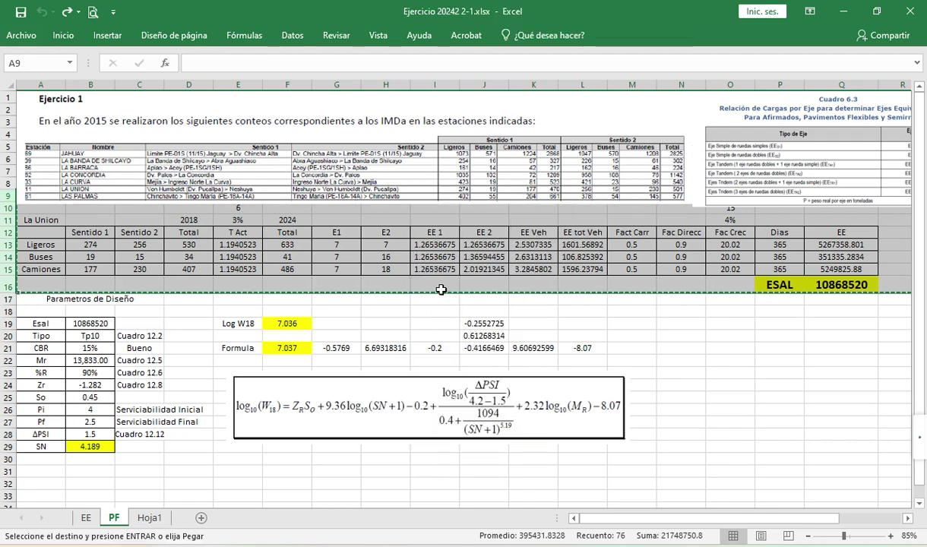
pyautogui.click(159, 517)
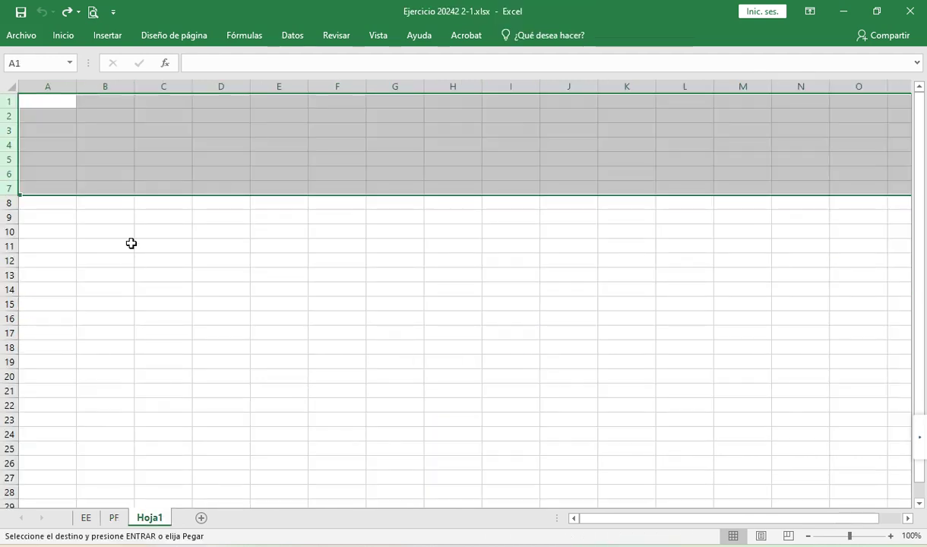
pyautogui.hotkey('ctrl', 'v')
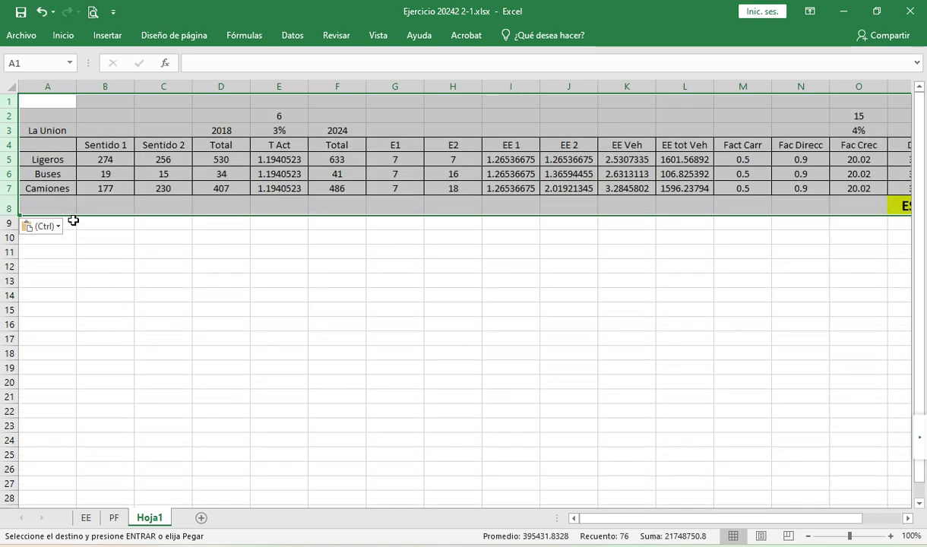
pyautogui.click(263, 322)
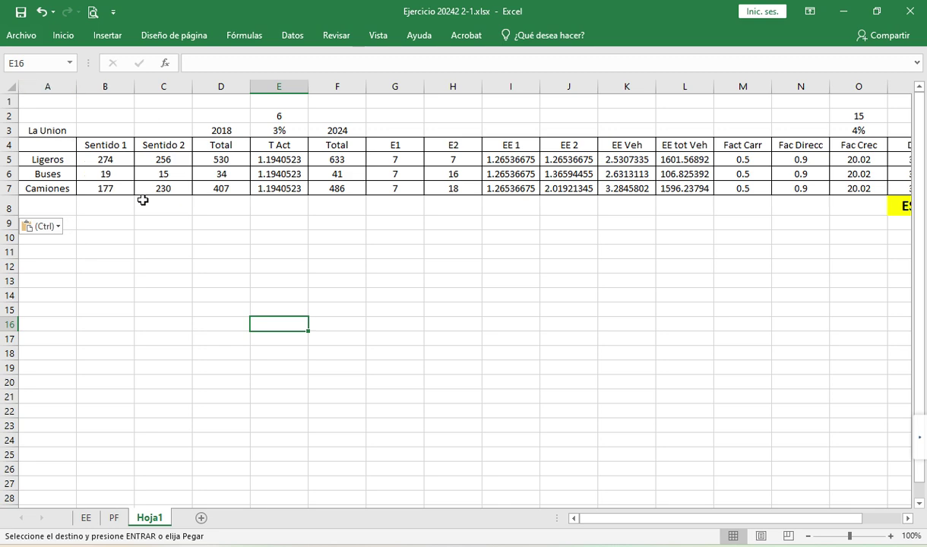
# - Review the directional traffic counts, growth rate, 2024 totals and the E1 and E2 axle loads in the copied table
pyautogui.click(114, 147)
pyautogui.moveTo(114, 147); pyautogui.dragTo(241, 188)
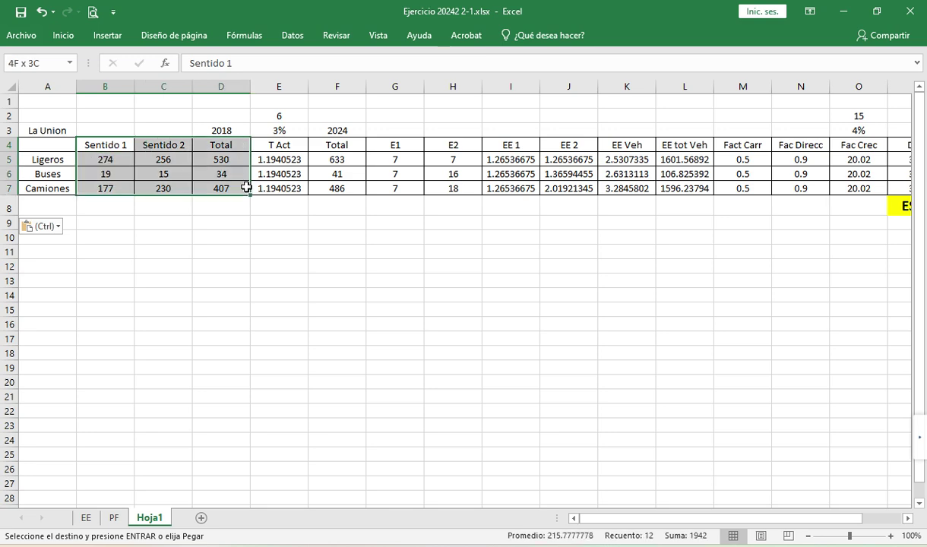
pyautogui.click(295, 132)
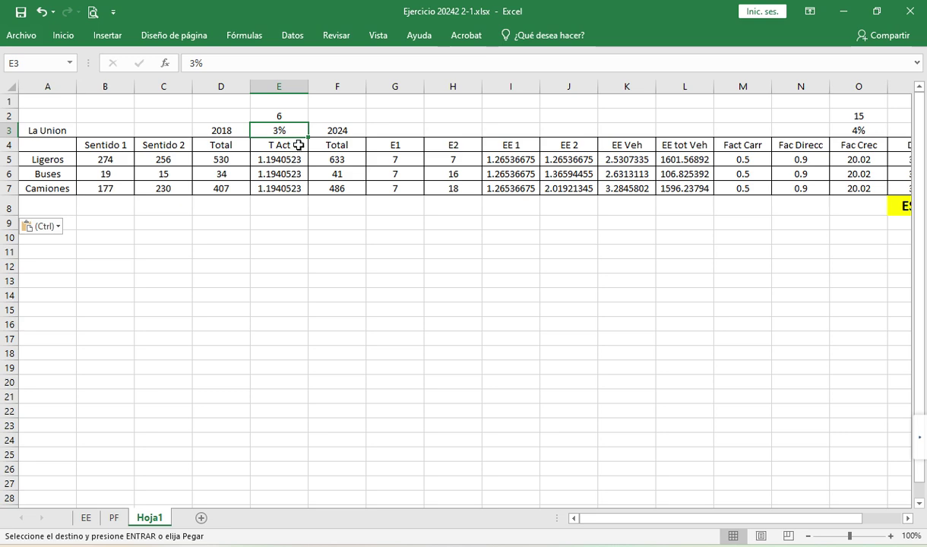
pyautogui.moveTo(349, 125); pyautogui.dragTo(346, 186)
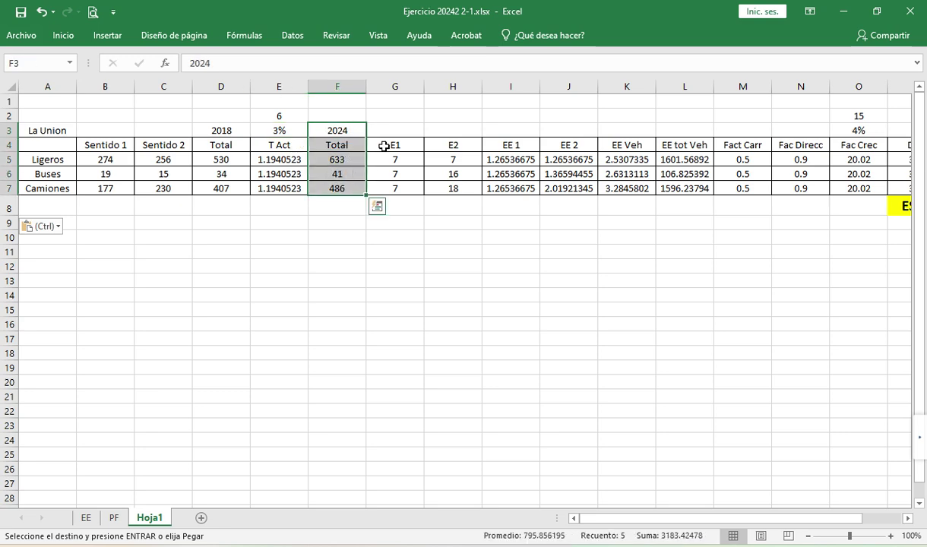
pyautogui.click(399, 160)
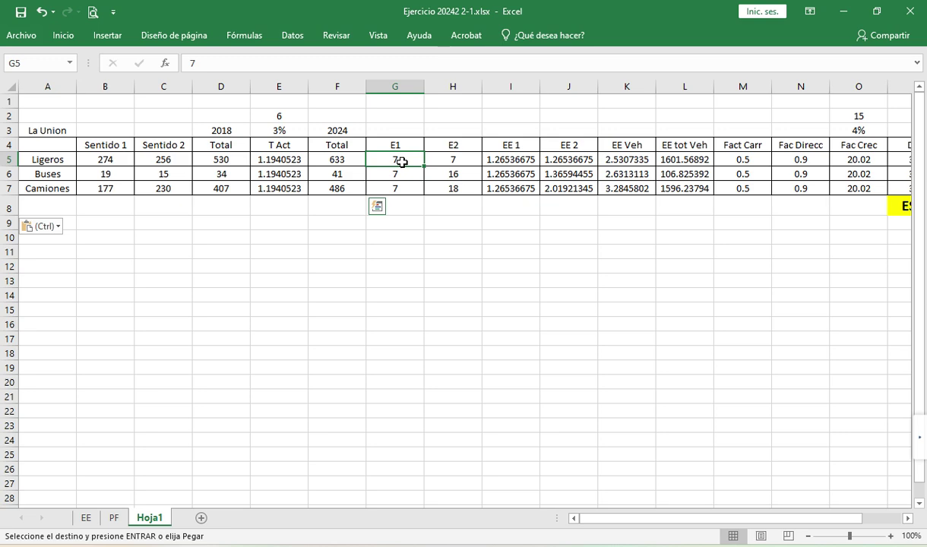
pyautogui.click(408, 180)
pyautogui.click(408, 187)
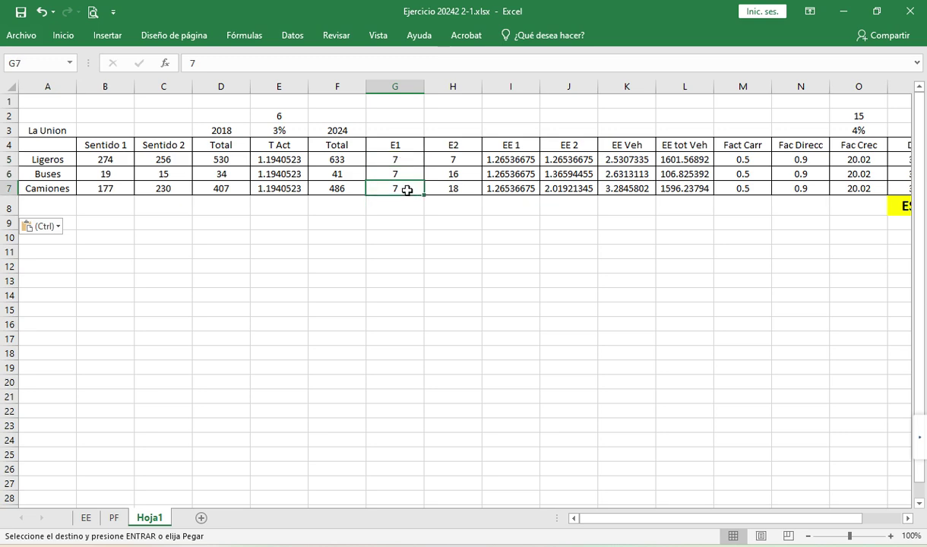
pyautogui.click(463, 160)
pyautogui.click(372, 161)
pyautogui.press('Down')
pyautogui.press('Down')
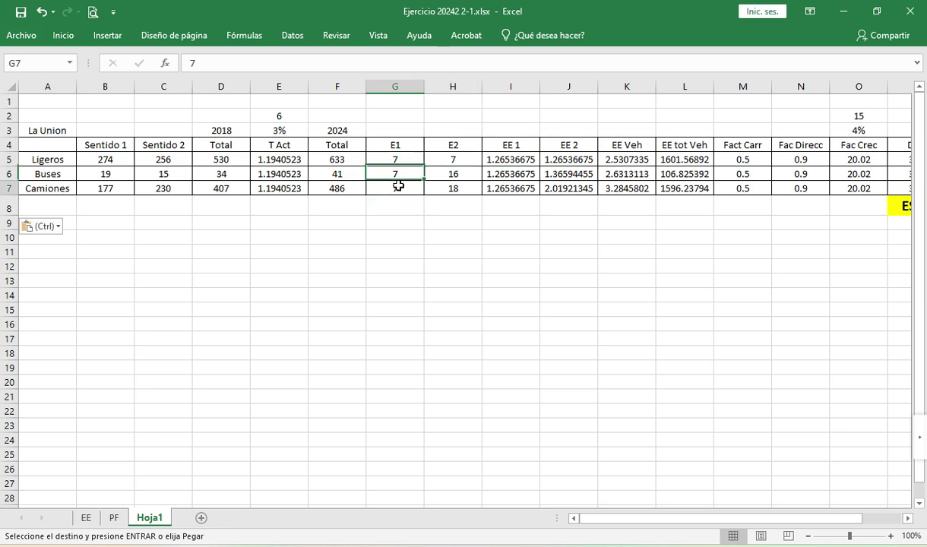
pyautogui.click(455, 176)
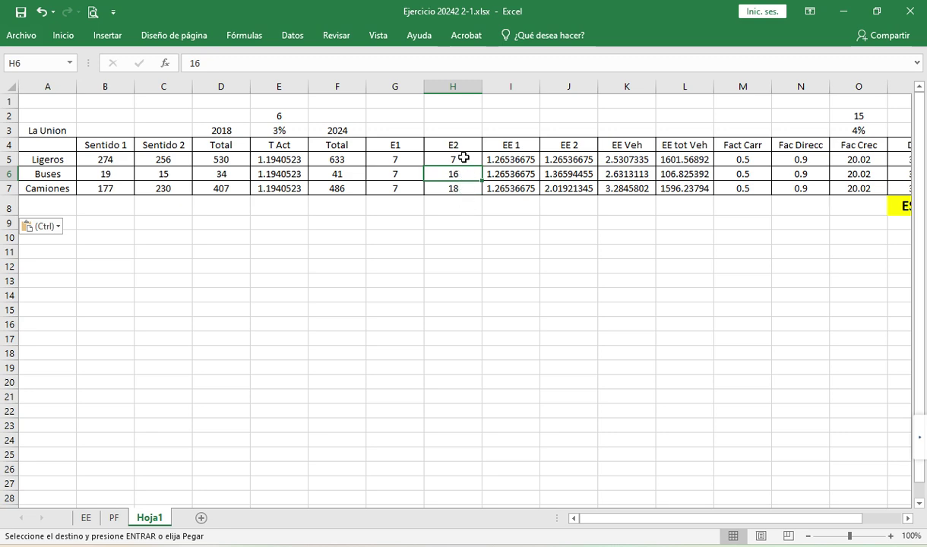
# - Fill the table range A4:H7, from the vehicle types through the E2 column, with light grey
pyautogui.moveTo(463, 148); pyautogui.dragTo(46, 188)
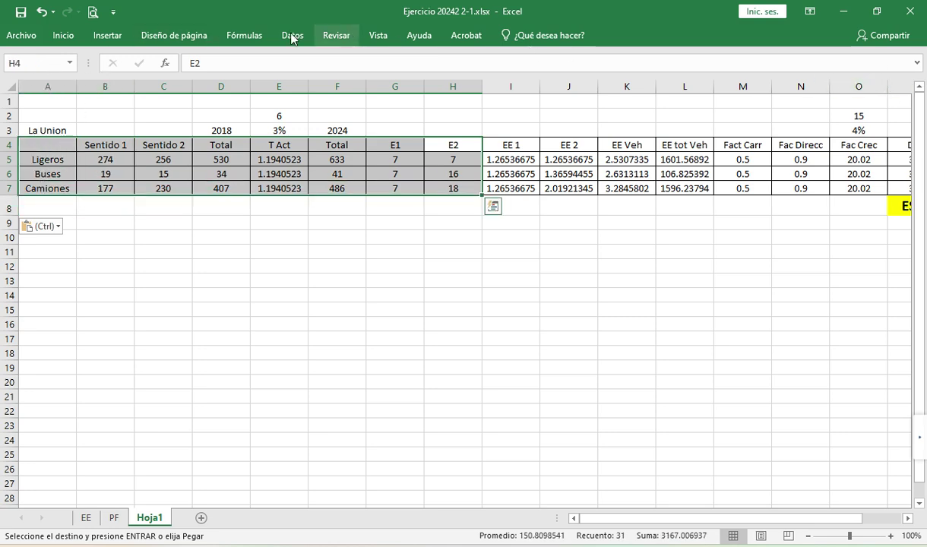
pyautogui.click(65, 36)
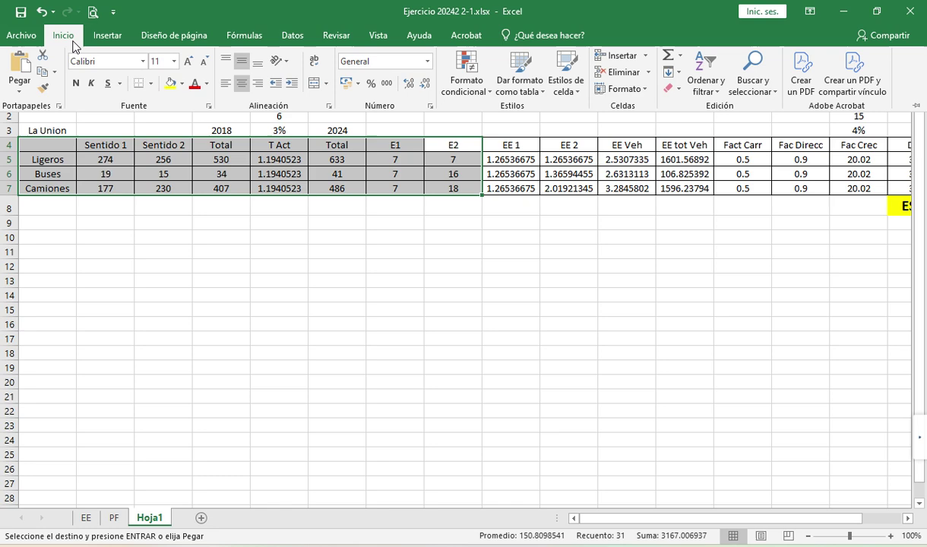
pyautogui.click(915, 107)
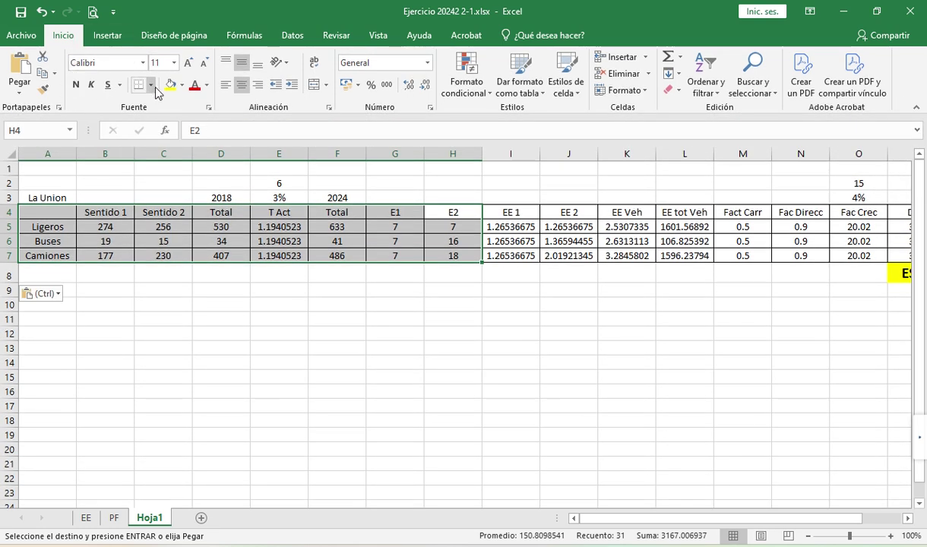
pyautogui.click(182, 85)
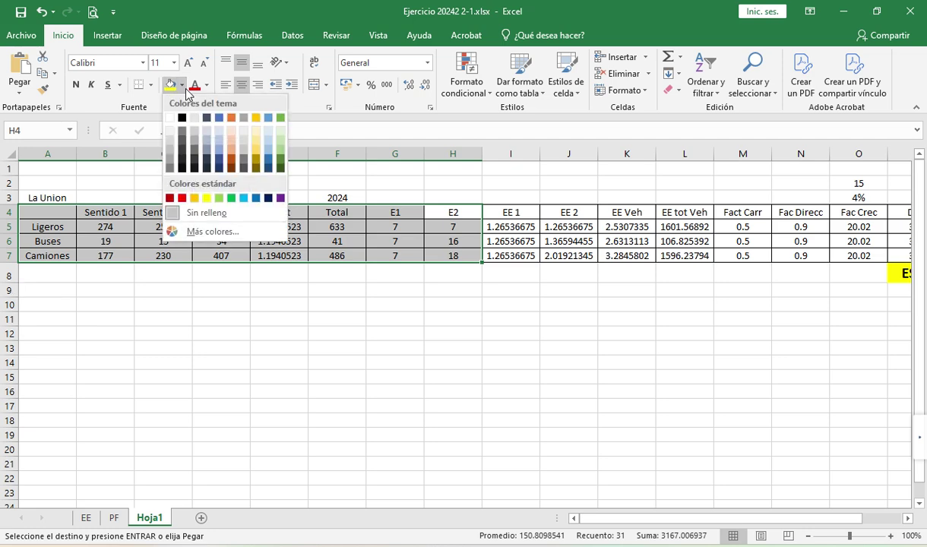
pyautogui.click(170, 131)
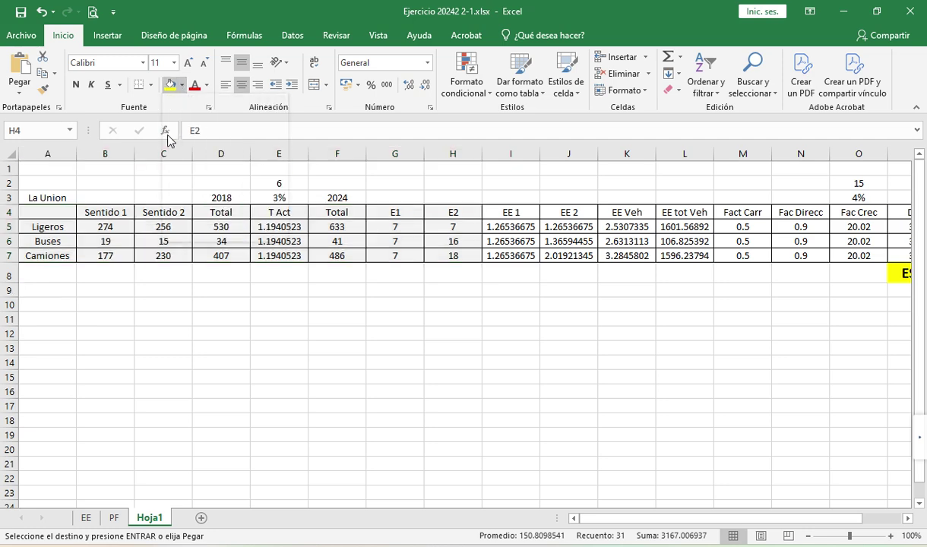
pyautogui.click(475, 334)
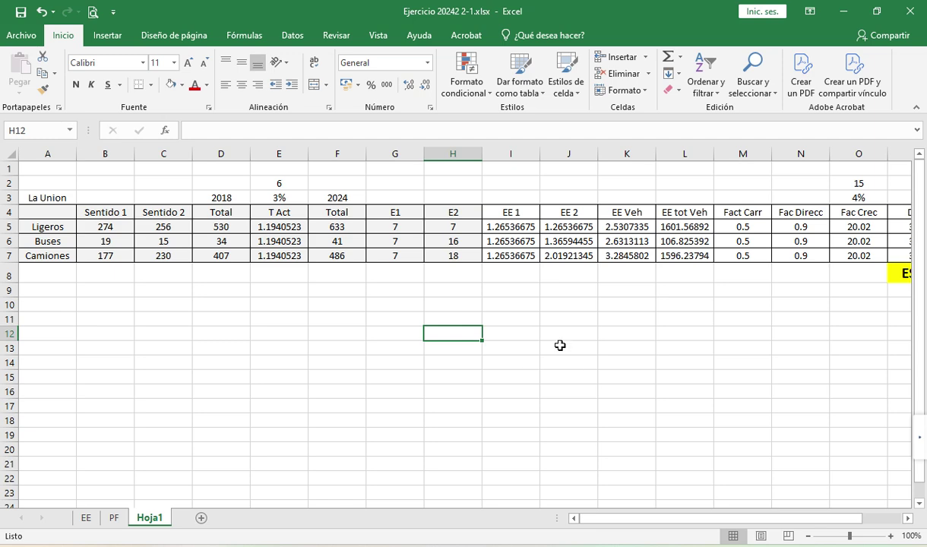
# - Check the EE 1 formula for Ligeros, then switch to the Suelos, Geologia PDF in Acrobat and capture Cuadro 6.4 for rigid pavements as an image
pyautogui.click(529, 218)
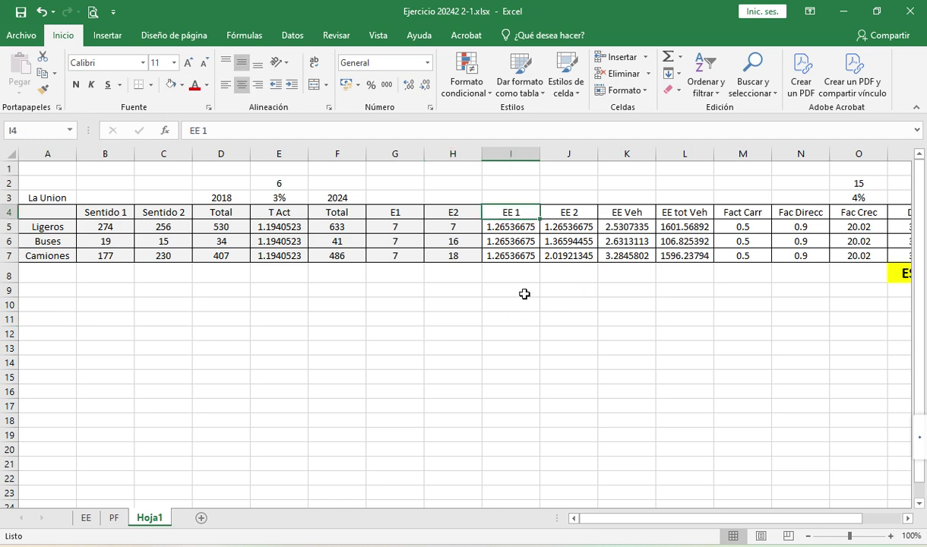
pyautogui.click(526, 228)
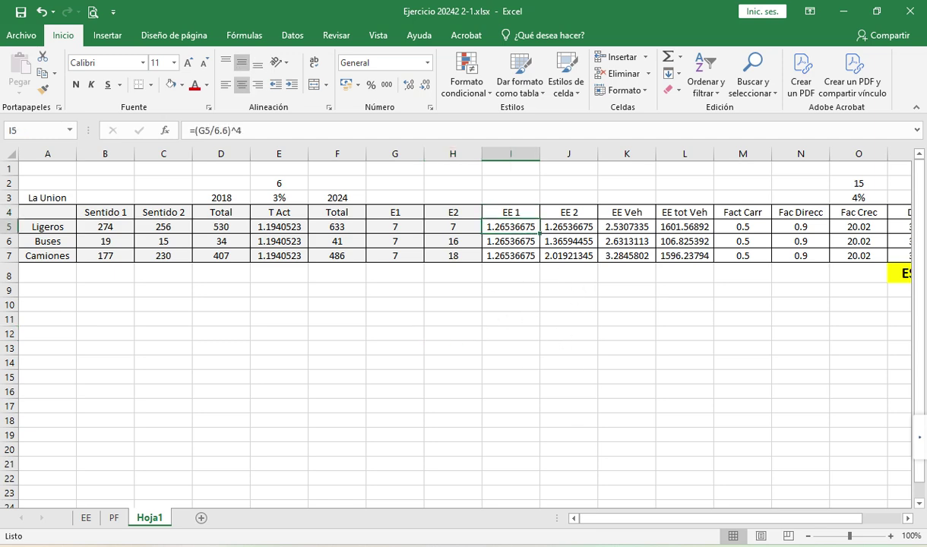
pyautogui.click(637, 494)
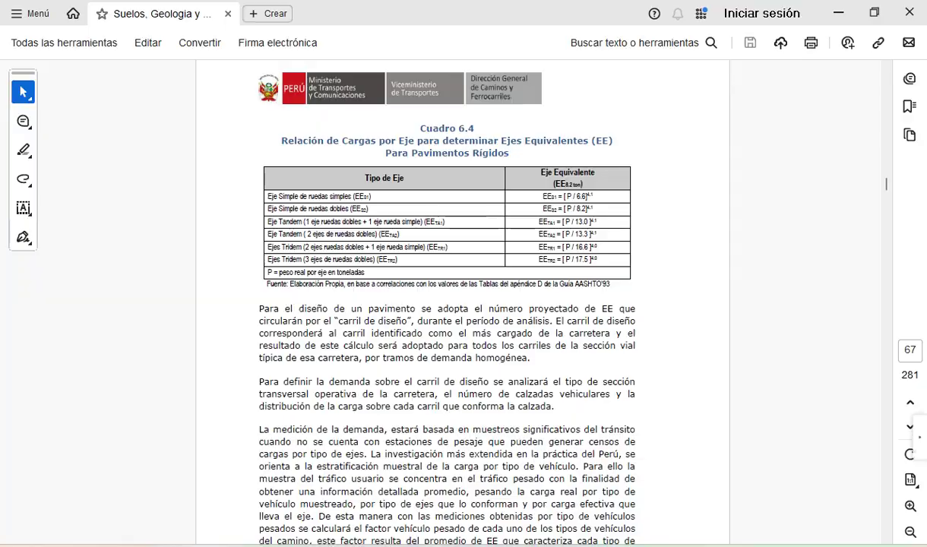
pyautogui.scroll(2, 377, 219)
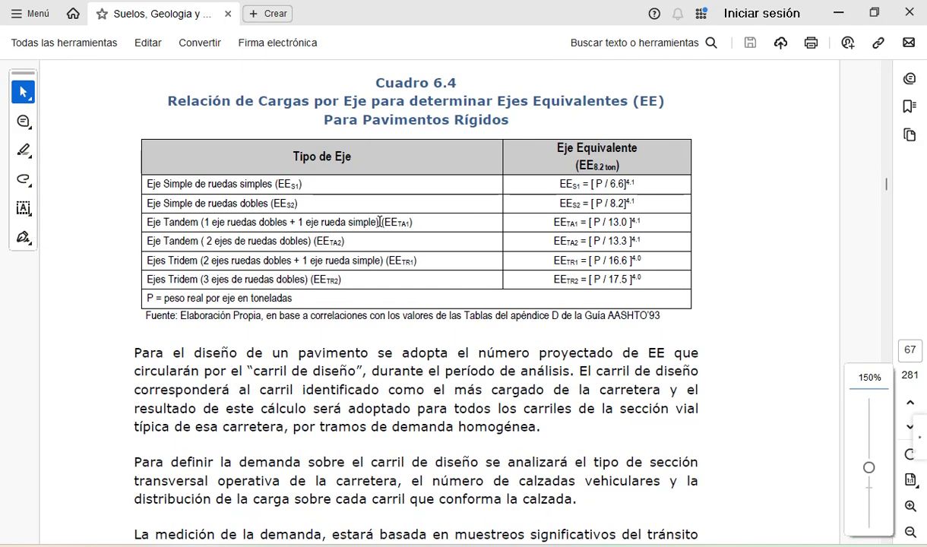
pyautogui.scroll(2, 449, 120)
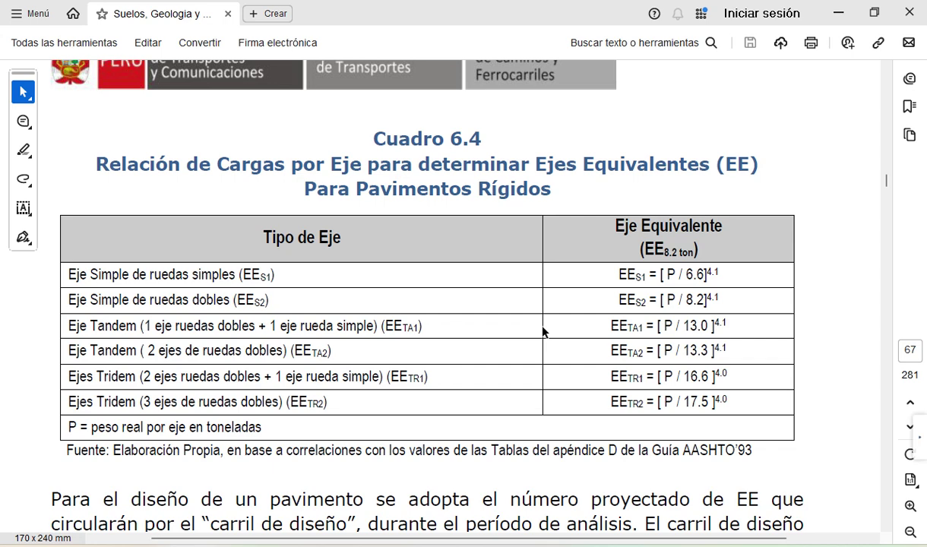
pyautogui.press('super+shift+s')
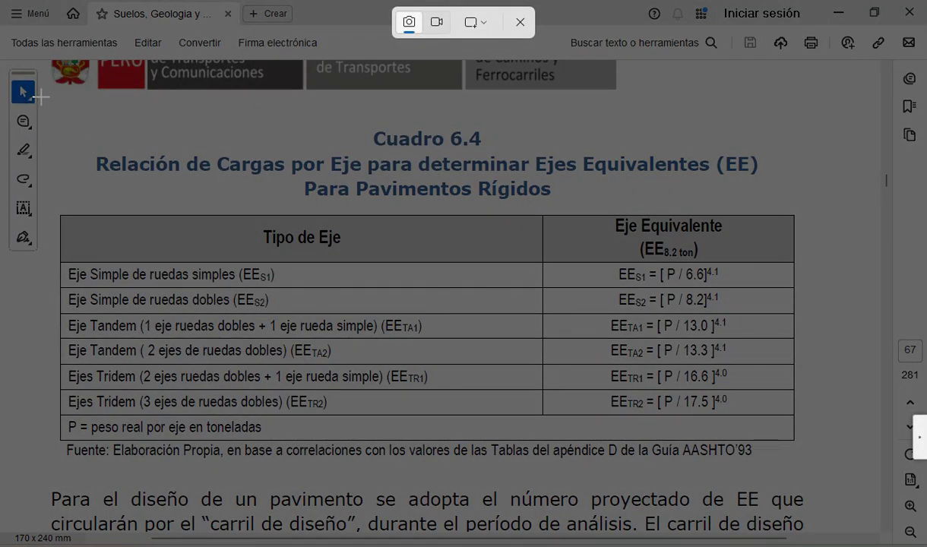
pyautogui.moveTo(43, 100); pyautogui.dragTo(804, 464)
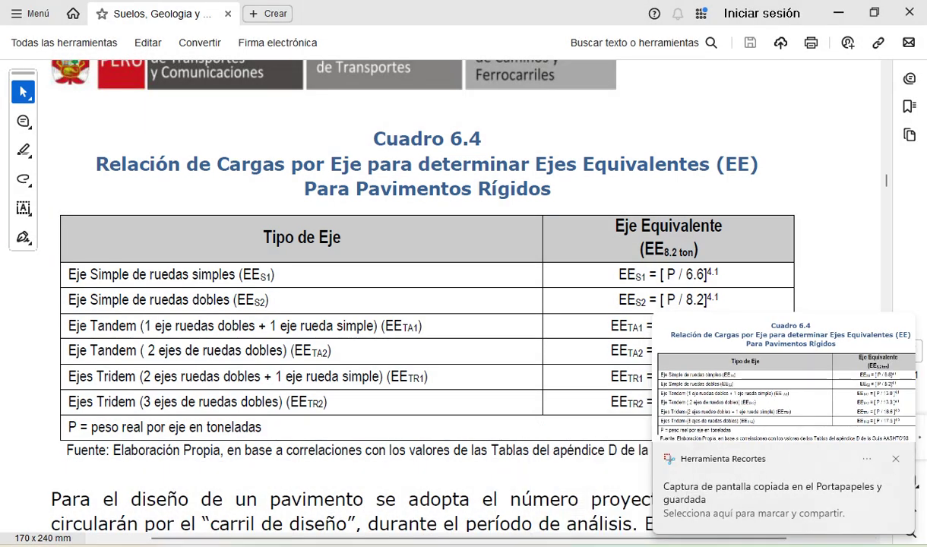
# - Switch back to Excel, paste the Cuadro 6.4 capture into Hoja1, shrink it and place it centrally below the traffic table
pyautogui.hotkey('alt', 'Tab')
pyautogui.click(50, 318)
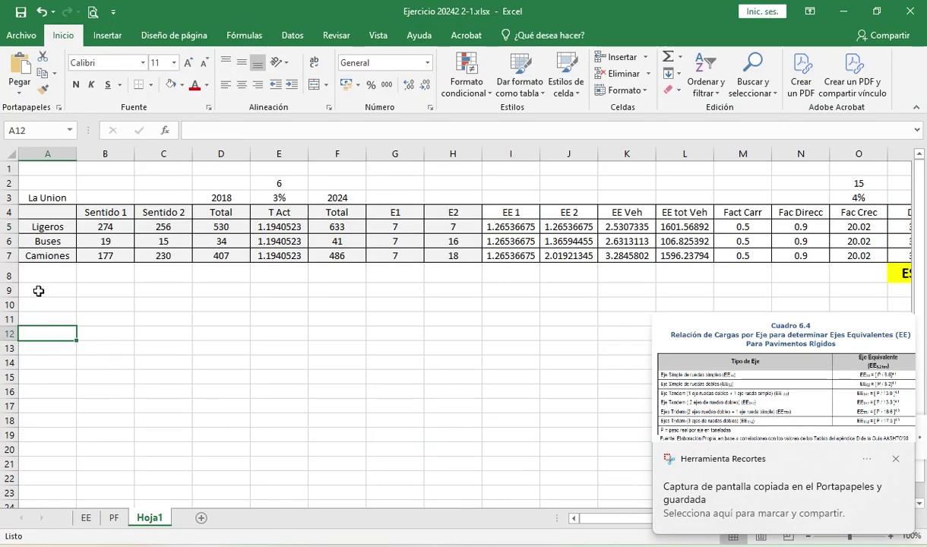
pyautogui.click(36, 278)
pyautogui.click(58, 294)
pyautogui.hotkey('ctrl', 'v')
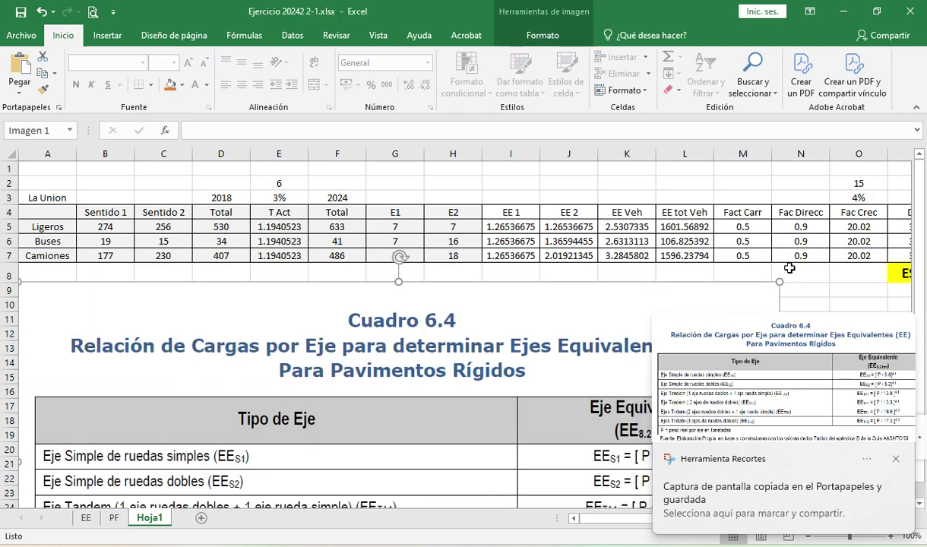
pyautogui.moveTo(780, 282); pyautogui.dragTo(555, 388)
pyautogui.moveTo(459, 439); pyautogui.dragTo(582, 315)
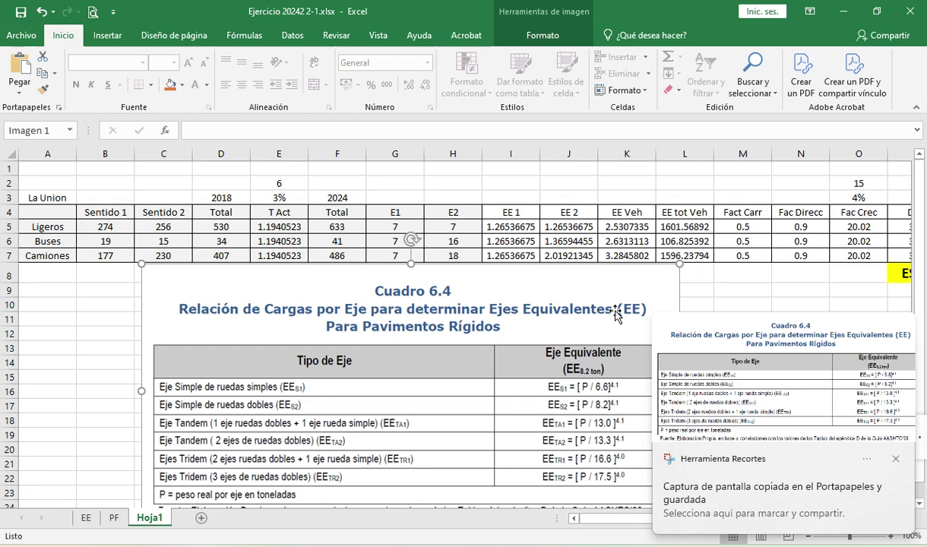
pyautogui.click(775, 288)
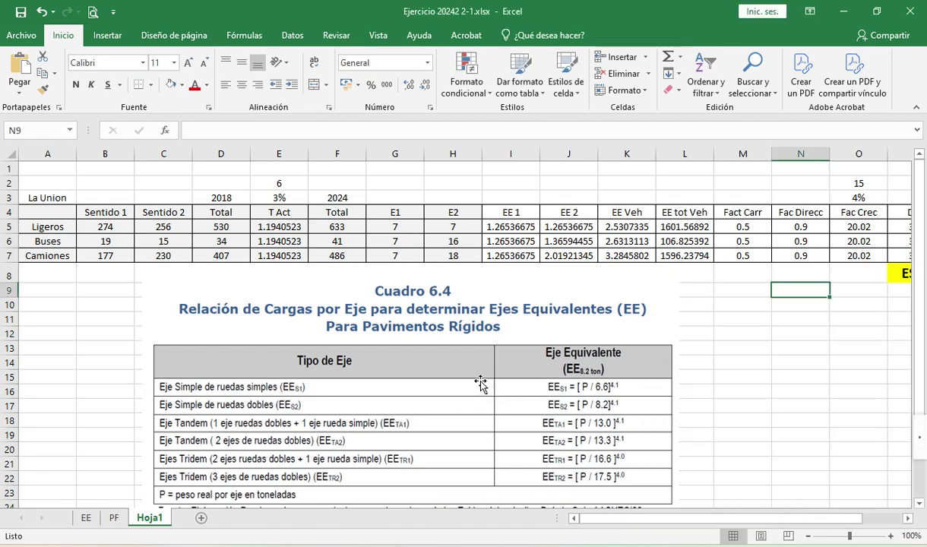
pyautogui.moveTo(480, 384); pyautogui.dragTo(524, 401)
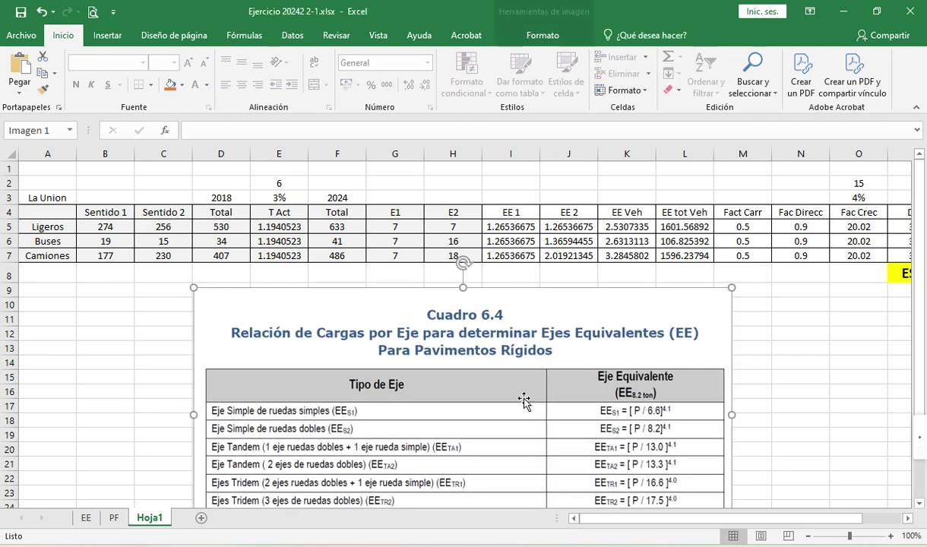
# - Raise the exponent of the EE 1 formula for Ligeros to 4.1, giving =(G5/6.6)^4.1
pyautogui.click(397, 226)
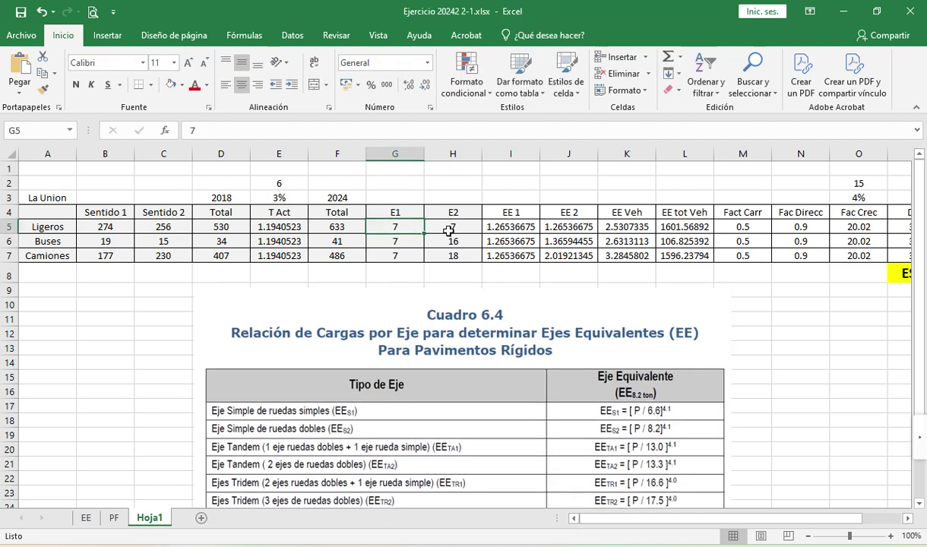
pyautogui.click(496, 229)
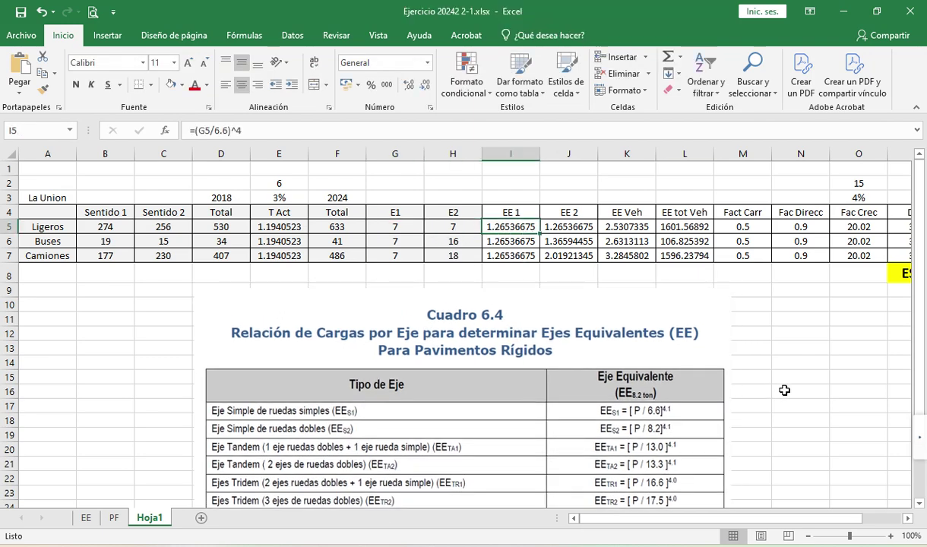
pyautogui.press('F2')
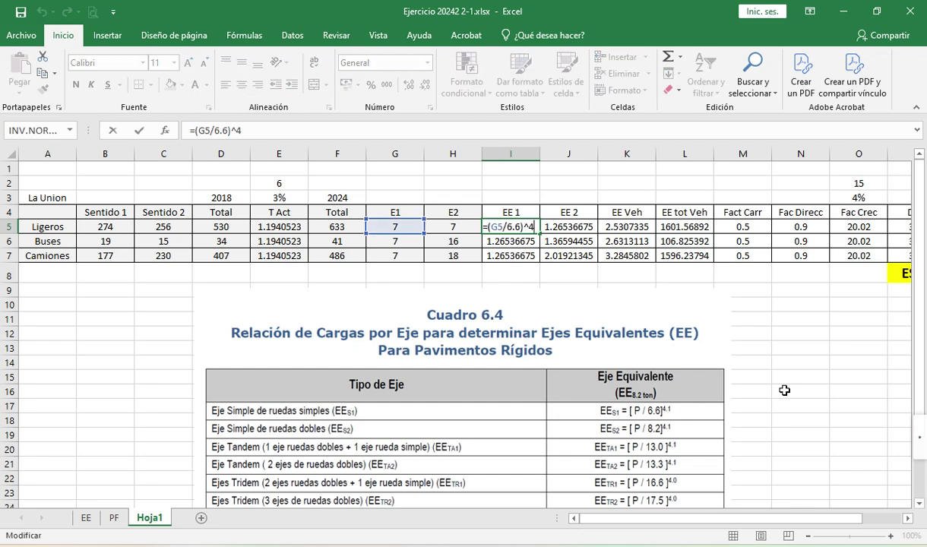
pyautogui.write('.1')
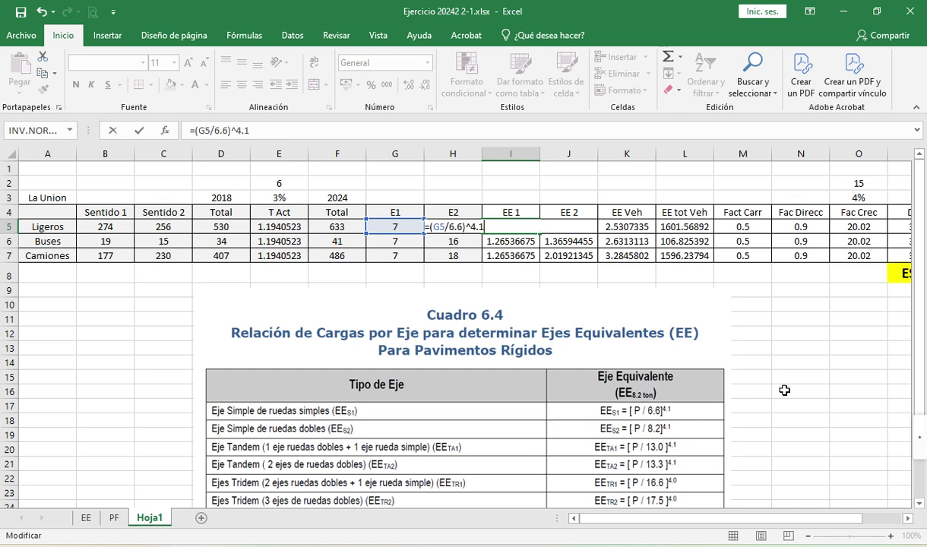
pyautogui.press('Return')
pyautogui.press('Up')
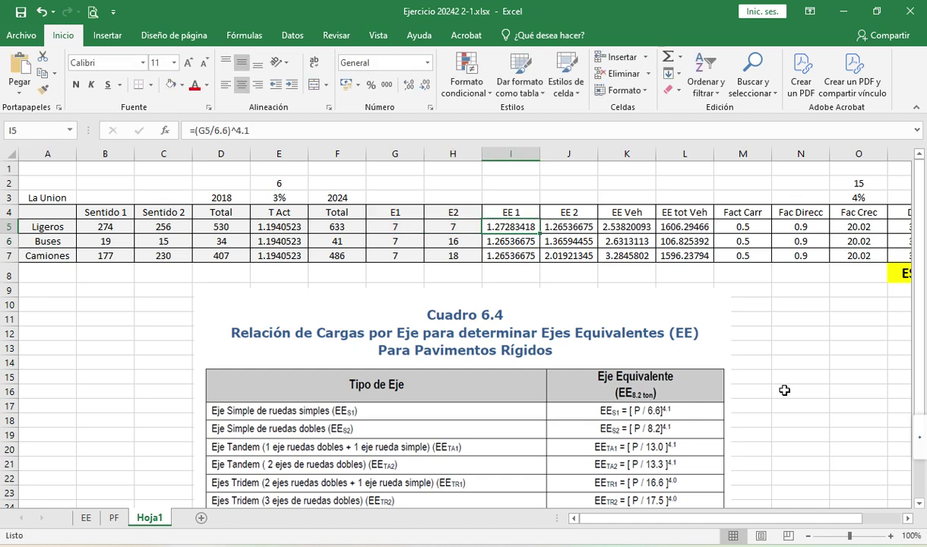
# - Copy the Ligeros EE 1 formula to EE 1 of Buses and Camiones and to EE 2 of Ligeros
pyautogui.hotkey('ctrl', 'c')
pyautogui.press('Down')
pyautogui.hotkey('shift', 'Down')
pyautogui.hotkey('ctrl', 'v')
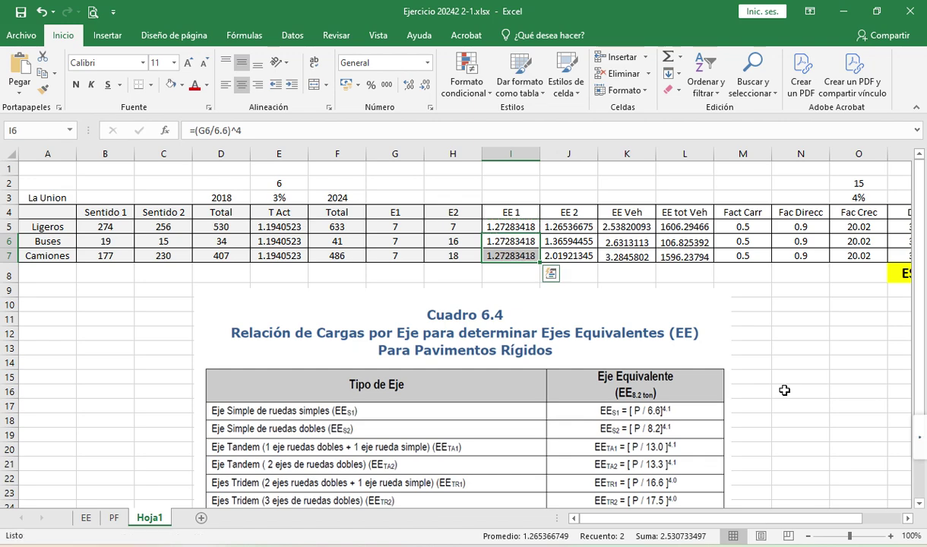
pyautogui.press('Up')
pyautogui.hotkey('ctrl', 'c')
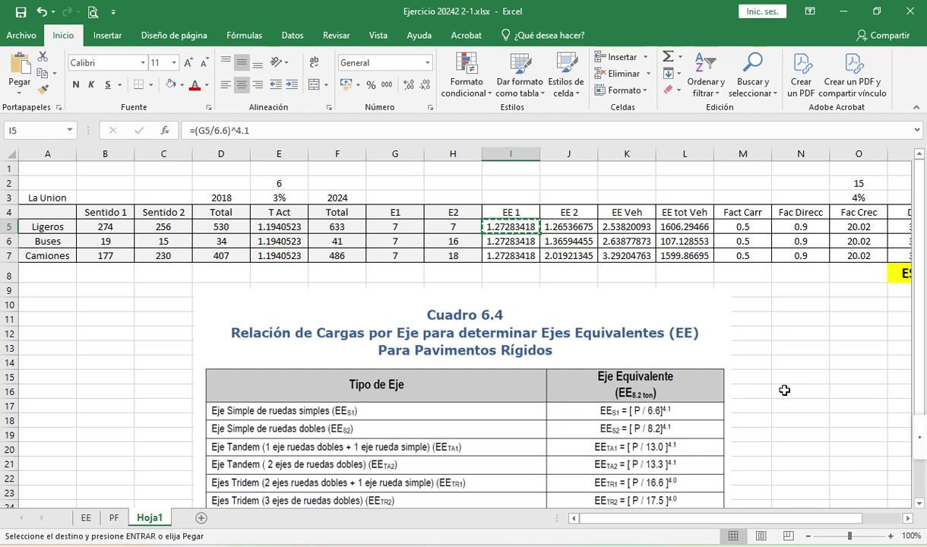
pyautogui.press('Right')
pyautogui.press('Return')
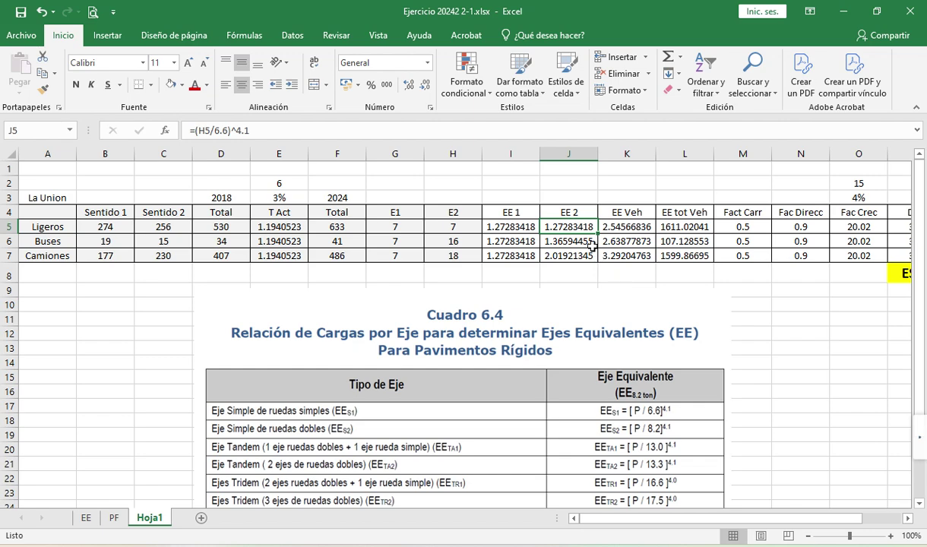
# - Change the EE 2 formula for Buses to =(H6/13)^4.1
pyautogui.click(565, 239)
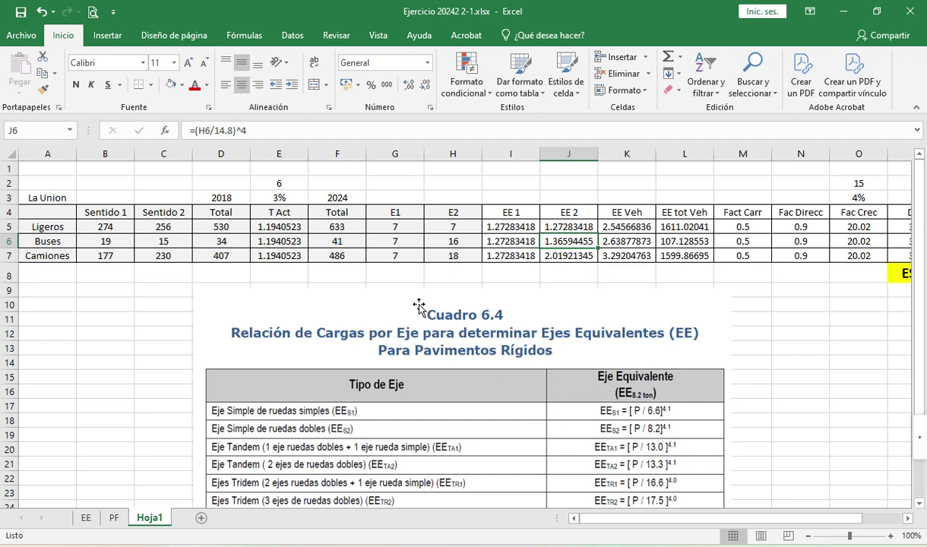
pyautogui.doubleClick(566, 247)
pyautogui.press('Left')
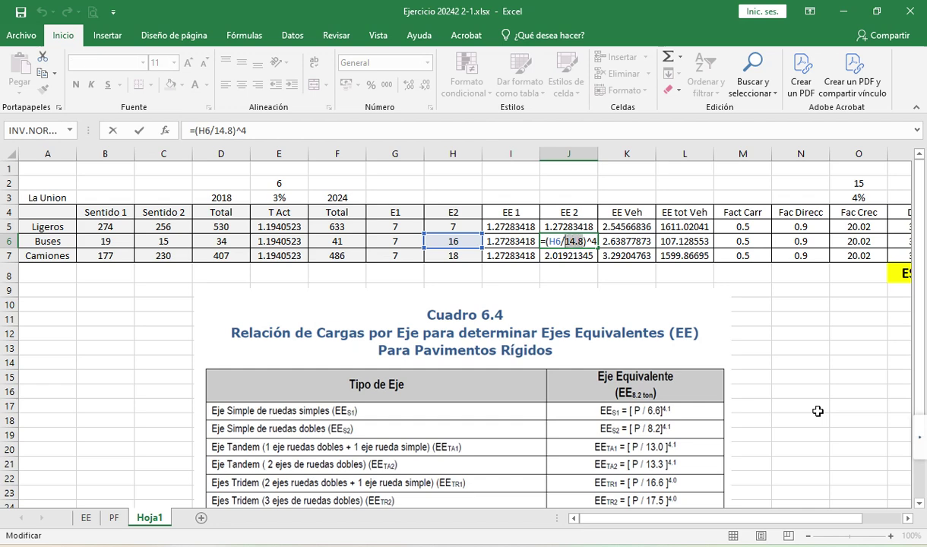
pyautogui.write('13')
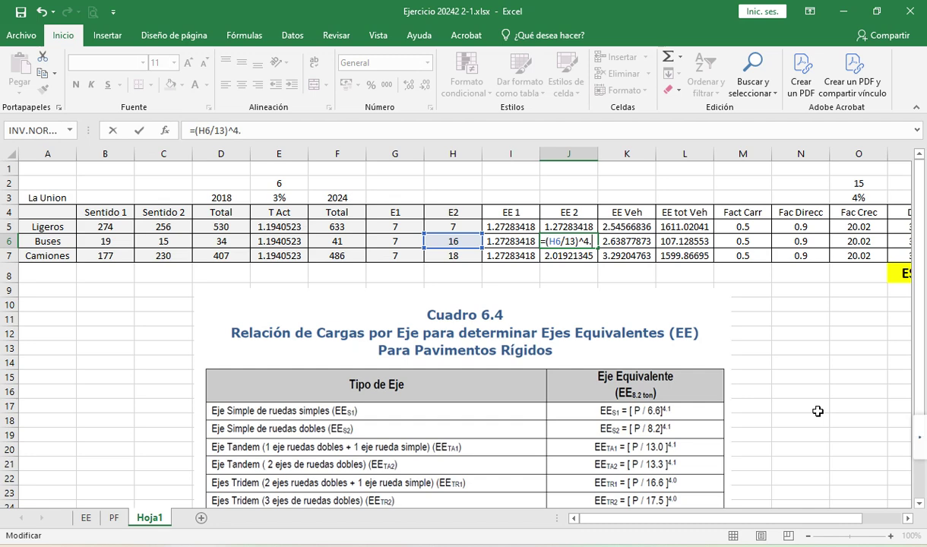
pyautogui.press('Return')
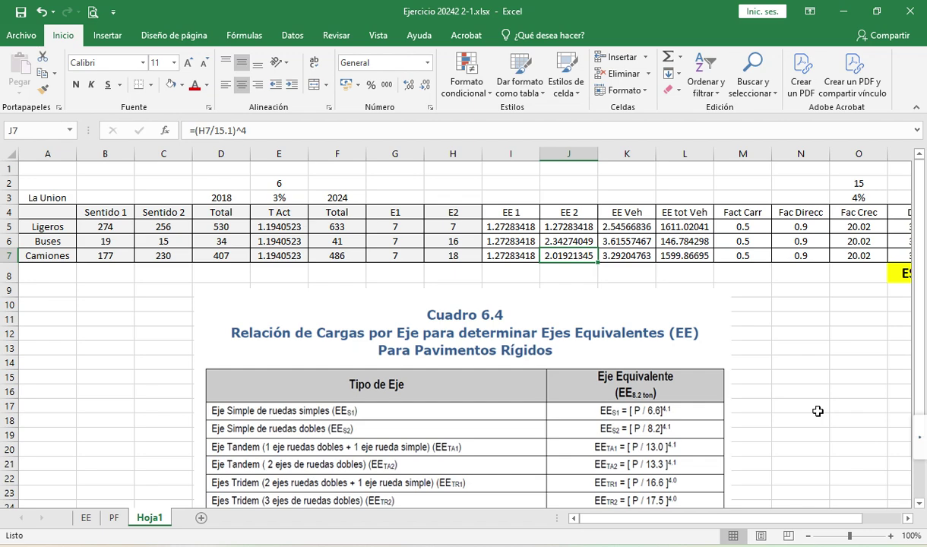
# - Change the EE 2 formula for Camiones to =(H7/13.3)^4.1
pyautogui.press('F2')
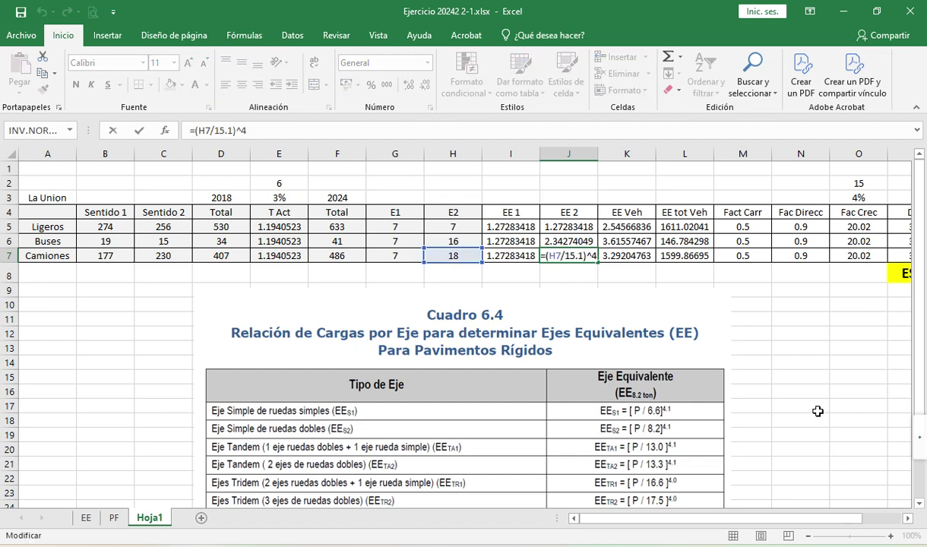
pyautogui.press('Left')
pyautogui.press('Left')
pyautogui.press('Left')
pyautogui.hotkey('shift', 'Left')
pyautogui.hotkey('shift', 'Left')
pyautogui.hotkey('shift', 'Left')
pyautogui.hotkey('shift', 'Left')
pyautogui.write('13.3')
pyautogui.press('End')
pyautogui.write('.1')
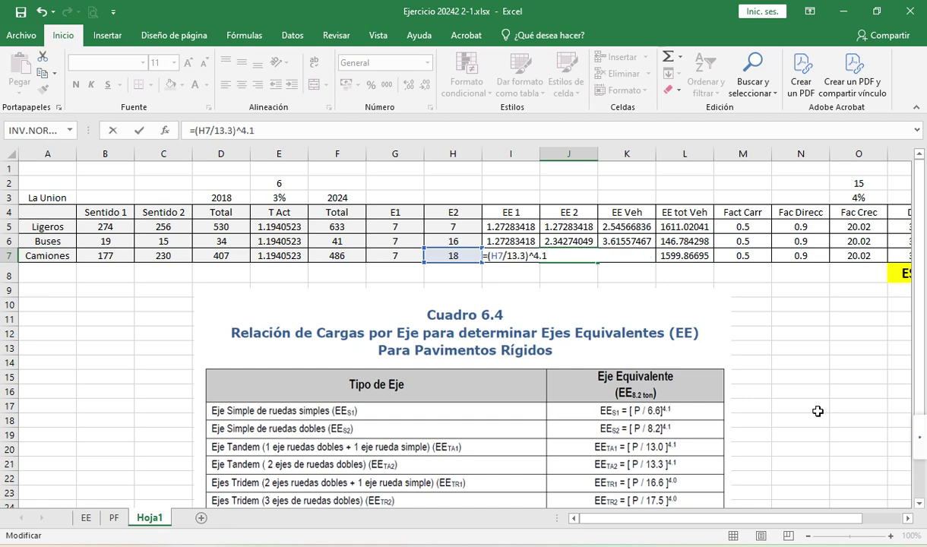
pyautogui.press('Return')
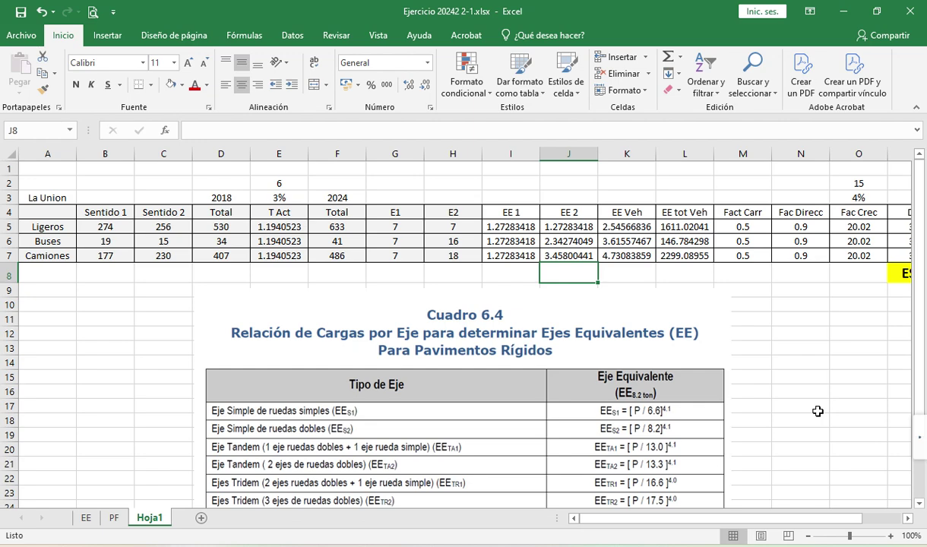
# - Check the EE Veh sums and the EE tot Veh products by inspecting the cell references in their formulas
pyautogui.click(639, 229)
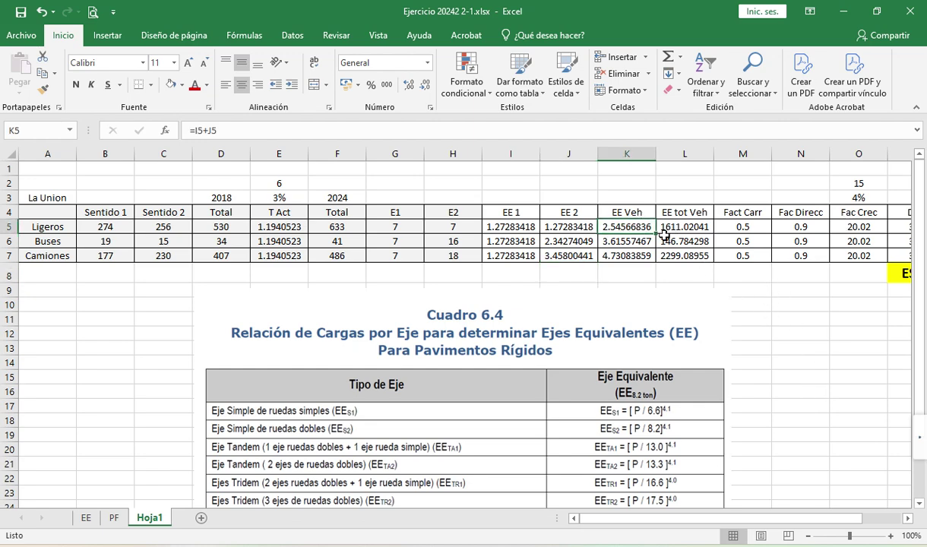
pyautogui.doubleClick(644, 229)
pyautogui.press('Return')
pyautogui.press('F2')
pyautogui.press('Return')
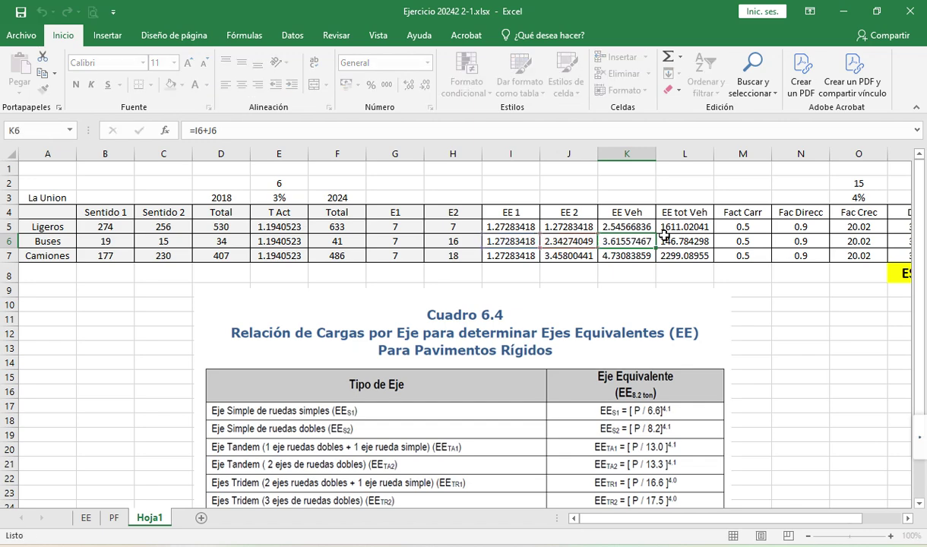
pyautogui.press('F2')
pyautogui.press('Tab')
pyautogui.click(665, 236)
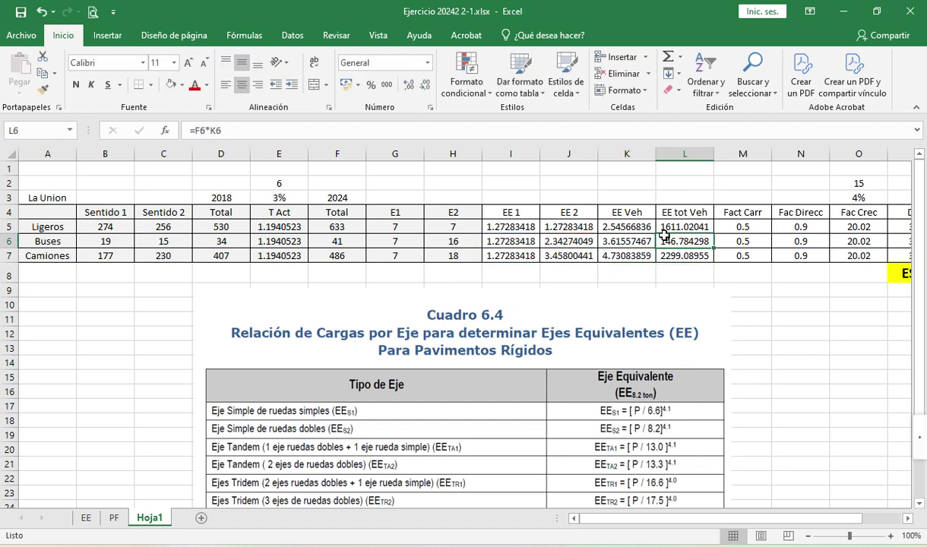
pyautogui.press('F2')
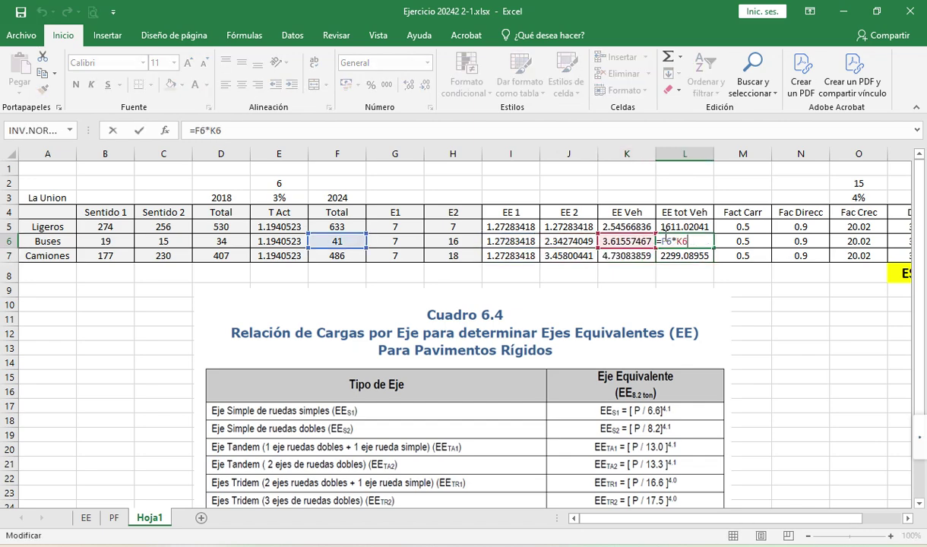
pyautogui.press('Escape')
pyautogui.press('Up')
pyautogui.press('F2')
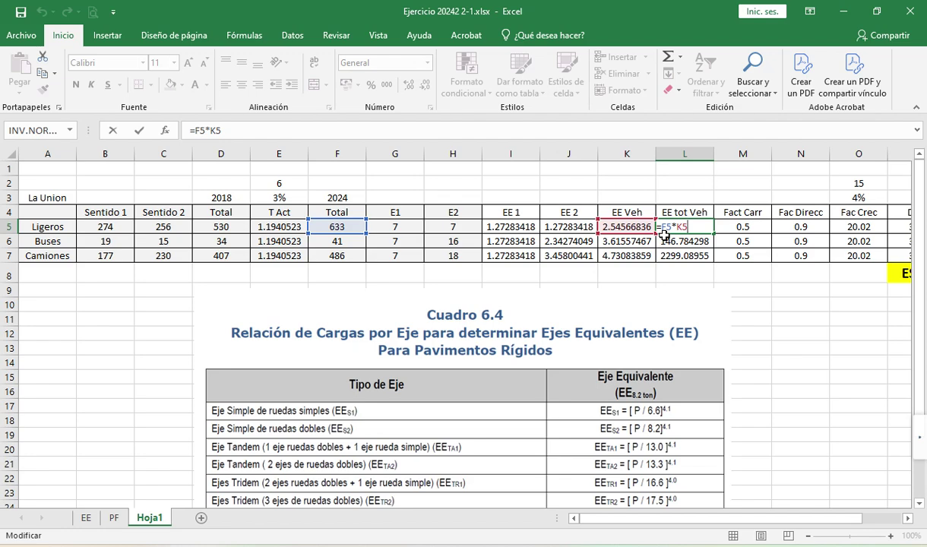
pyautogui.press('Return')
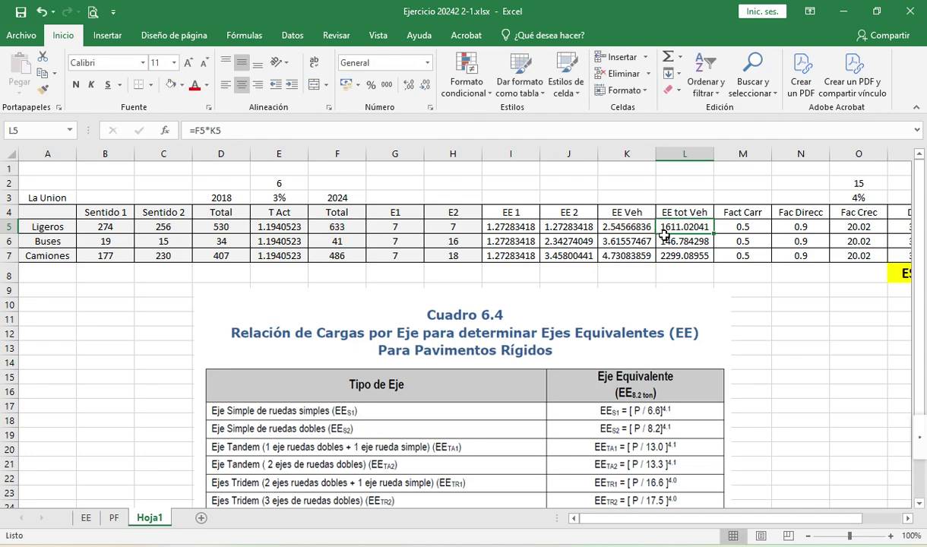
# - Set the number of years in O2, above the Fac Crec column, to 20
pyautogui.press('Right')
pyautogui.press('Right')
pyautogui.press('Right')
pyautogui.press('Right')
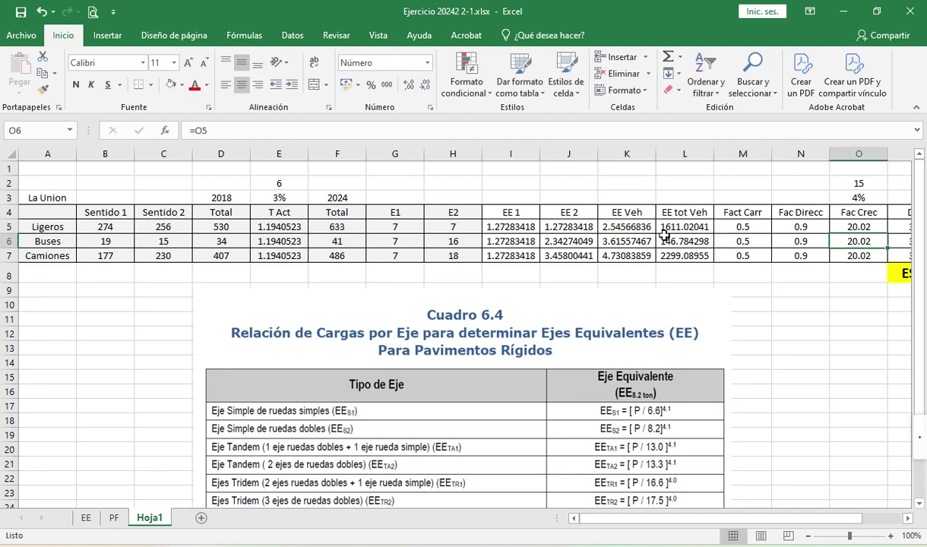
pyautogui.press('Right')
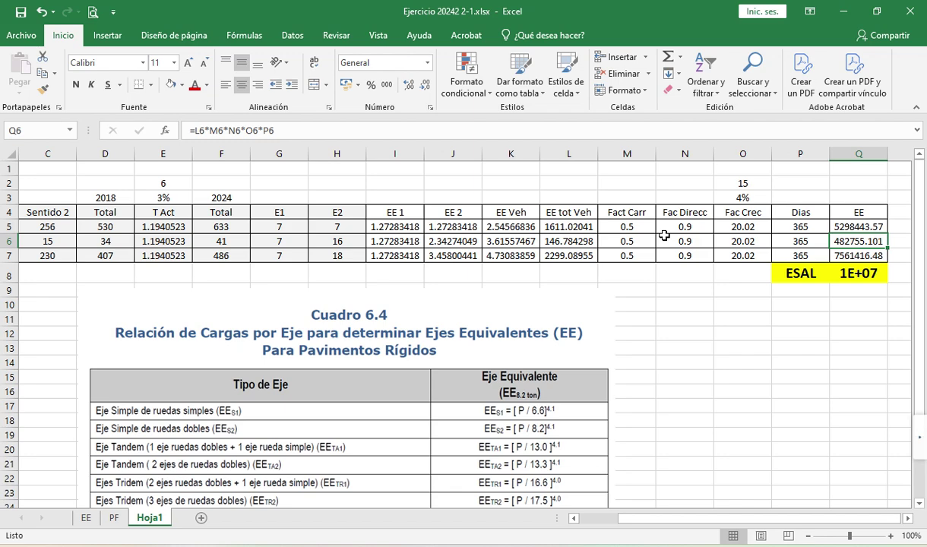
pyautogui.press('Right')
pyautogui.press('Left')
pyautogui.press('Left')
pyautogui.press('Left')
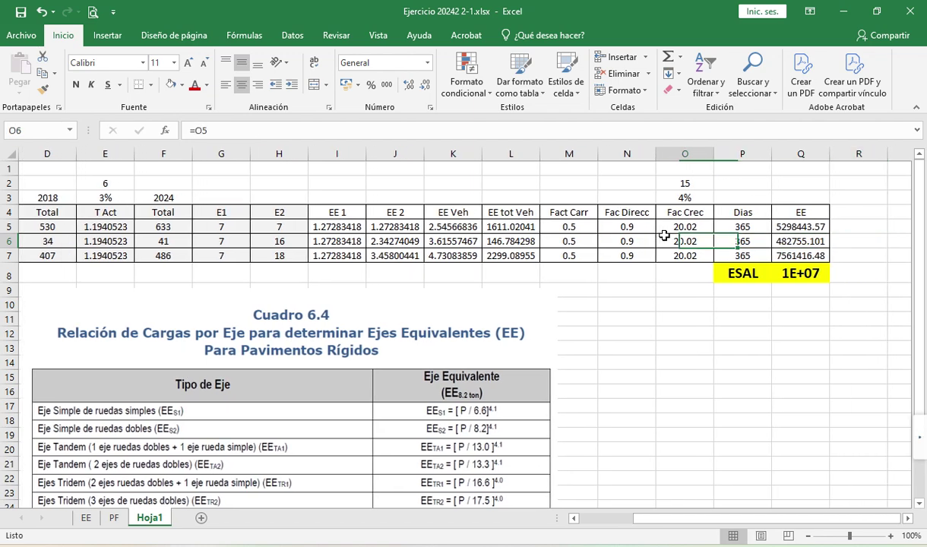
pyautogui.press('Up')
pyautogui.press('Up')
pyautogui.press('Up')
pyautogui.press('Up')
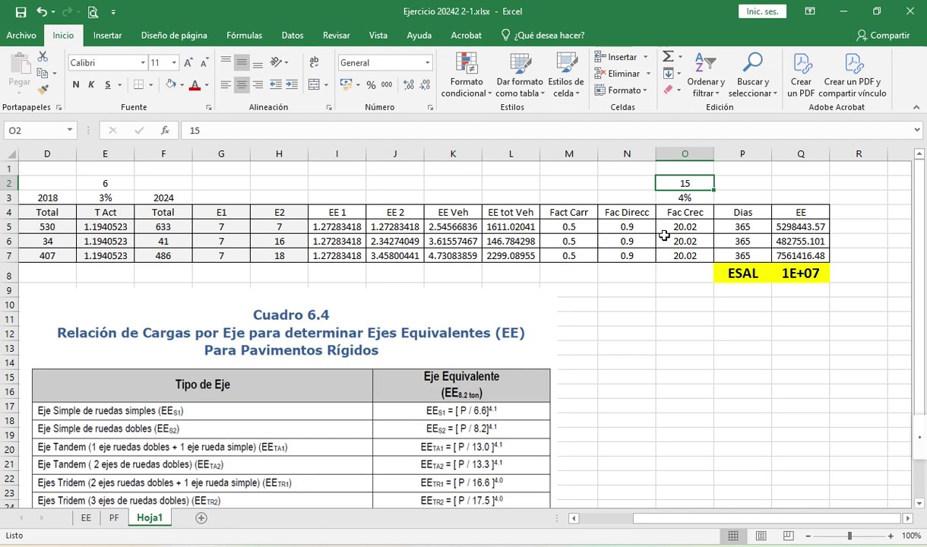
pyautogui.write('20')
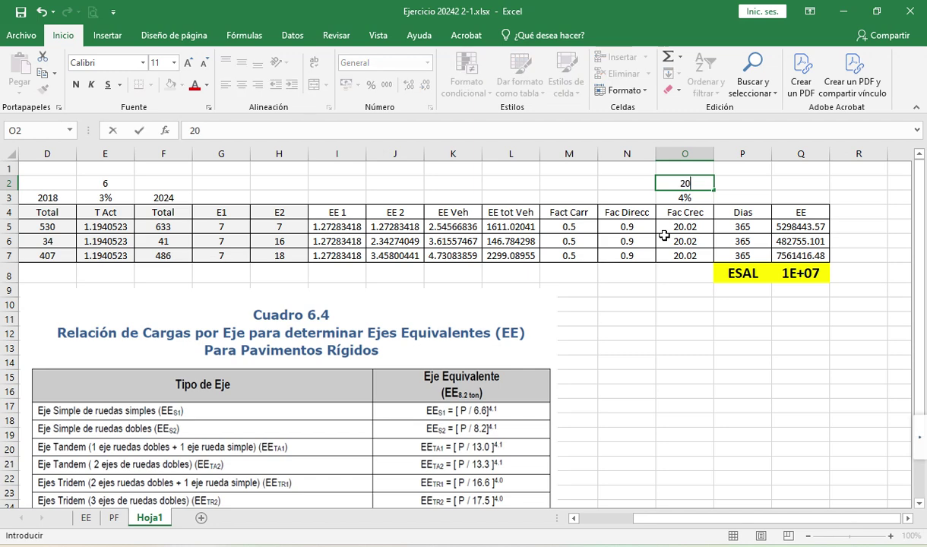
pyautogui.press('Return')
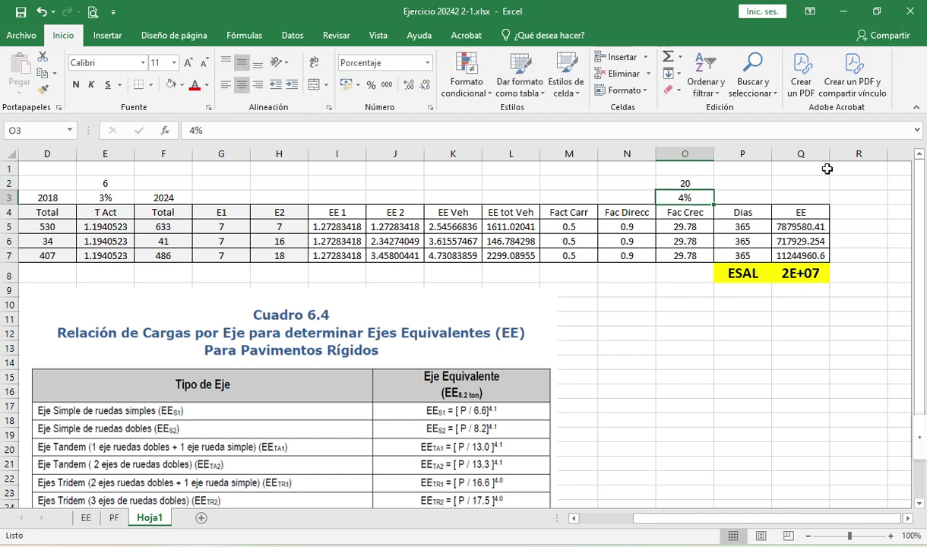
# - Widen column Q to fit the full ESAL total and move the Cuadro 6.4 image down and far to the right, clear of the table
pyautogui.moveTo(828, 154); pyautogui.dragTo(840, 154)
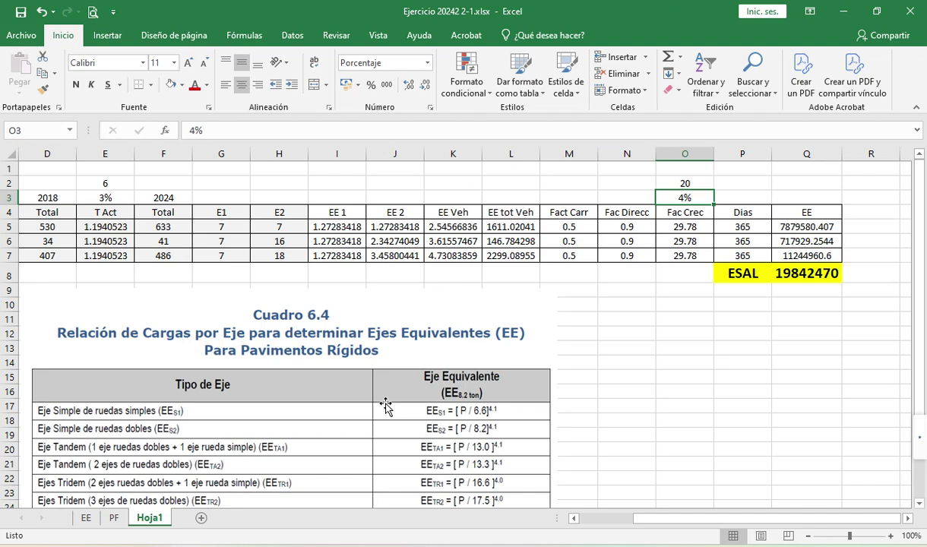
pyautogui.moveTo(359, 347); pyautogui.dragTo(812, 397)
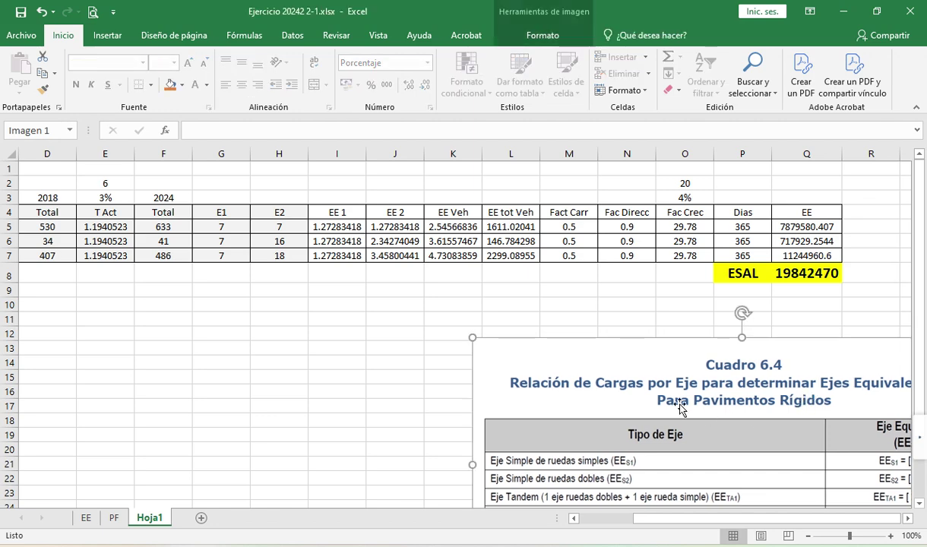
pyautogui.moveTo(517, 378); pyautogui.dragTo(787, 376)
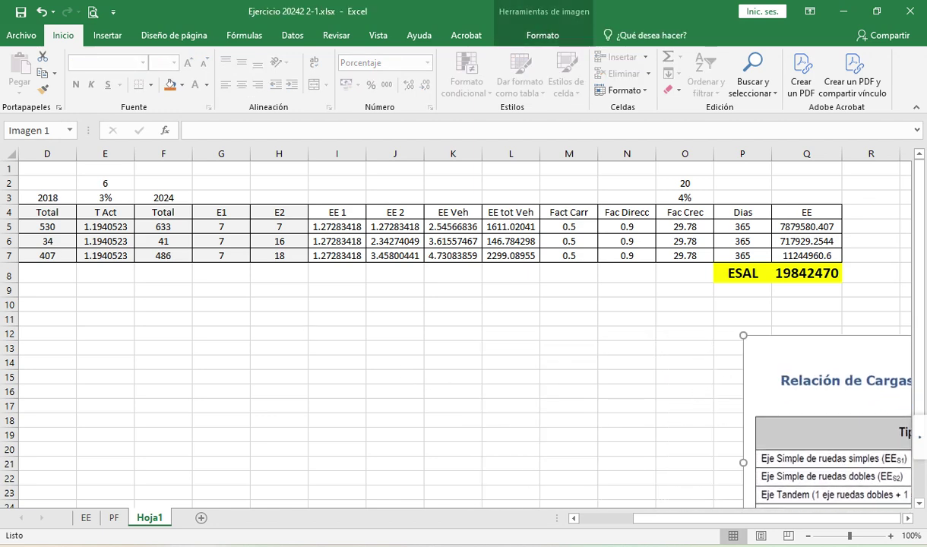
# - Switch to the Suelos, Geologia PDF in Acrobat and go to page 212, the rigid pavements chapter
pyautogui.click(621, 517)
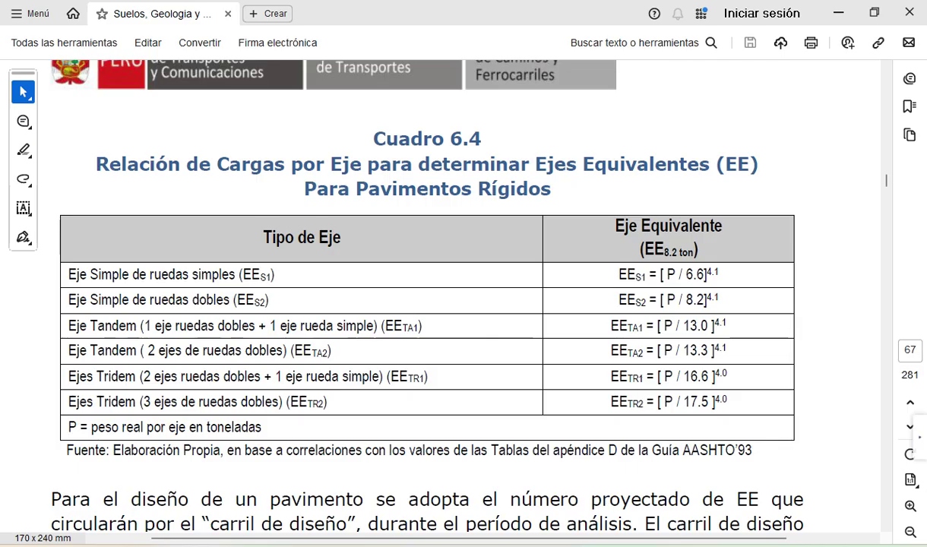
pyautogui.click(916, 352)
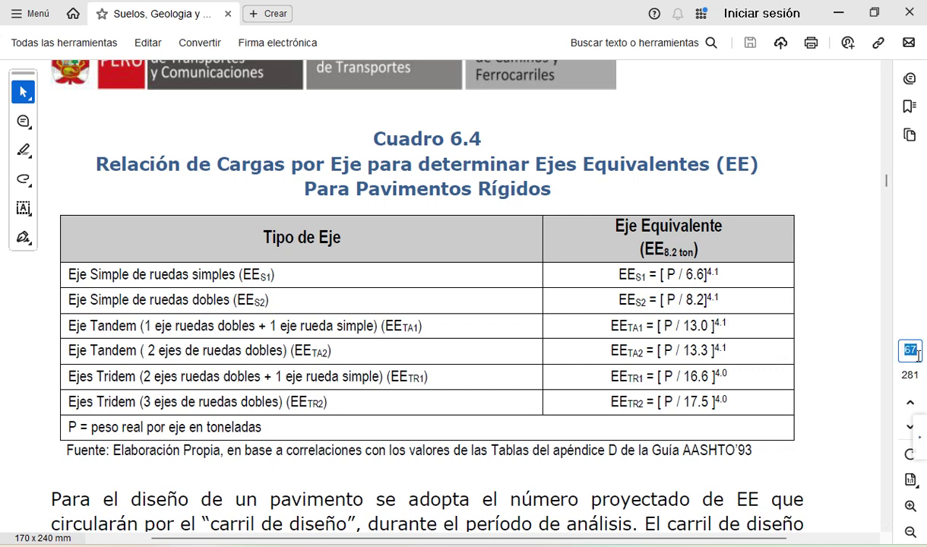
pyautogui.write('212')
pyautogui.press('Return')
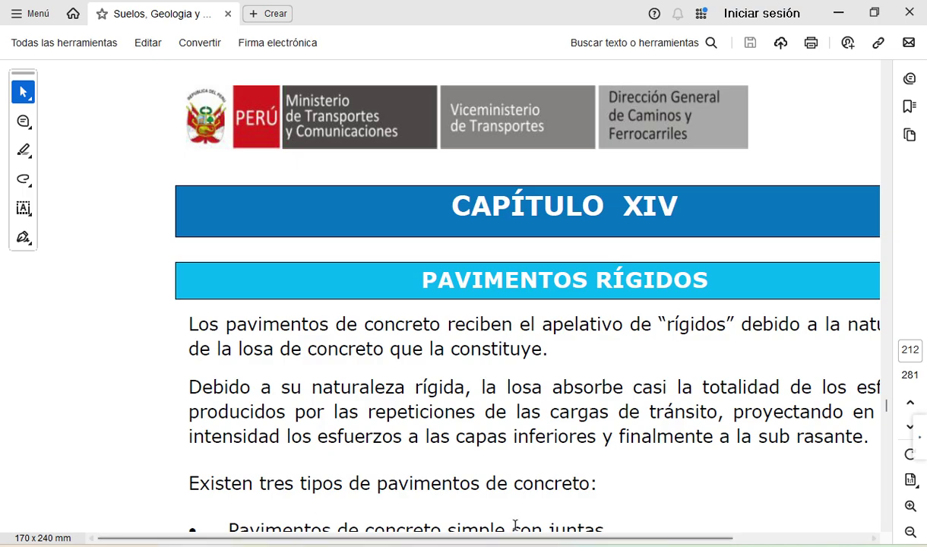
pyautogui.hotkey('alt', 'Tab')
pyautogui.hotkey('alt', 'Tab')
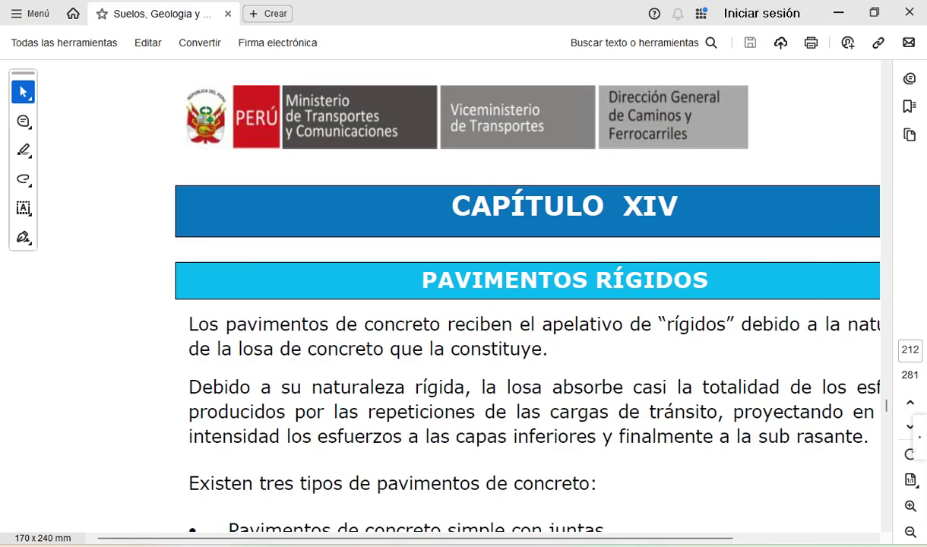
pyautogui.click(920, 350)
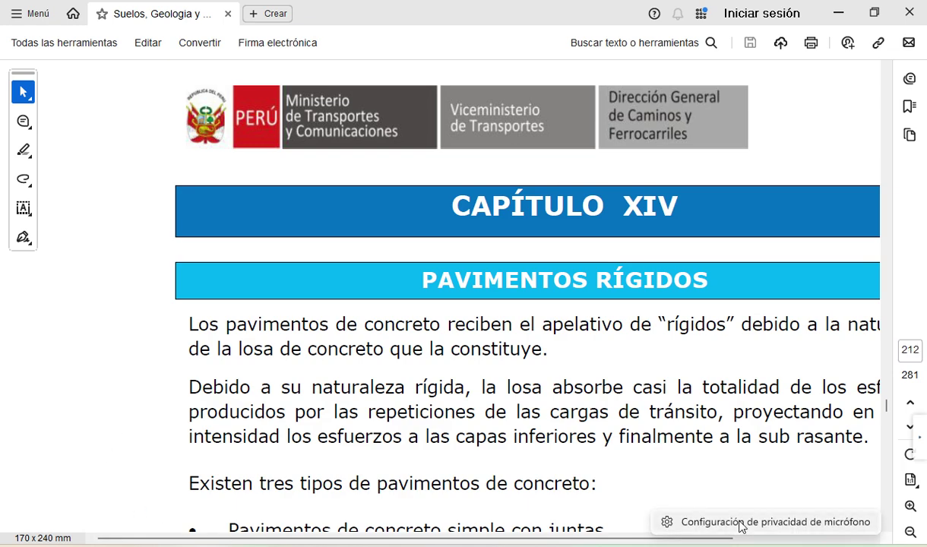
pyautogui.click(741, 526)
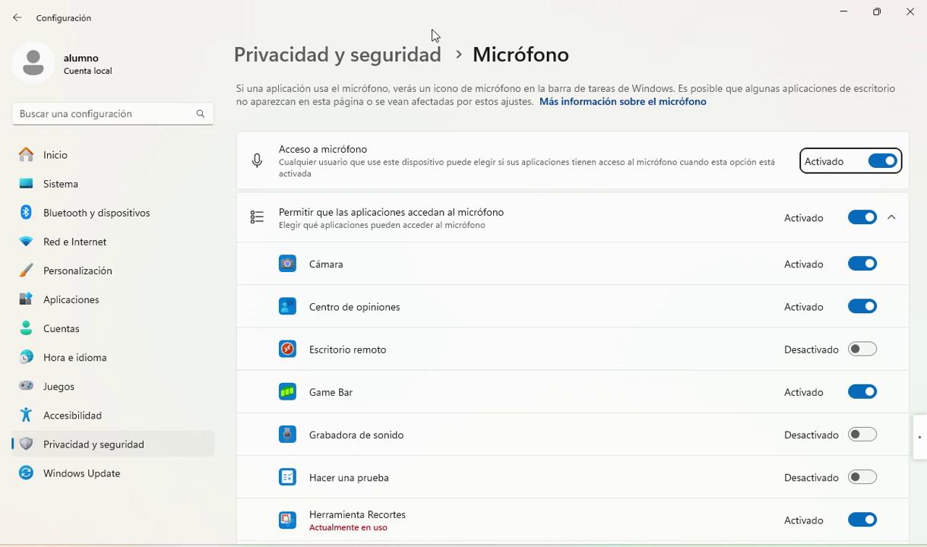
pyautogui.click(846, 12)
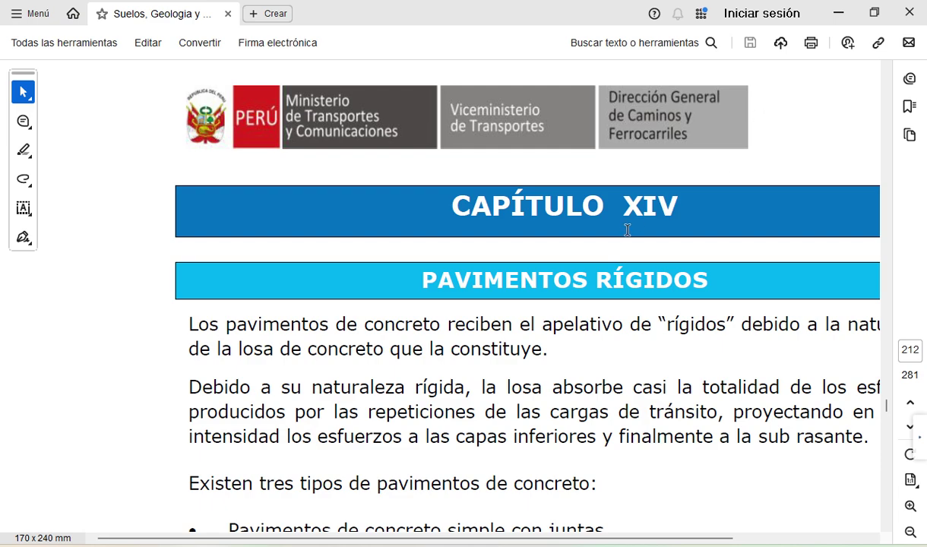
# - Examine section 14.1.1, the AASHTO 93 design method, with its slab thickness equation and the list of variable definitions
pyautogui.keyDown('ctrl'); pyautogui.scroll(-2, 800, 439); pyautogui.keyUp('ctrl')
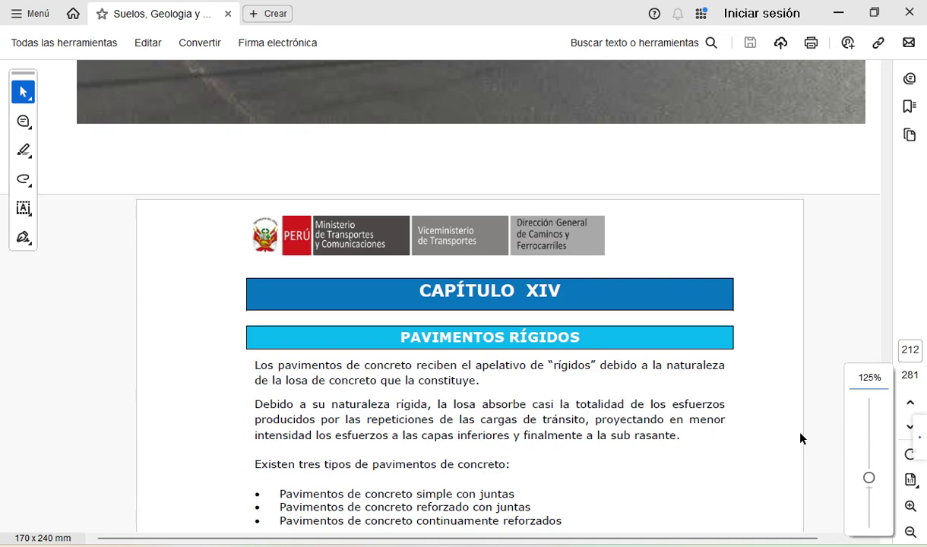
pyautogui.scroll(-5, 800, 438)
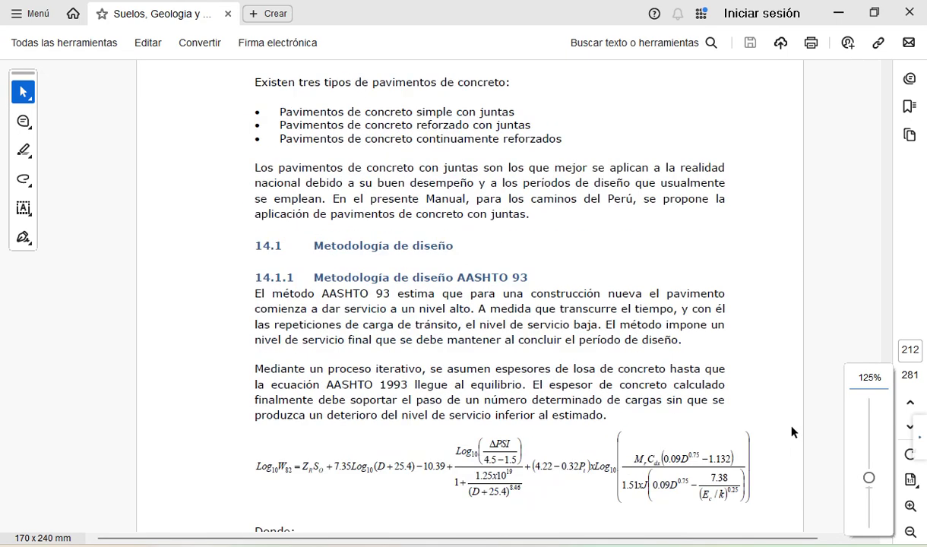
pyautogui.scroll(-4, 792, 432)
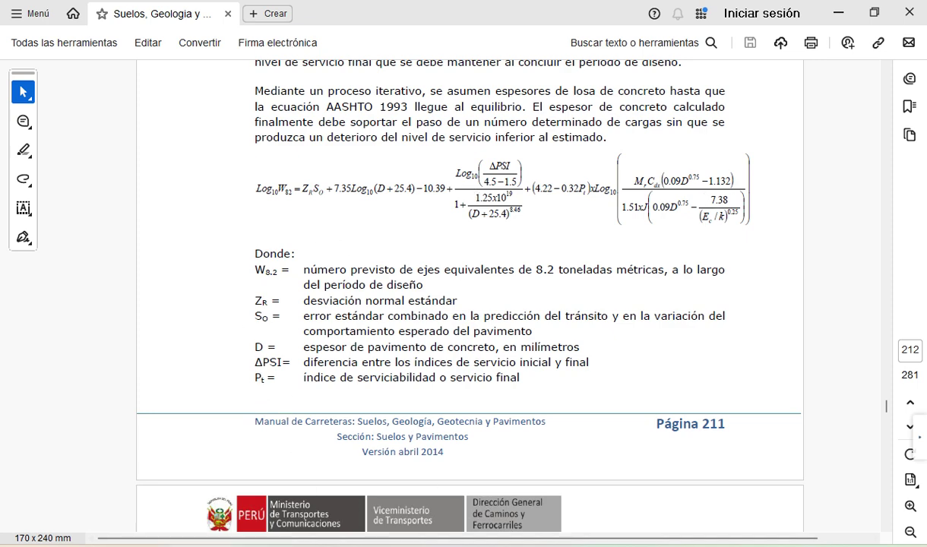
pyautogui.moveTo(641, 546)
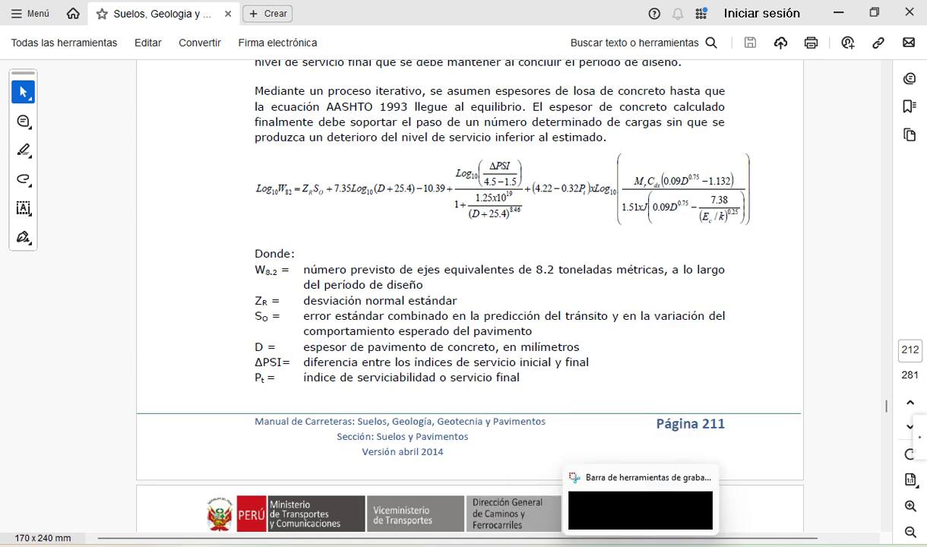
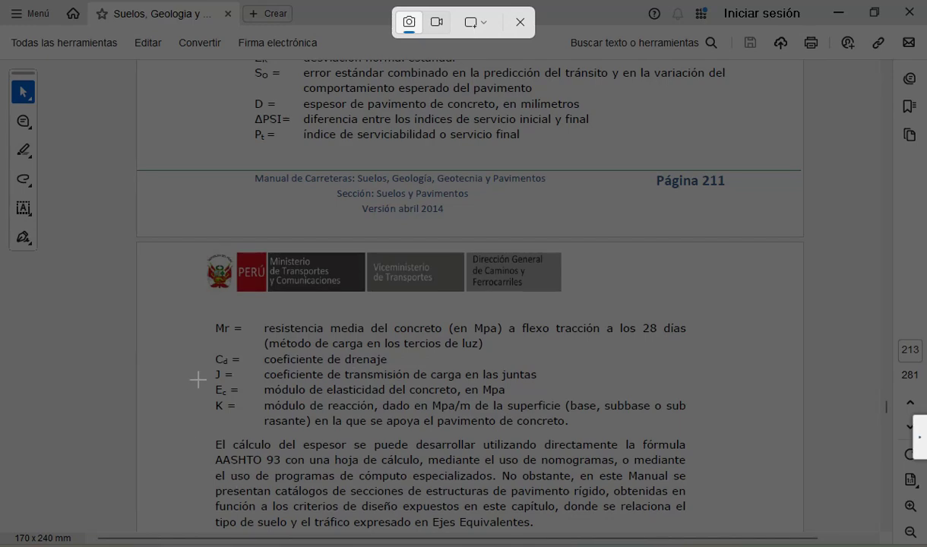
# - Capture the Mr, Cd, J, Ec and K definitions on PDF page 213 and paste the image at G25 of Hoja1 in Excel
pyautogui.moveTo(206, 317); pyautogui.dragTo(695, 433)
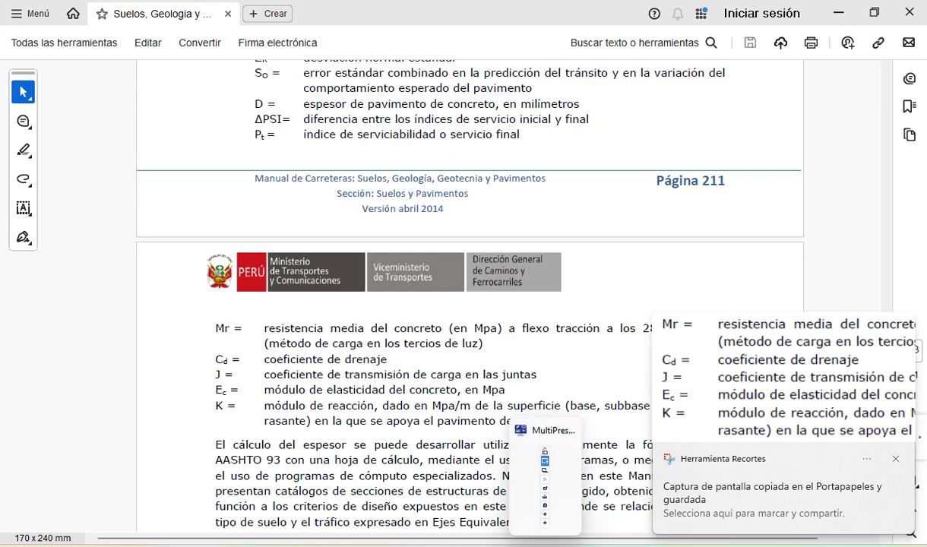
pyautogui.click(567, 486)
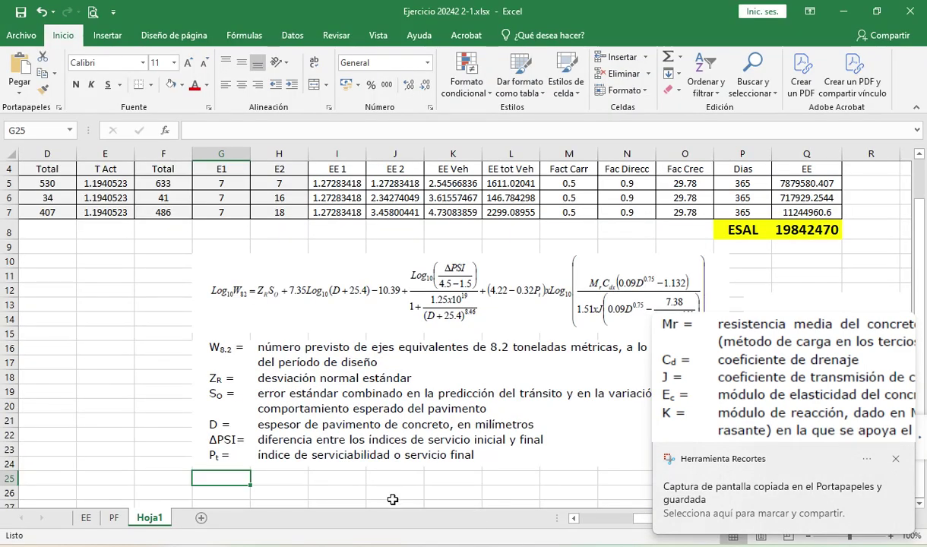
pyautogui.hotkey('ctrl', 'v')
# - Try to select the two variable-definition images together and look for a way to arrange them as one object
pyautogui.press('capslock')
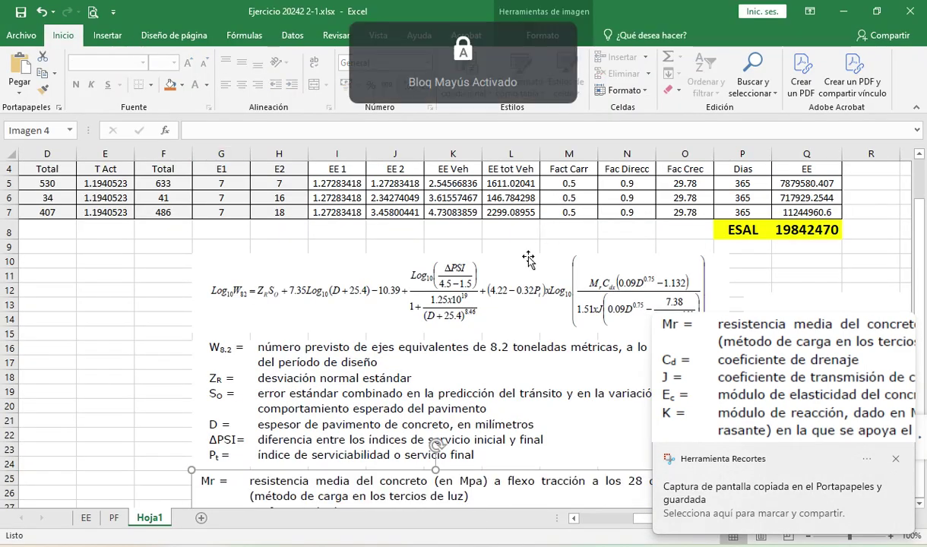
pyautogui.moveTo(466, 351); pyautogui.dragTo(490, 375)
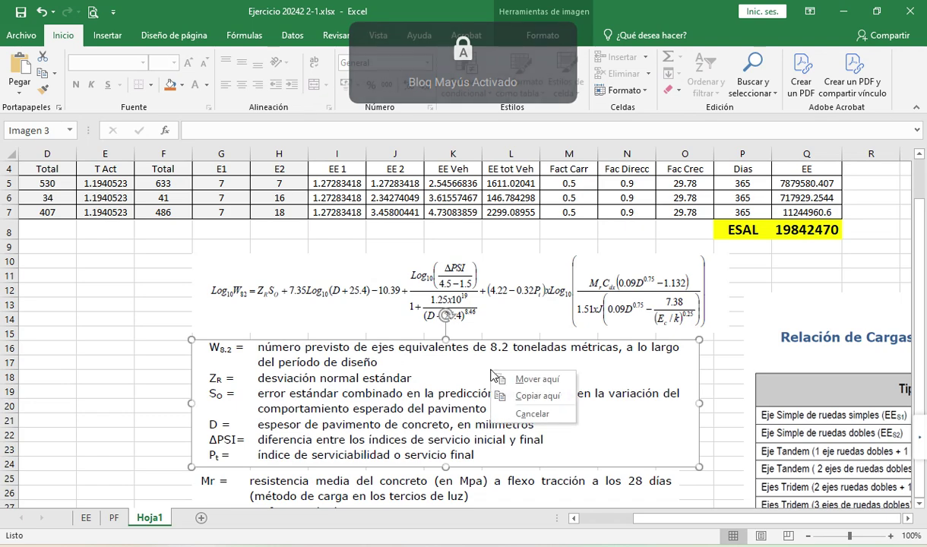
pyautogui.press('capslock')
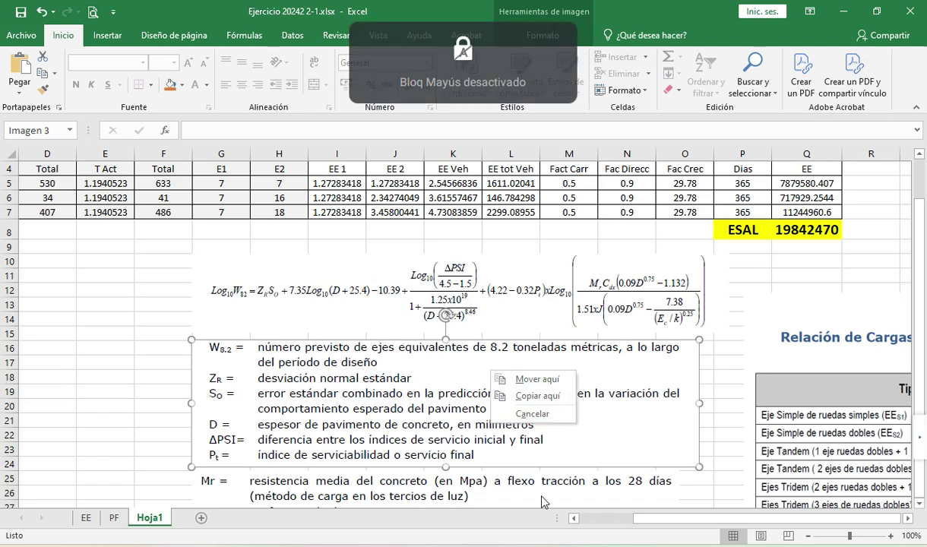
pyautogui.click(520, 471)
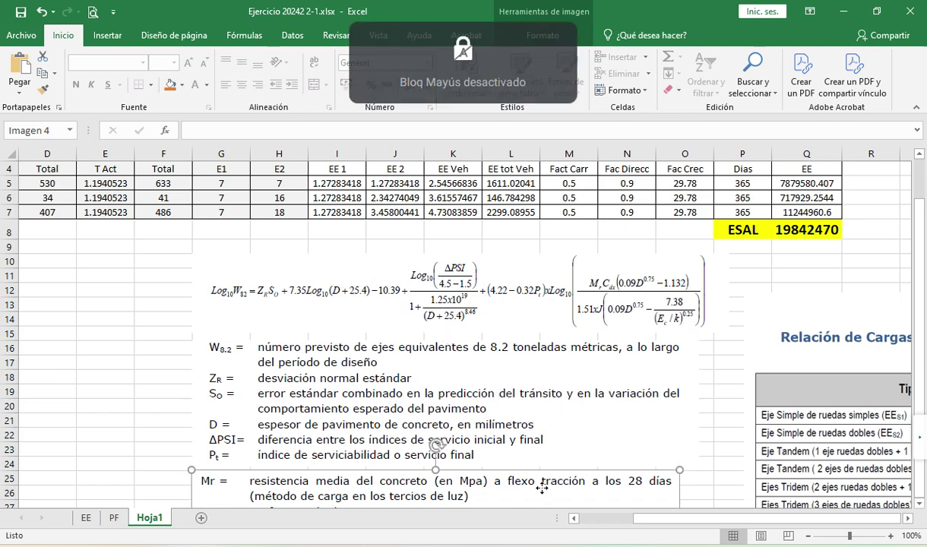
pyautogui.keyDown('ctrl'); pyautogui.click(610, 453); pyautogui.keyUp('ctrl')
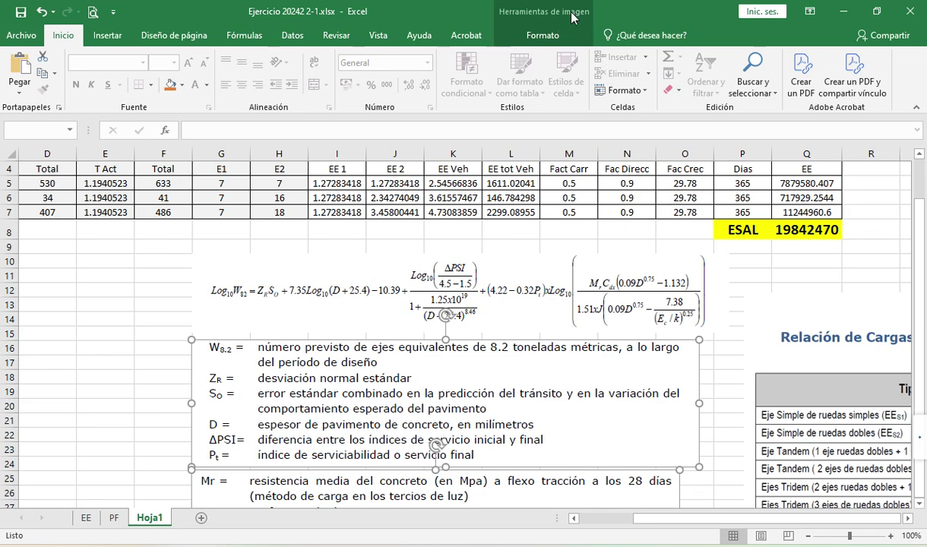
pyautogui.click(567, 35)
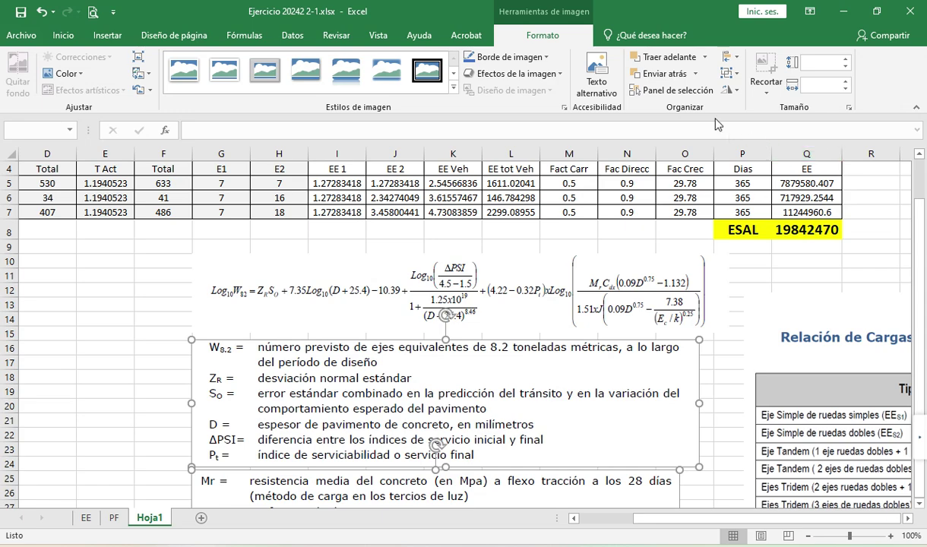
pyautogui.click(726, 390)
pyautogui.click(701, 380)
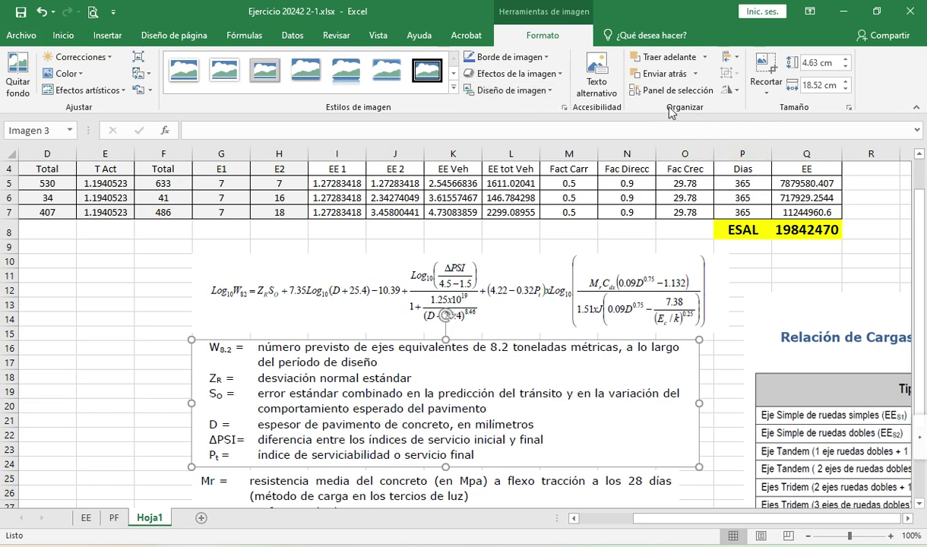
pyautogui.keyDown('ctrl'); pyautogui.click(672, 480); pyautogui.keyUp('ctrl')
pyautogui.rightClick(669, 420)
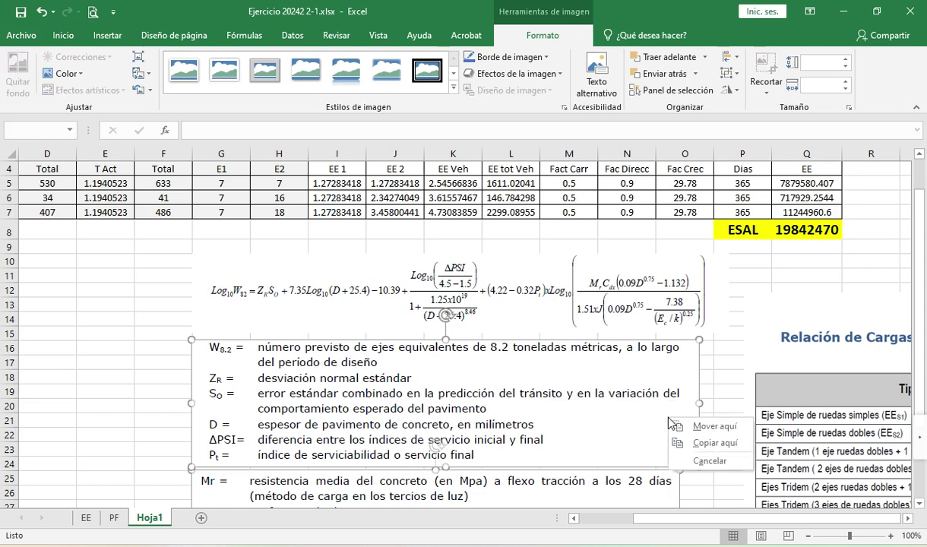
pyautogui.rightClick(720, 378)
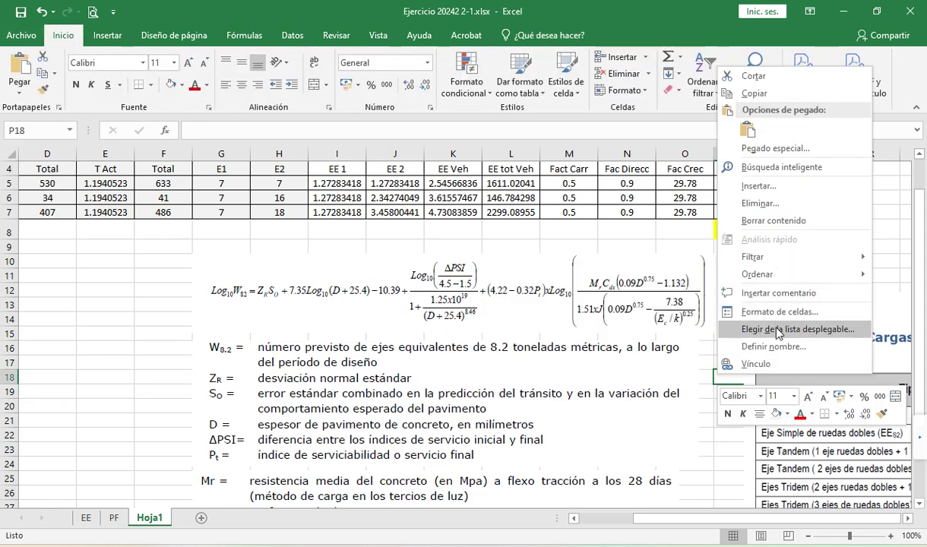
pyautogui.press('Escape')
pyautogui.click(623, 372)
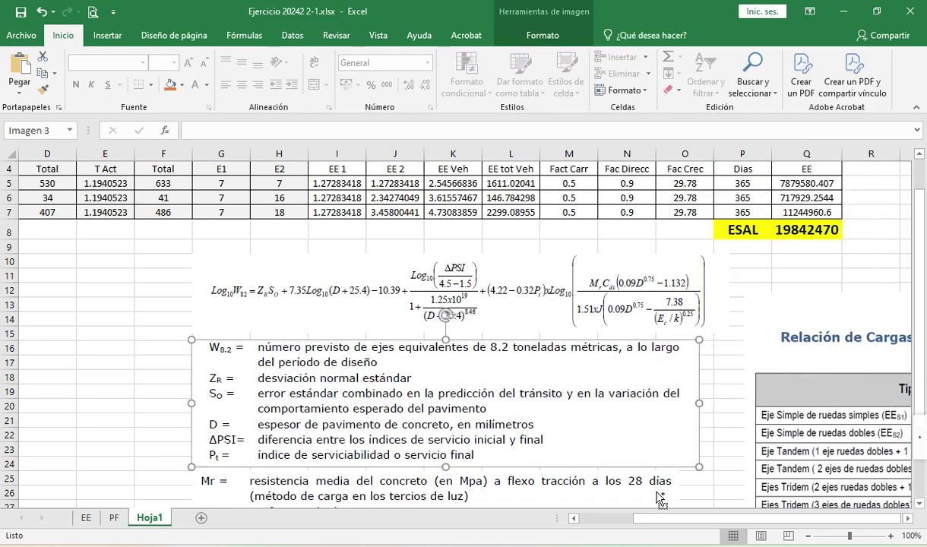
pyautogui.rightClick(76, 349)
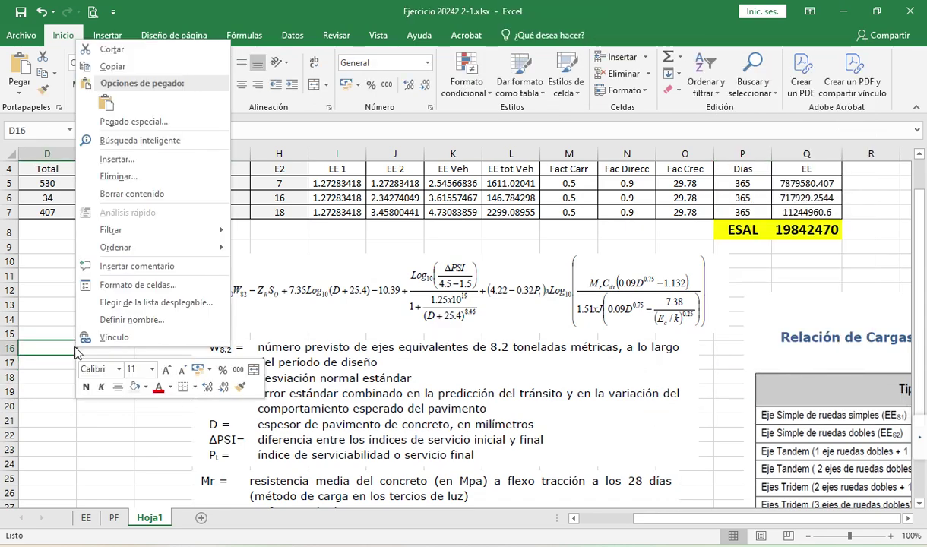
pyautogui.moveTo(160, 251)
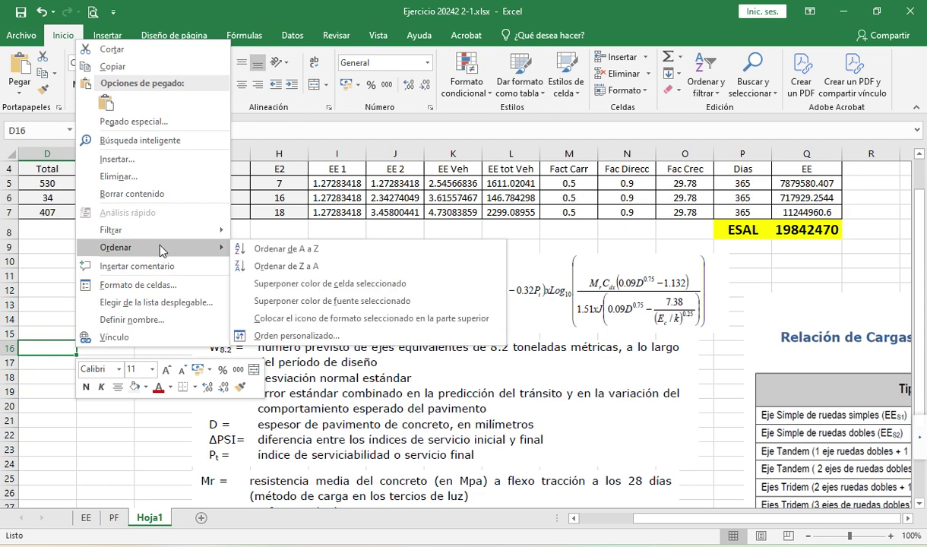
pyautogui.moveTo(188, 236)
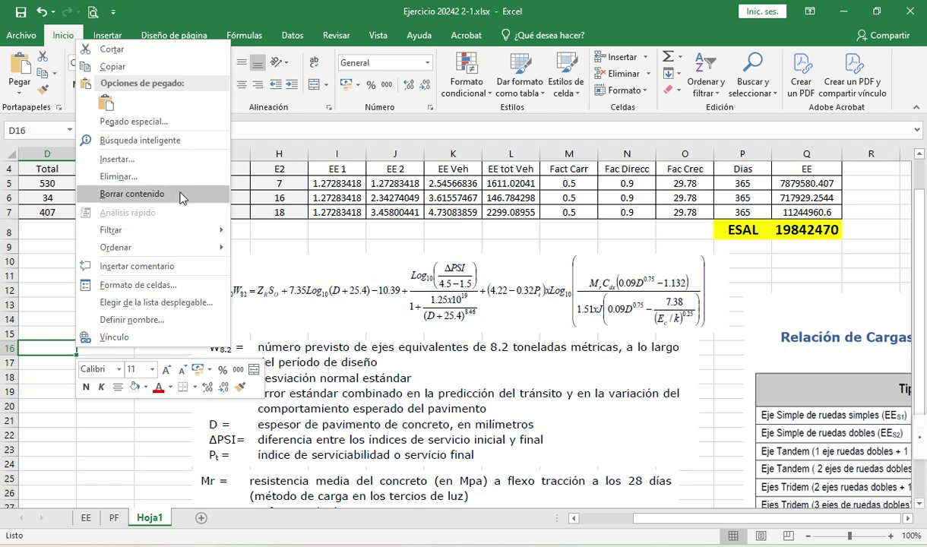
pyautogui.click(356, 341)
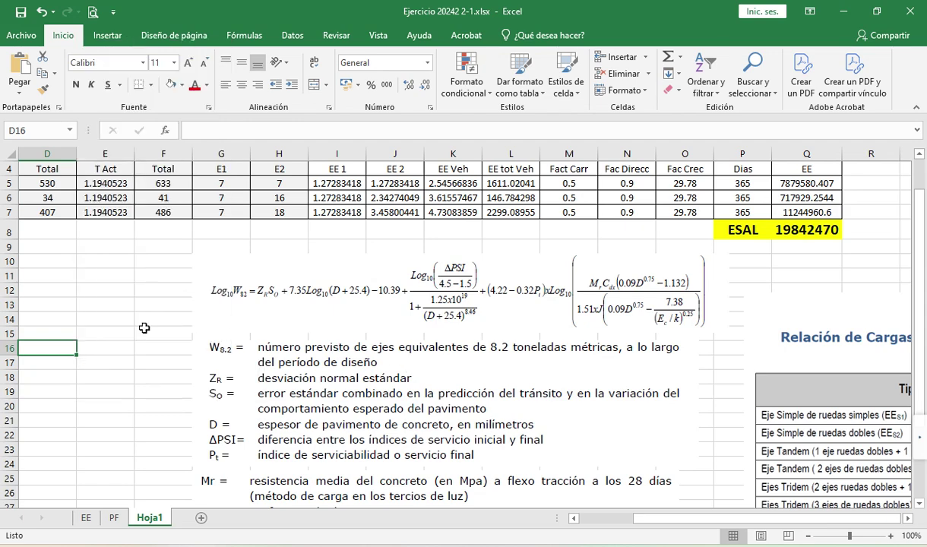
pyautogui.moveTo(139, 313); pyautogui.dragTo(156, 334)
pyautogui.click(162, 361)
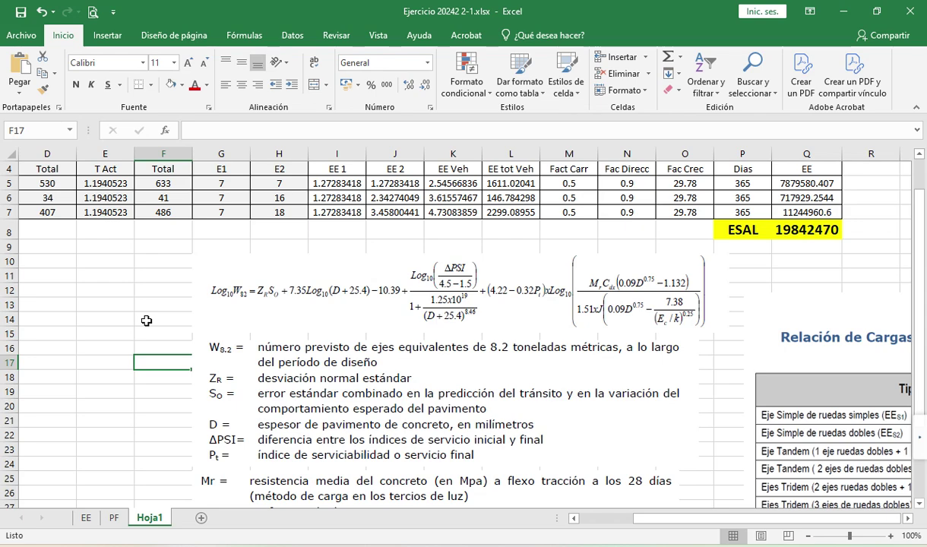
# - Enter the title Tabla de Parámetros in D11, beside the AASHTO equation image
pyautogui.click(63, 273)
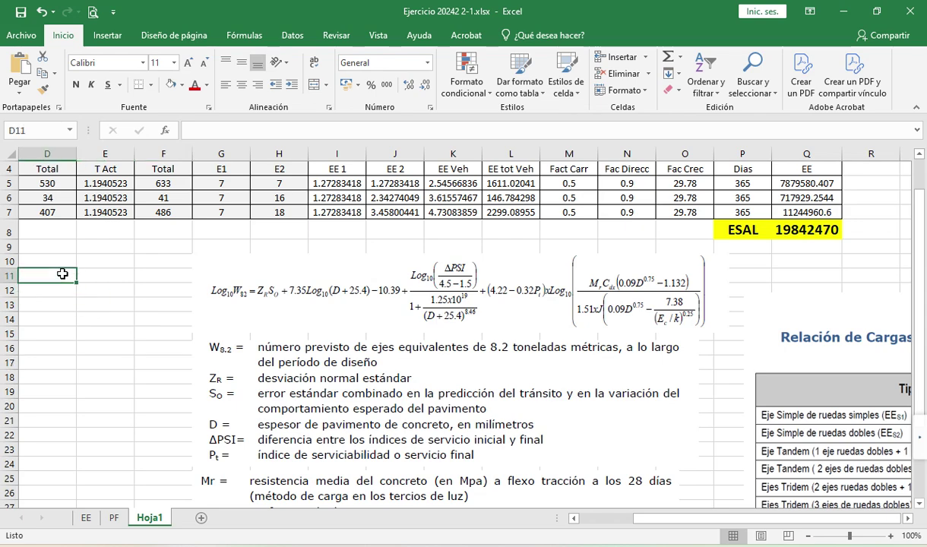
pyautogui.write('Tabla ')
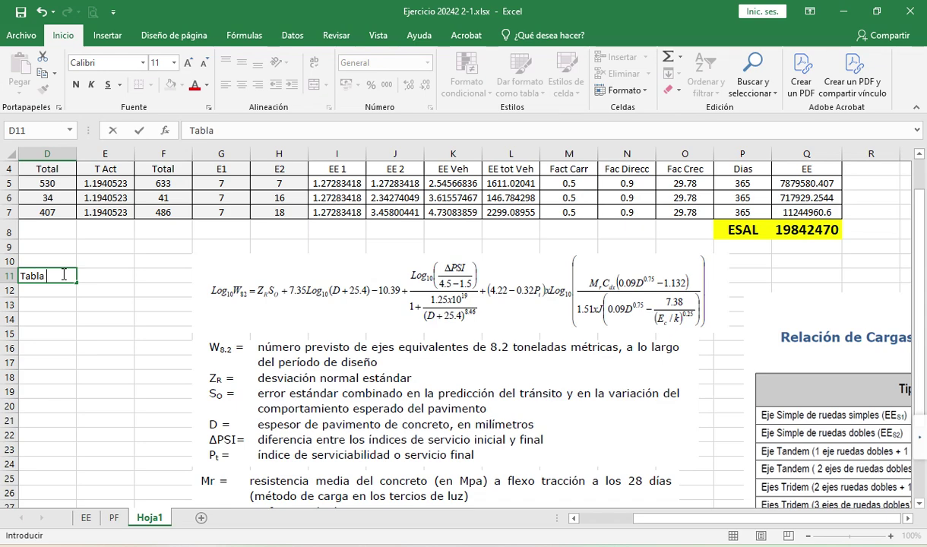
pyautogui.write('de Parámetross')
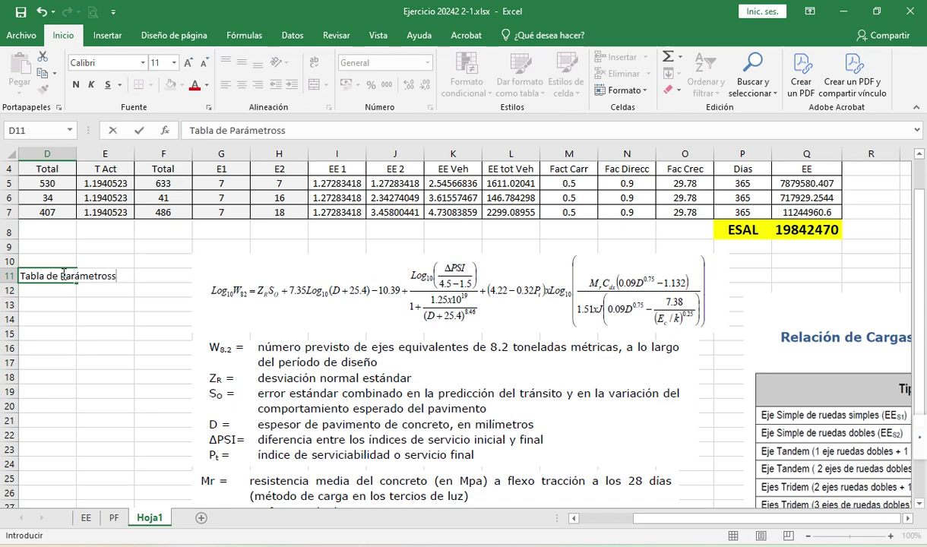
pyautogui.press('BackSpace')
pyautogui.press('Return')
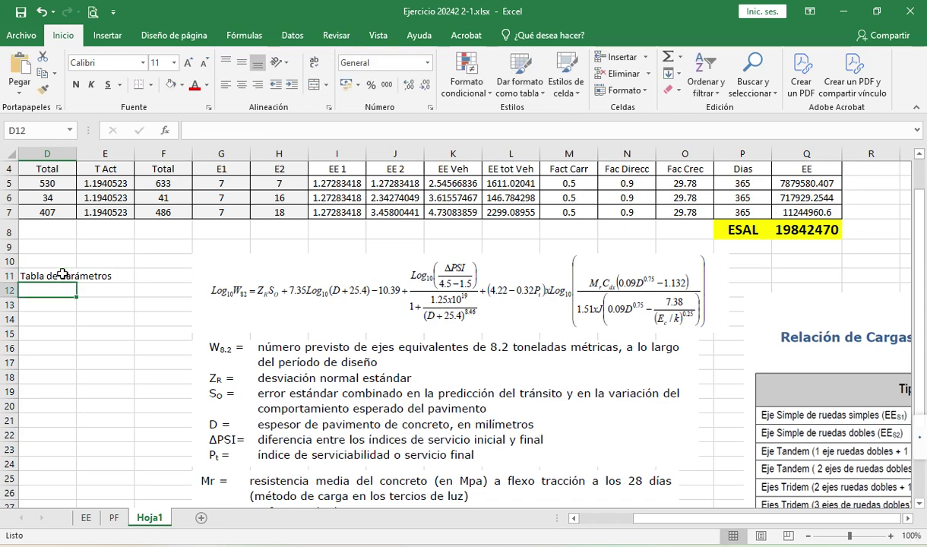
# - Add the parameter label W8.2 in D13 and link E13 to the ESAL total with the formula =Q8
pyautogui.press('Return')
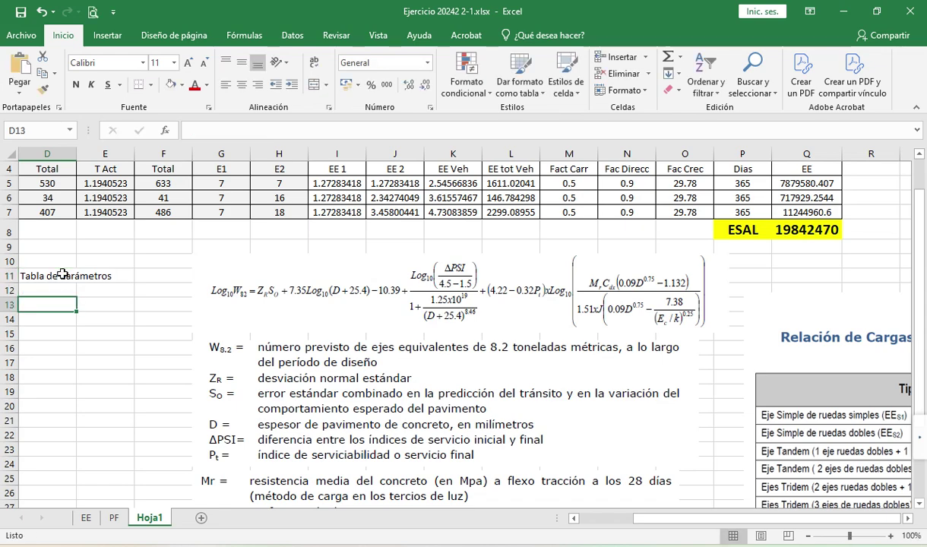
pyautogui.write('W8.')
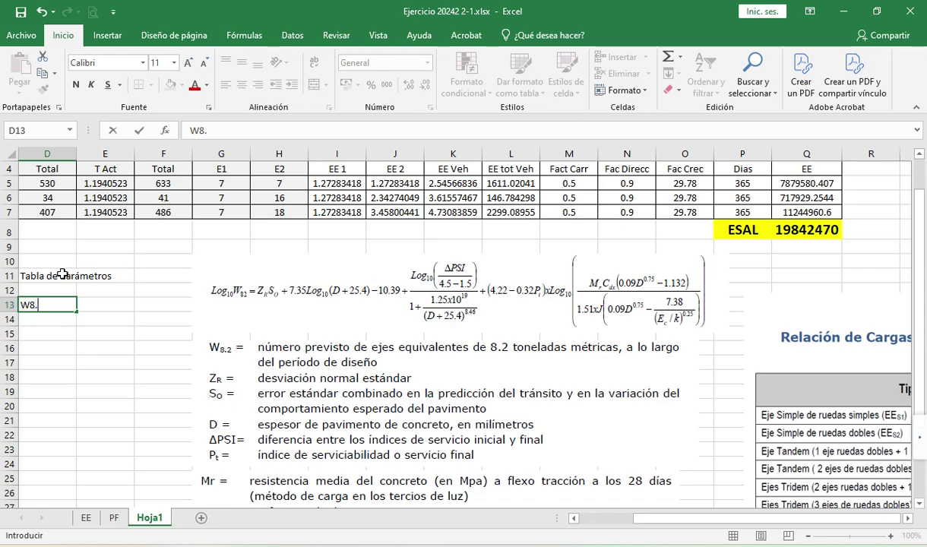
pyautogui.write('2')
pyautogui.press('Tab')
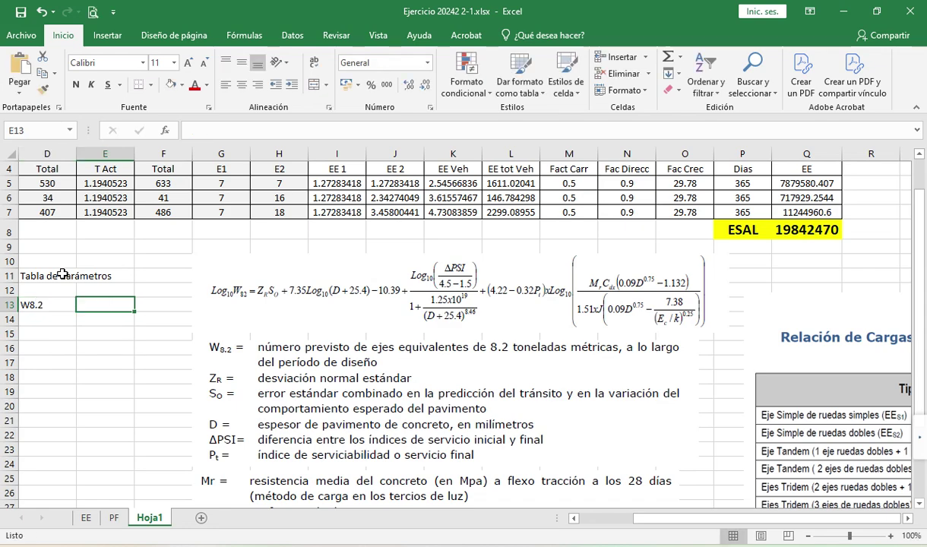
pyautogui.write('=')
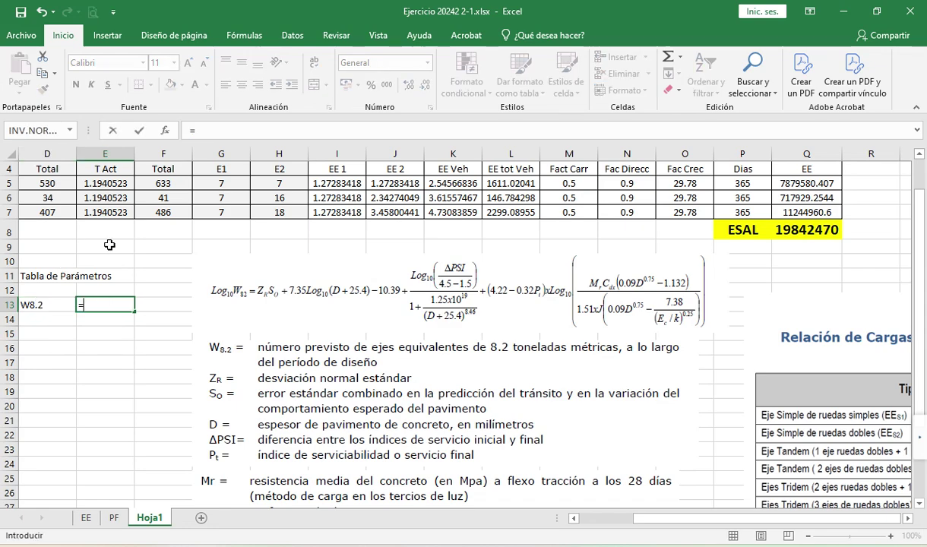
pyautogui.click(821, 231)
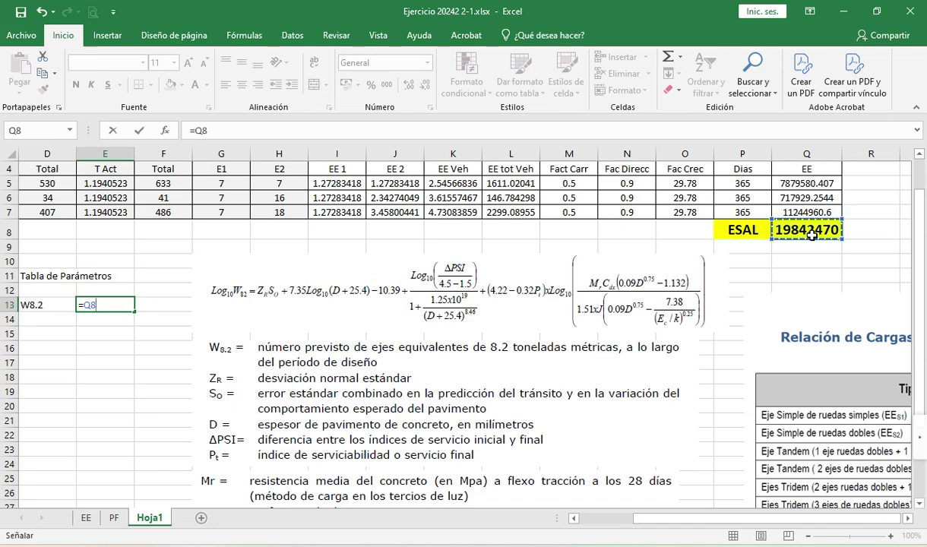
pyautogui.press('Return')
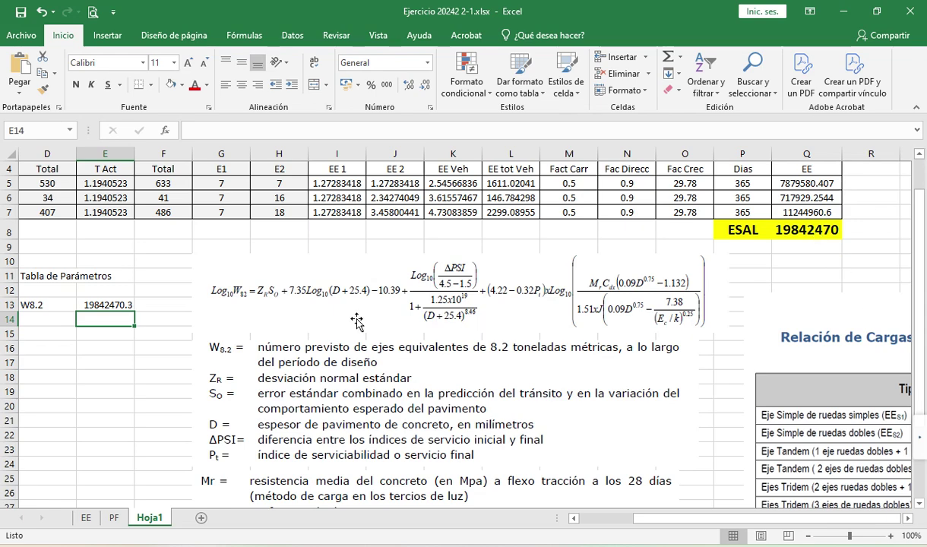
pyautogui.click(110, 304)
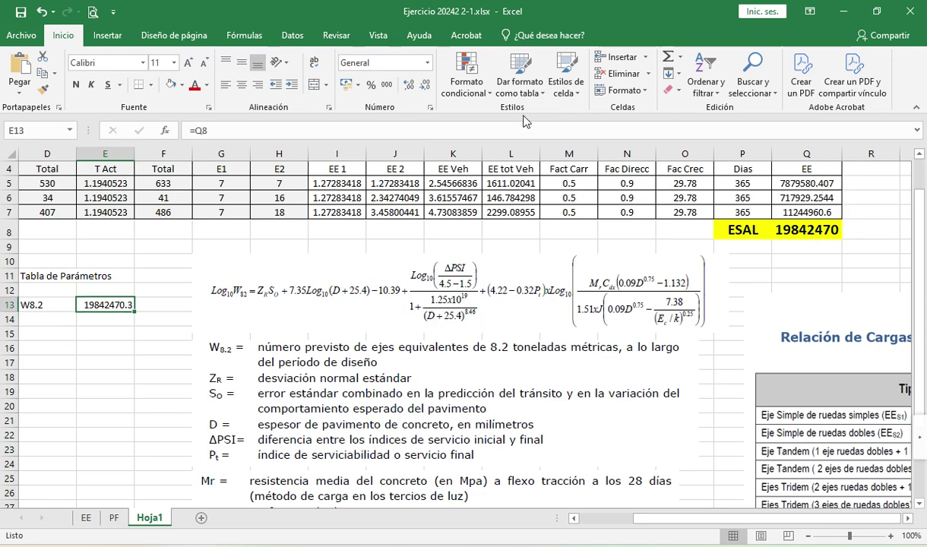
# - Format the W8.2 value in E13 as a number with two decimals and a thousands separator
pyautogui.rightClick(110, 308)
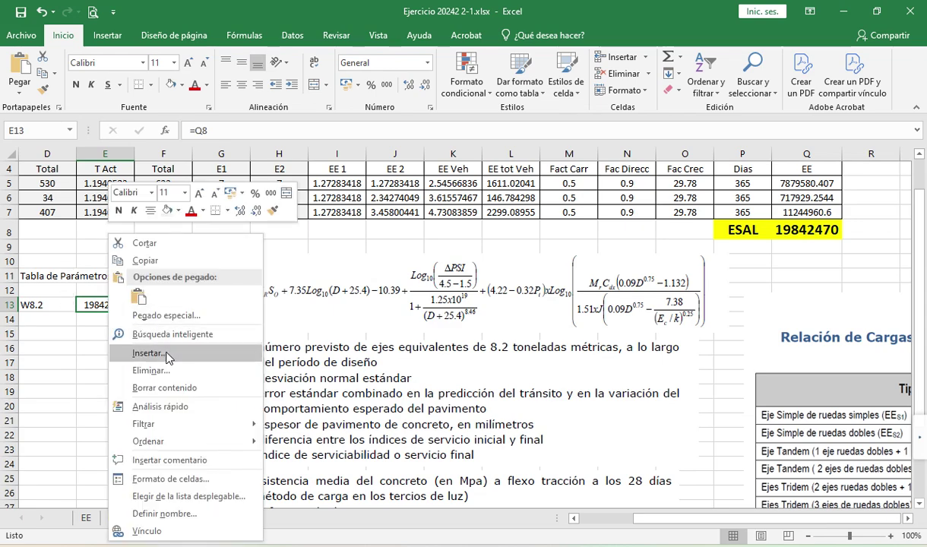
pyautogui.click(169, 478)
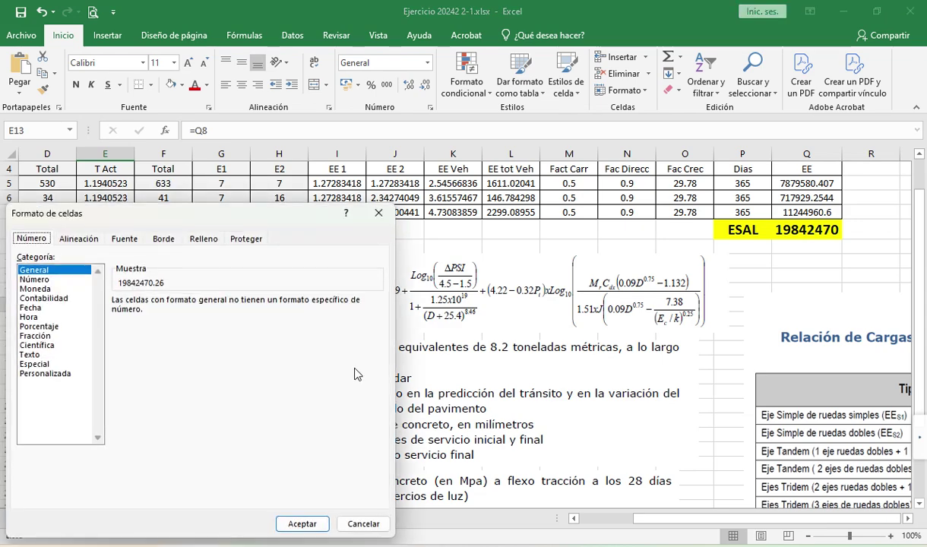
pyautogui.click(66, 278)
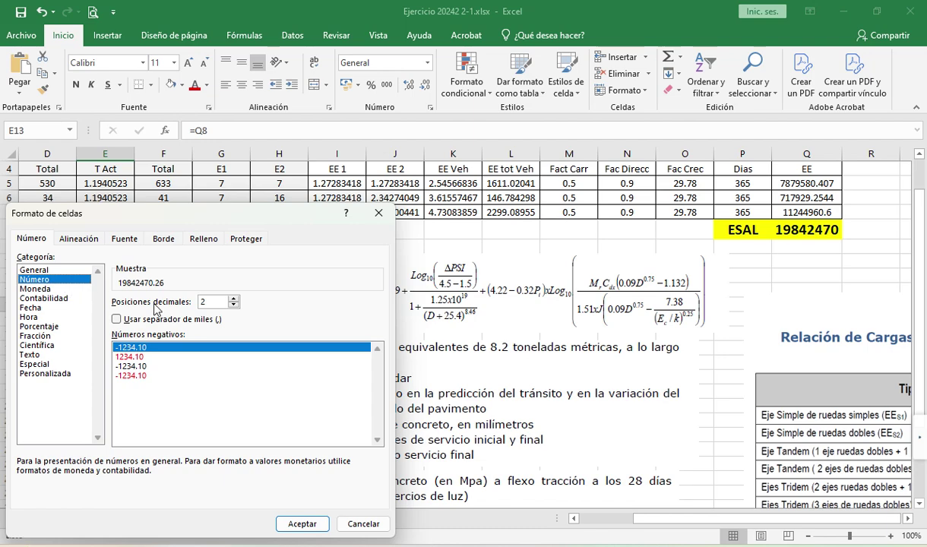
pyautogui.click(145, 319)
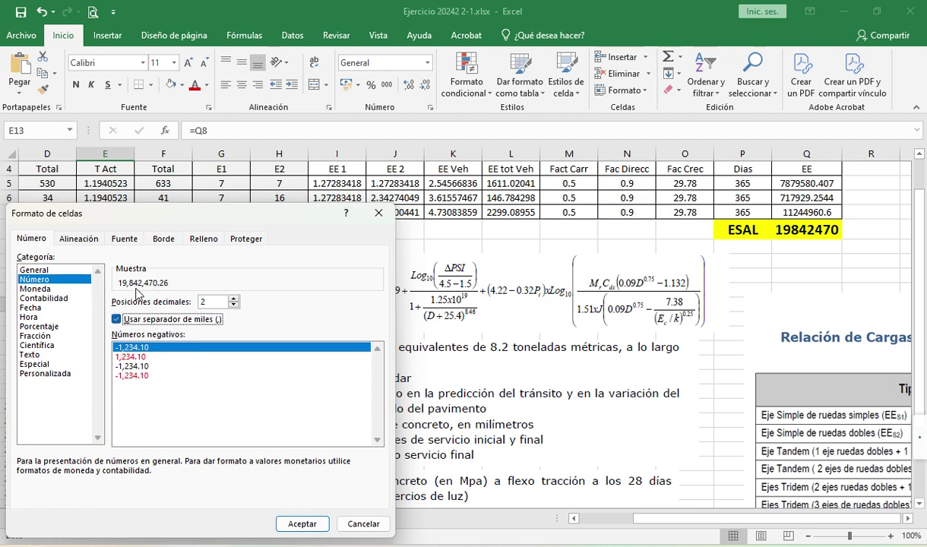
pyautogui.click(302, 523)
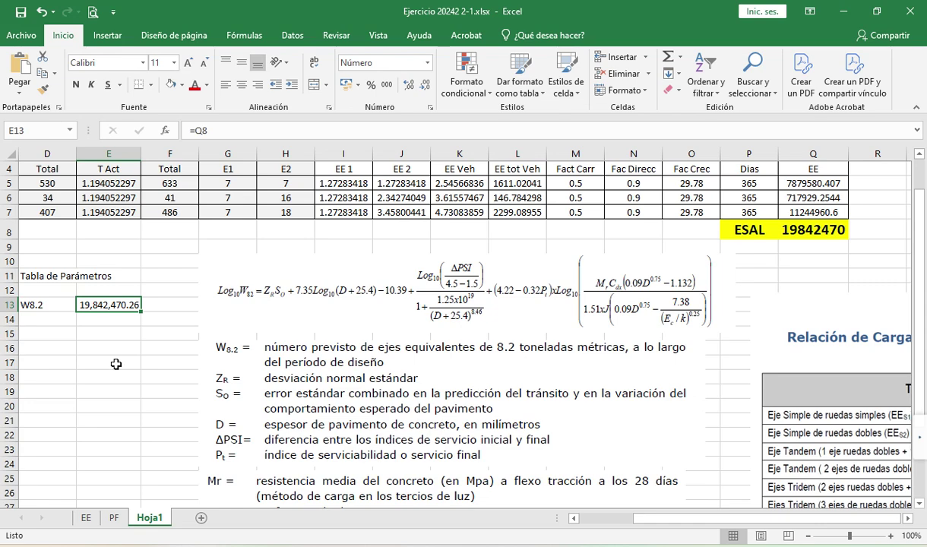
# - Switch to the PDF manual and examine the heavy-traffic range tables, Cuadro 14.1 and Cuadro 14.2, to classify the ESAL
pyautogui.hotkey('alt', 'Tab')
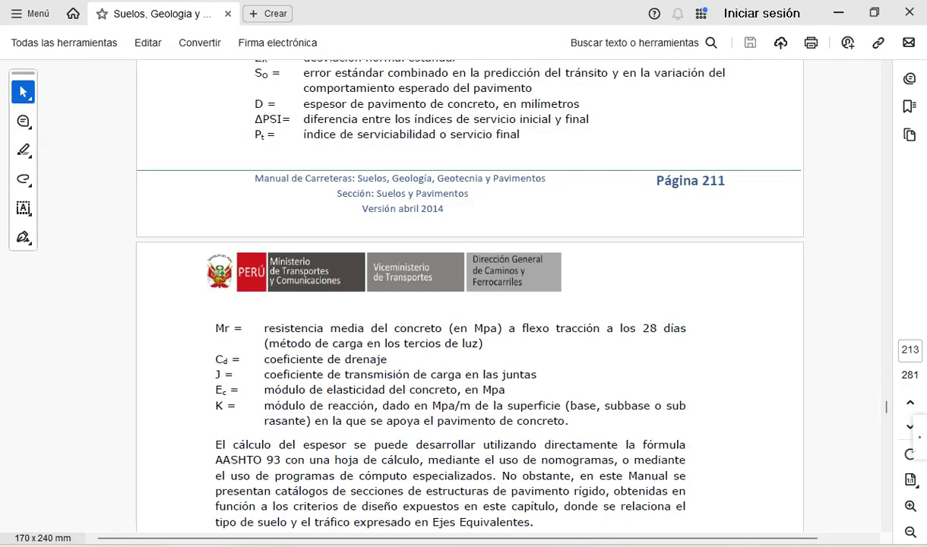
pyautogui.scroll(-10, 293, 353)
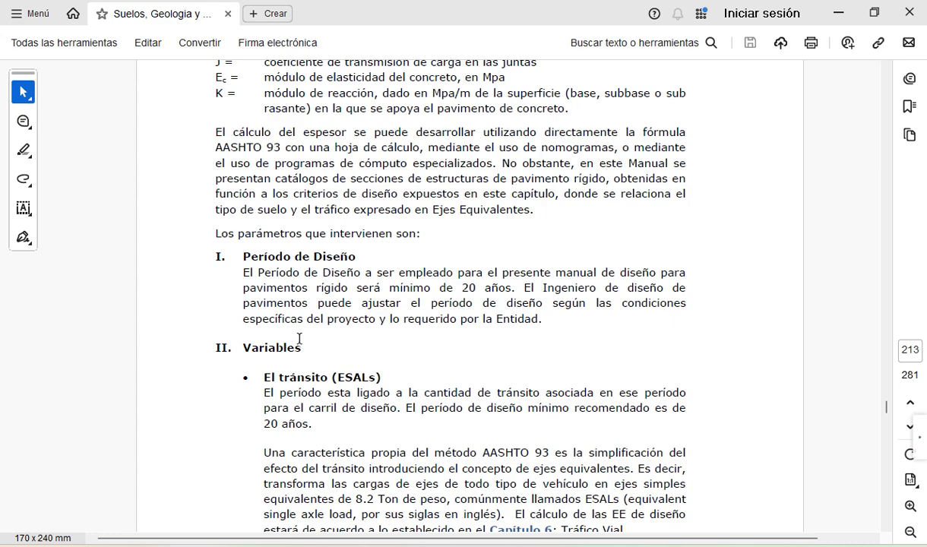
pyautogui.scroll(-1, 300, 334)
pyautogui.scroll(-4, 303, 320)
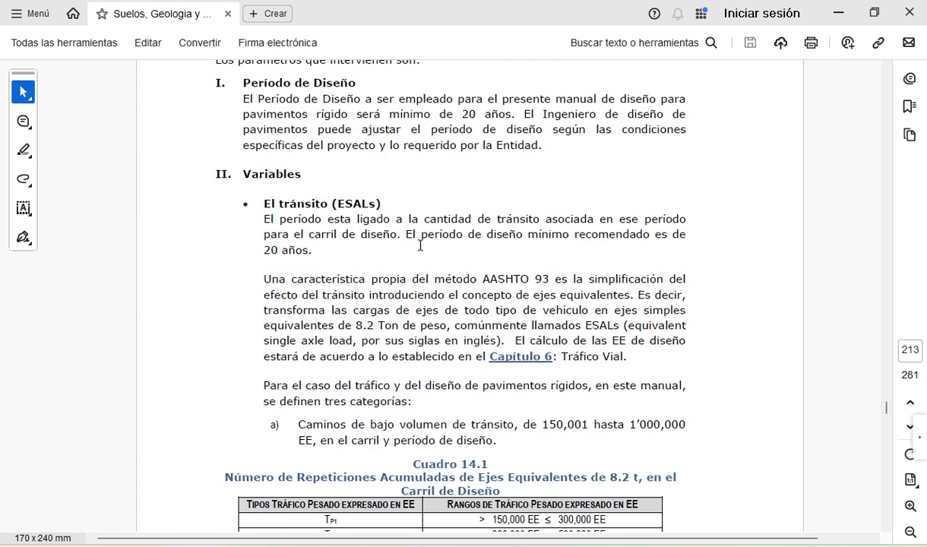
pyautogui.scroll(-1, 347, 279)
pyautogui.scroll(-5, 349, 285)
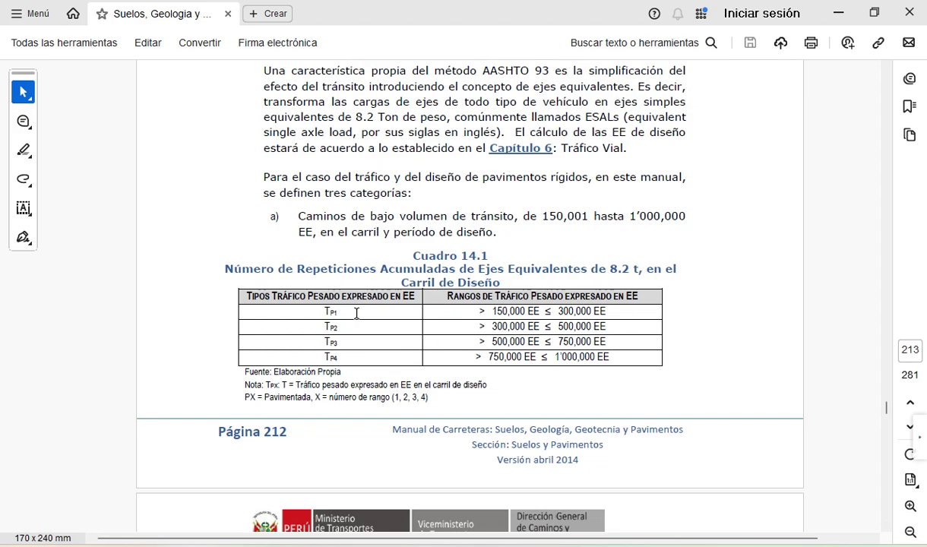
pyautogui.scroll(-12, 373, 203)
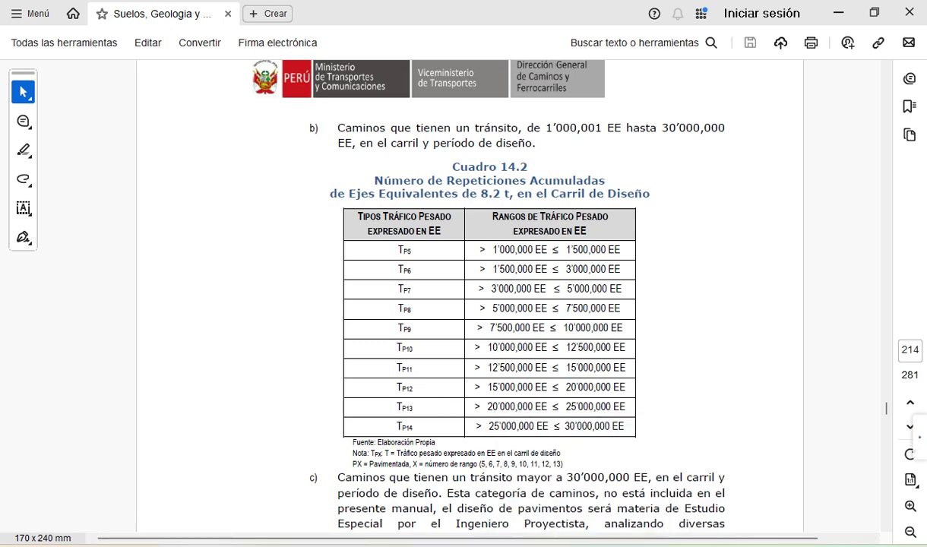
# - Back in Excel, enter the traffic type Tp12 in D14 and its range 15' y 20' in E14
pyautogui.hotkey('alt', 'Tab')
pyautogui.click(42, 318)
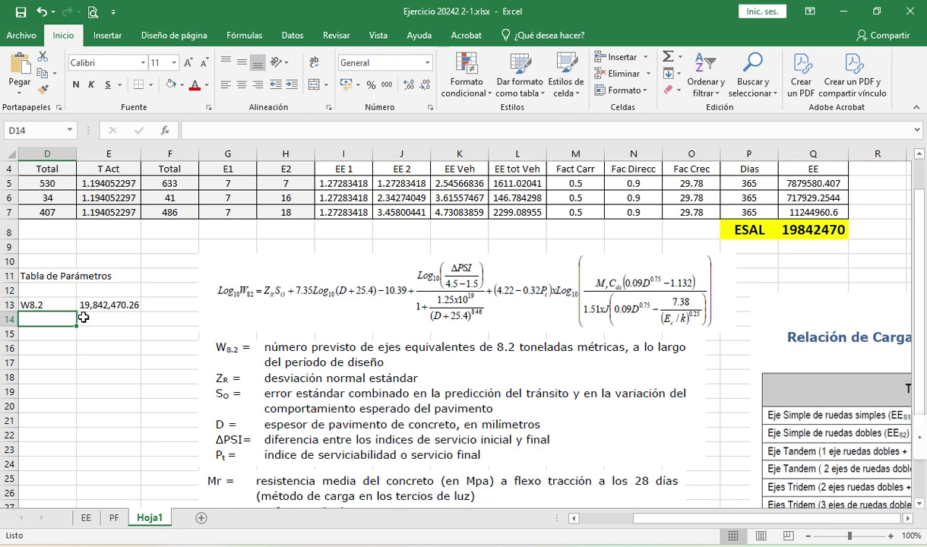
pyautogui.write('Tp1')
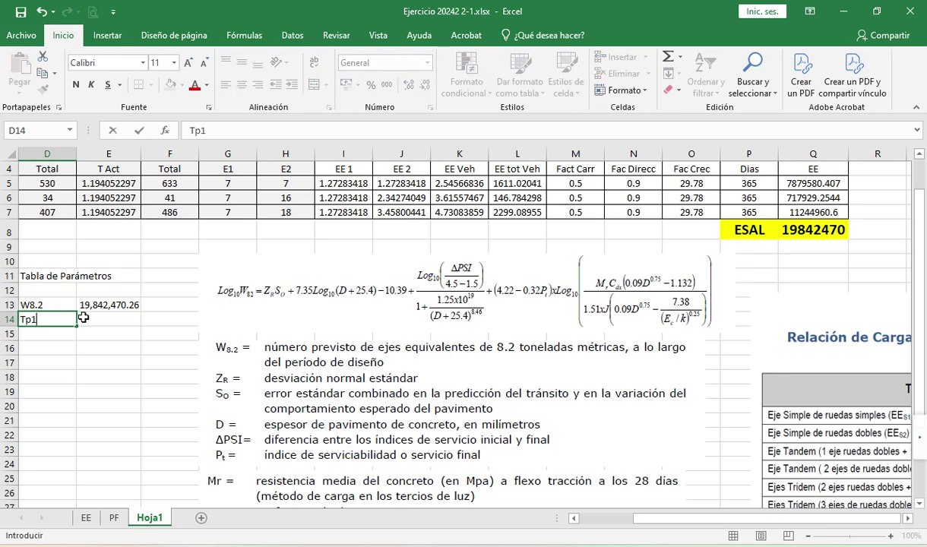
pyautogui.write('2')
pyautogui.click(83, 318)
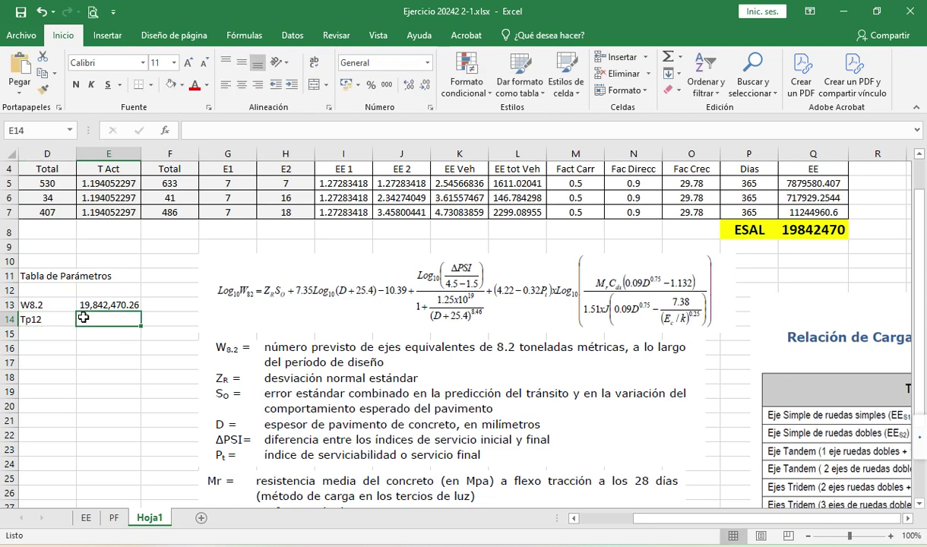
pyautogui.write("15'")
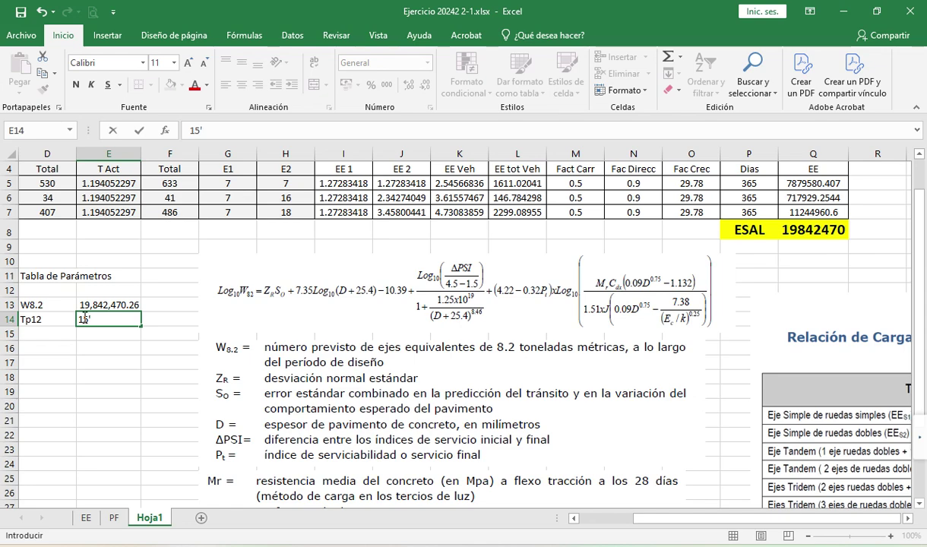
pyautogui.write(" y 20'")
pyautogui.press('Return')
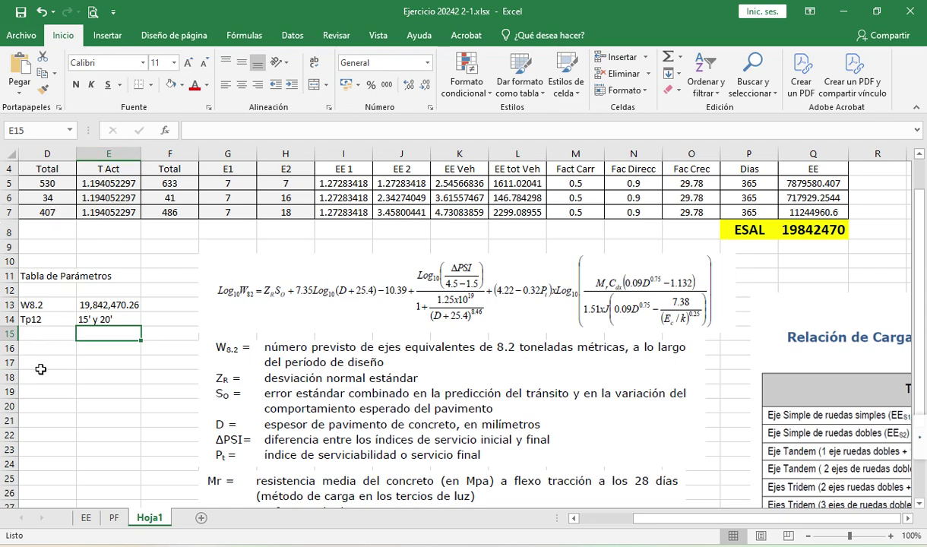
# - Select D15, switch to the PDF manual and read the Serviciabilidad section through to Cuadro 14.4 on PDF page 215
pyautogui.click(45, 334)
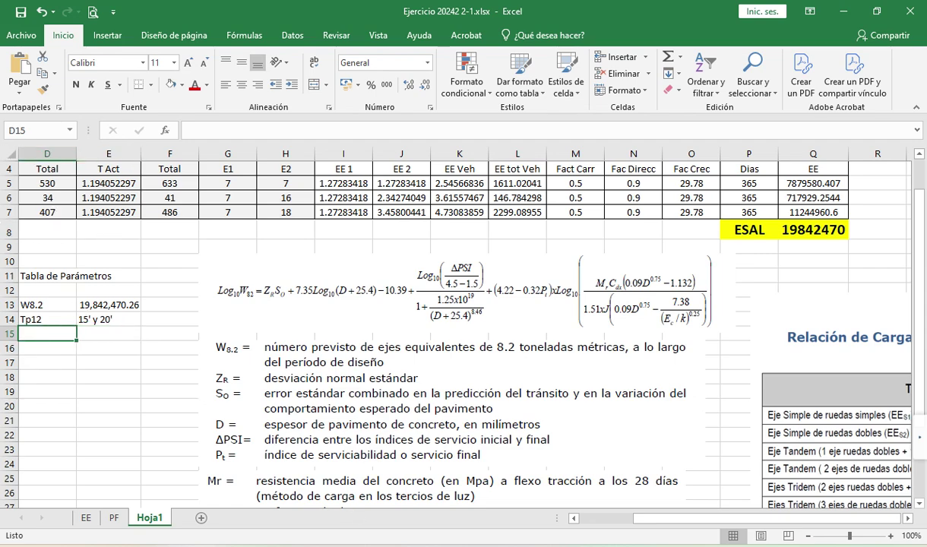
pyautogui.hotkey('alt', 'Tab')
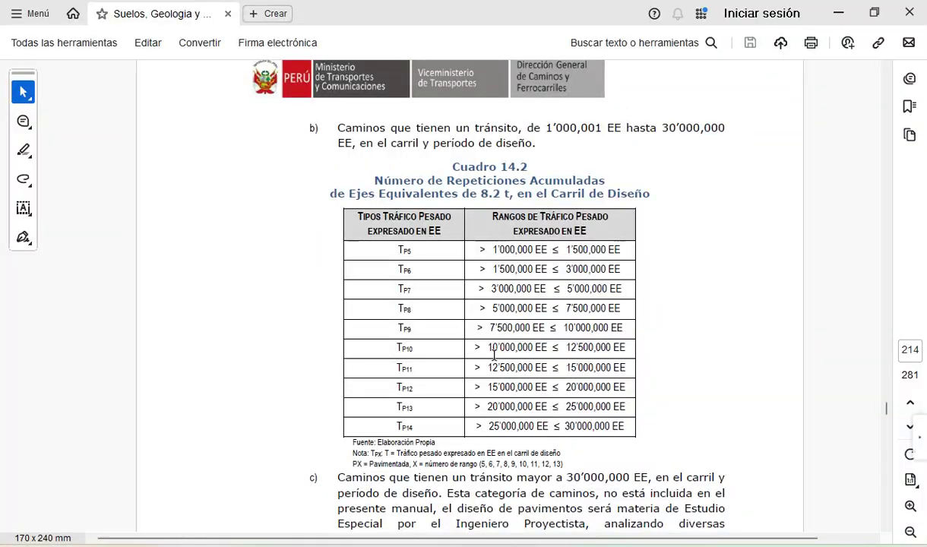
pyautogui.scroll(-5, 494, 356)
pyautogui.scroll(-4, 494, 356)
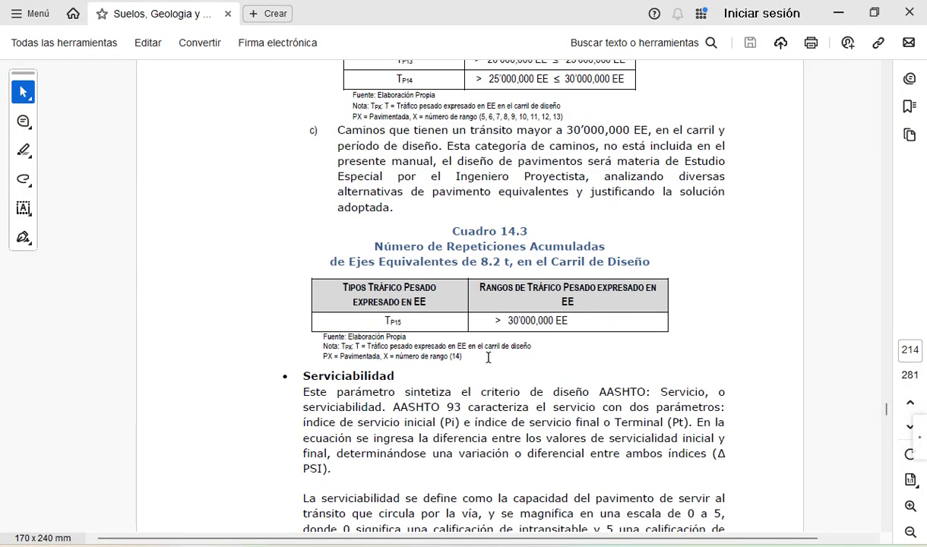
pyautogui.scroll(-5, 489, 357)
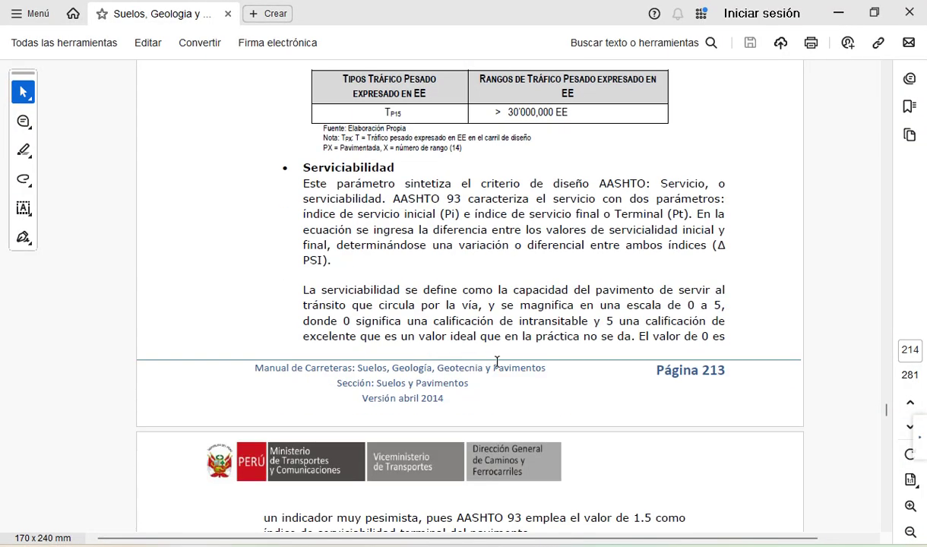
pyautogui.scroll(5, 524, 307)
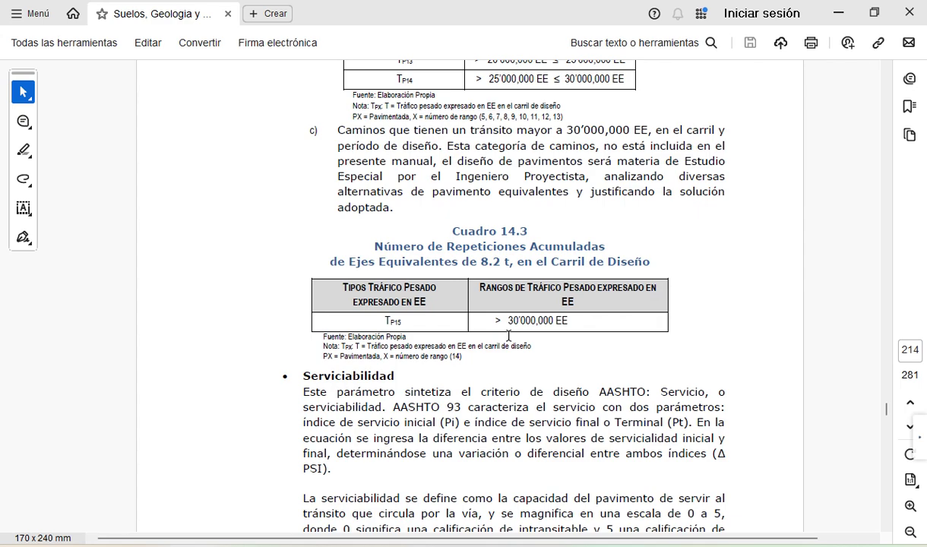
pyautogui.scroll(-3, 544, 220)
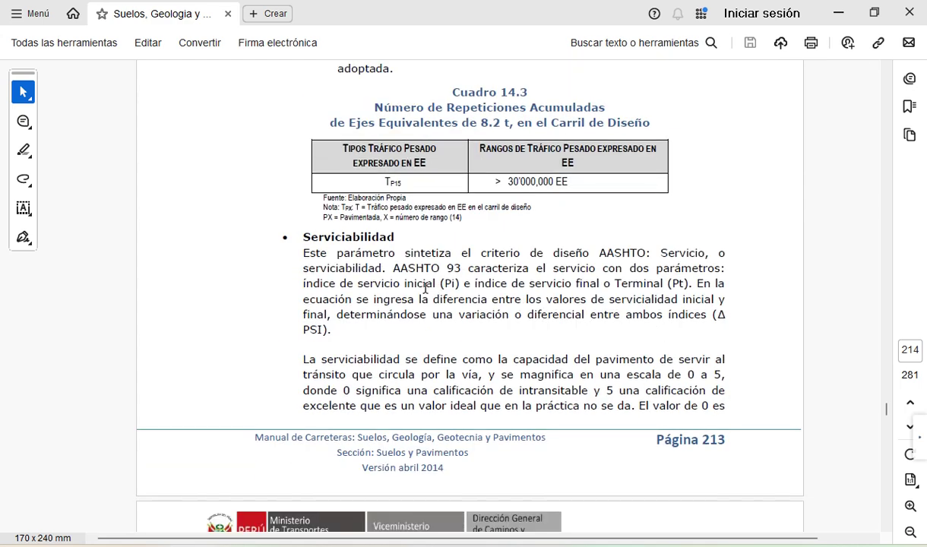
pyautogui.scroll(-1, 520, 266)
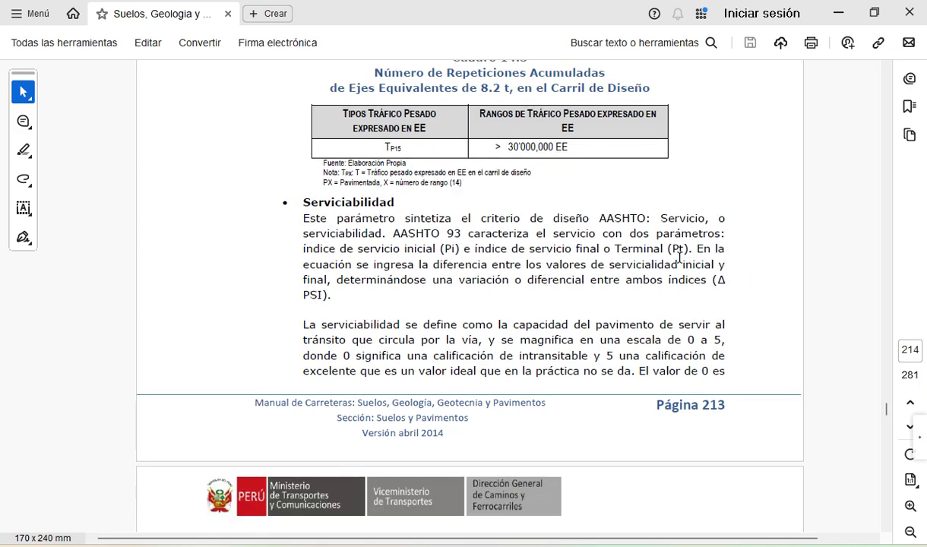
pyautogui.scroll(-6, 677, 258)
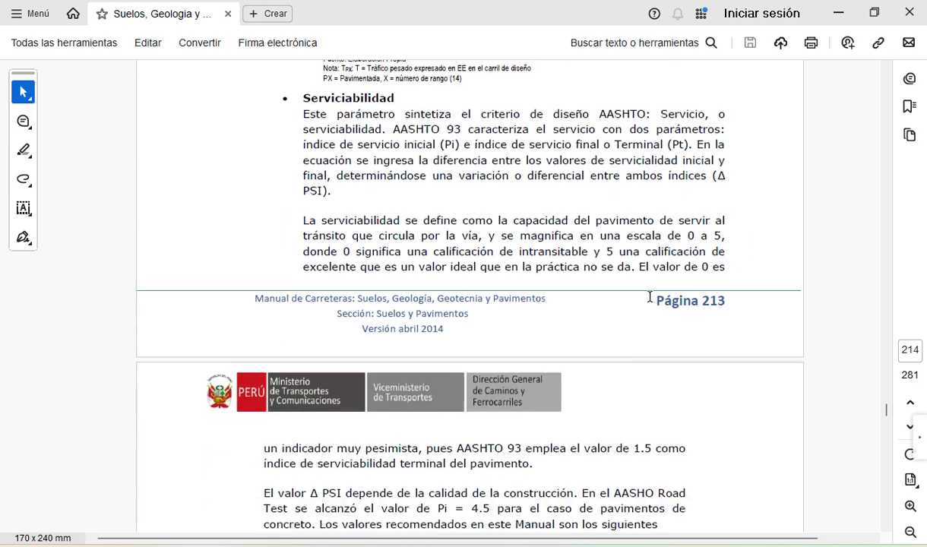
pyautogui.scroll(-3, 647, 306)
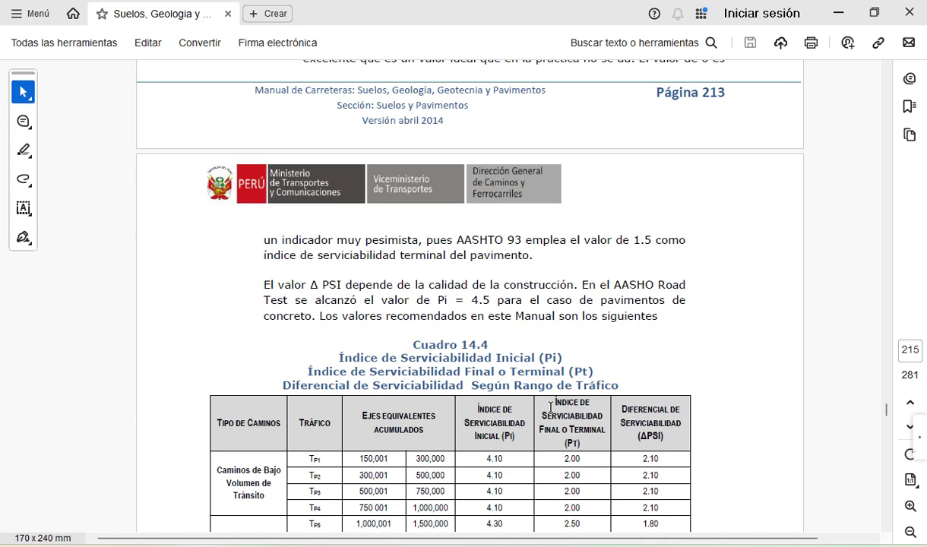
pyautogui.scroll(-2, 620, 350)
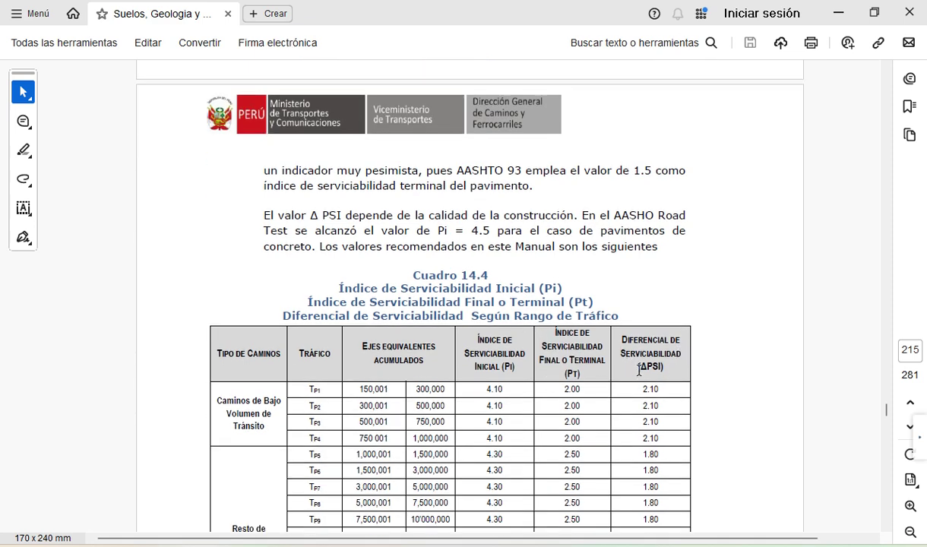
# - Copy the (ΔPSI) symbol from the serviceability differential heading of Cuadro 14.4
pyautogui.moveTo(611, 352); pyautogui.dragTo(671, 372)
pyautogui.hotkey('ctrl', 'c')
pyautogui.rightClick(650, 369)
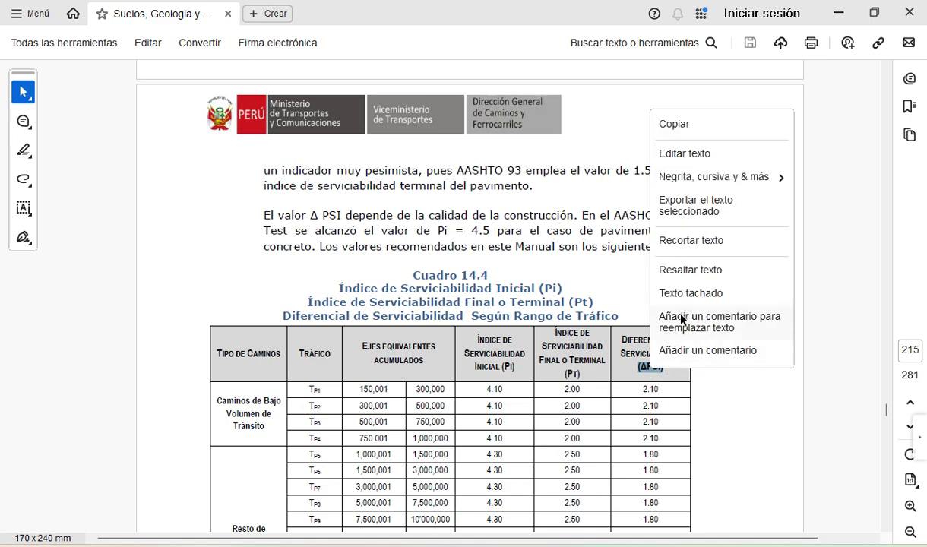
pyautogui.click(658, 121)
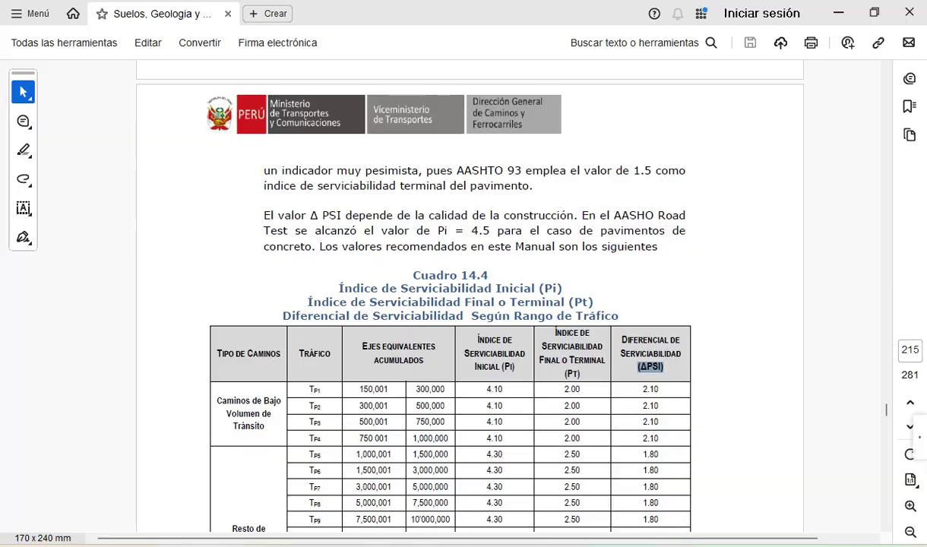
# - In Excel, enter the labels Pi in D15 and Pt in D16, and paste the copied (ΔPSI) in D17
pyautogui.hotkey('alt', 'Tab')
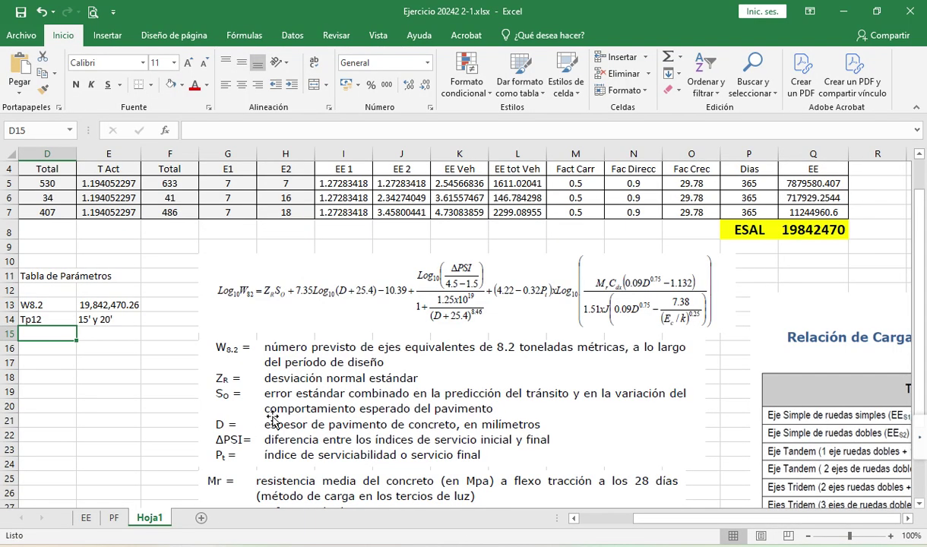
pyautogui.write('Pi')
pyautogui.press('Return')
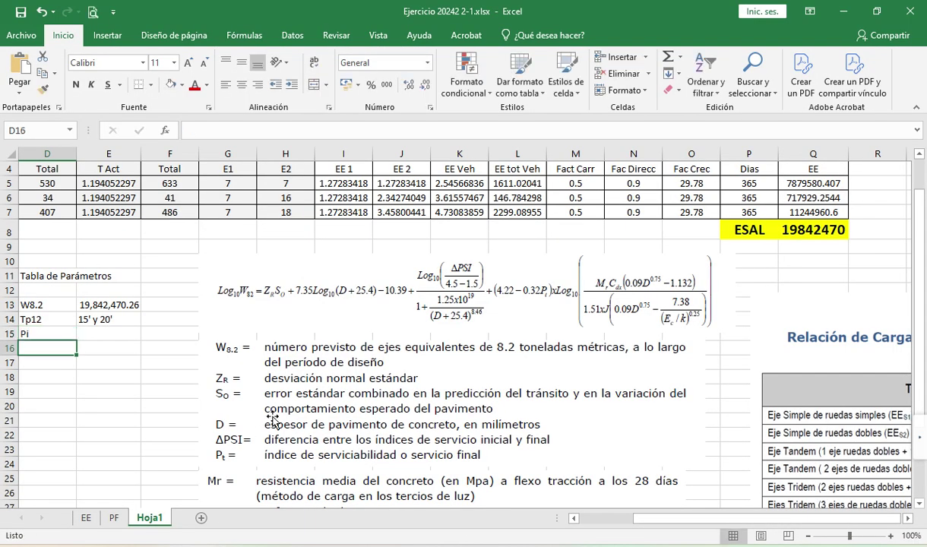
pyautogui.write('Pt')
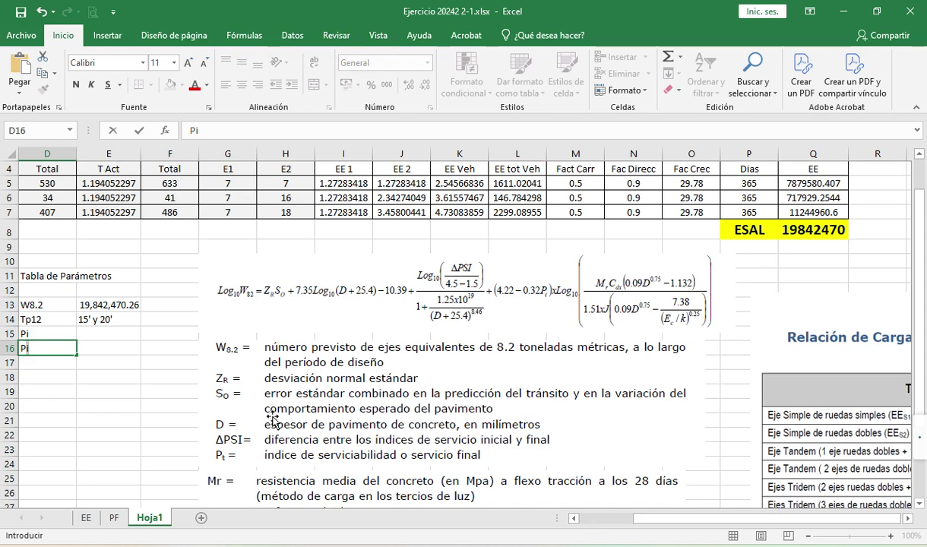
pyautogui.press('Return')
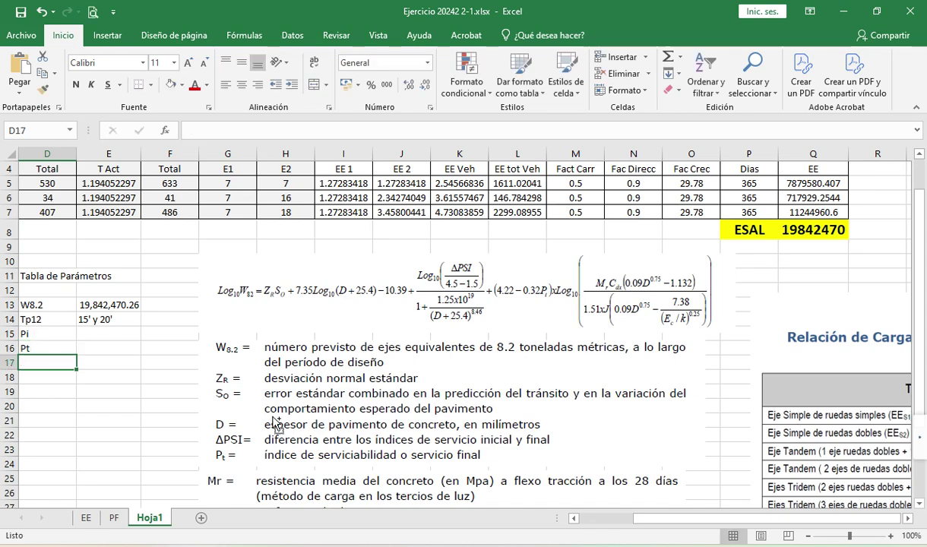
pyautogui.hotkey('ctrl', 'v')
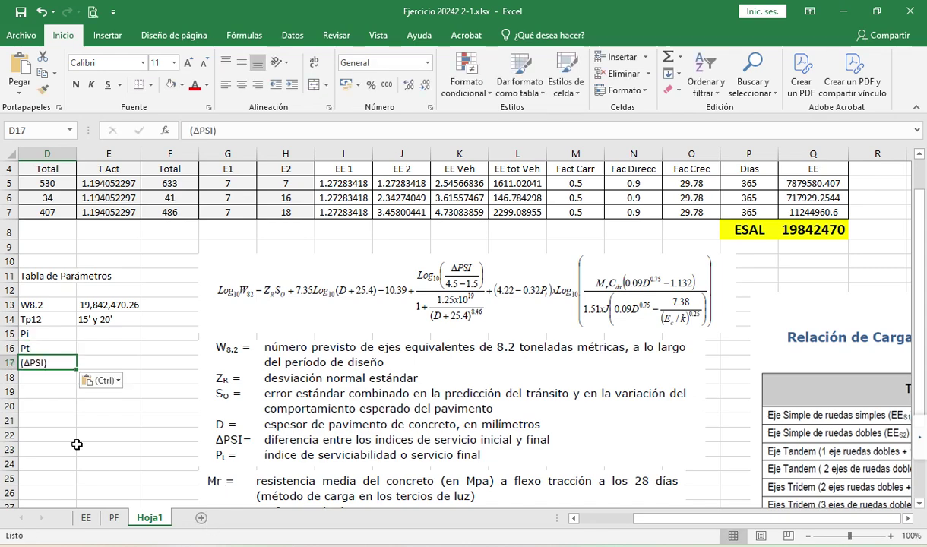
# - Center the contents of column D horizontally
pyautogui.click(93, 447)
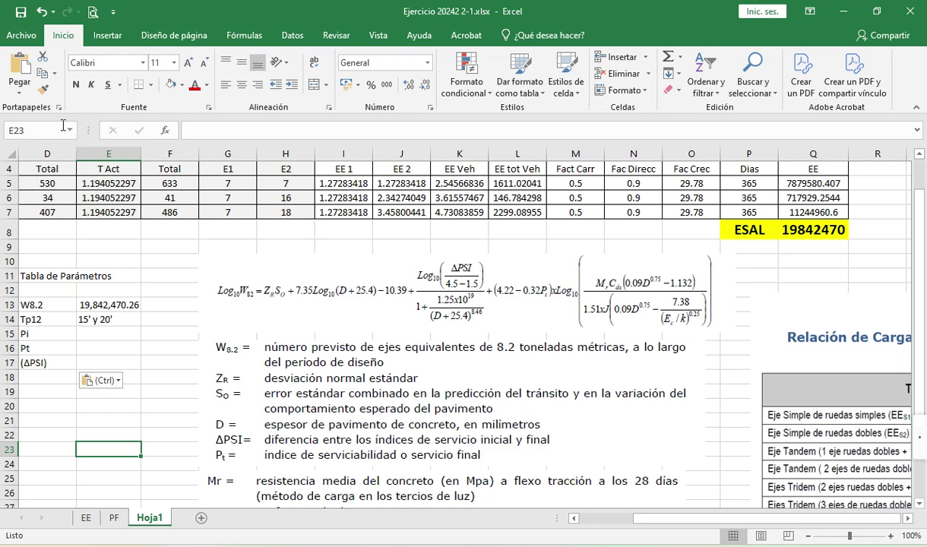
pyautogui.click(47, 151)
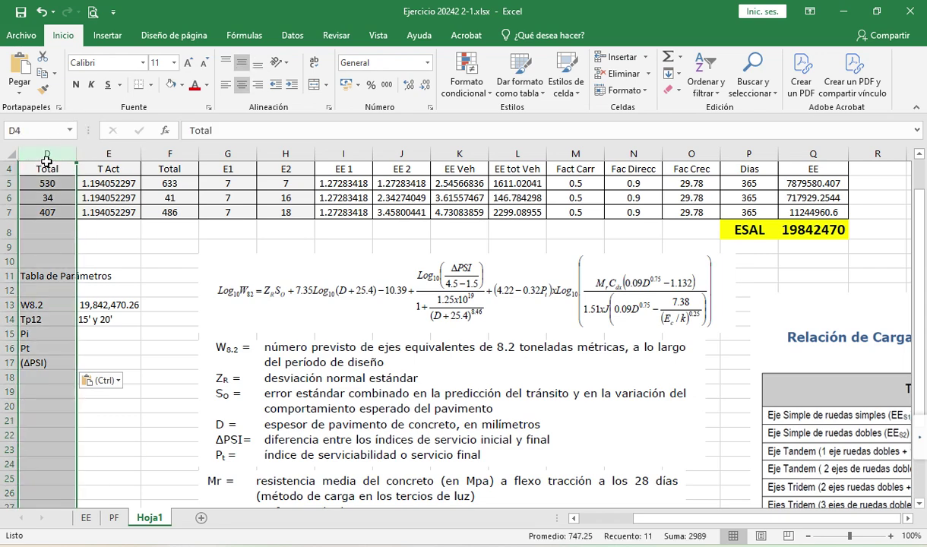
pyautogui.click(242, 84)
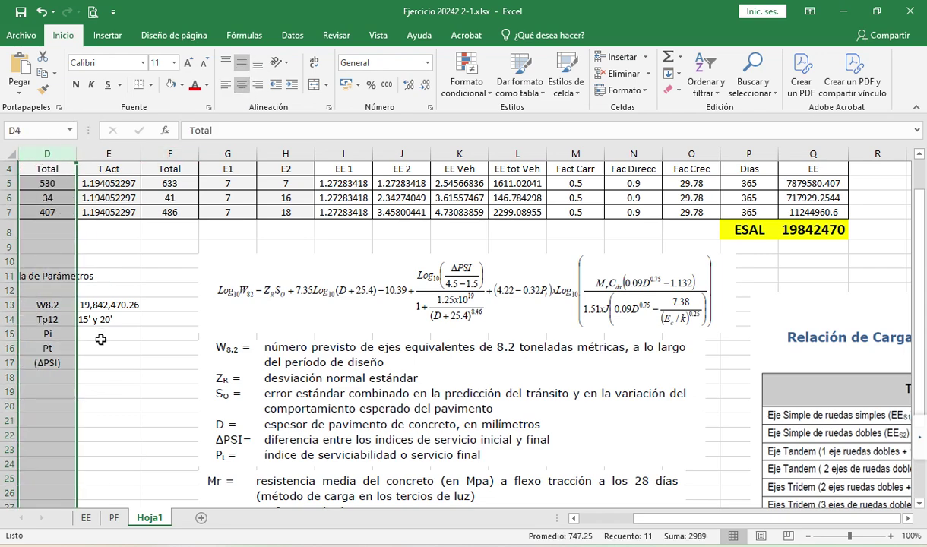
# - Select E15, look up the Pi and Pt values for traffic class TP12 in Cuadro 14.4 of the PDF manual, and return to Excel
pyautogui.click(98, 334)
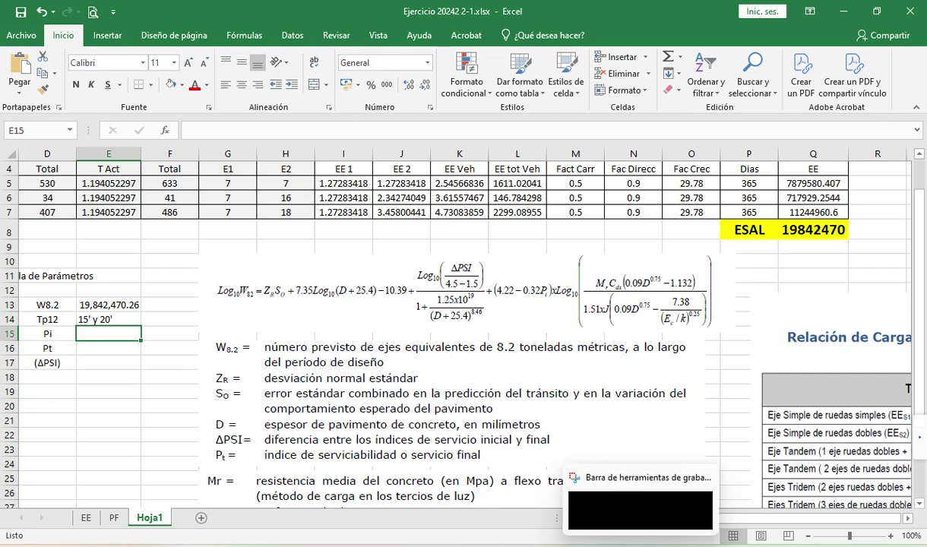
pyautogui.hotkey('alt', 'Tab')
pyautogui.scroll(-3, 550, 446)
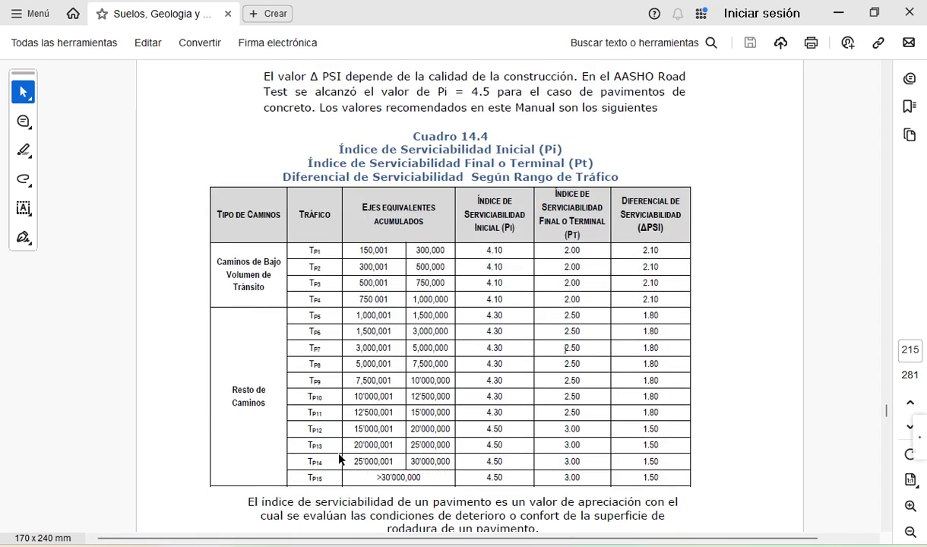
pyautogui.doubleClick(488, 431)
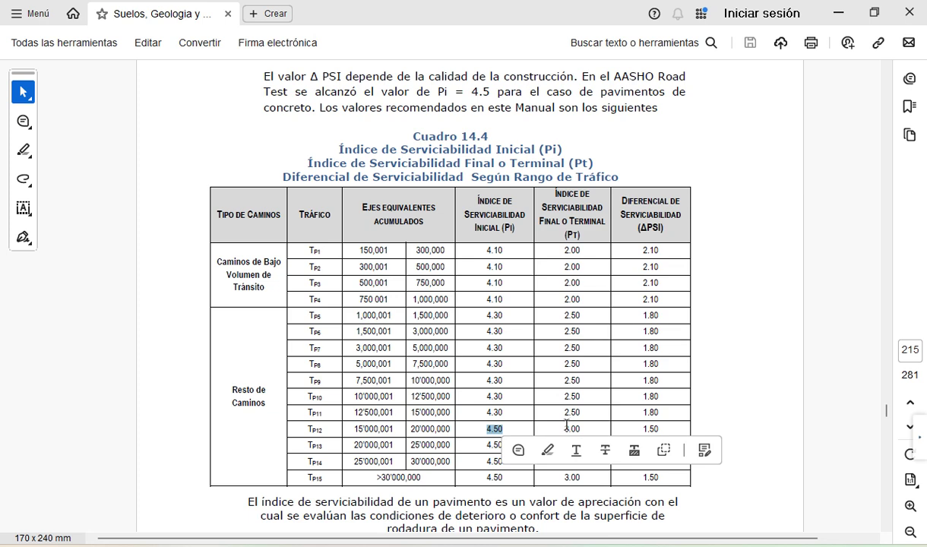
pyautogui.moveTo(534, 429); pyautogui.dragTo(581, 430)
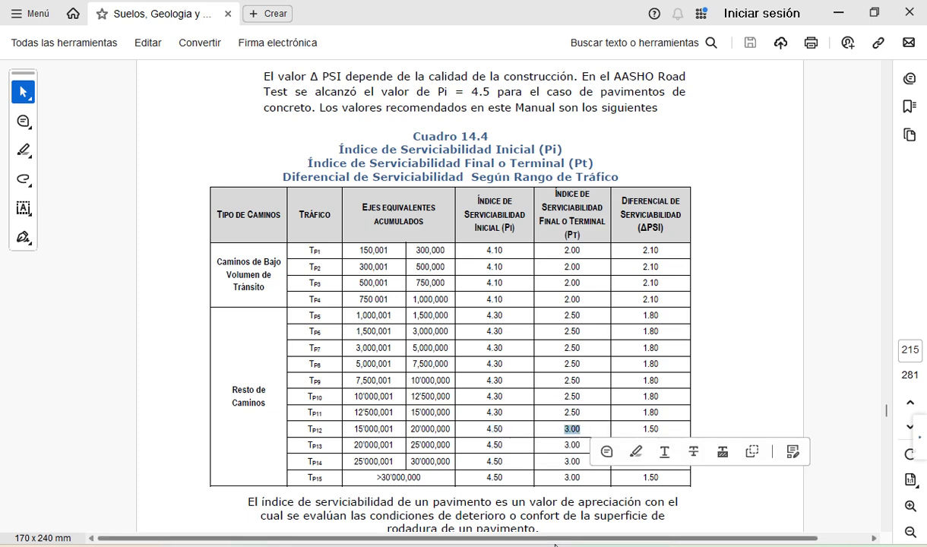
pyautogui.click(540, 527)
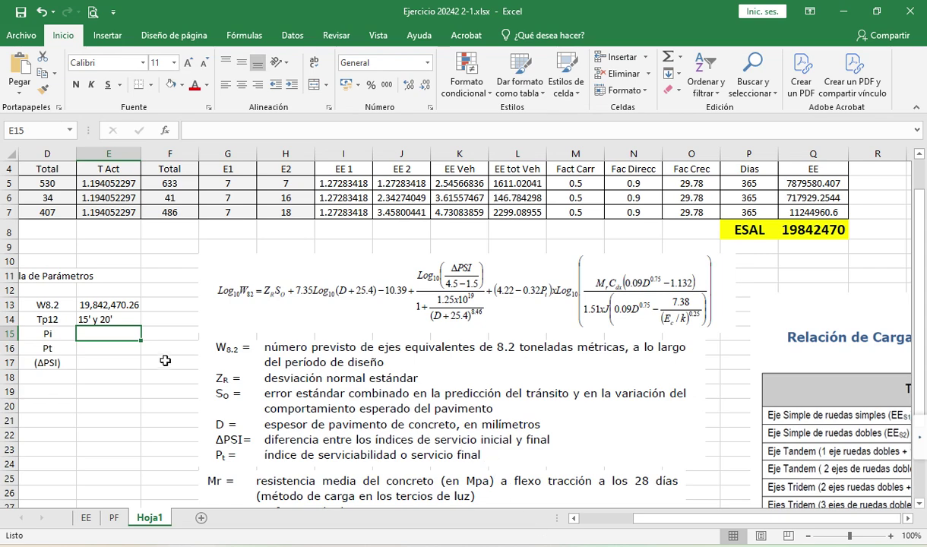
# - Enter 4 for Pi in E15, 1.5 for Pt in E16 and 3 for (ΔPSI) in E17
pyautogui.write('4')
pyautogui.press('Return')
pyautogui.write('1.5')
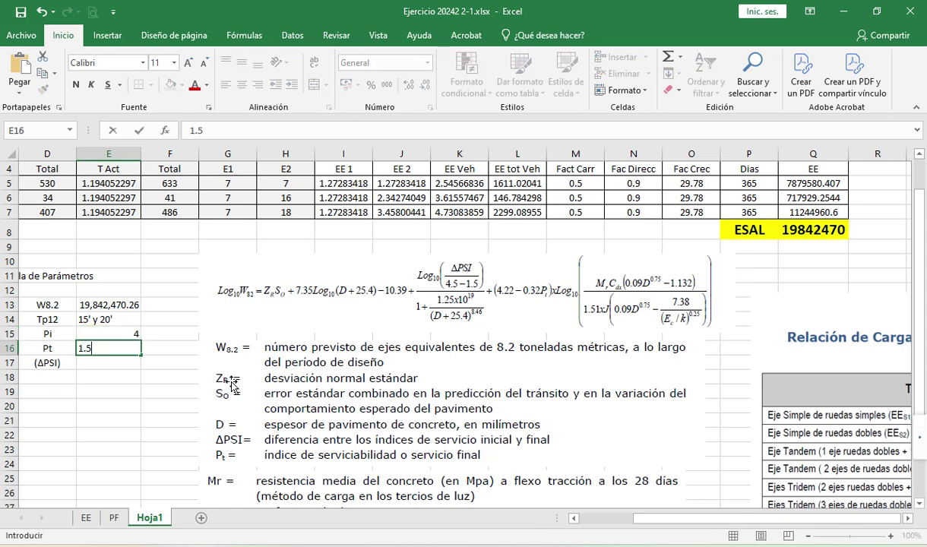
pyautogui.press('Return')
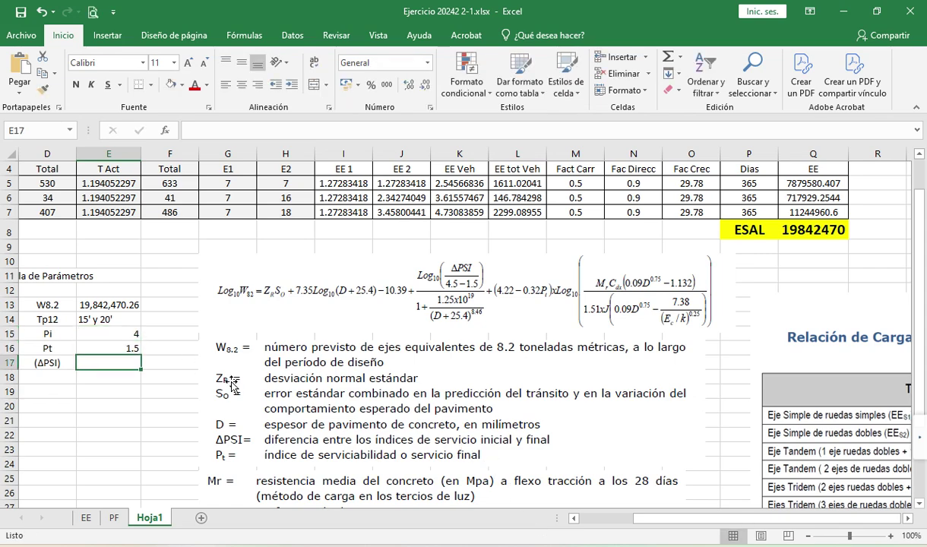
pyautogui.write('3')
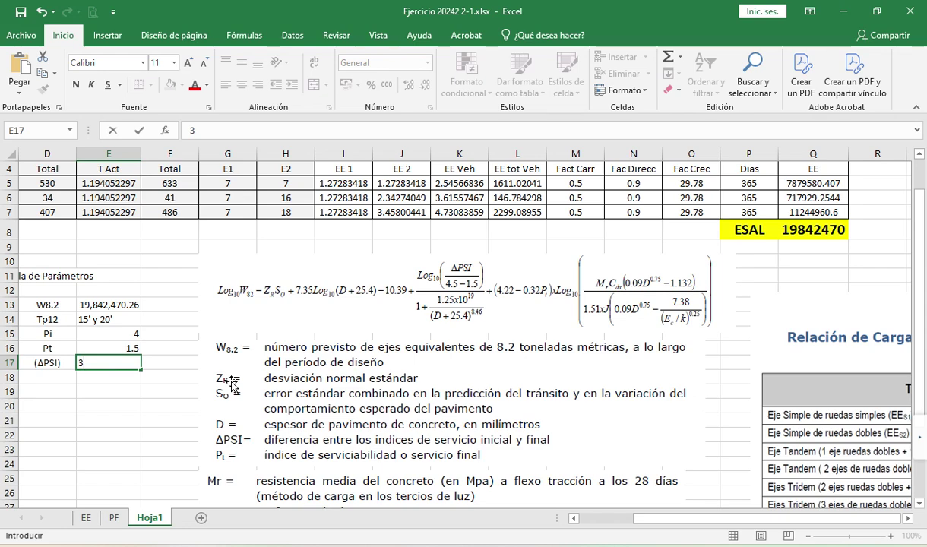
pyautogui.press('Return')
# - Set Pi in E15 to 4.5, Pt in E16 to 3 and (ΔPSI) in E17 to 1.5
pyautogui.press('Up')
pyautogui.press('Up')
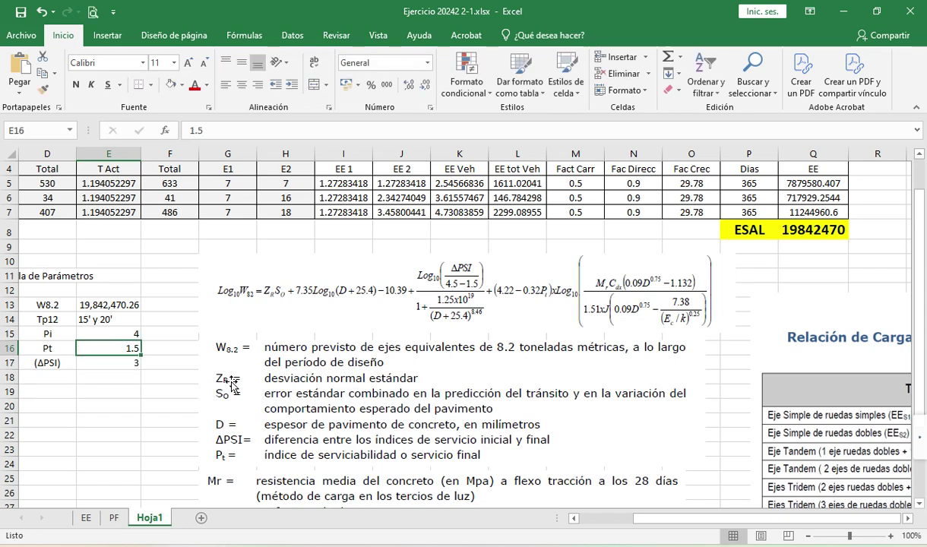
pyautogui.press('Up')
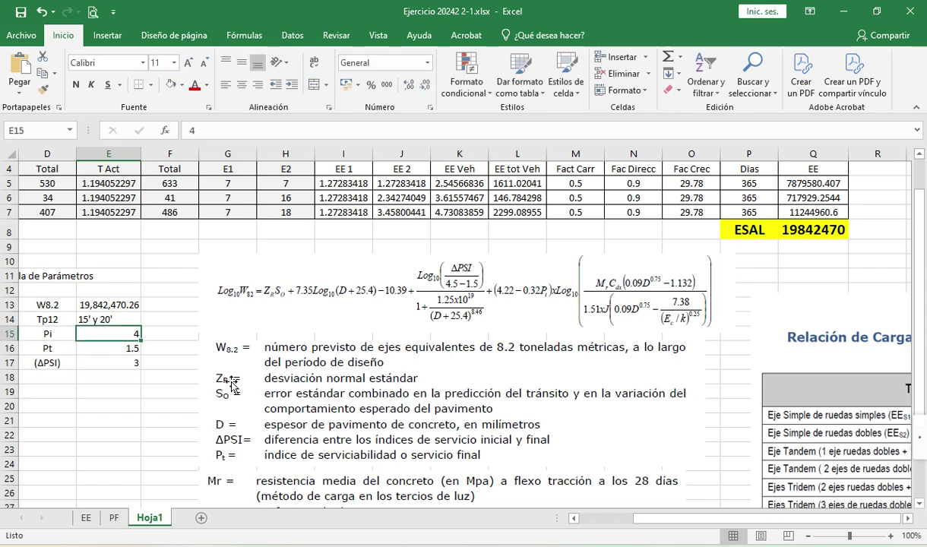
pyautogui.write('4.5')
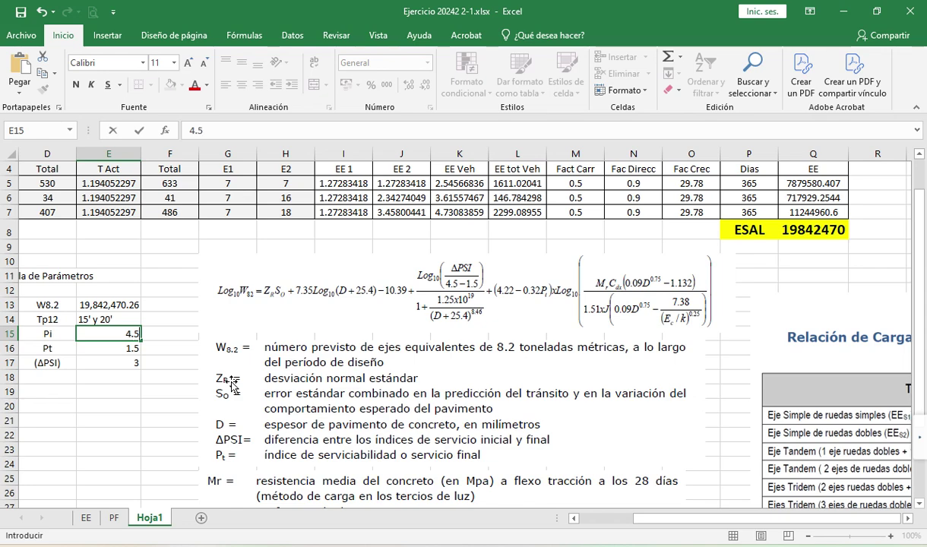
pyautogui.press('Return')
pyautogui.write('3')
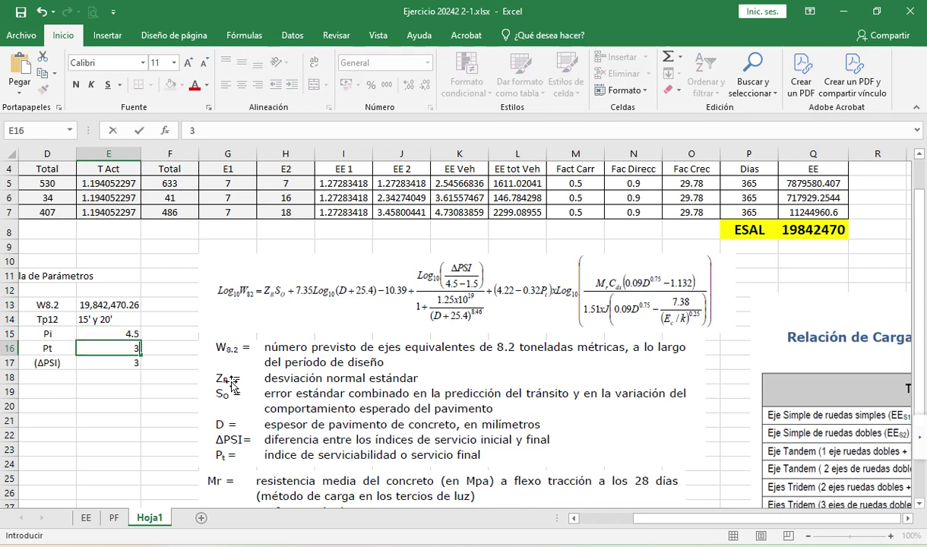
pyautogui.press('Return')
pyautogui.write('1.')
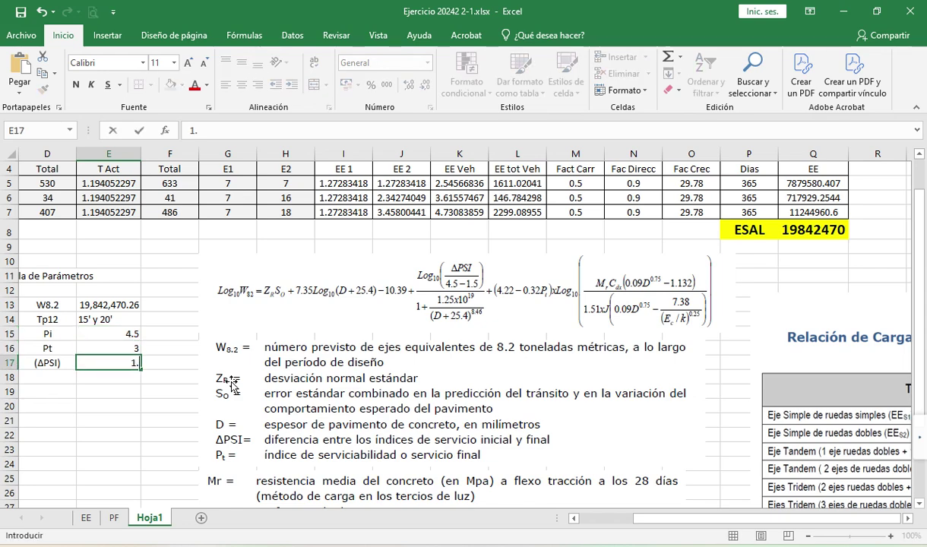
pyautogui.write('5')
pyautogui.press('Return')
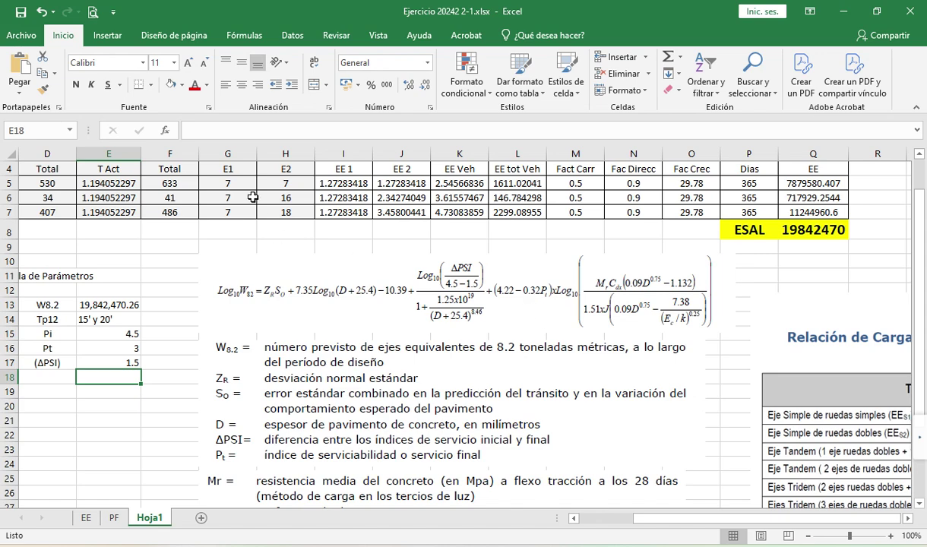
# - Center the contents of column E horizontally
pyautogui.click(135, 156)
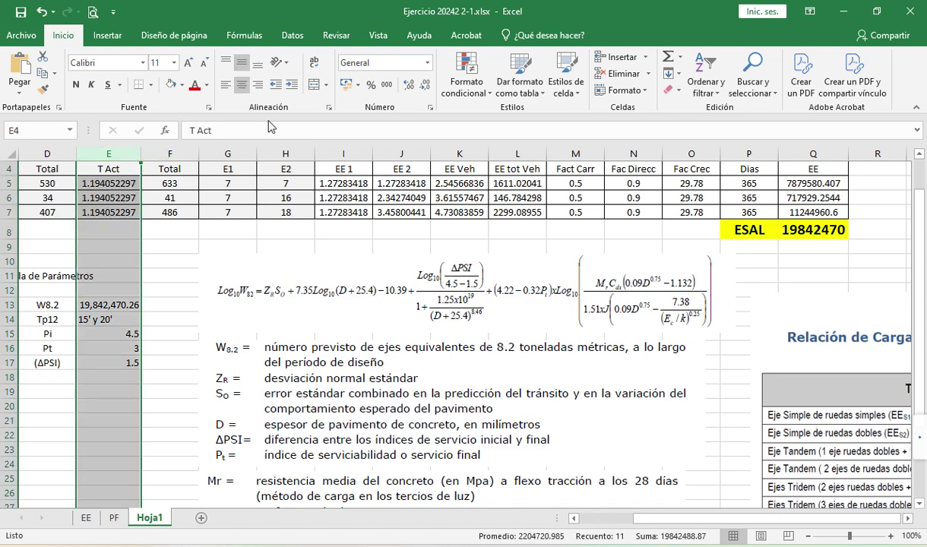
pyautogui.click(242, 86)
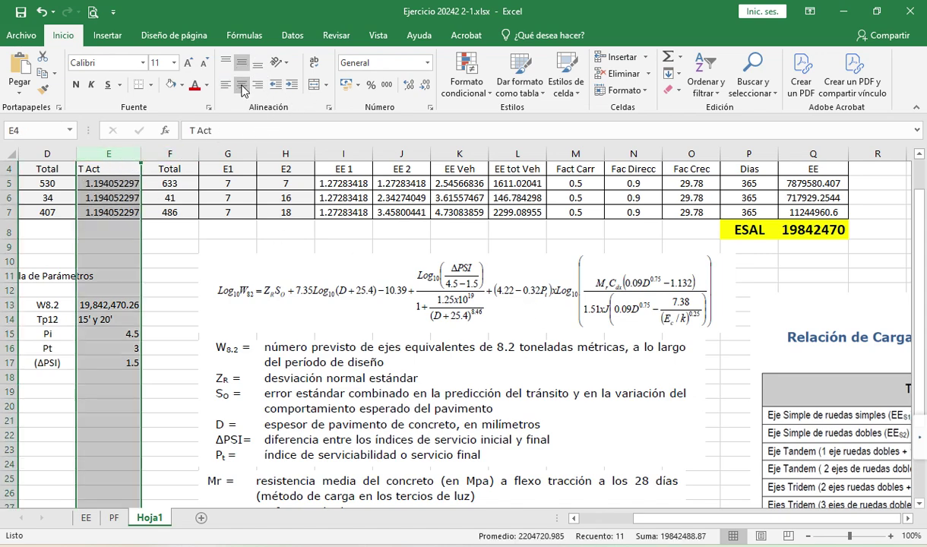
pyautogui.click(243, 87)
pyautogui.click(107, 420)
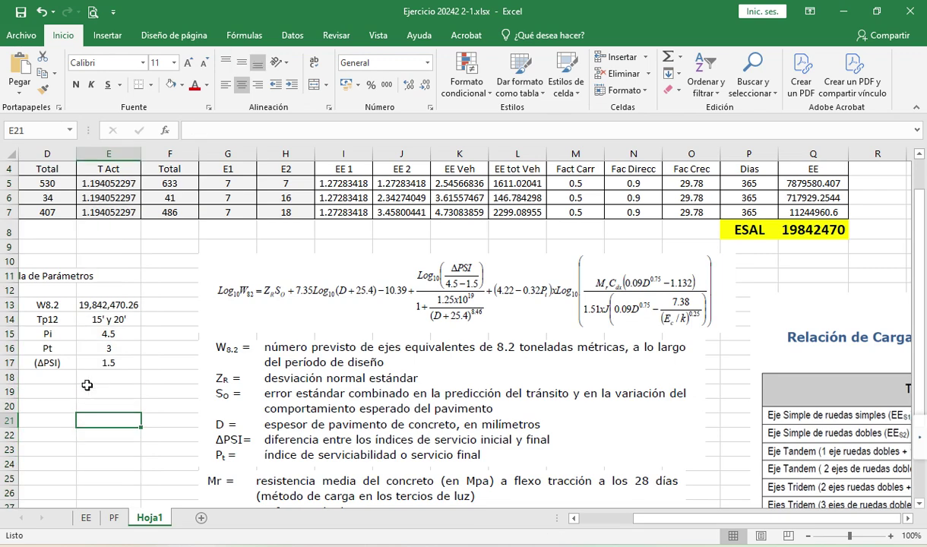
# - Select D18, switch to the PDF manual and read the section on reliability "R" and standard deviation (So) on PDF page 216
pyautogui.click(68, 377)
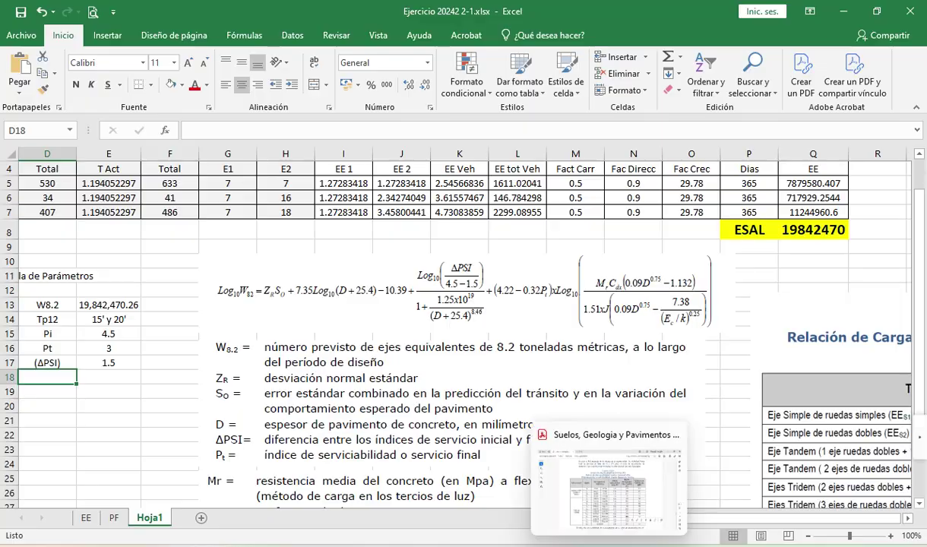
pyautogui.click(609, 544)
pyautogui.scroll(-5, 428, 378)
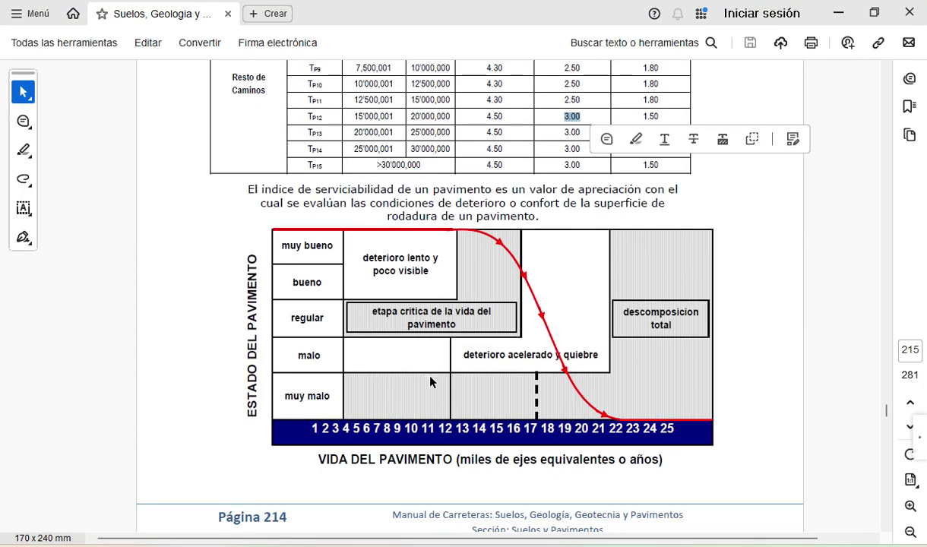
pyautogui.scroll(-5, 430, 382)
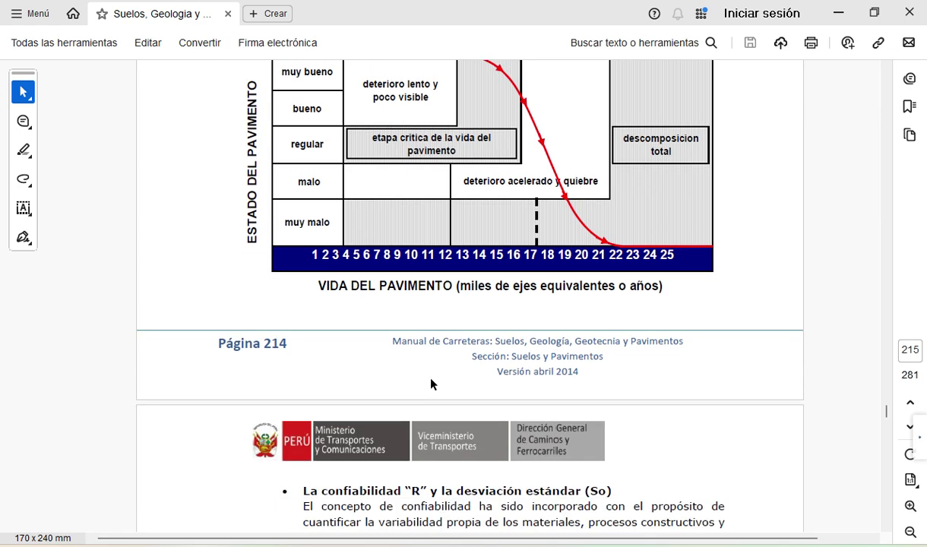
pyautogui.scroll(-5, 431, 384)
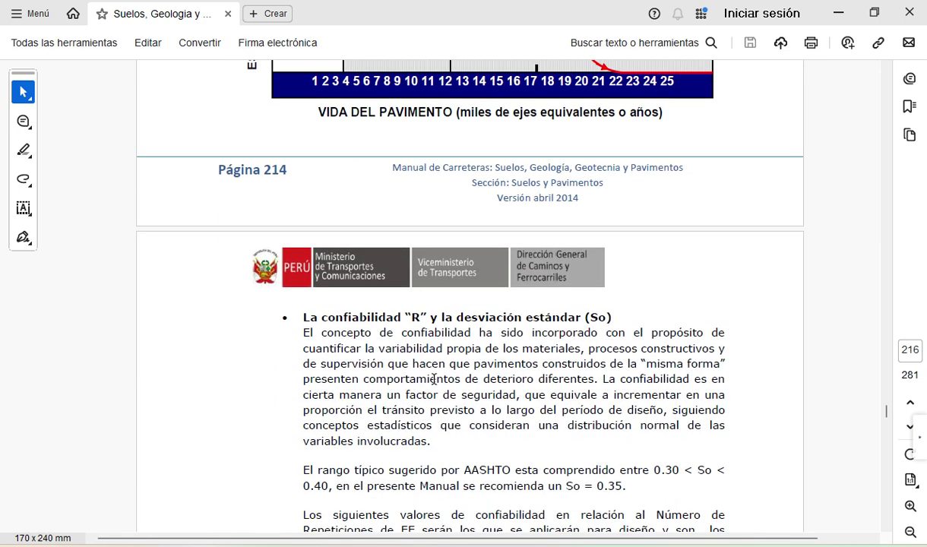
pyautogui.scroll(-2, 433, 379)
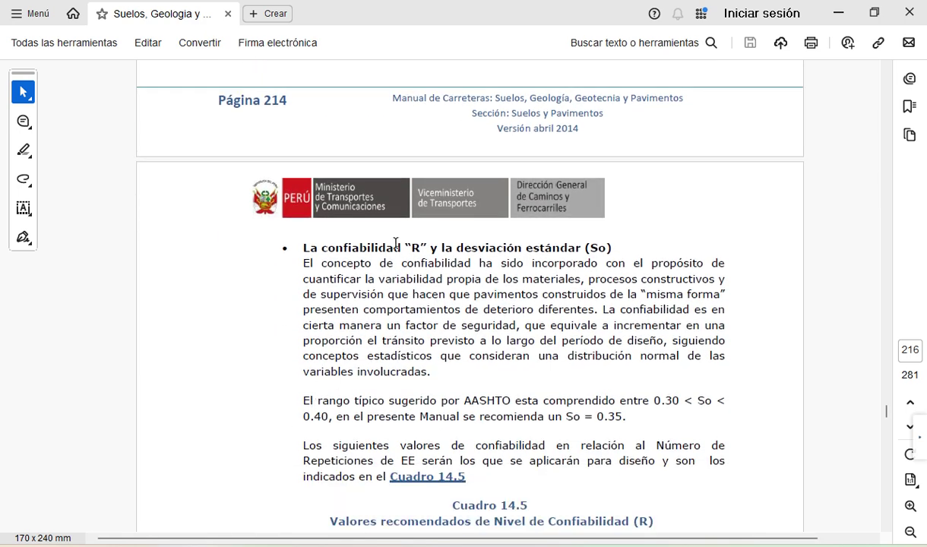
pyautogui.moveTo(303, 247); pyautogui.dragTo(422, 249)
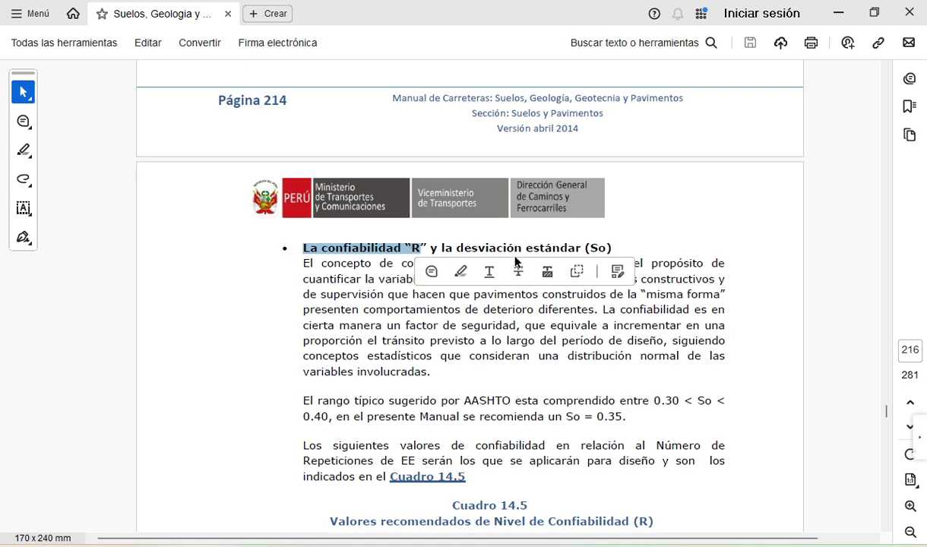
pyautogui.moveTo(586, 247); pyautogui.dragTo(618, 248)
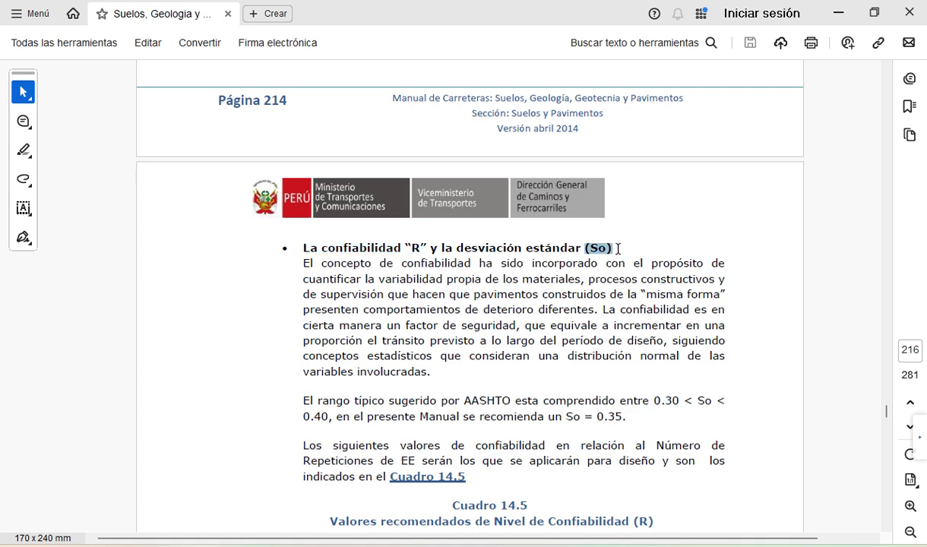
pyautogui.scroll(-1, 422, 415)
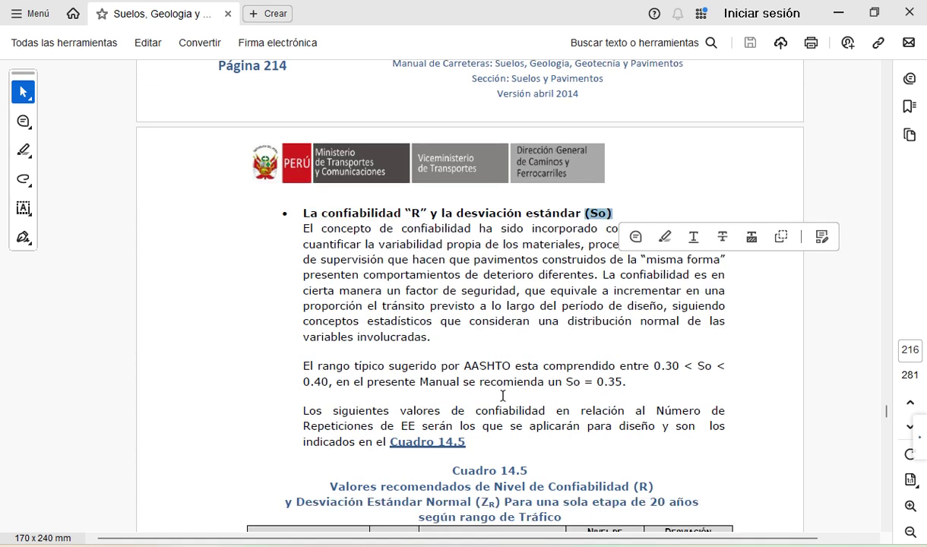
pyautogui.click(569, 384)
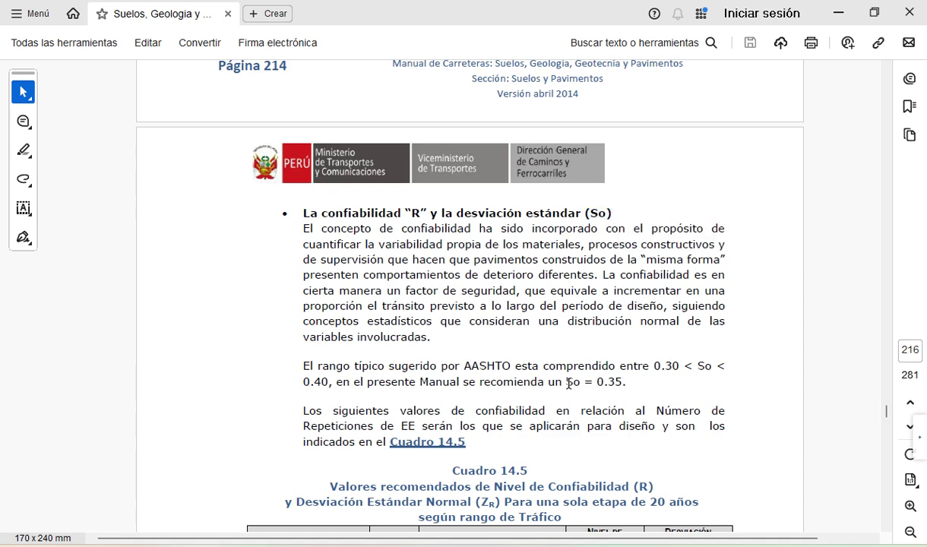
pyautogui.moveTo(569, 384); pyautogui.dragTo(617, 390)
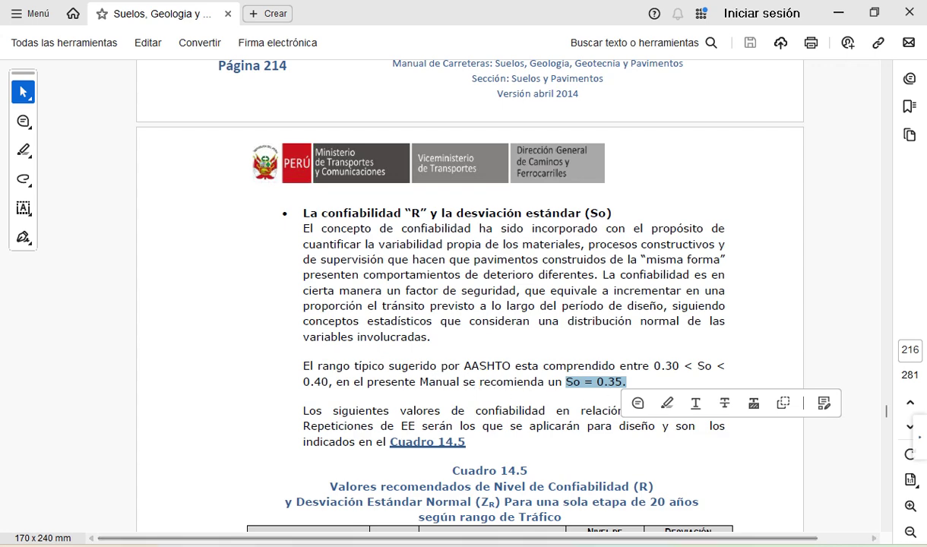
# - Examine the reliability (R) and ZR values by traffic range in Cuadro 14.5 and skim the following Kc section on PDF pages 216 and 217
pyautogui.moveTo(591, 544)
pyautogui.scroll(-10, 429, 319)
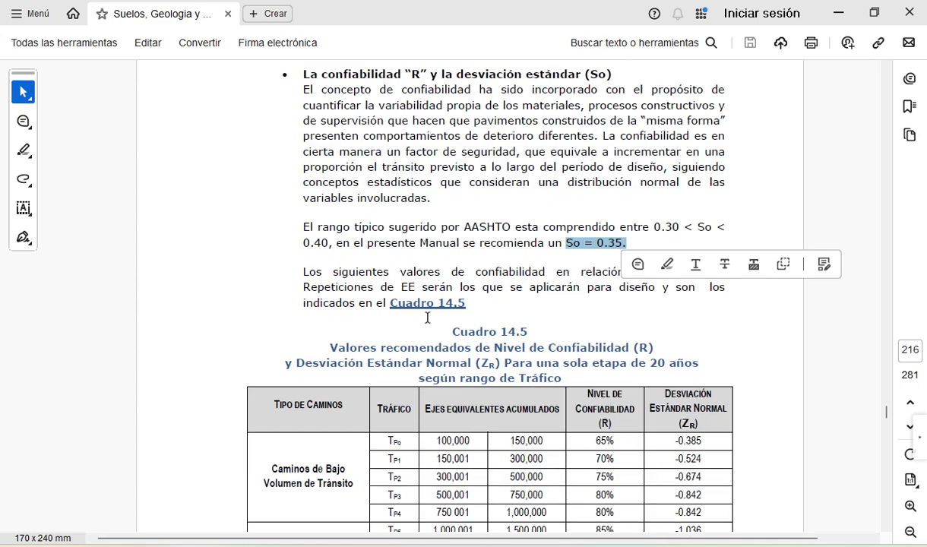
pyautogui.scroll(-1, 430, 319)
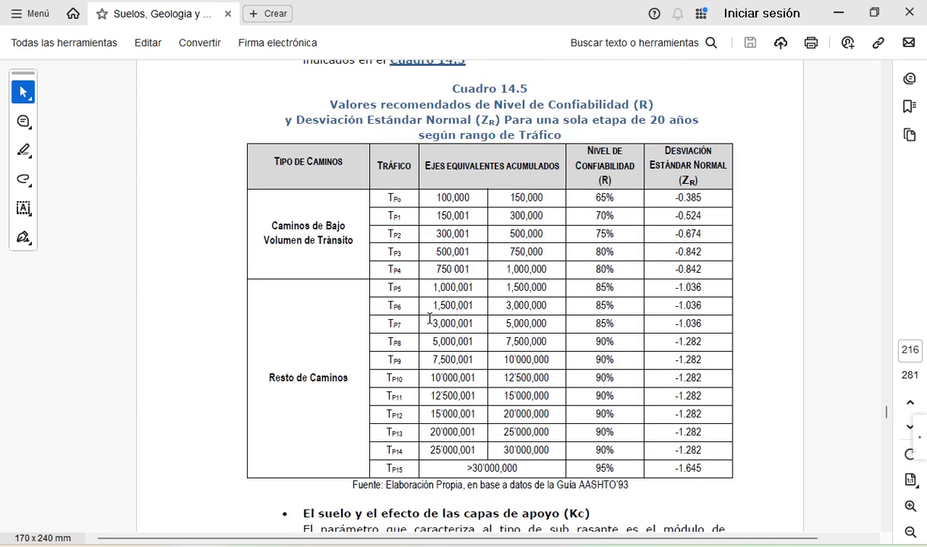
pyautogui.scroll(-3, 430, 319)
pyautogui.scroll(3, 425, 319)
pyautogui.scroll(-12, 571, 292)
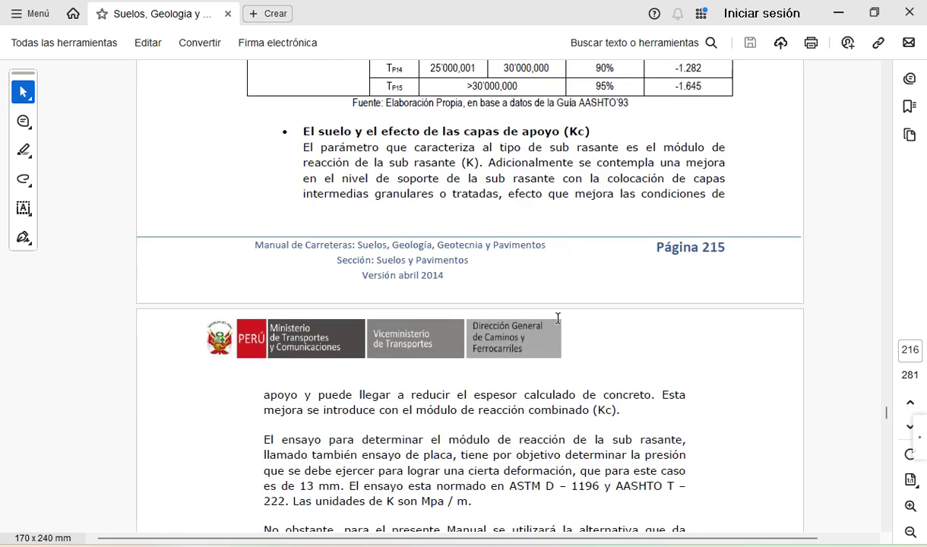
pyautogui.scroll(-8, 560, 319)
pyautogui.scroll(8, 560, 315)
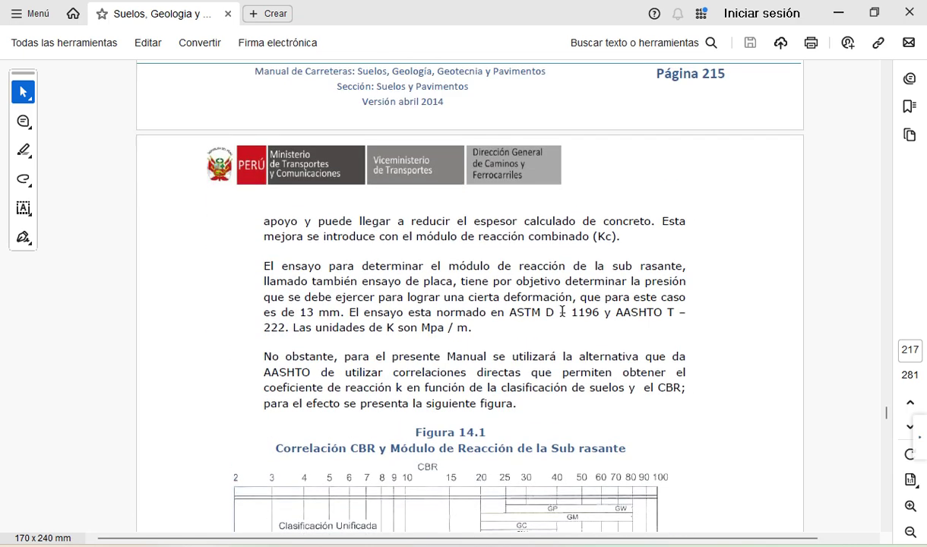
pyautogui.scroll(6, 563, 311)
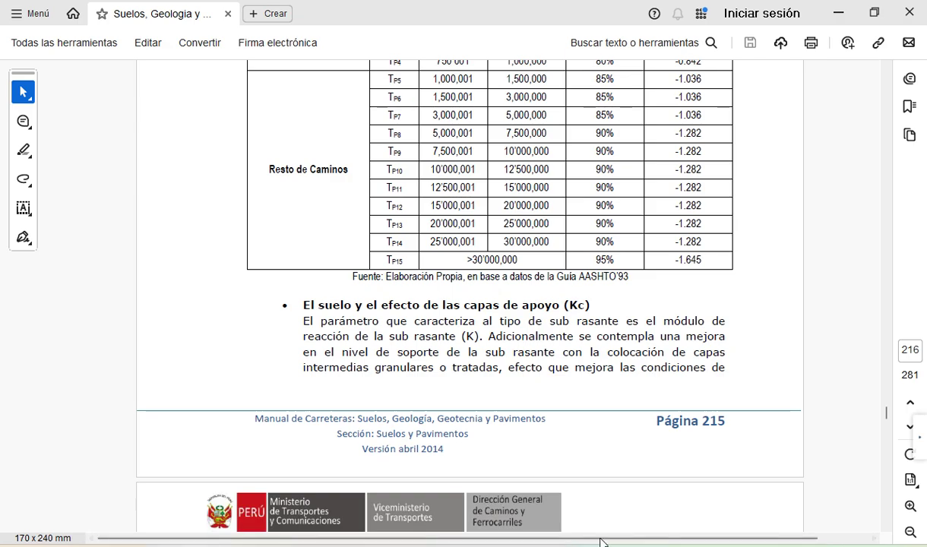
pyautogui.scroll(3, 550, 398)
pyautogui.scroll(-3, 554, 395)
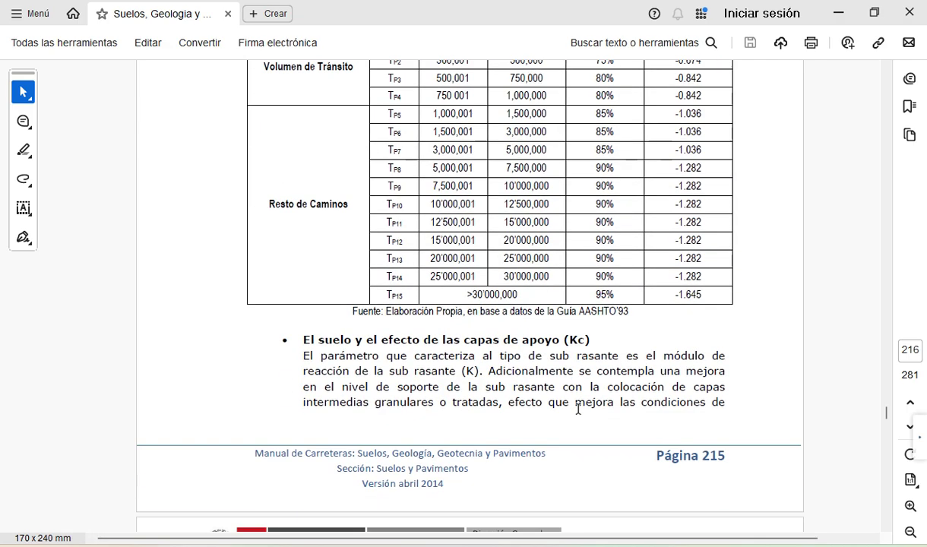
# - Switch back to the Excel workbook and enter the parameter So in D18 with the value 0.35 in E18
pyautogui.hotkey('alt', 'Tab')
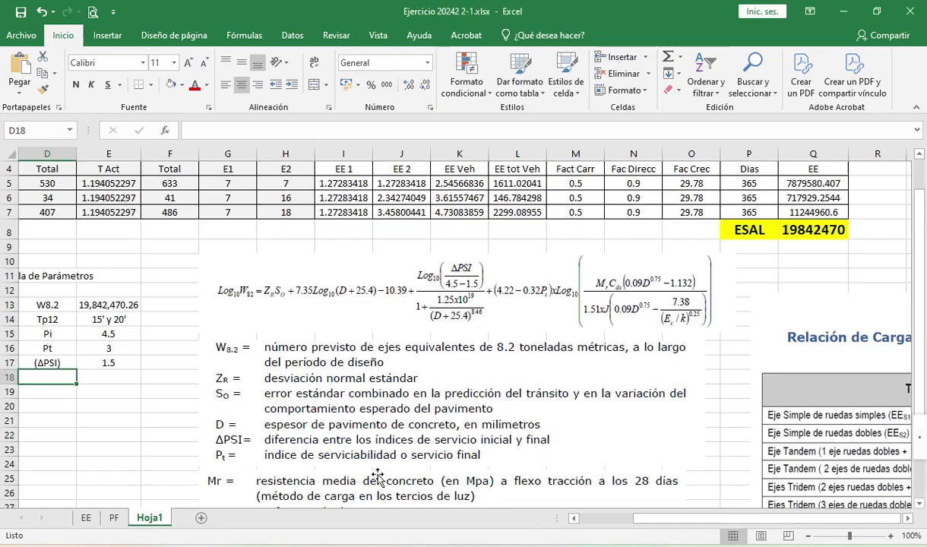
pyautogui.write('S')
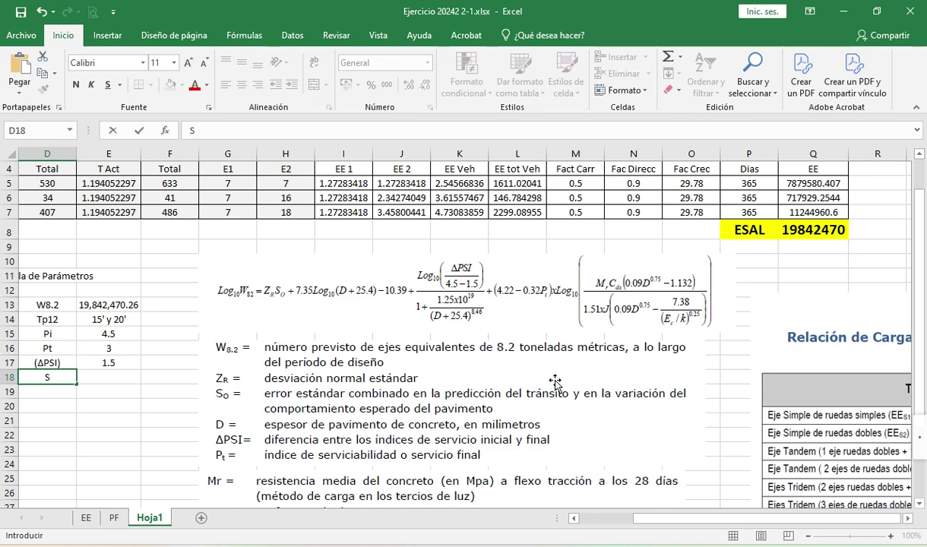
pyautogui.write('o')
pyautogui.press('Tab')
pyautogui.write('0.35')
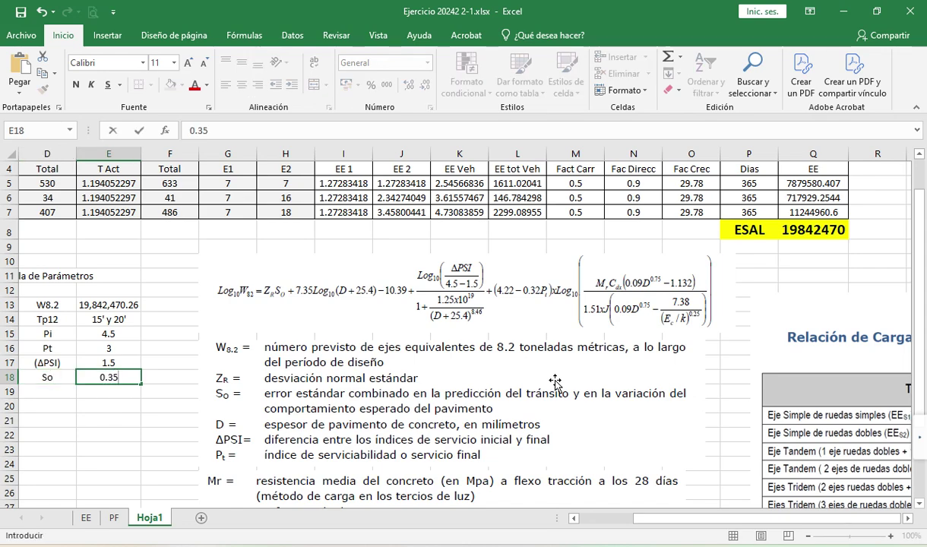
pyautogui.press('Down')
pyautogui.press('Left')
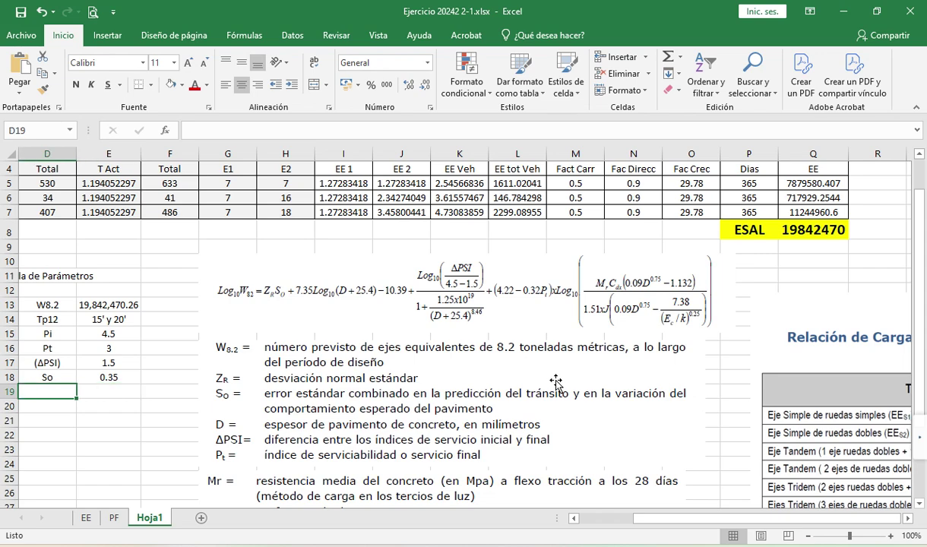
# - Enter the reliability label &R in D19 with the value 90% in E19
pyautogui.write('&R')
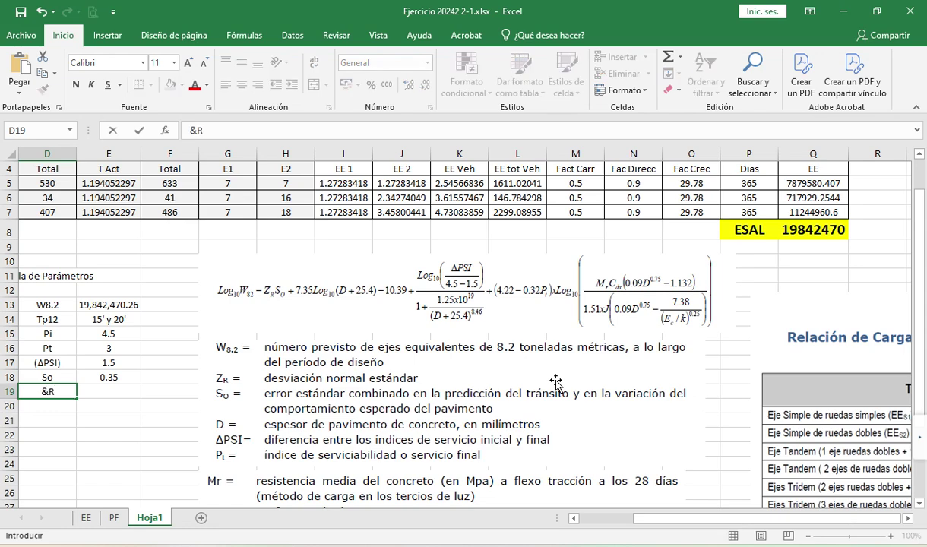
pyautogui.press('Right')
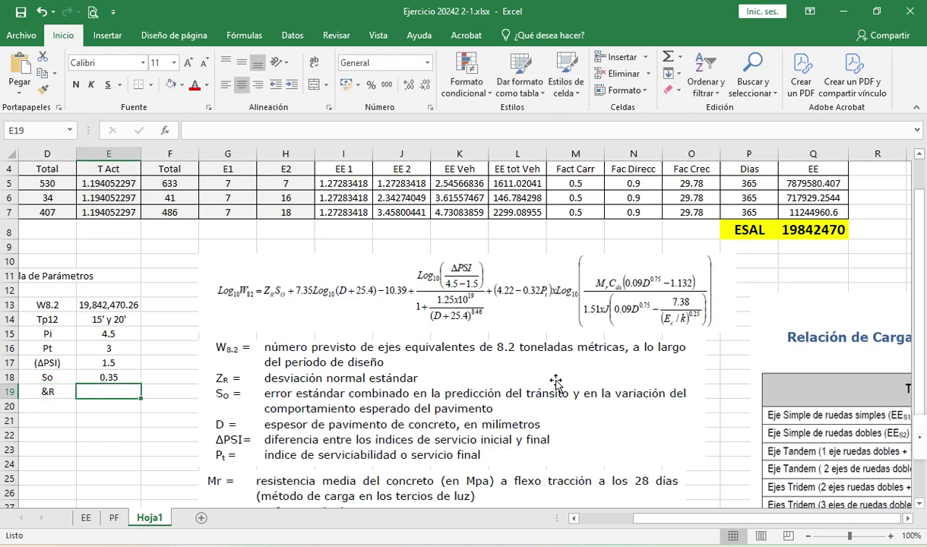
pyautogui.write('90%')
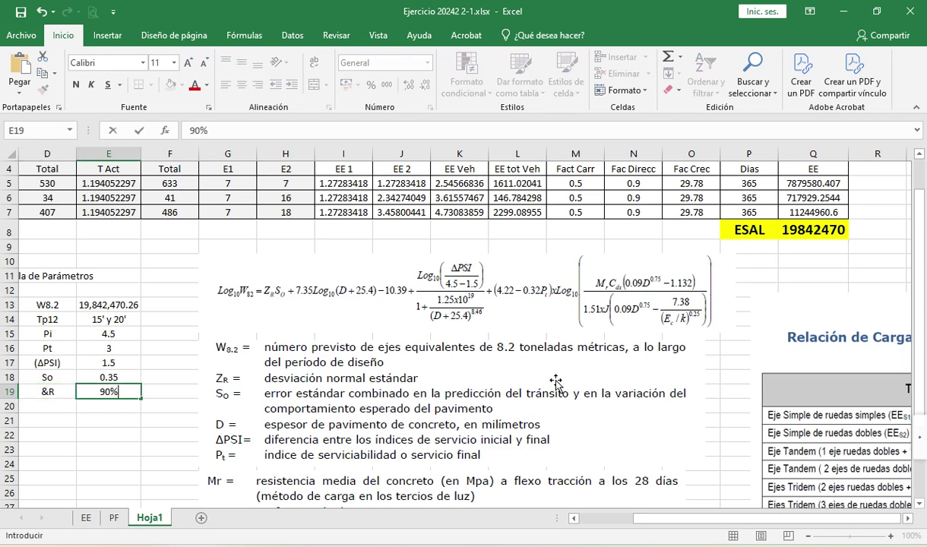
pyautogui.press('Return')
pyautogui.press('Left')
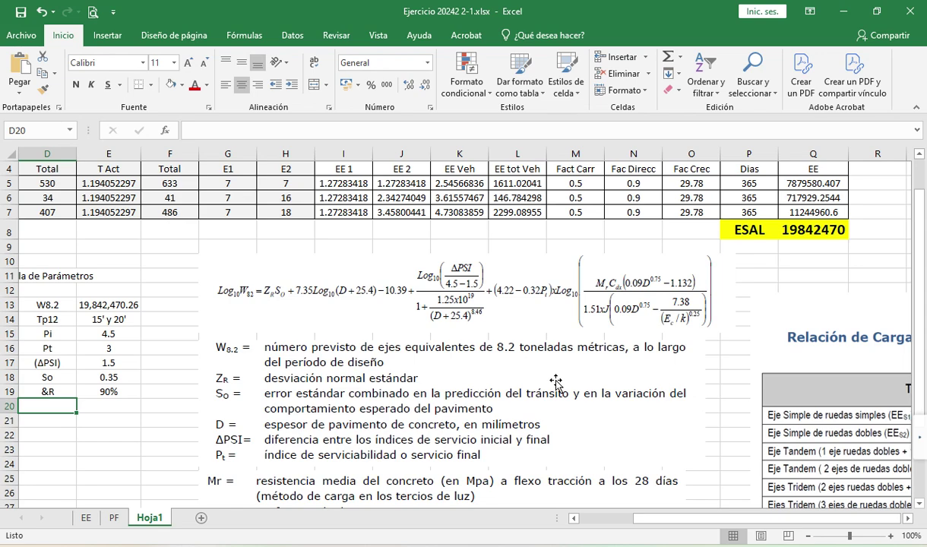
# - Label D20 as Zr, then switch to the PDF manual and copy the -1.282 value from the TP12 row of the reliability table
pyautogui.write('Zr')
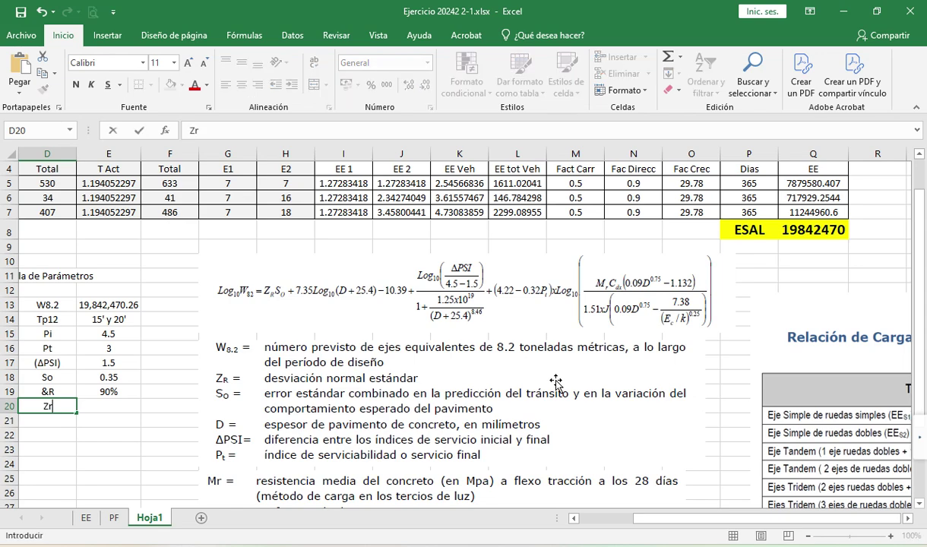
pyautogui.press('Tab')
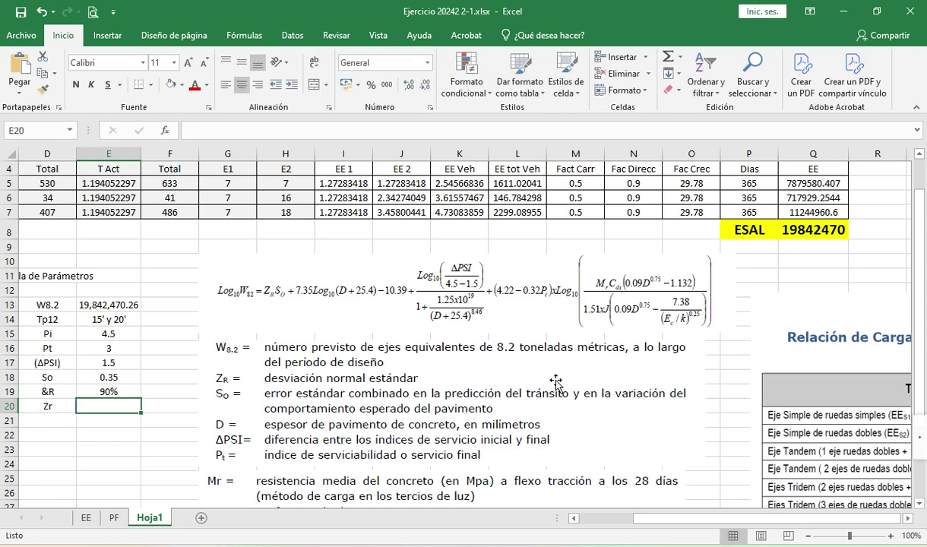
pyautogui.scroll(1, 556, 382)
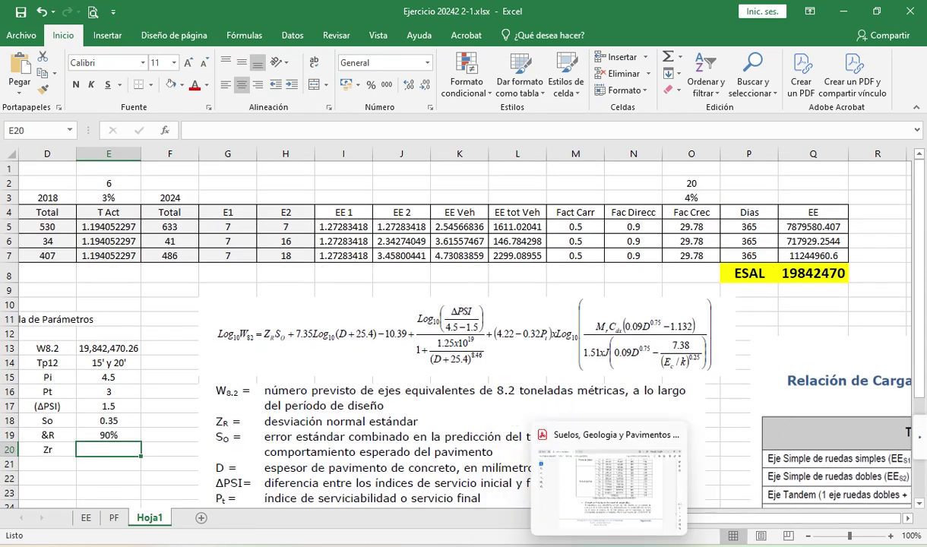
pyautogui.click(673, 440)
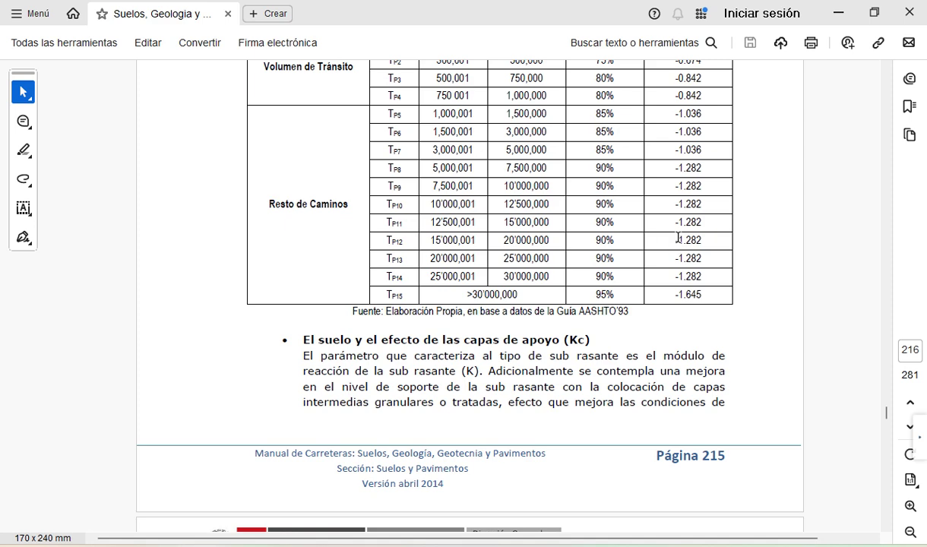
pyautogui.moveTo(673, 240); pyautogui.dragTo(712, 244)
pyautogui.hotkey('ctrl', 'c')
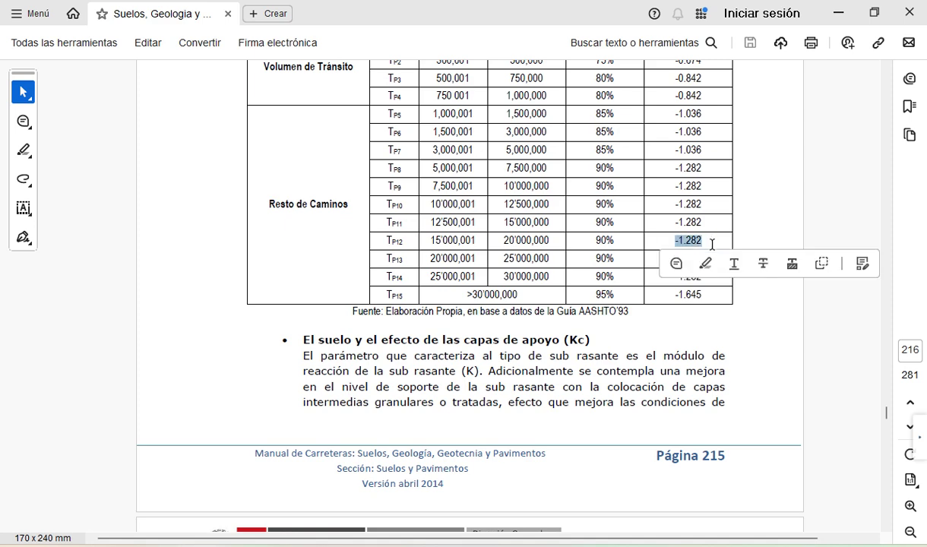
# - Return to the Excel workbook and paste the copied -1.282 into E20 beside Zr
pyautogui.moveTo(608, 544)
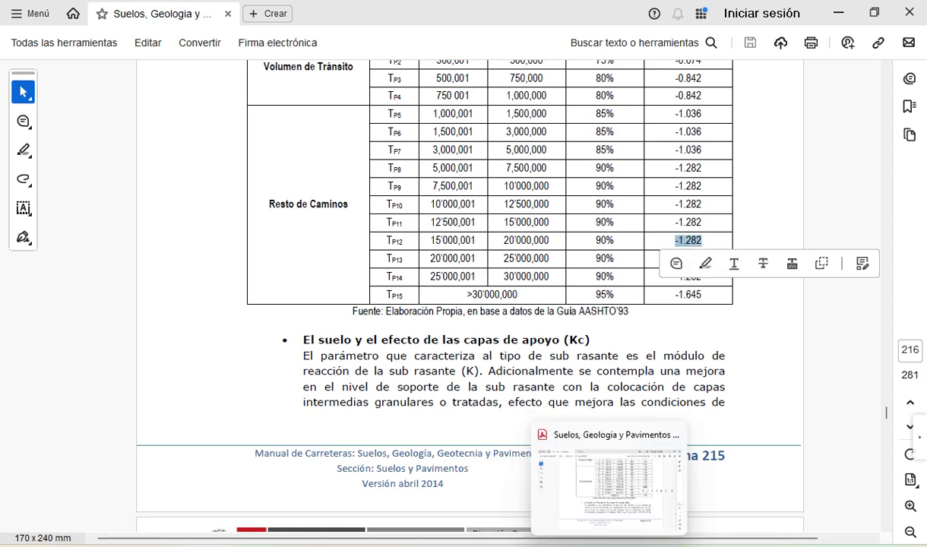
pyautogui.click(532, 471)
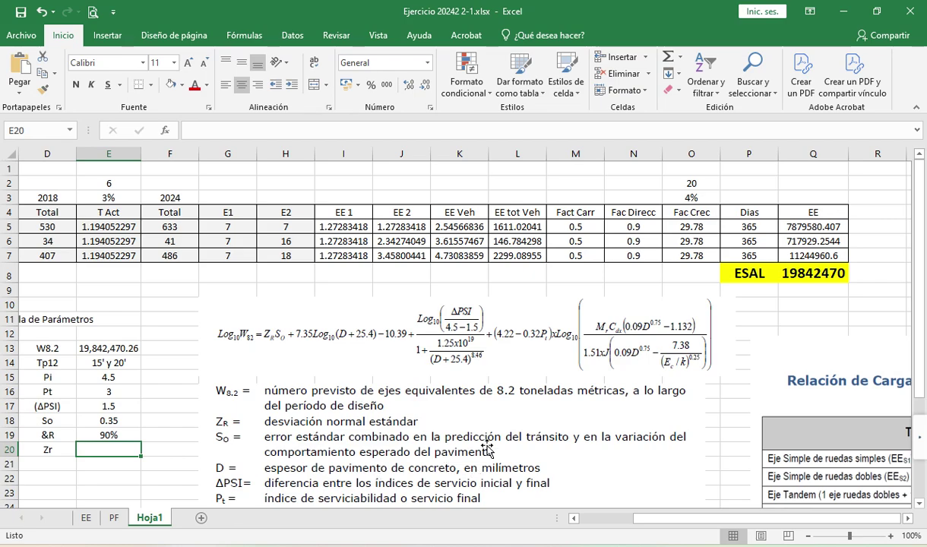
pyautogui.hotkey('alt', 'Tab')
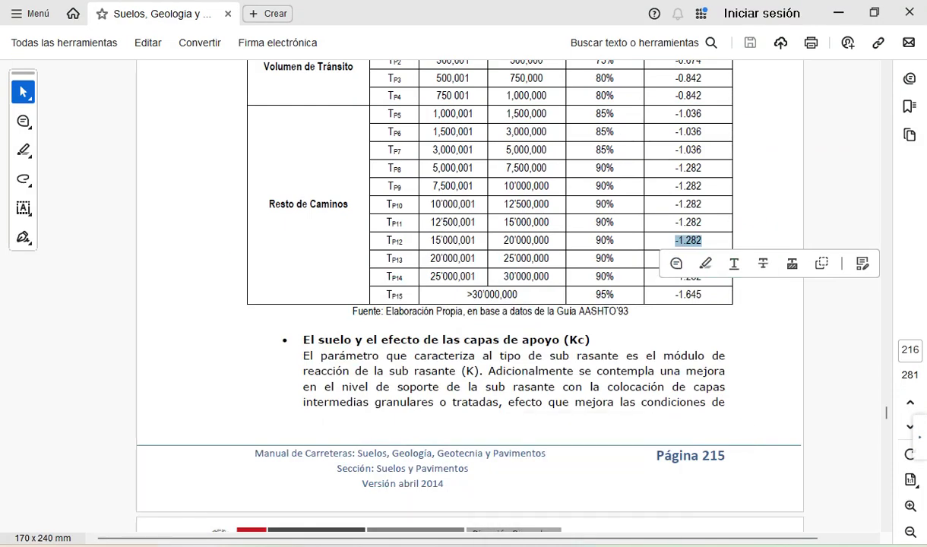
pyautogui.hotkey('alt', 'Tab')
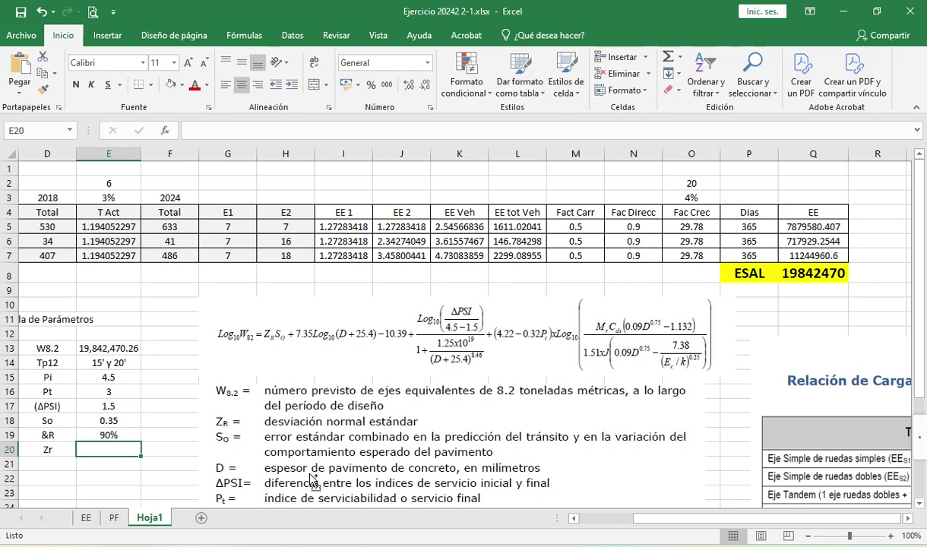
pyautogui.hotkey('ctrl', 'v')
pyautogui.press('Return')
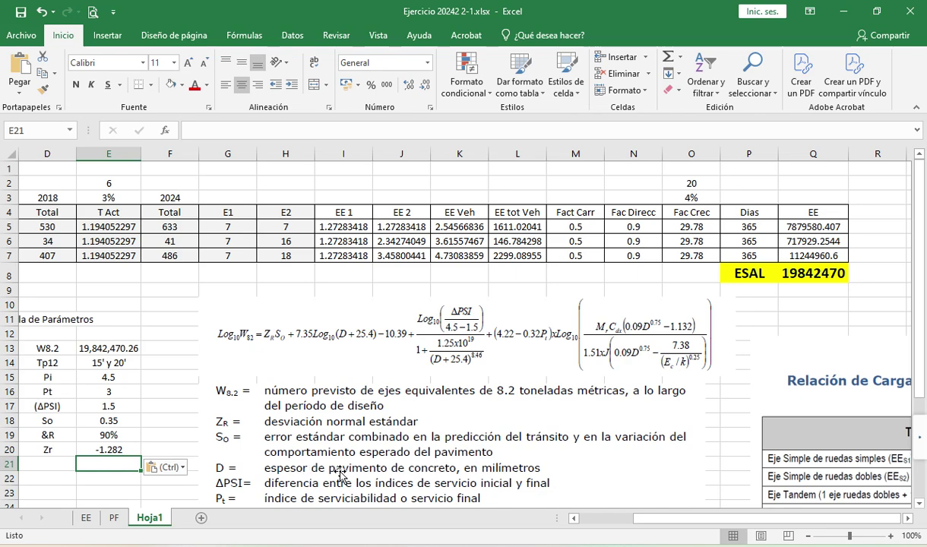
# - Switch to the PDF manual and read the Kc section through Figura 14.1, the correlation between CBR and subgrade reaction modulus
pyautogui.moveTo(608, 544)
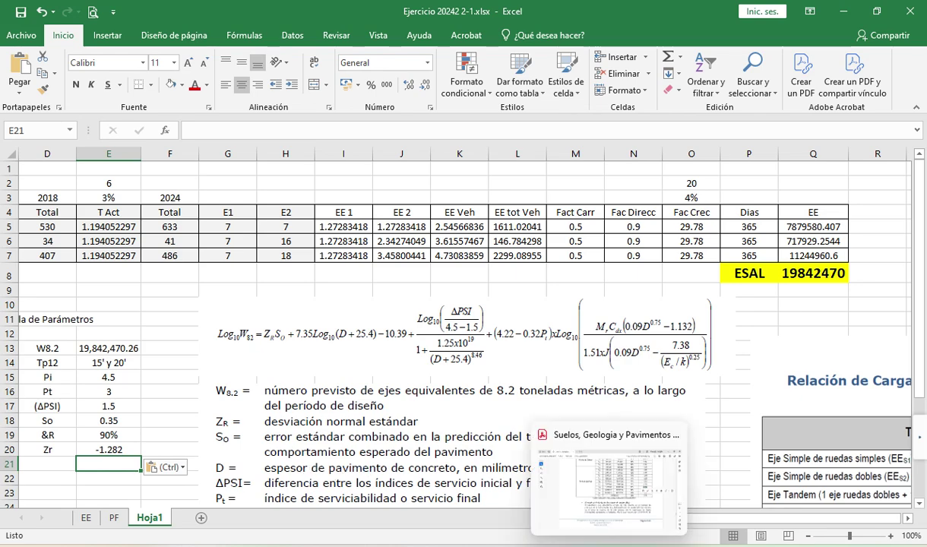
pyautogui.click(601, 487)
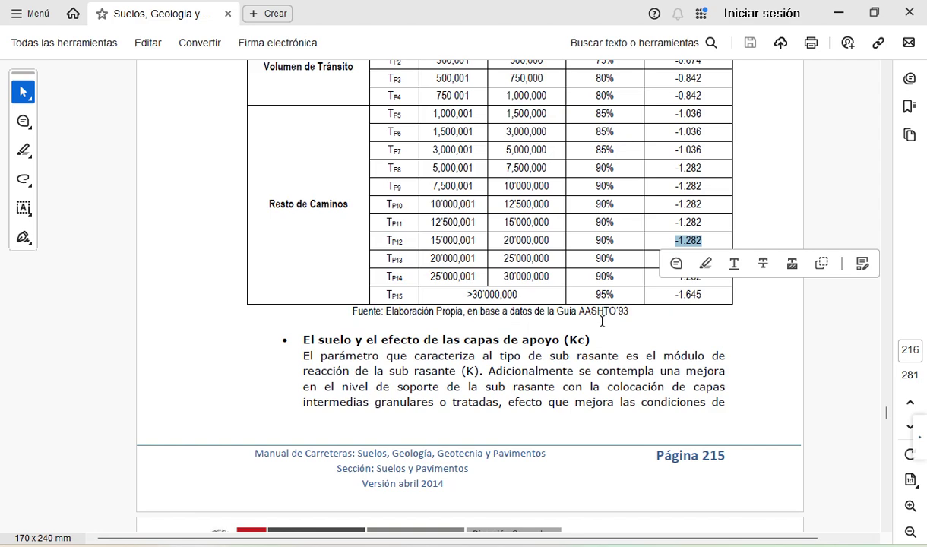
pyautogui.scroll(-2, 602, 321)
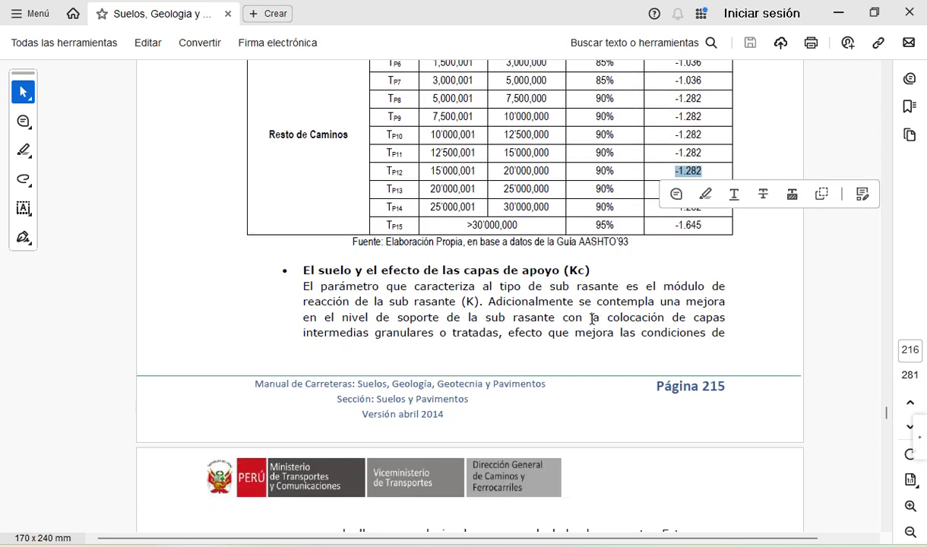
pyautogui.scroll(-3, 541, 279)
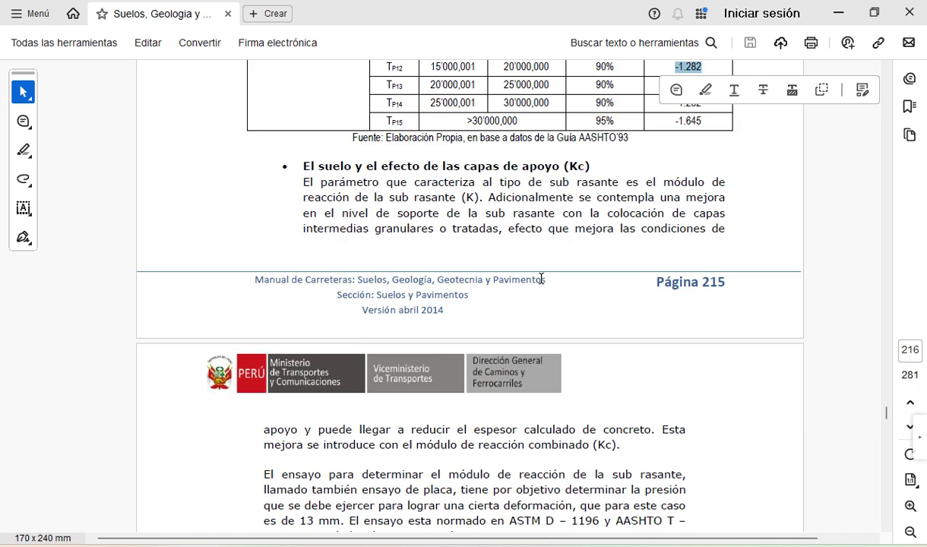
pyautogui.scroll(-2, 540, 284)
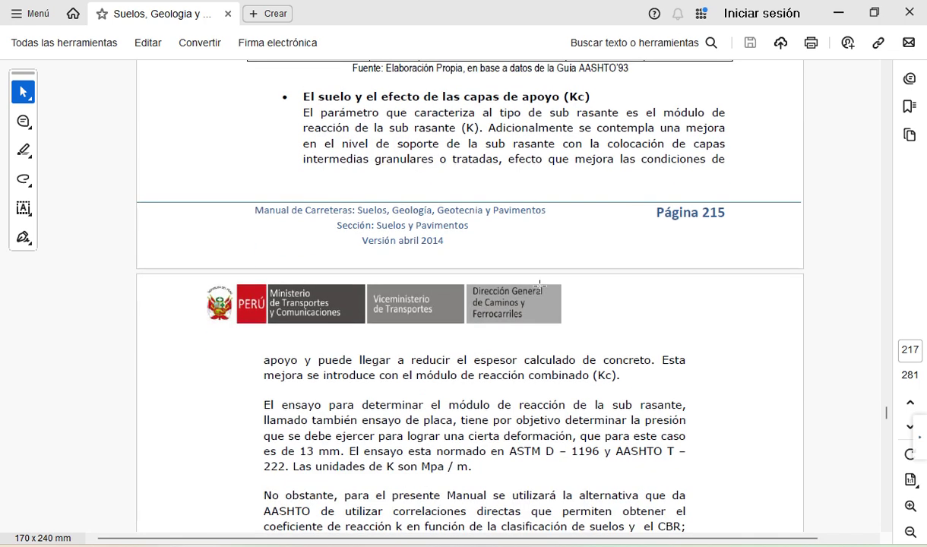
pyautogui.scroll(-3, 547, 345)
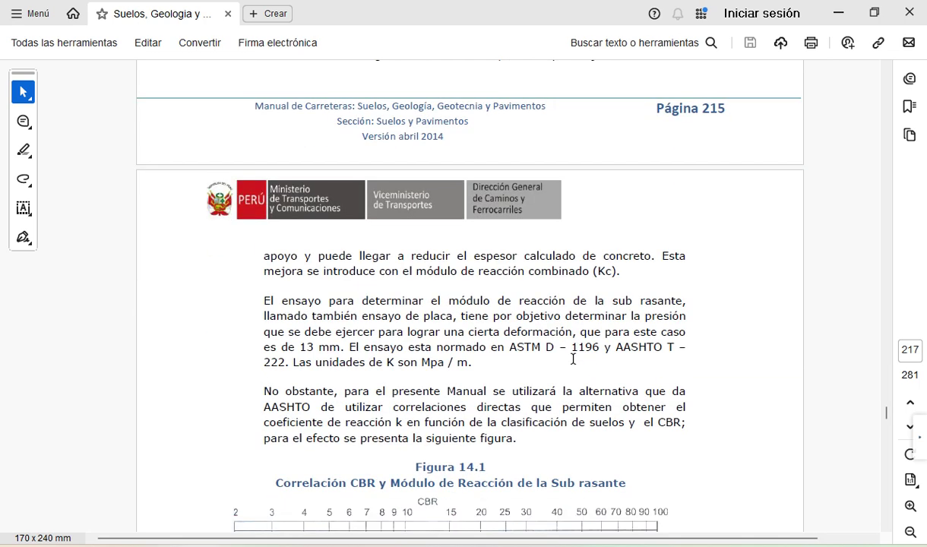
pyautogui.scroll(-1, 575, 357)
pyautogui.scroll(-2, 576, 356)
pyautogui.scroll(-1, 585, 350)
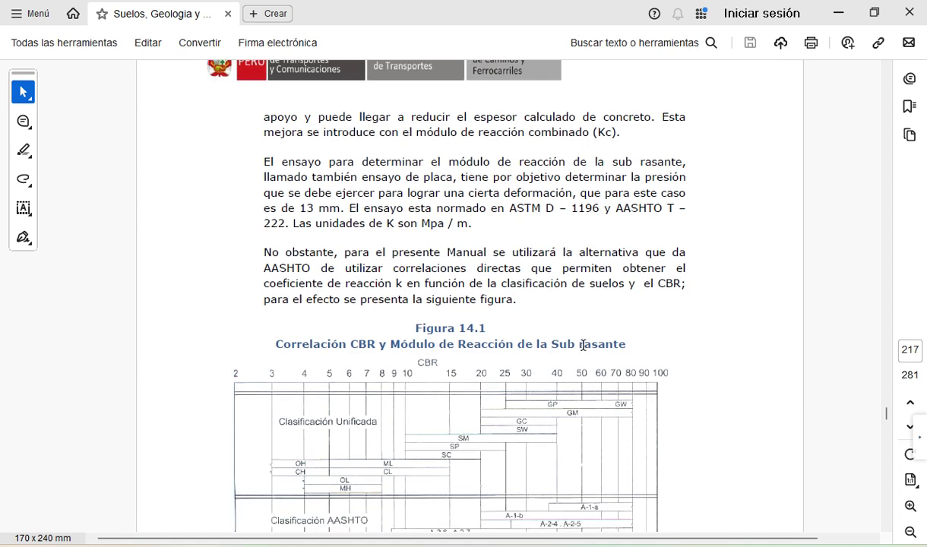
pyautogui.scroll(-3, 589, 342)
pyautogui.scroll(-2, 591, 336)
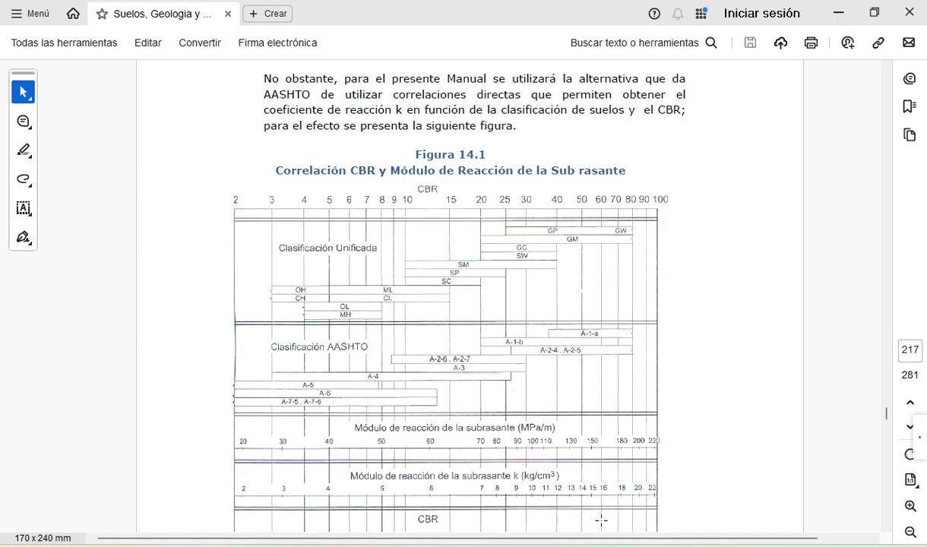
# - Switch back to the Excel workbook and enter CBR in D21 with the value 15% in E21
pyautogui.hotkey('alt', 'Tab')
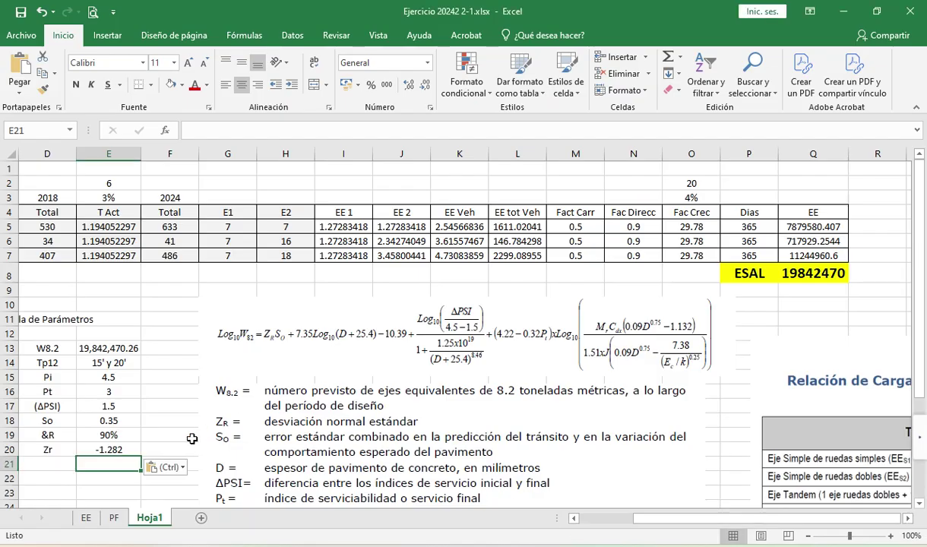
pyautogui.click(34, 463)
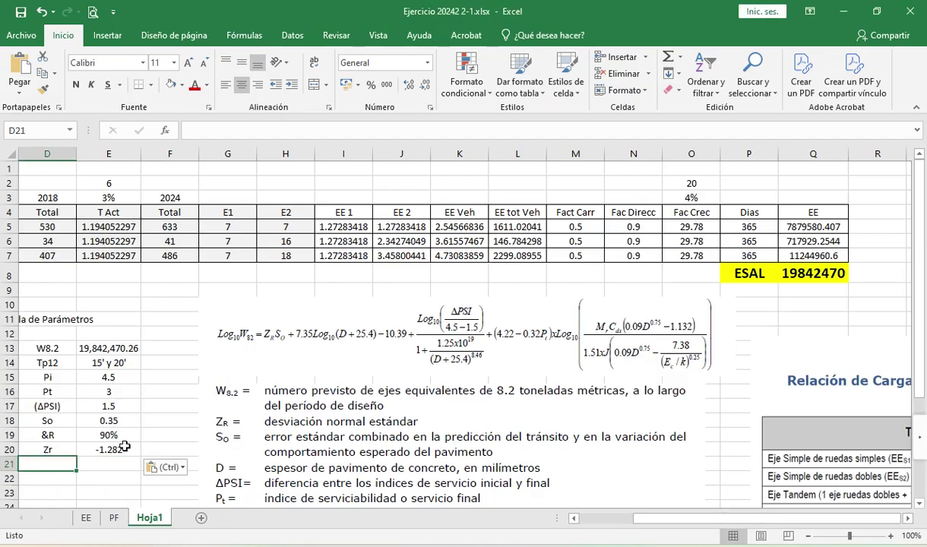
pyautogui.write('CBR')
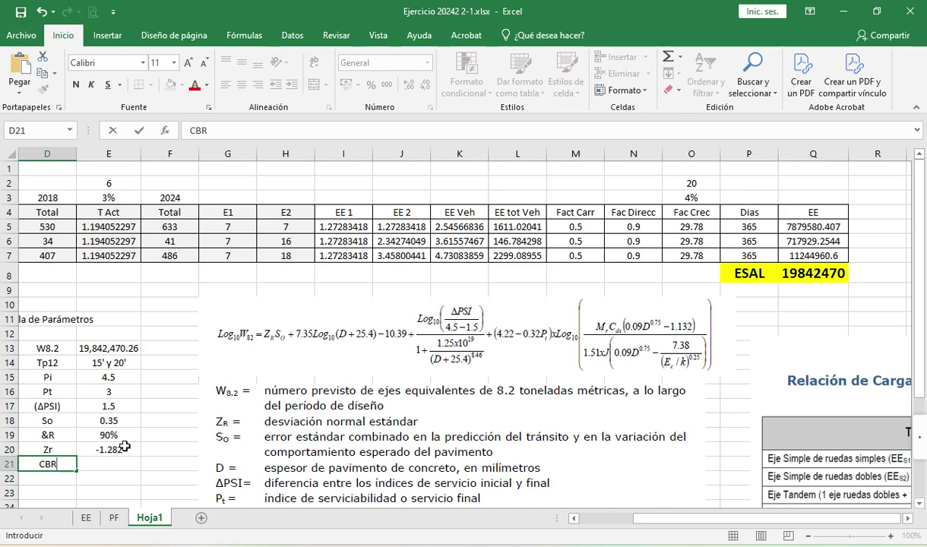
pyautogui.press('Tab')
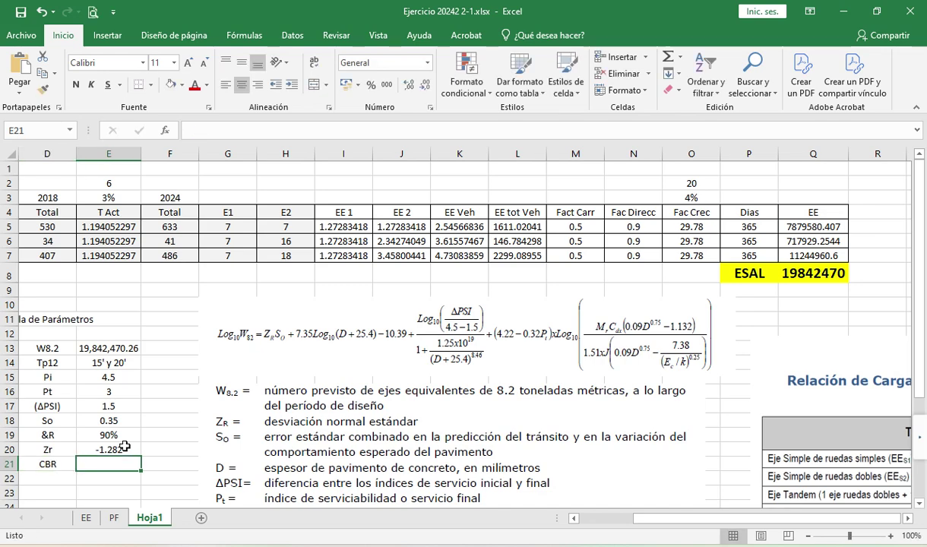
pyautogui.write('15%')
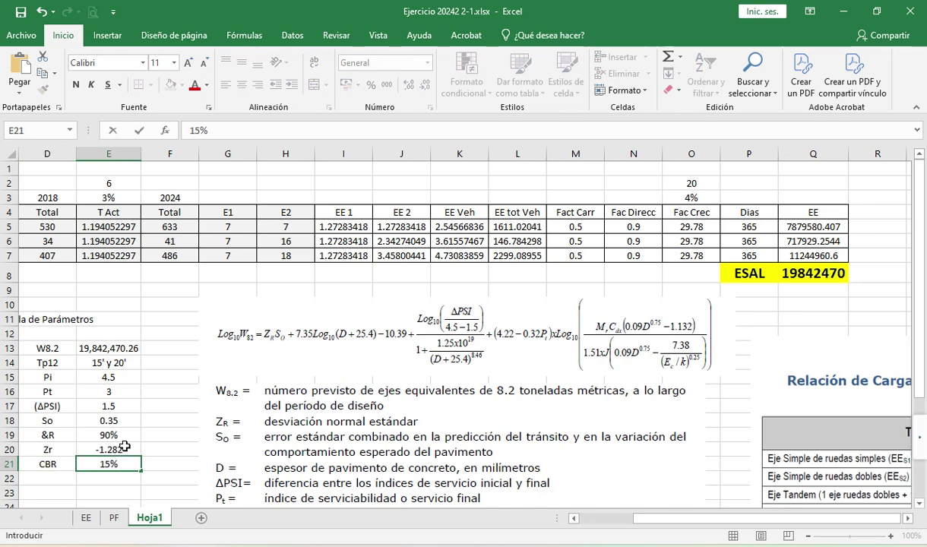
pyautogui.press('Return')
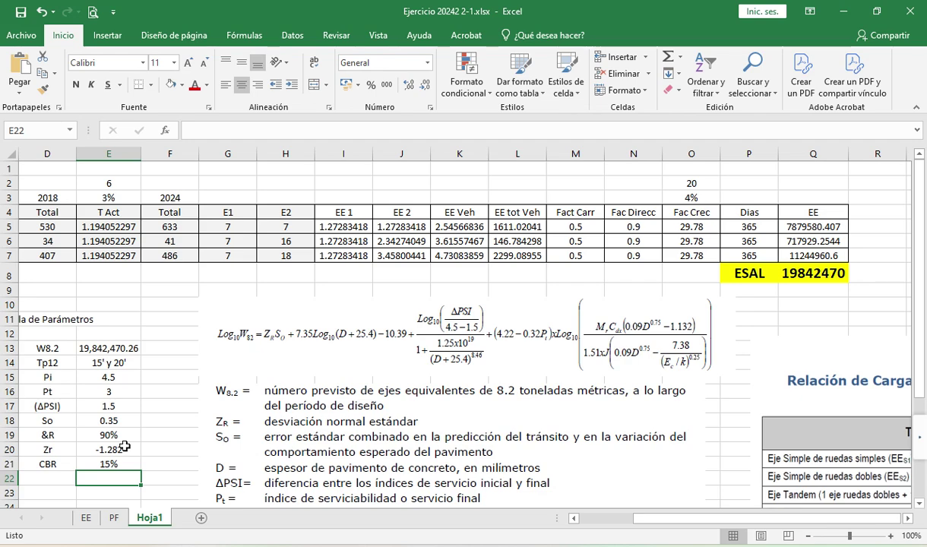
# - Label D22 as K and select E22 for its value
pyautogui.press('Left')
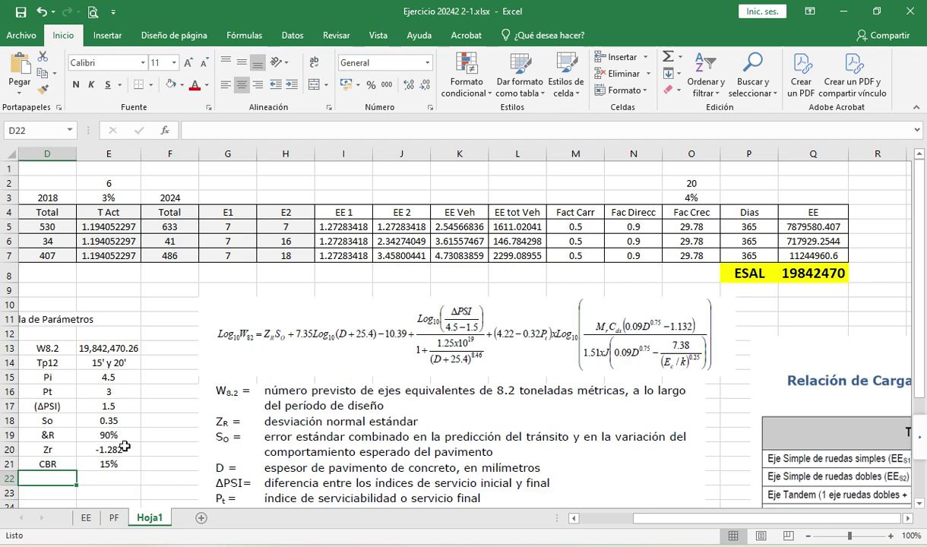
pyautogui.write('K')
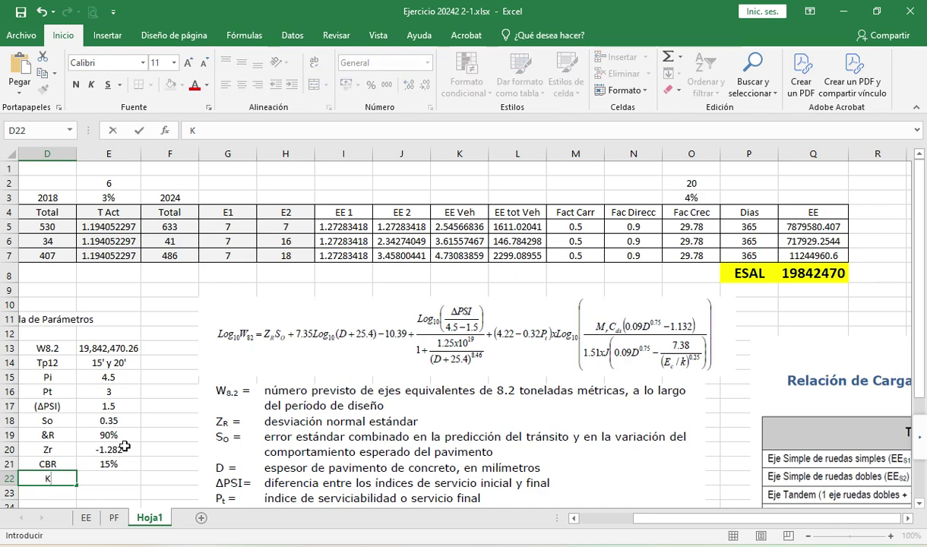
pyautogui.press('Tab')
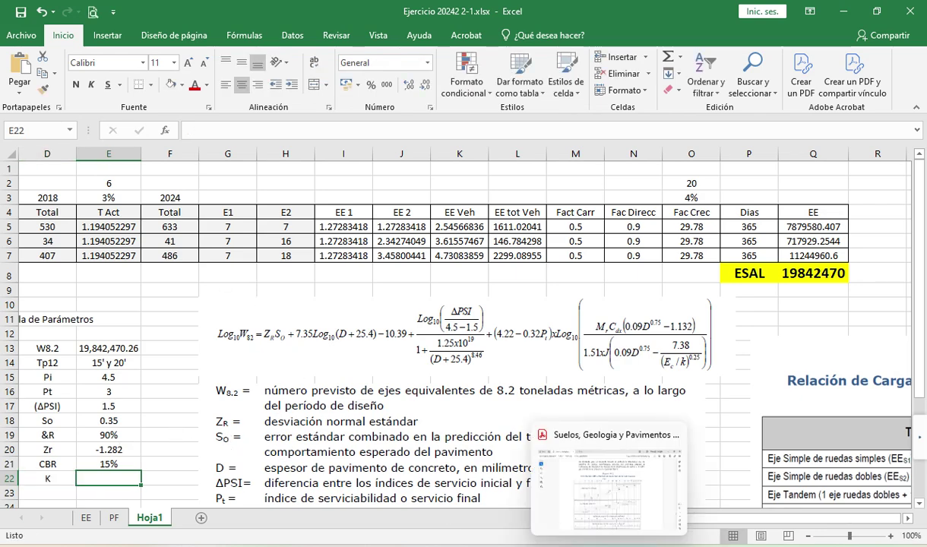
# - Switch to the PDF manual and read the subgrade reaction modulus in MPa/m for CBR 15 in Figura 14.1
pyautogui.click(618, 532)
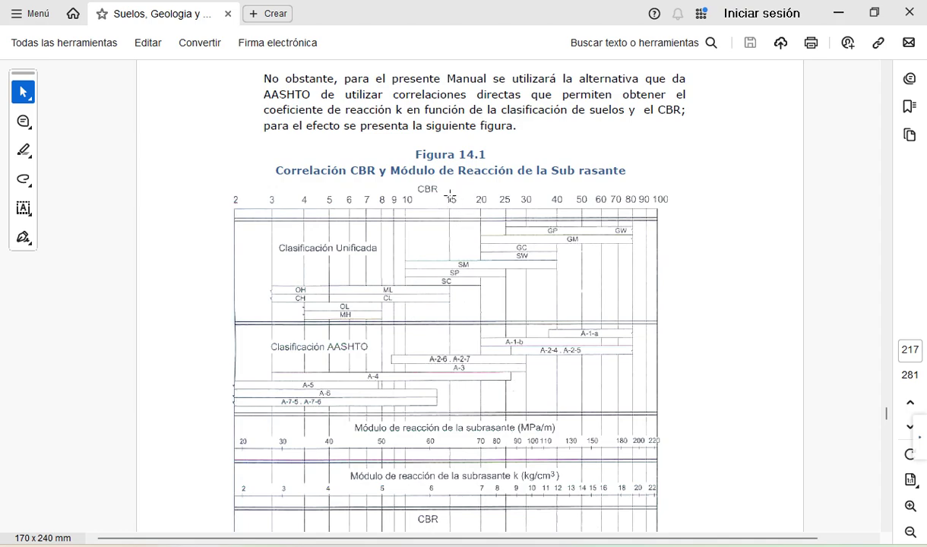
pyautogui.keyDown('ctrl'); pyautogui.scroll(3, 450, 195); pyautogui.keyUp('ctrl')
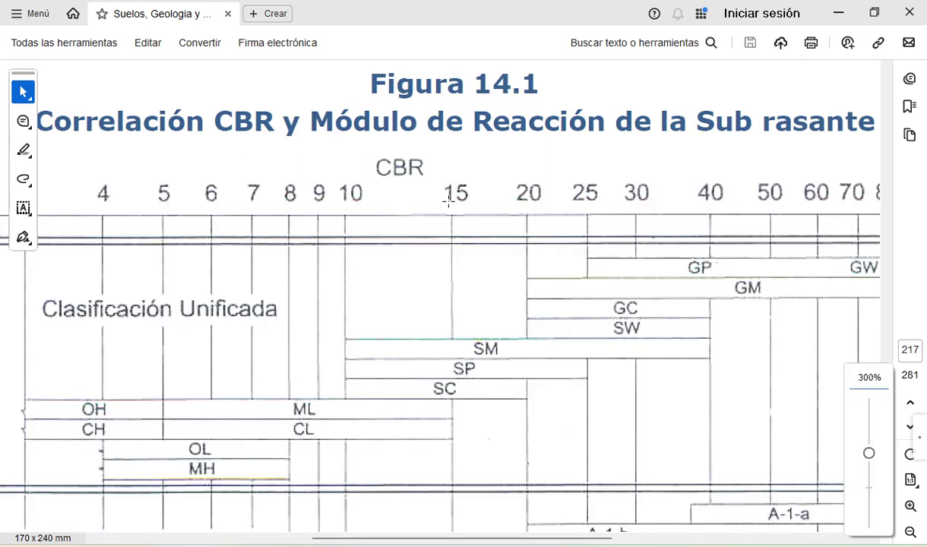
pyautogui.scroll(-5, 448, 224)
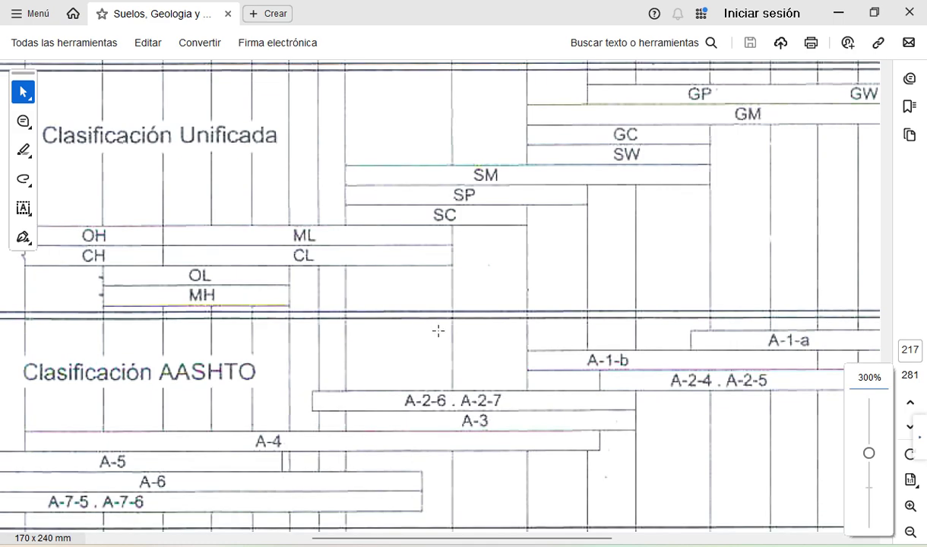
pyautogui.scroll(-8, 441, 366)
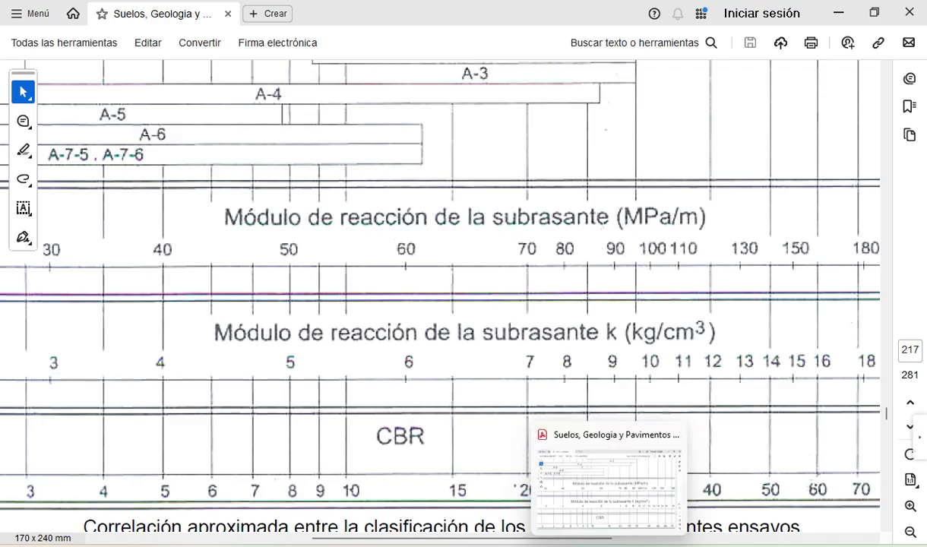
# - Return to the Excel workbook and enter 63 in E22 for K, with the unit Mpa/m in F22
pyautogui.click(508, 544)
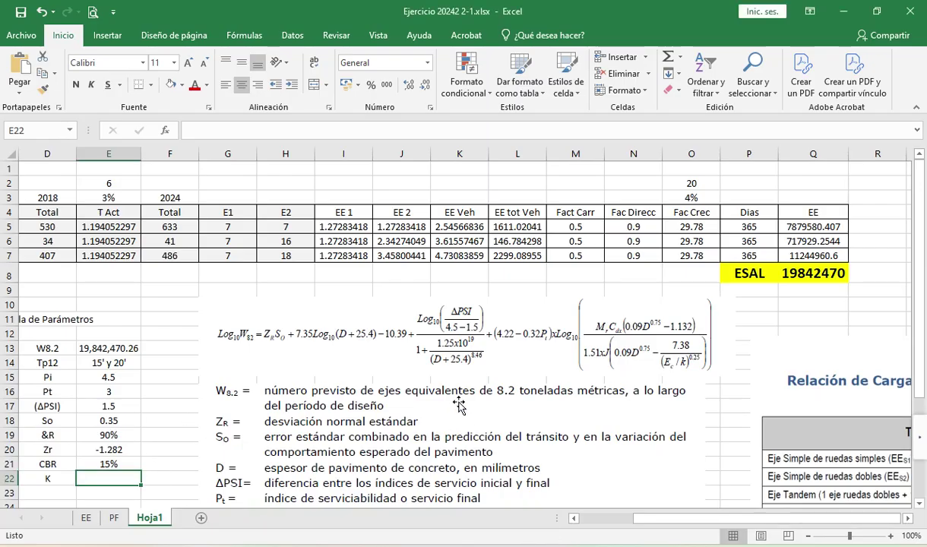
pyautogui.write('63')
pyautogui.press('Tab')
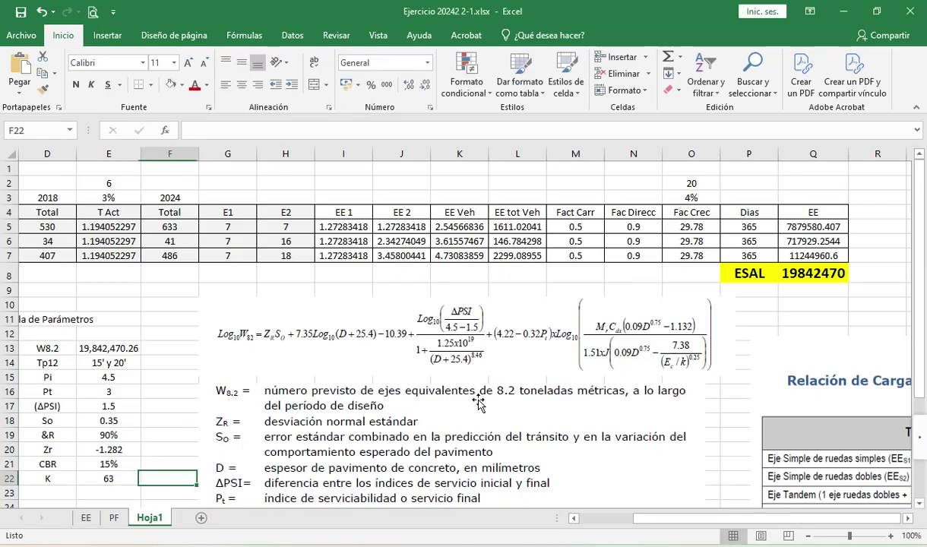
pyautogui.write('MPa')
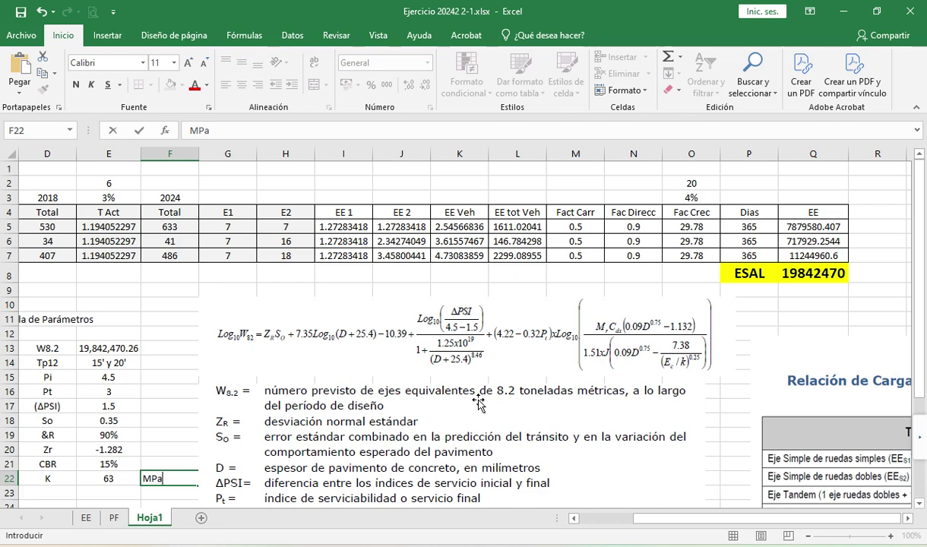
pyautogui.write('/m')
pyautogui.press('Return')
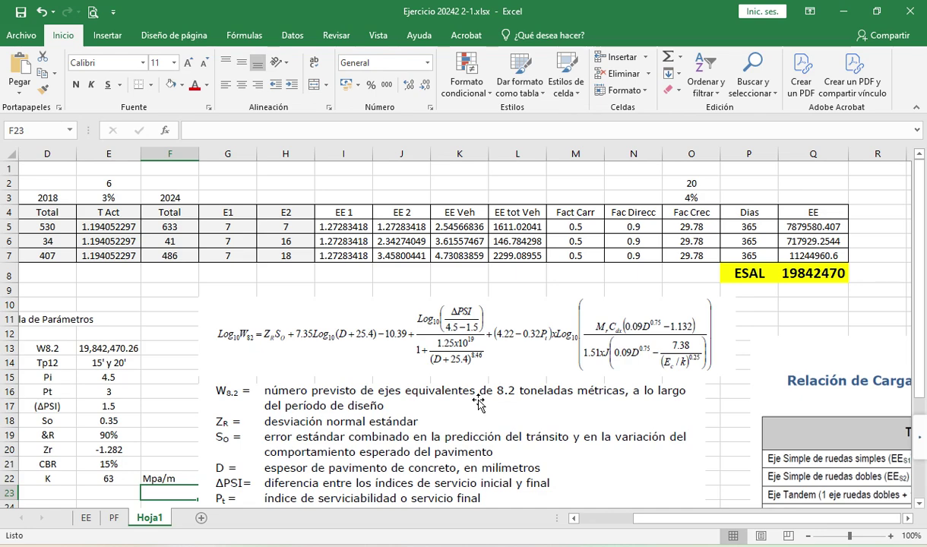
pyautogui.press('Left')
pyautogui.press('Left')
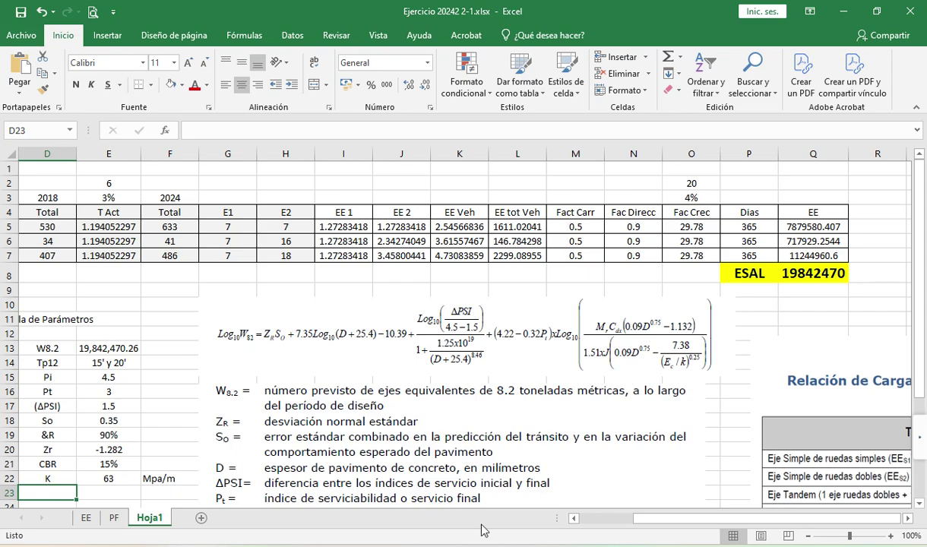
# - Switch to the PDF manual and read from the combined Kc equation through Cuadro 14.7, the recommended concrete strengths by traffic range
pyautogui.click(609, 546)
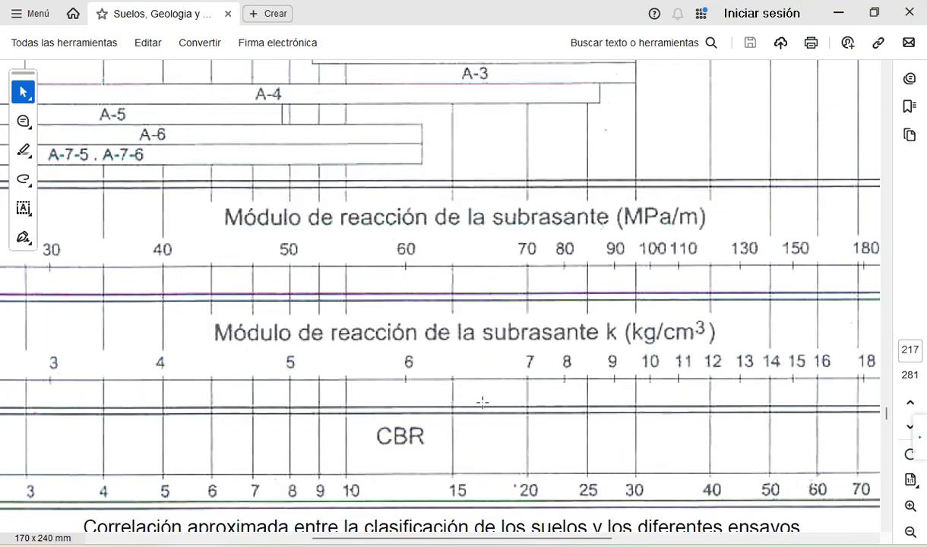
pyautogui.scroll(-5, 459, 384)
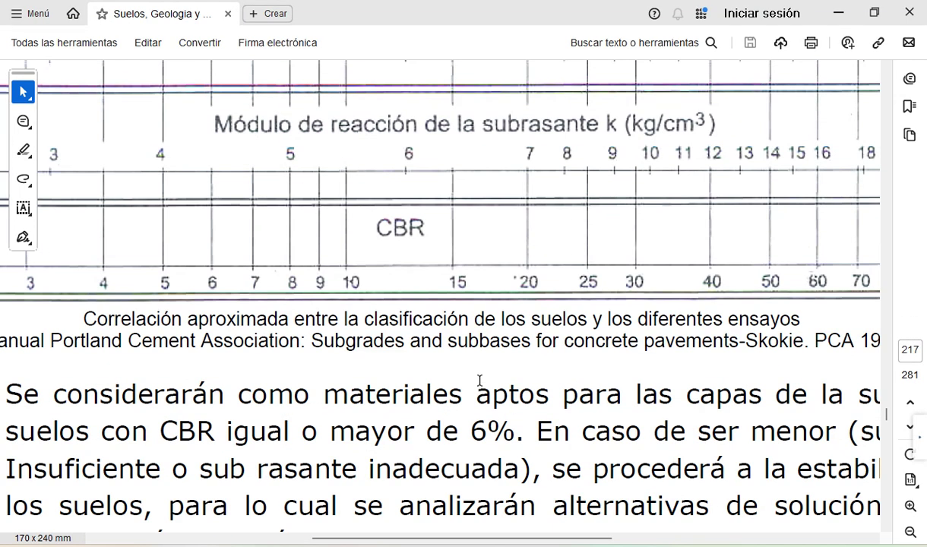
pyautogui.keyDown('ctrl'); pyautogui.scroll(-3, 479, 380); pyautogui.keyUp('ctrl')
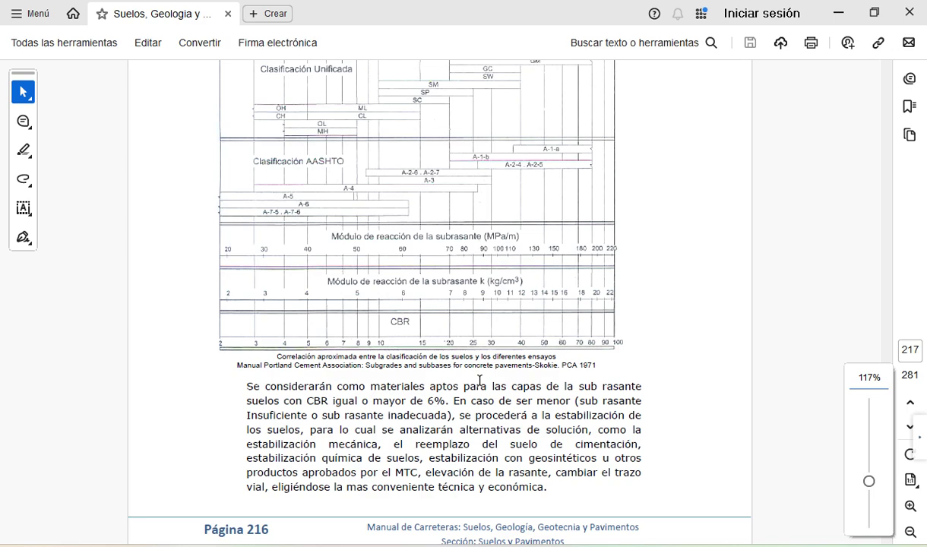
pyautogui.scroll(-6, 480, 380)
pyautogui.scroll(-3, 477, 386)
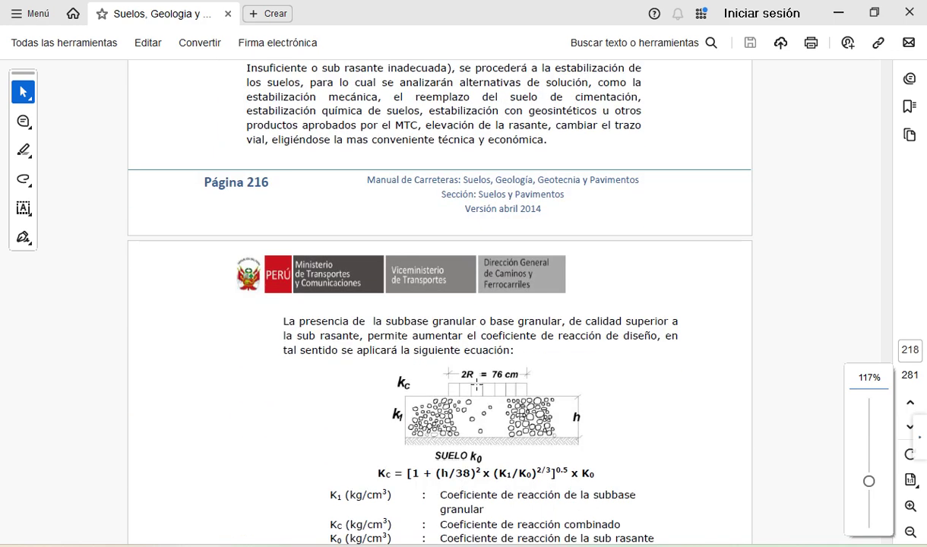
pyautogui.keyDown('ctrl'); pyautogui.scroll(3, 480, 386); pyautogui.keyUp('ctrl')
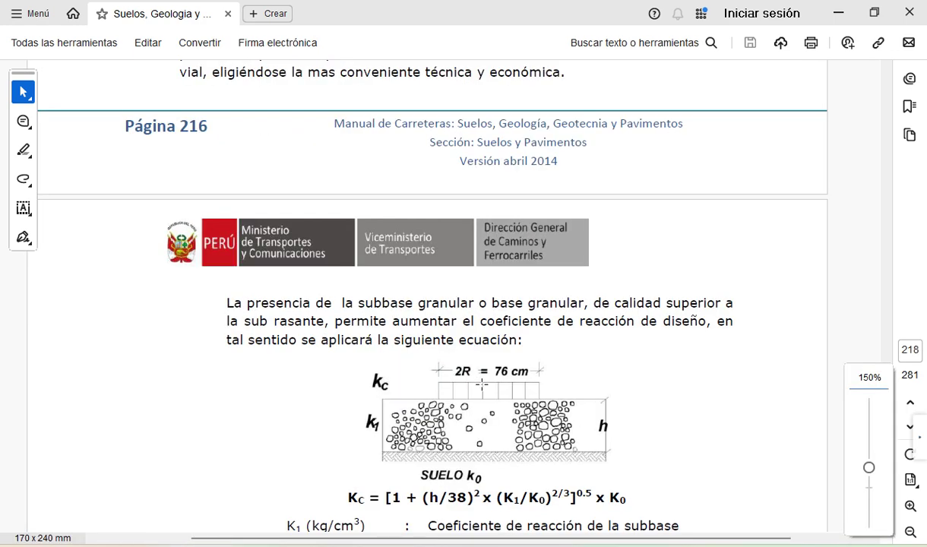
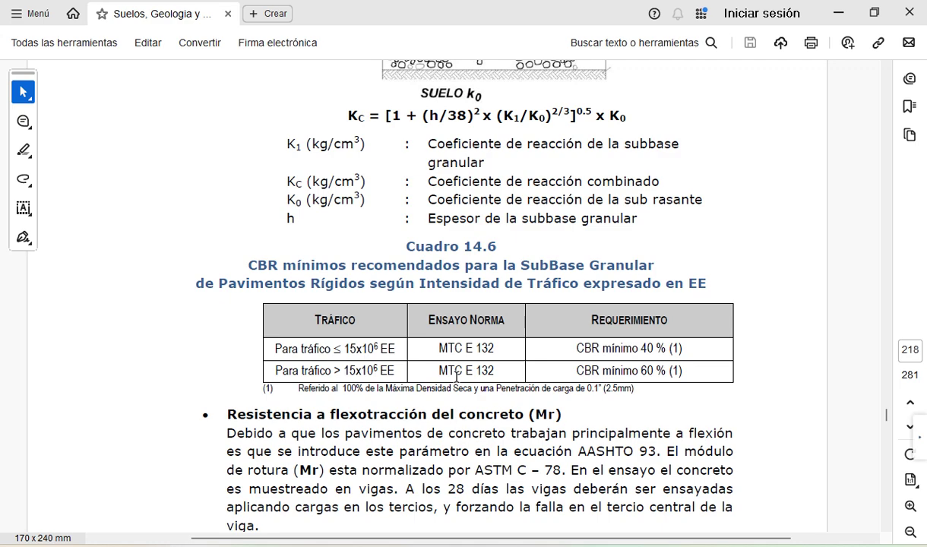
pyautogui.scroll(-6, 482, 342)
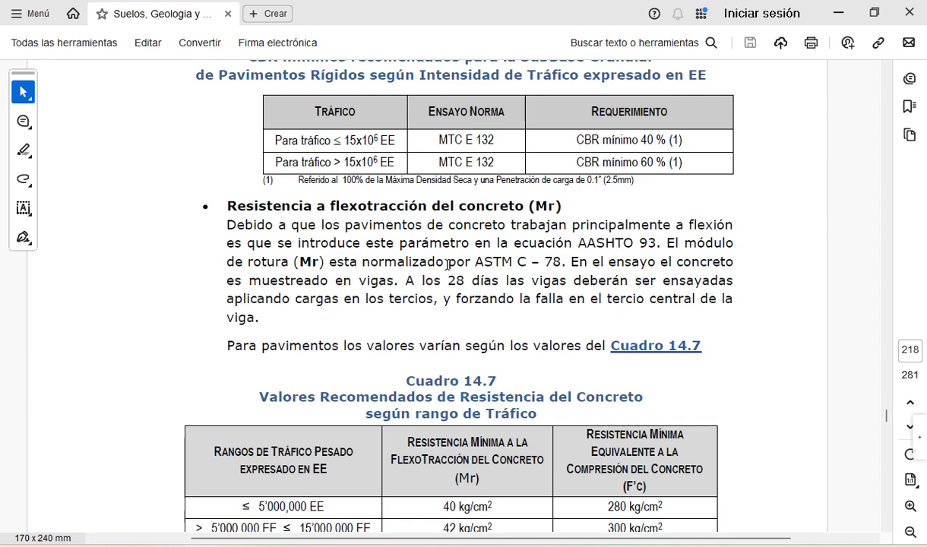
pyautogui.scroll(-1, 447, 262)
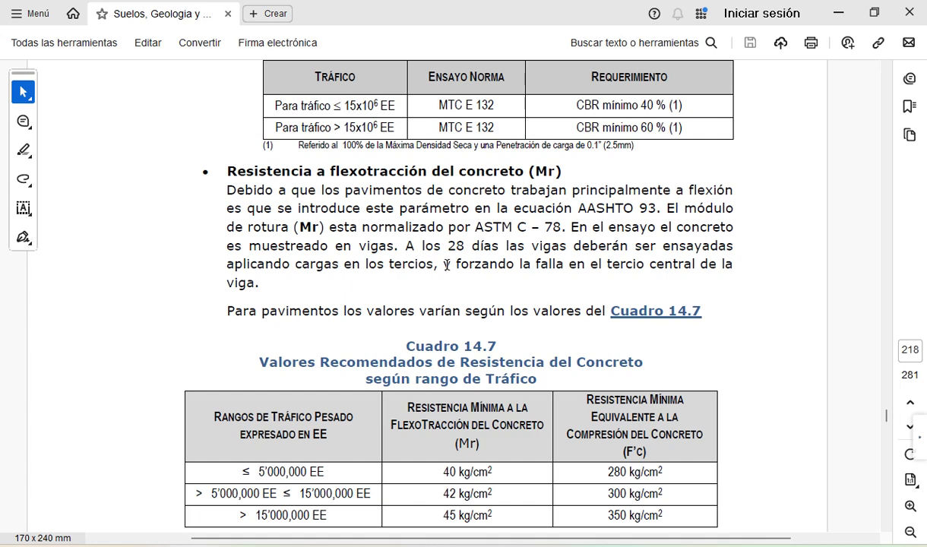
pyautogui.scroll(-3, 448, 264)
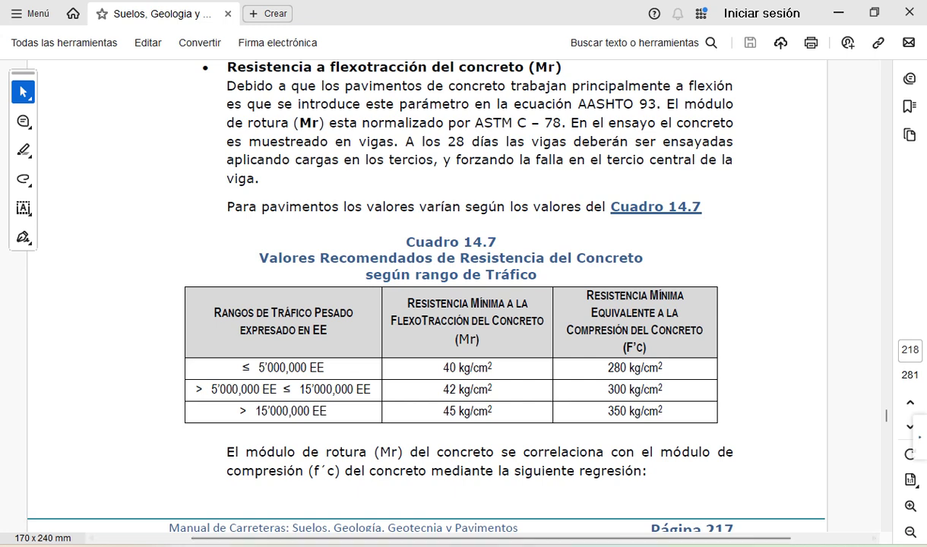
# - Return to the Excel workbook and label D23 as Mr and D24 as f'c
pyautogui.moveTo(673, 546)
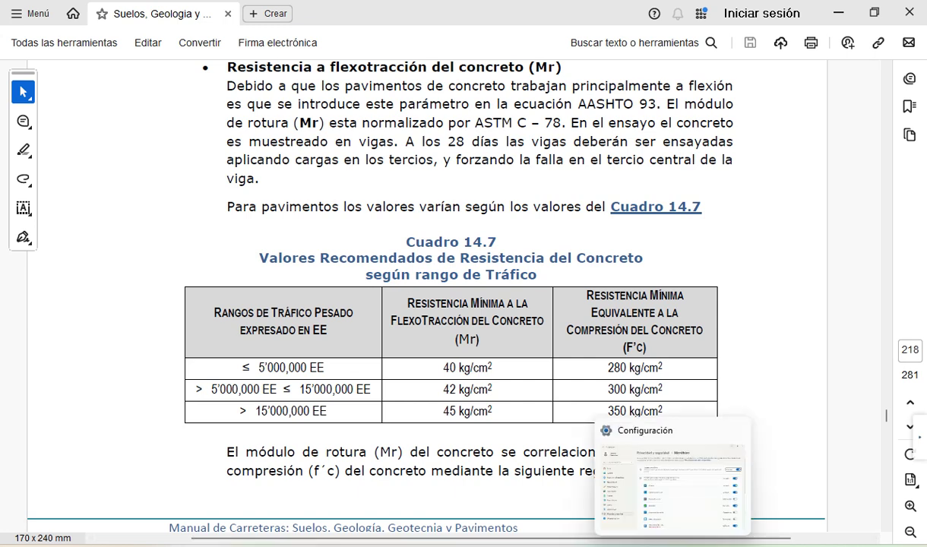
pyautogui.click(571, 546)
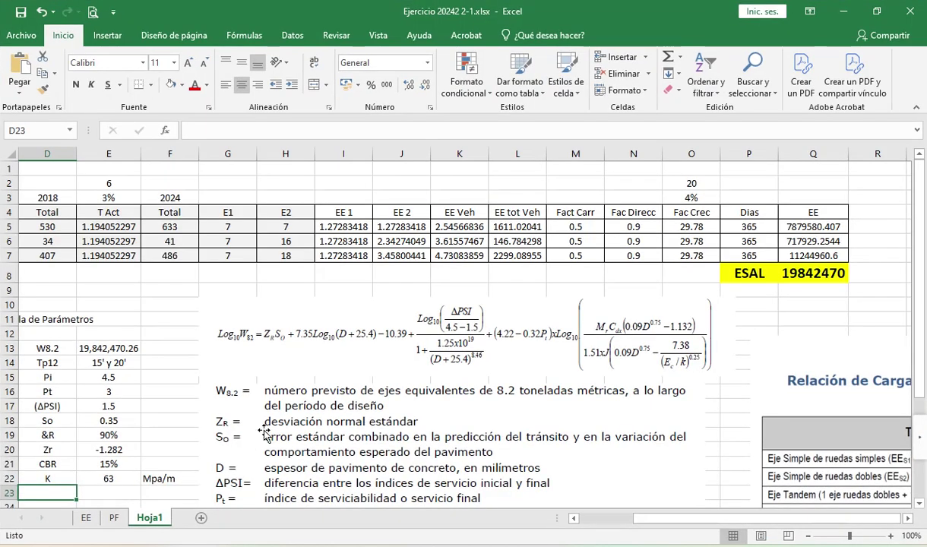
pyautogui.scroll(-2, 228, 433)
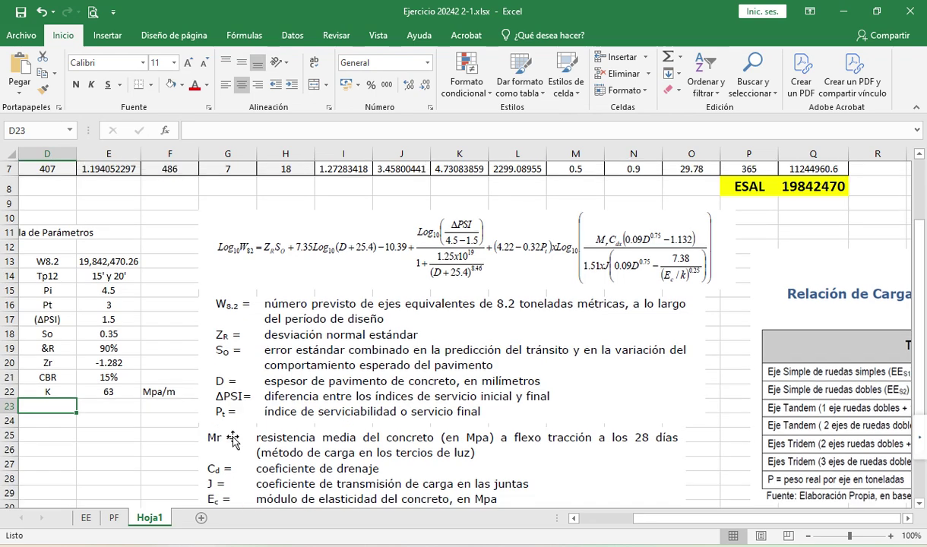
pyautogui.write('Mr')
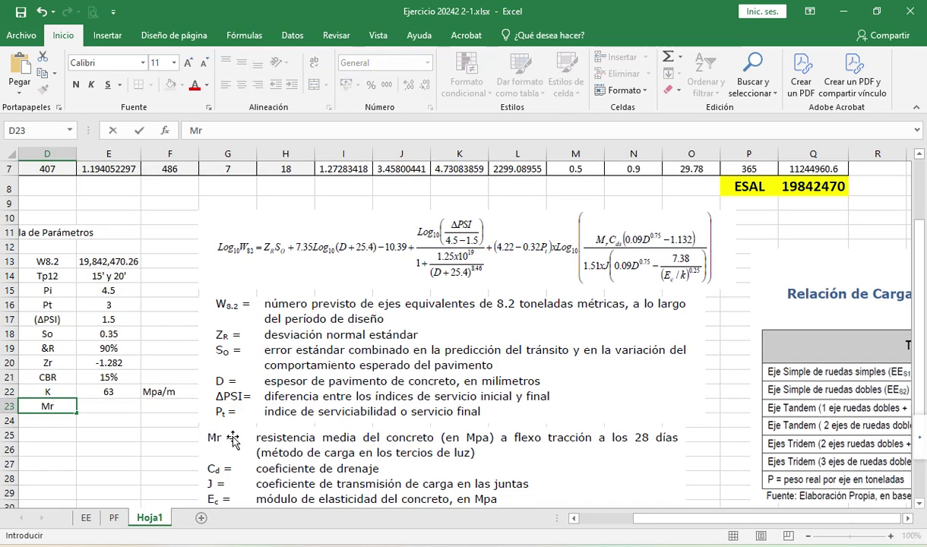
pyautogui.press('Return')
pyautogui.write("f'c")
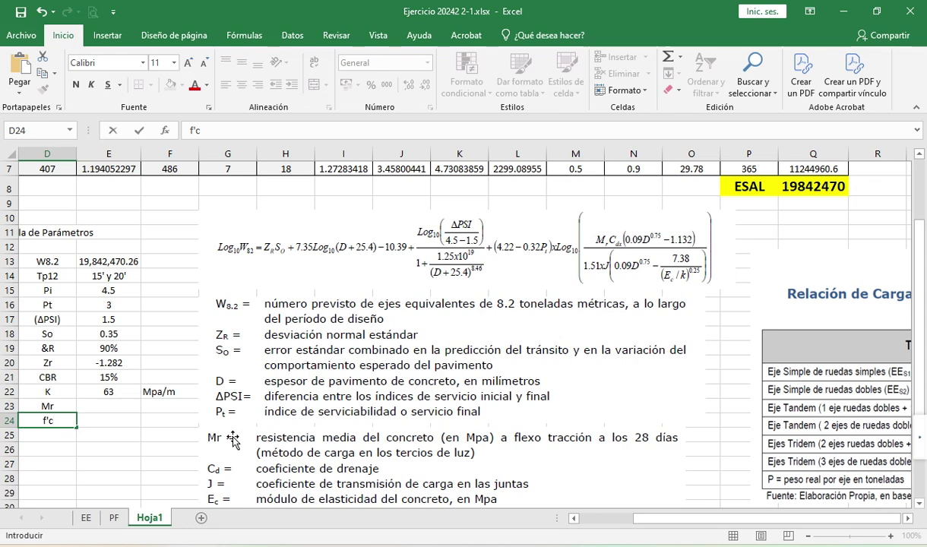
# - Enter 45 in E23 for Mr and 350 in E24 for f'c
pyautogui.press('Up')
pyautogui.press('Right')
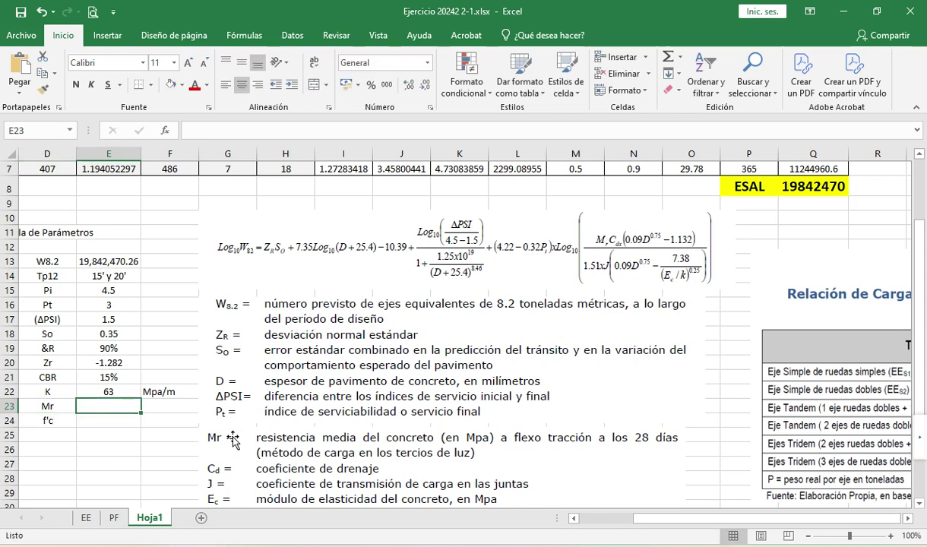
pyautogui.write('45')
pyautogui.press('Return')
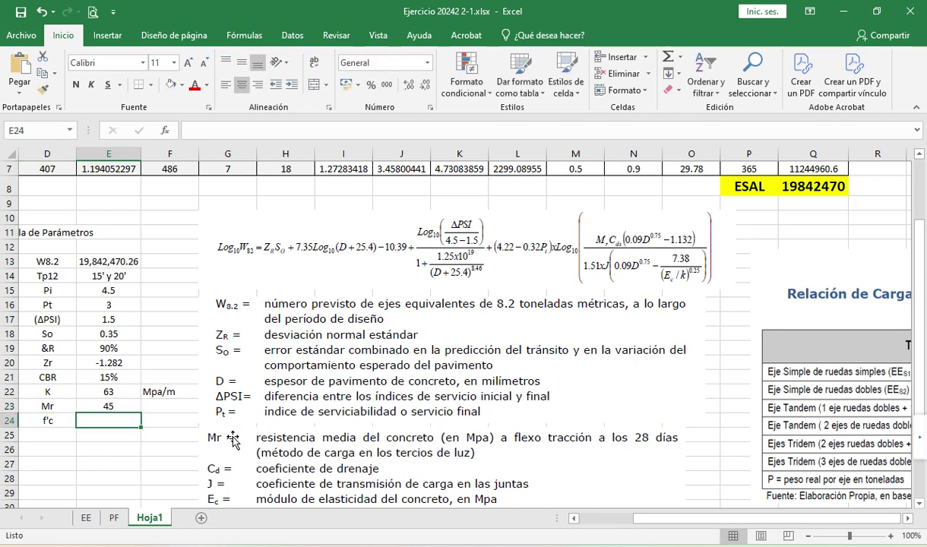
pyautogui.write('350')
# - Enter the unit kg/cm2 in F23 and F24 beside the Mr and f'c values
pyautogui.press('Up')
pyautogui.press('Right')
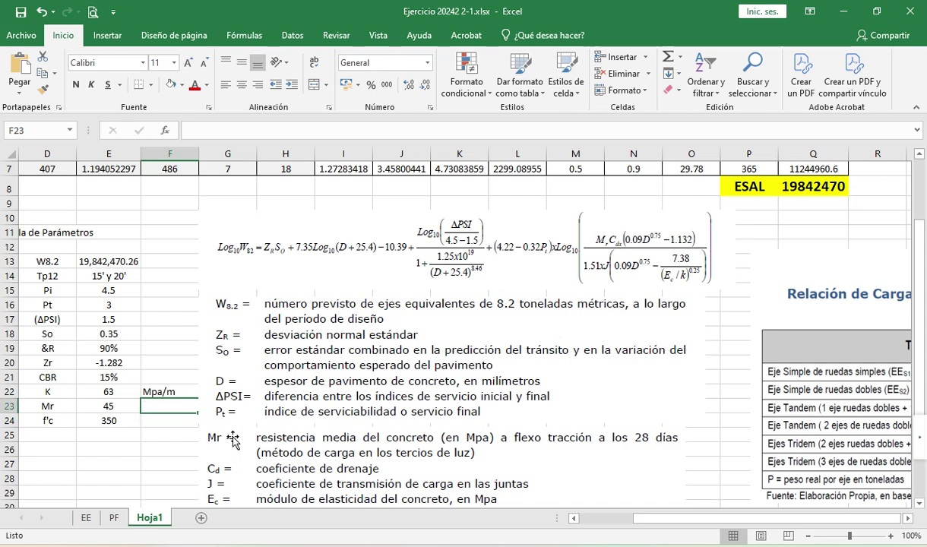
pyautogui.write('kg')
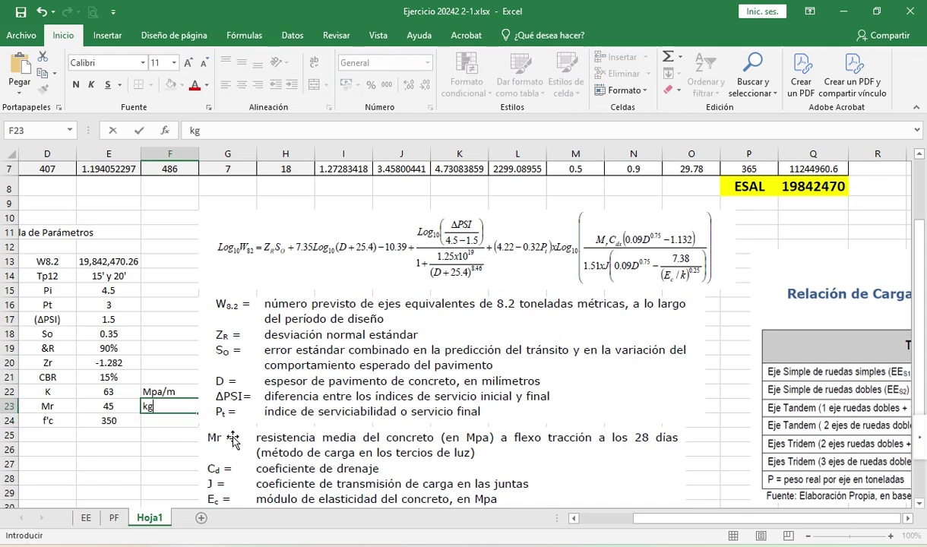
pyautogui.write('/cm2')
pyautogui.press('Return')
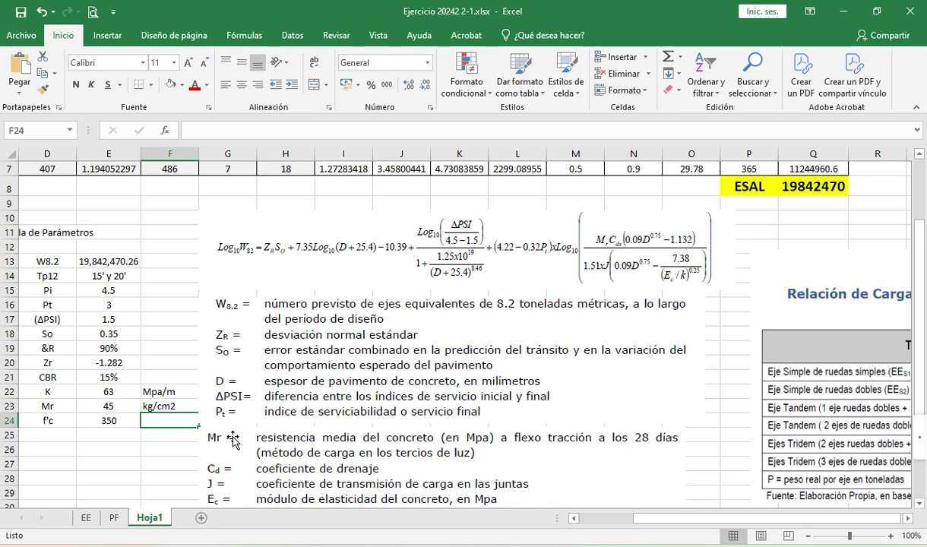
pyautogui.write('kg/cm2')
pyautogui.press('Return')
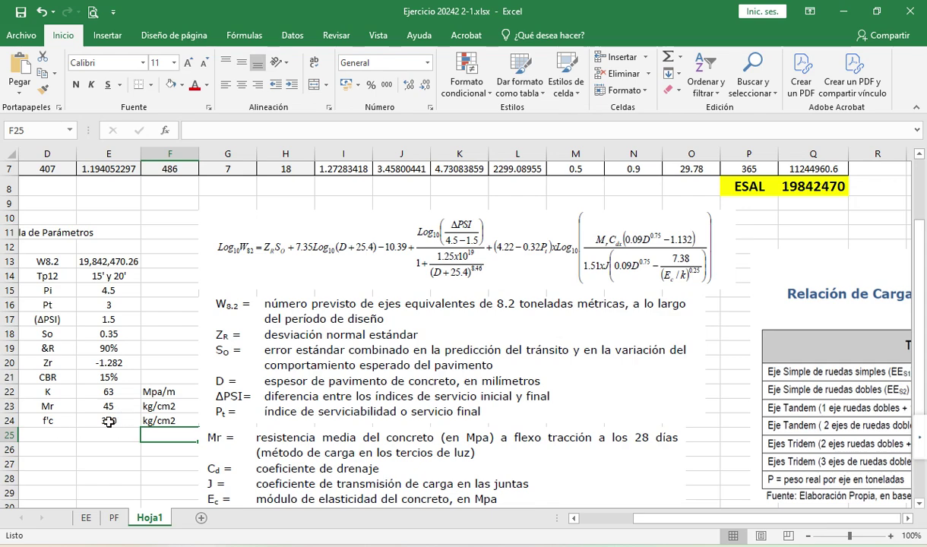
# - Select D25, switch to the PDF manual and read the Mr–f'c regression and the concrete elastic modulus formula
pyautogui.click(67, 433)
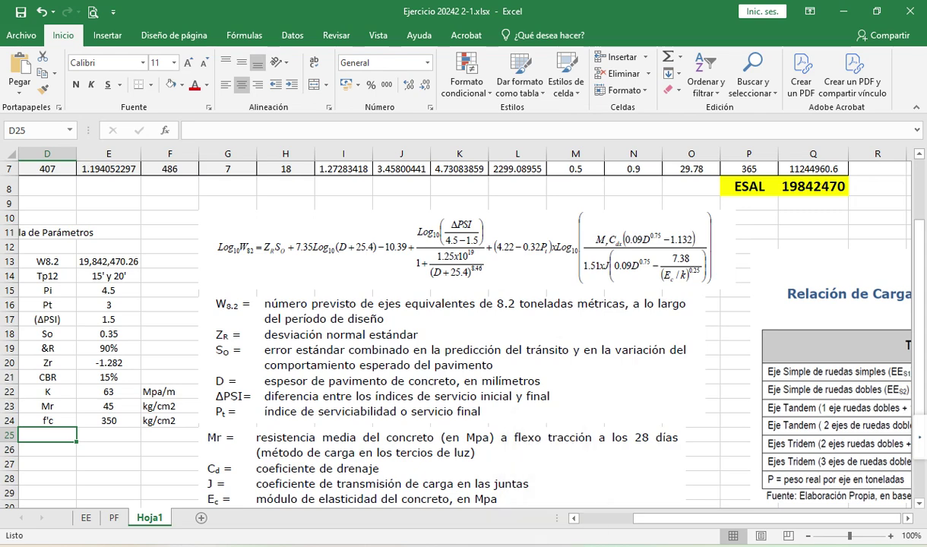
pyautogui.hotkey('alt', 'Tab')
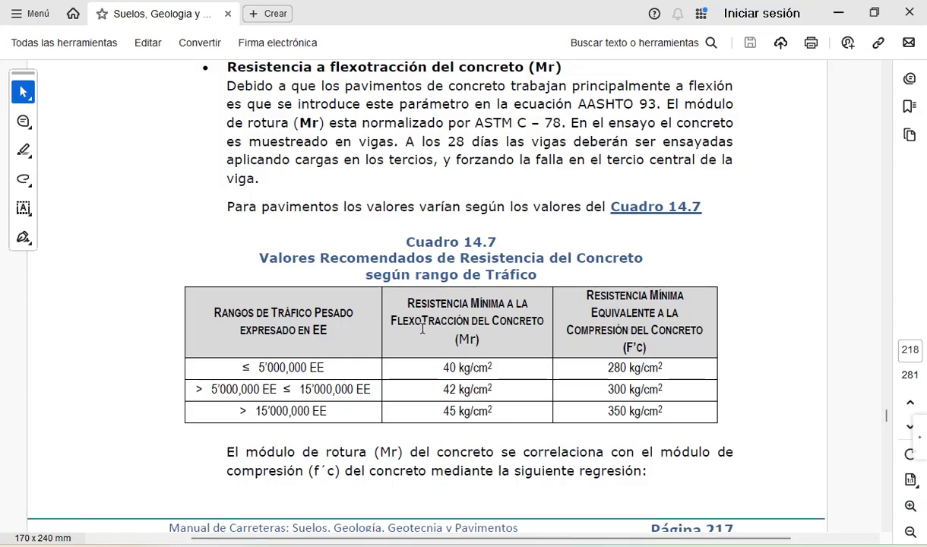
pyautogui.scroll(-5, 423, 328)
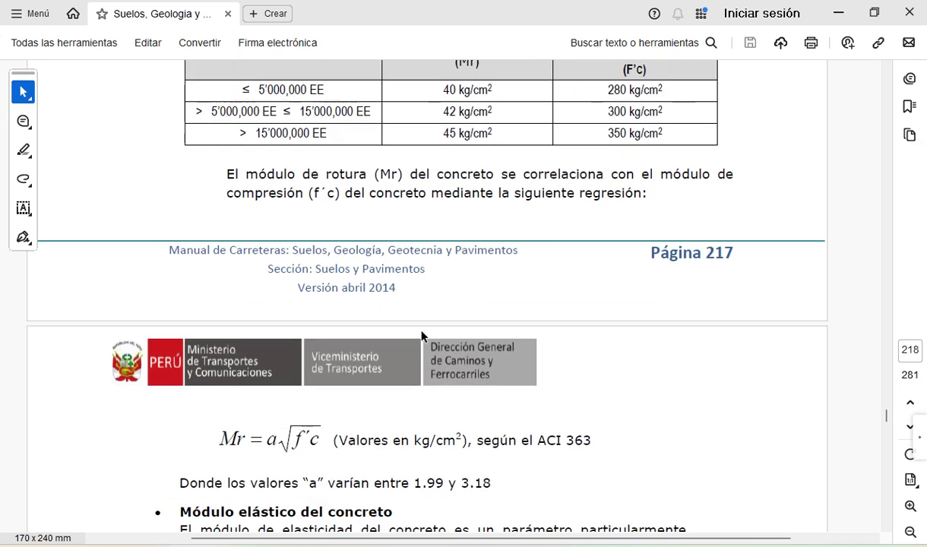
pyautogui.scroll(-4, 423, 336)
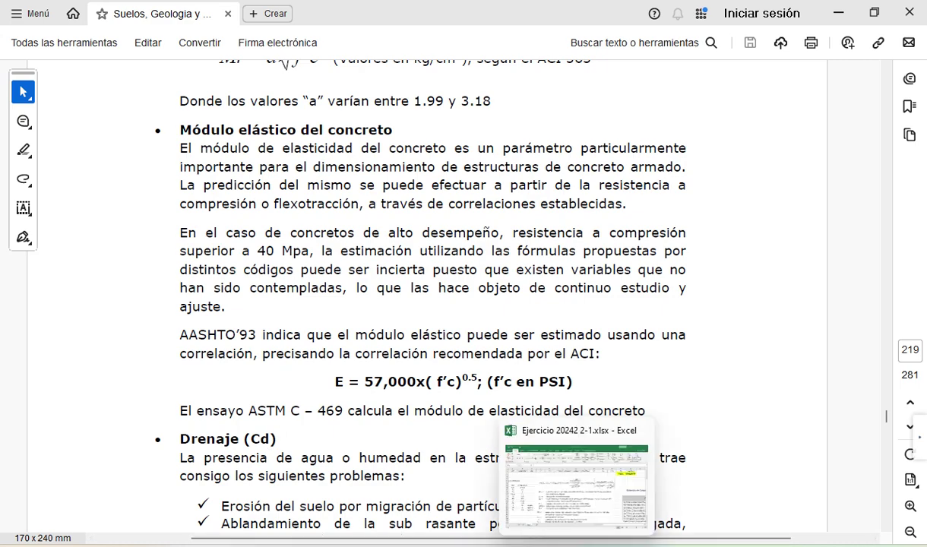
# - Return to the Excel workbook and label D25 as E for the concrete elastic modulus
pyautogui.click(467, 542)
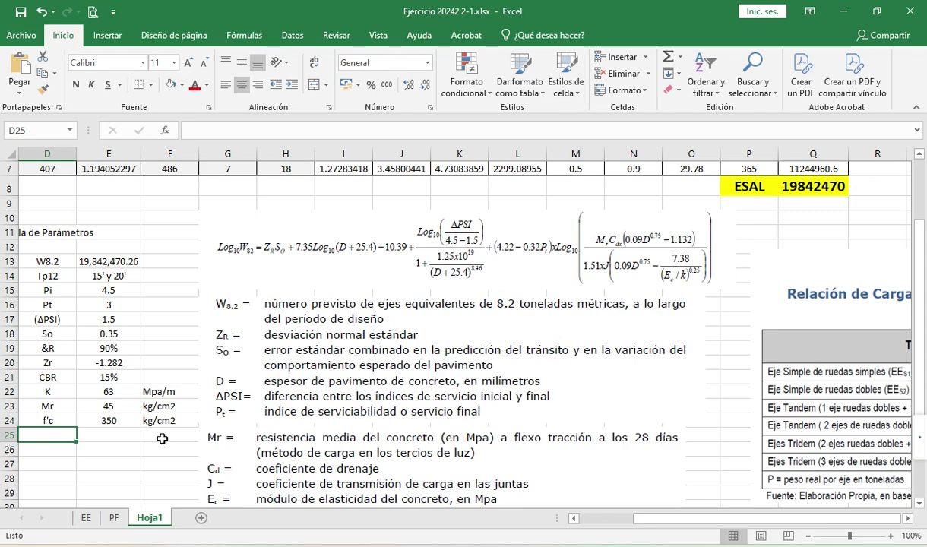
pyautogui.write('E')
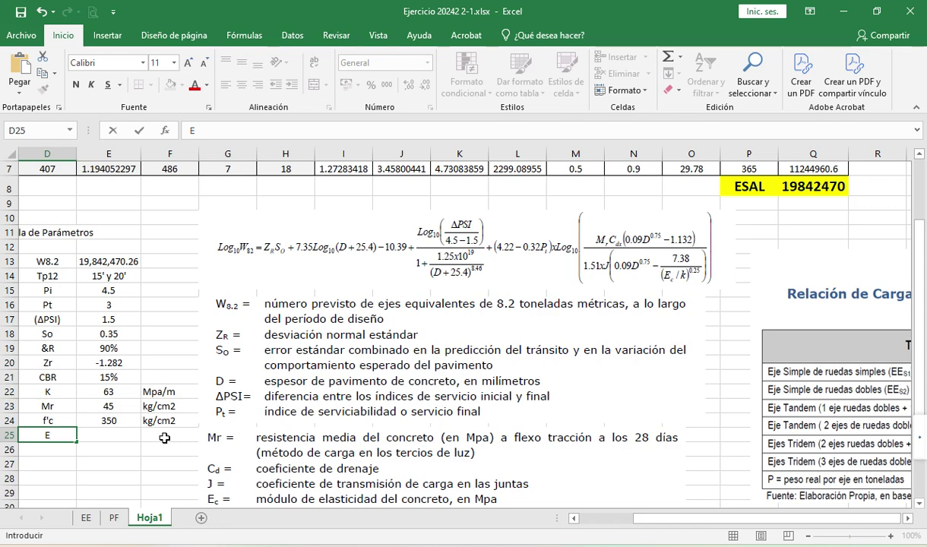
pyautogui.press('Tab')
pyautogui.click(164, 438)
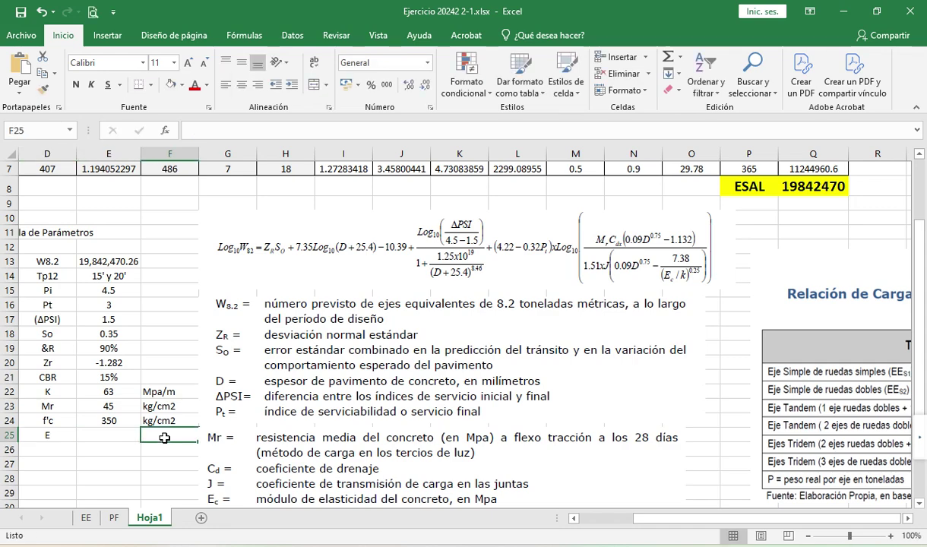
# - Move the two variable-definition pictures clear of columns G and H beside the parameter table and select G24
pyautogui.moveTo(291, 390); pyautogui.dragTo(373, 395)
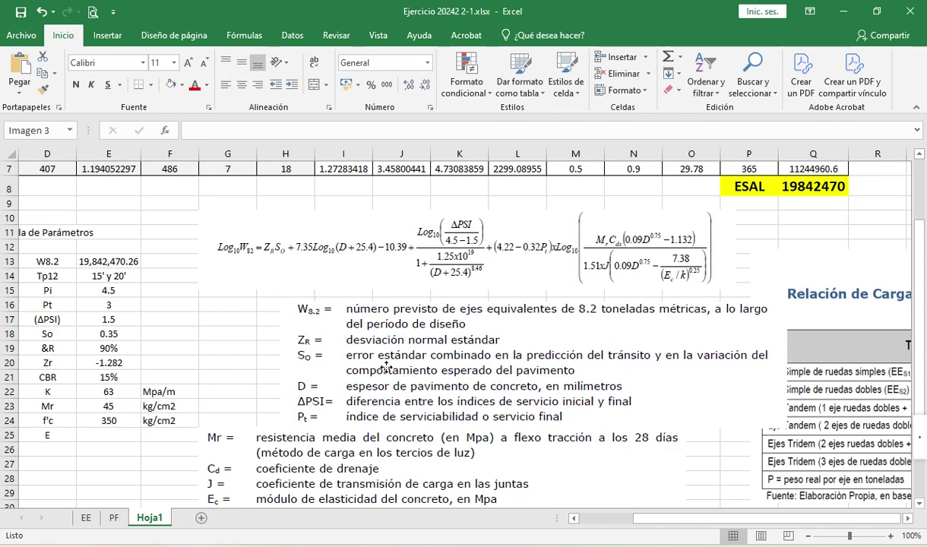
pyautogui.moveTo(289, 432); pyautogui.dragTo(447, 465)
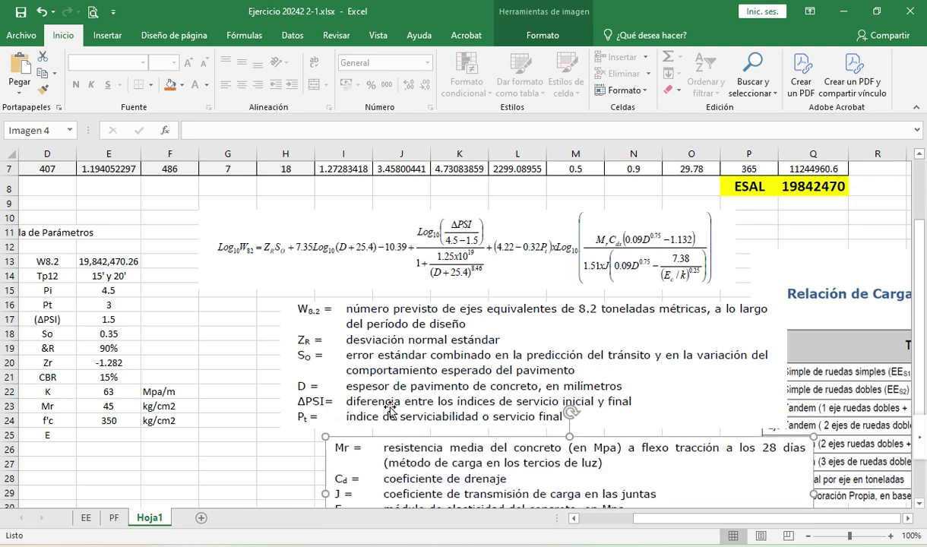
pyautogui.moveTo(393, 400); pyautogui.dragTo(435, 399)
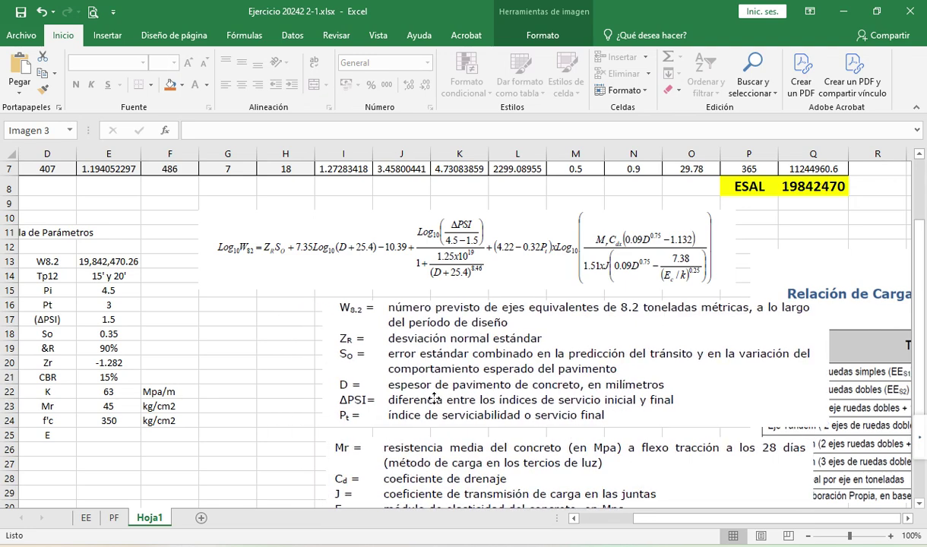
pyautogui.click(222, 423)
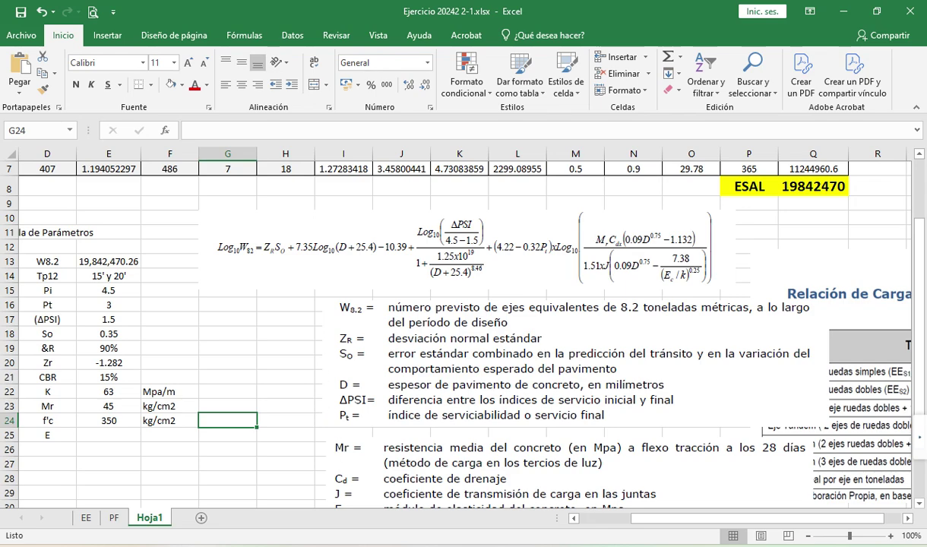
# - Switch to Chrome and search Google for "350 kg/cm2 a psi" in the blank tab
pyautogui.click(450, 544)
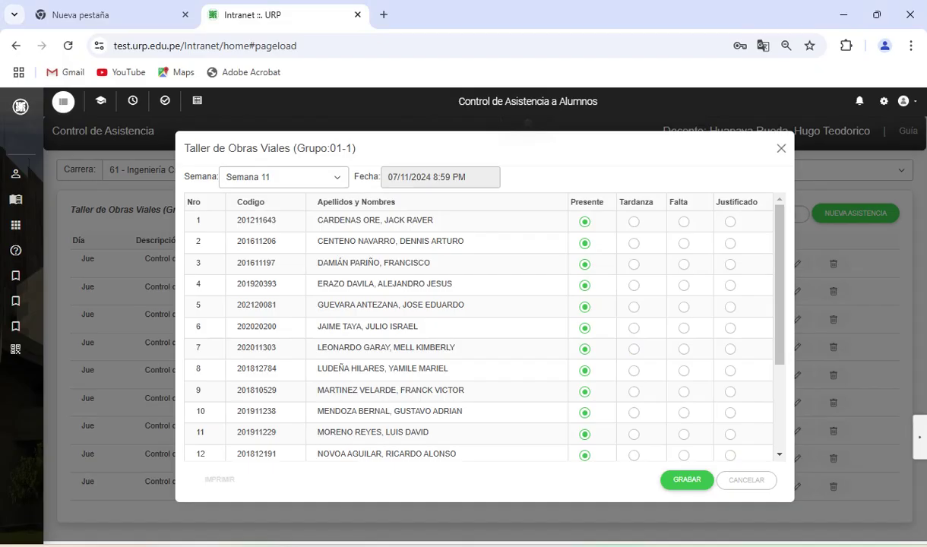
pyautogui.click(68, 15)
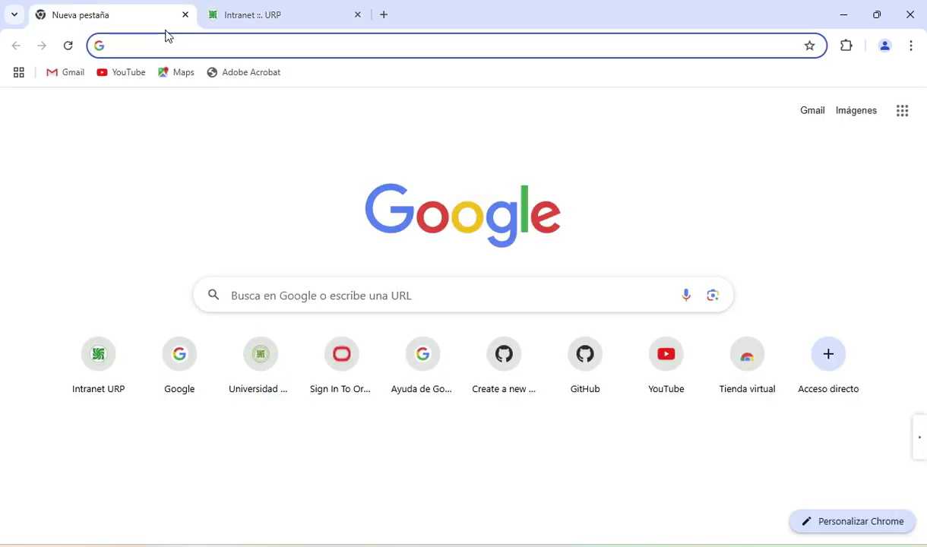
pyautogui.write('350')
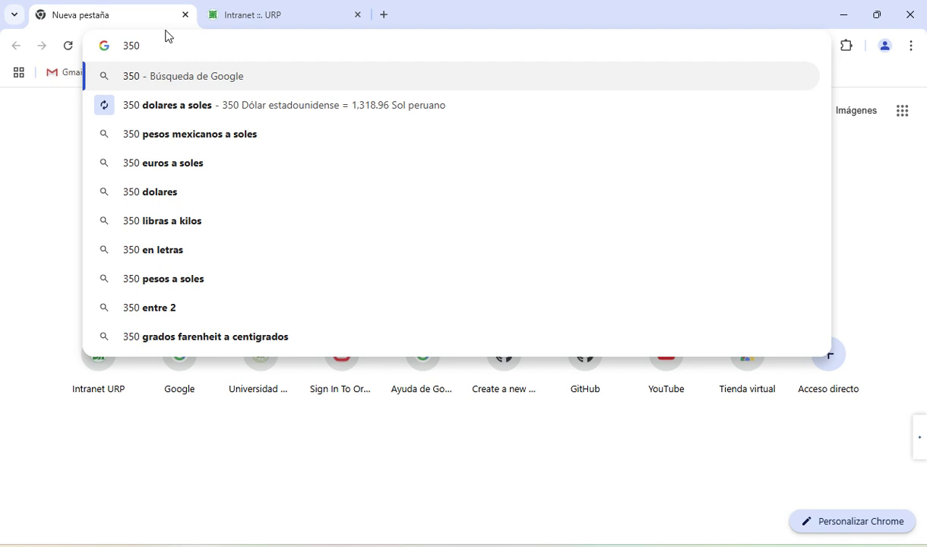
pyautogui.write(' k')
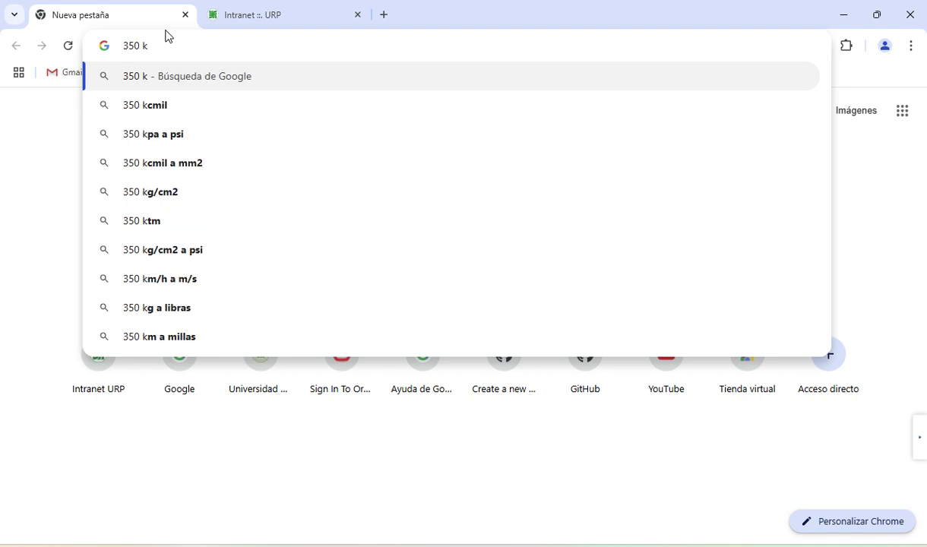
pyautogui.write('g')
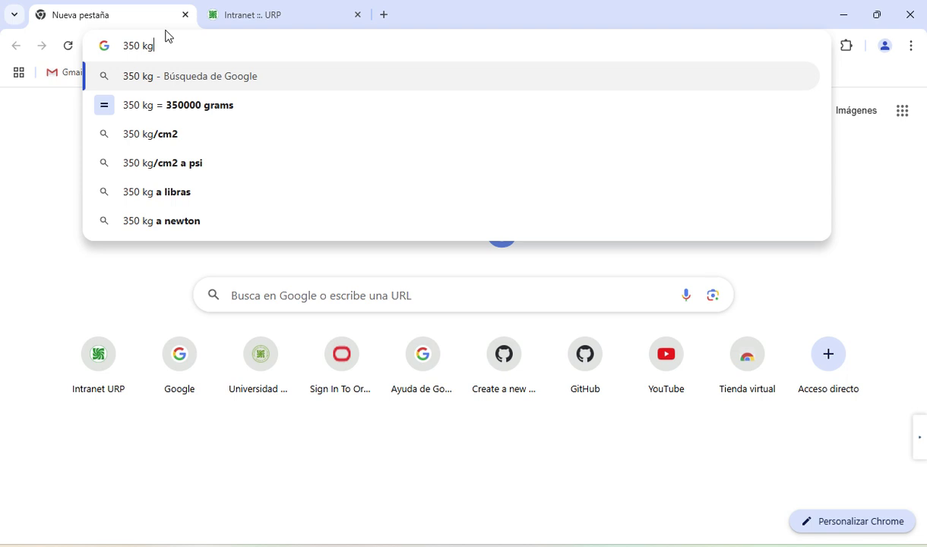
pyautogui.write('/')
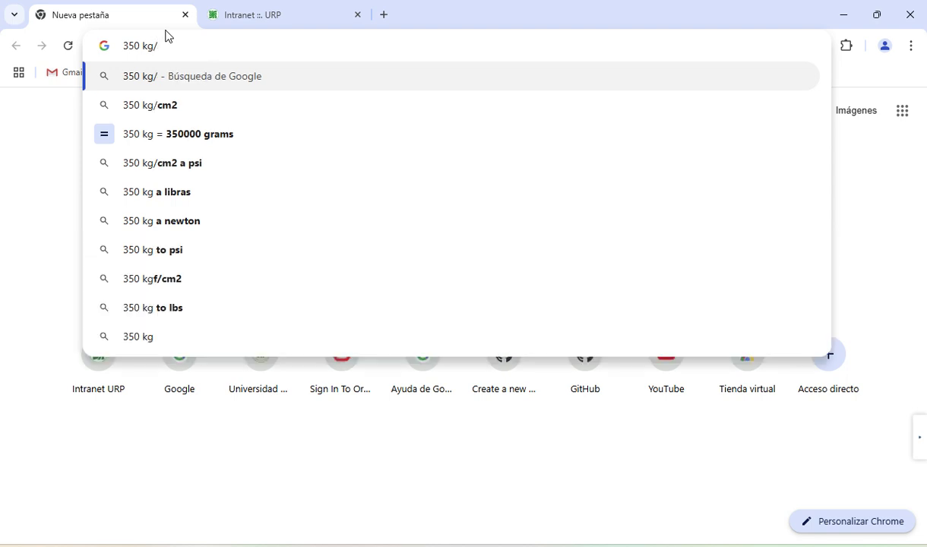
pyautogui.write('cm')
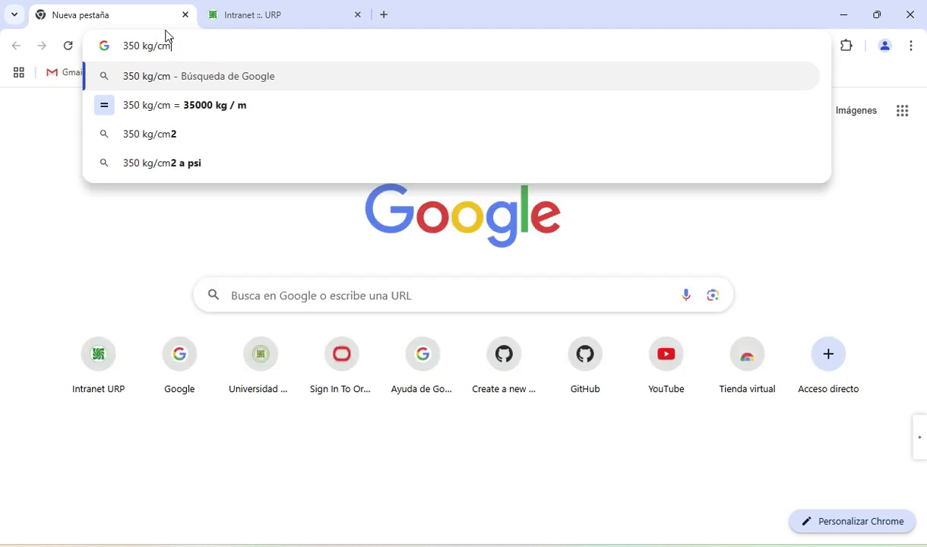
pyautogui.write('2 a')
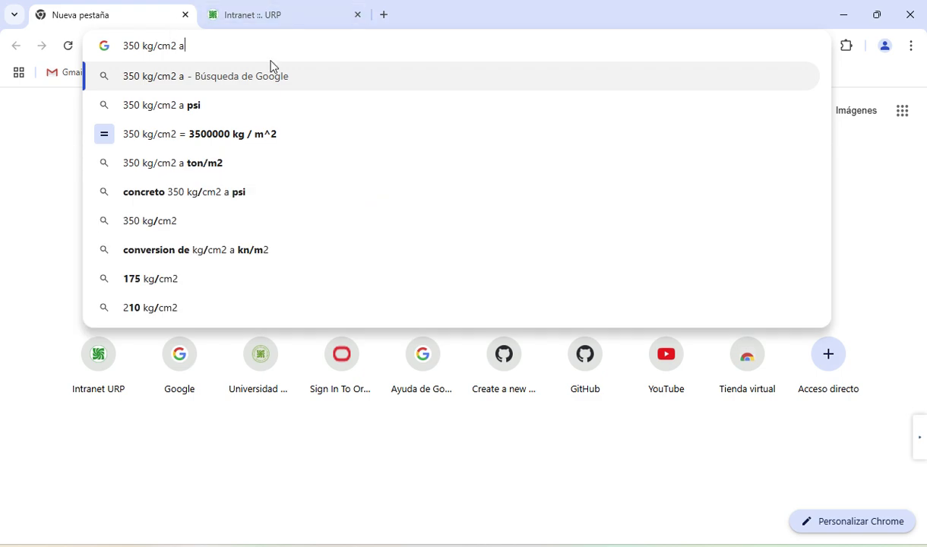
pyautogui.click(166, 117)
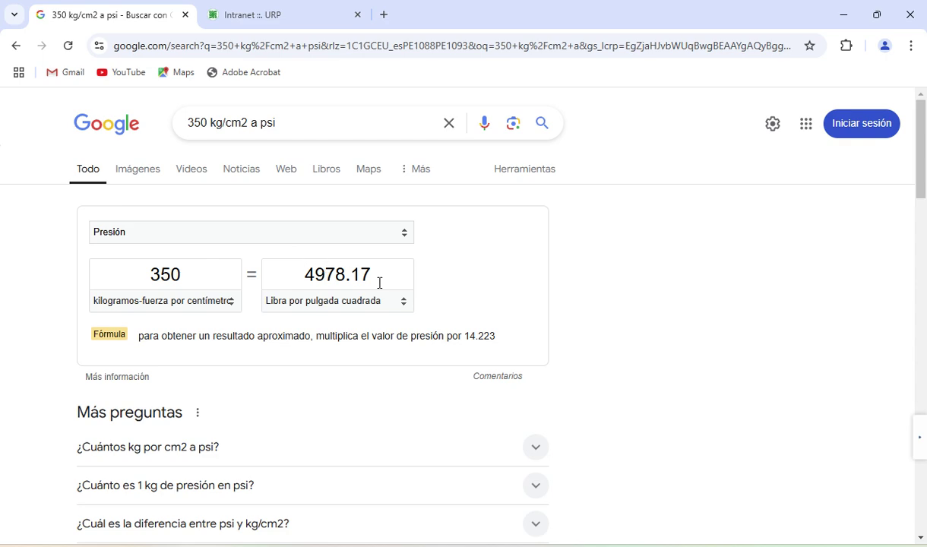
# - Try to bring the converted psi value into G24 of the Excel workbook, turning on the Windows clipboard history
pyautogui.moveTo(371, 272); pyautogui.dragTo(293, 272)
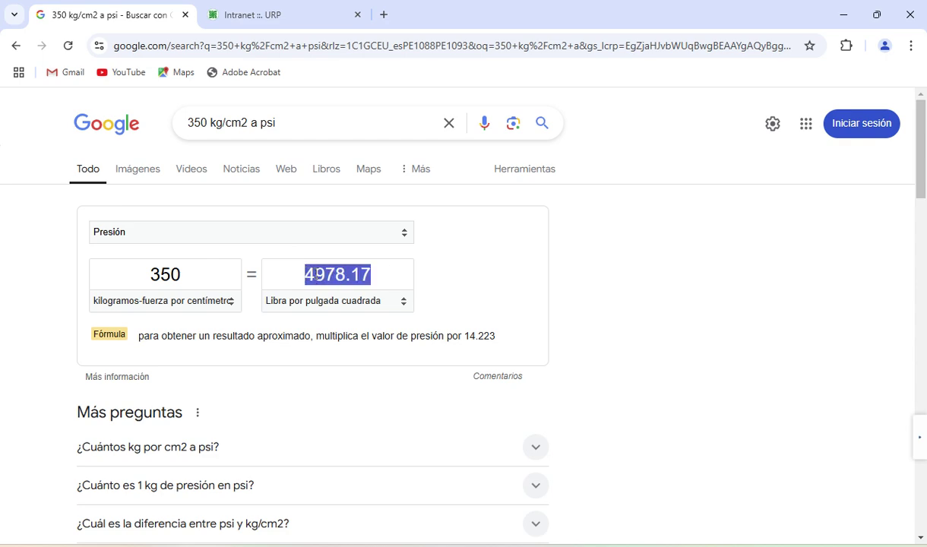
pyautogui.rightClick(327, 282)
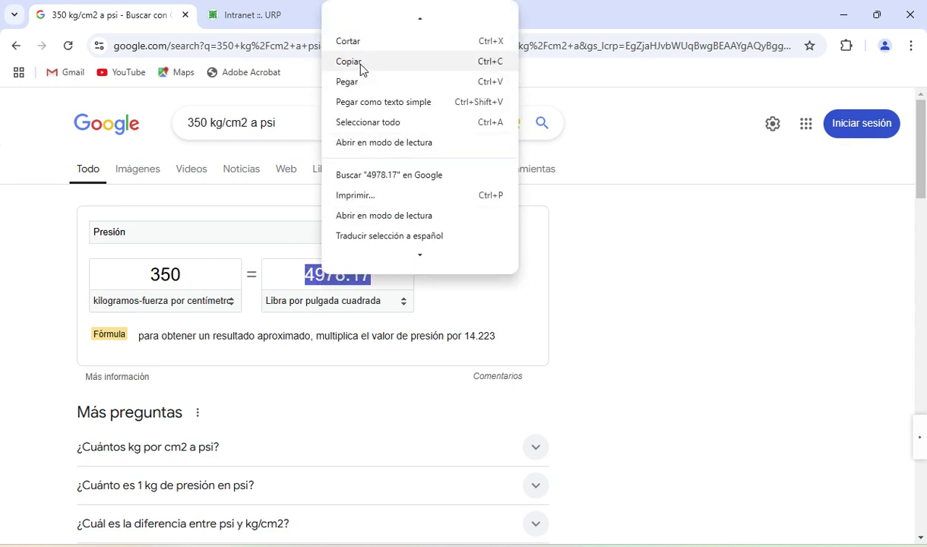
pyautogui.click(361, 64)
pyautogui.click(569, 543)
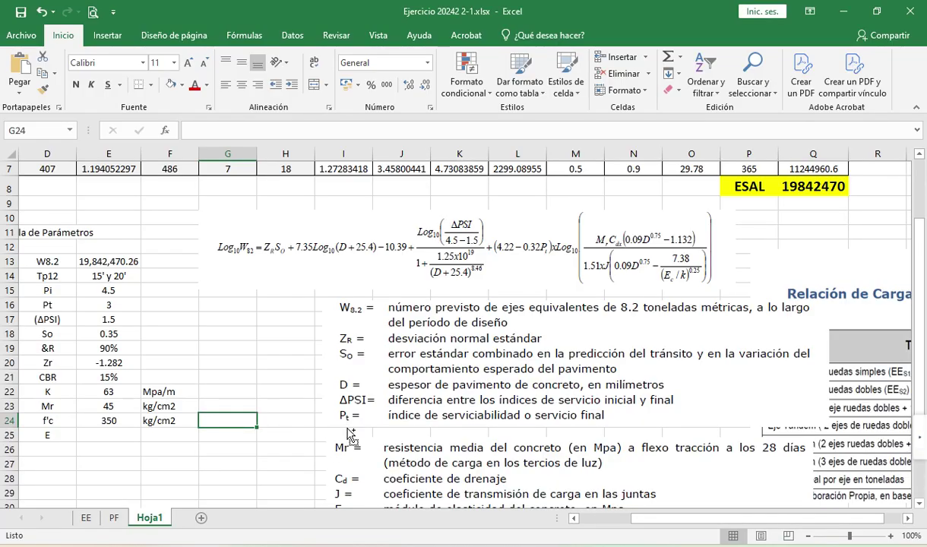
pyautogui.hotkey('ctrl', 'c')
pyautogui.press('Escape')
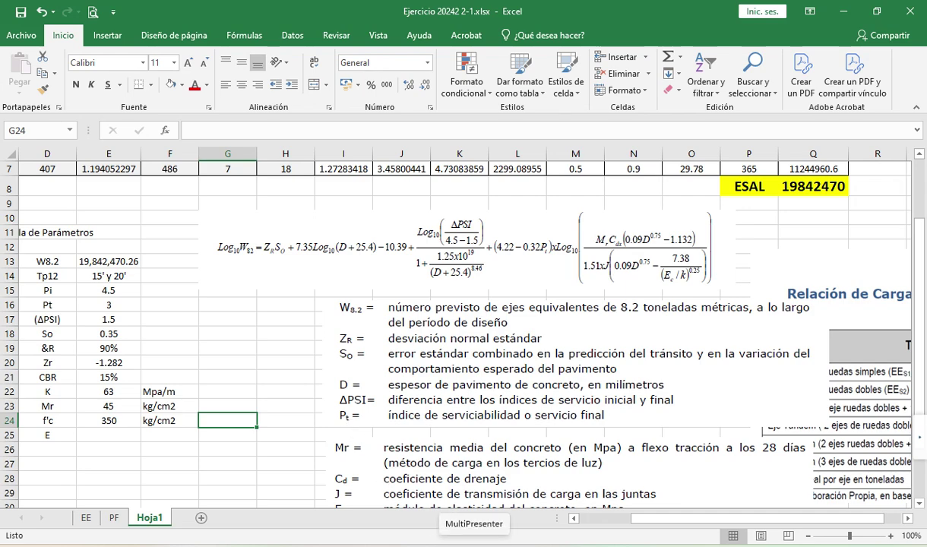
pyautogui.press('super+v')
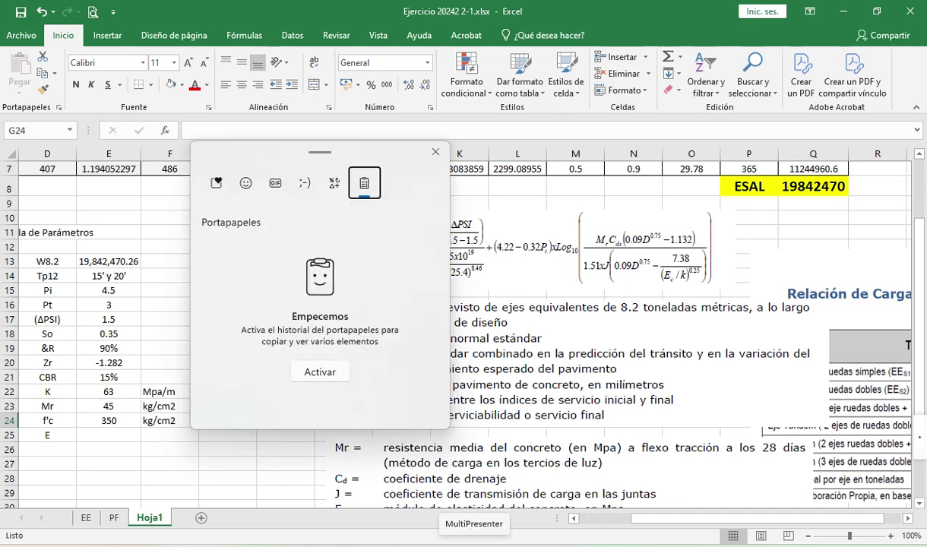
pyautogui.click(325, 371)
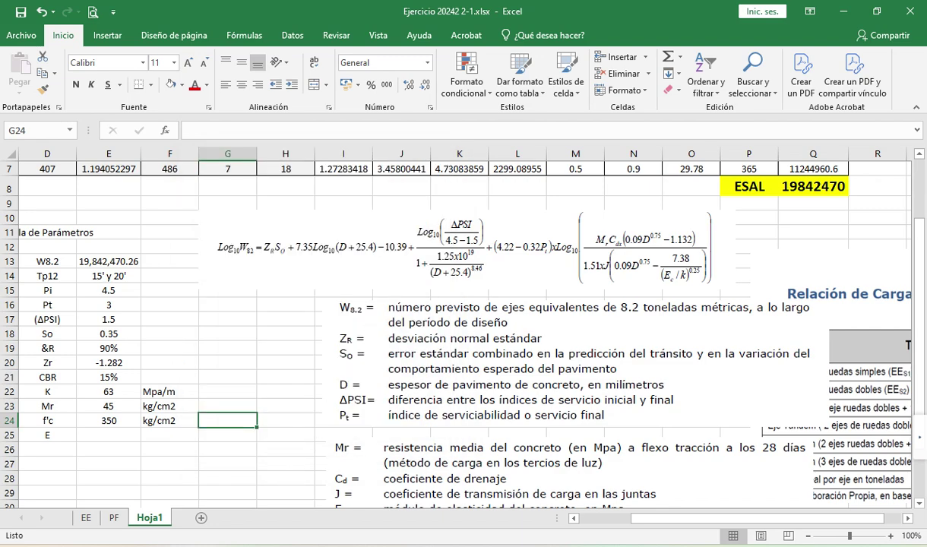
# - Copy the converted value 4978.17 from the Chrome page into G24 of the Excel workbook and enter the unit PSI in H24
pyautogui.hotkey('alt', 'Tab')
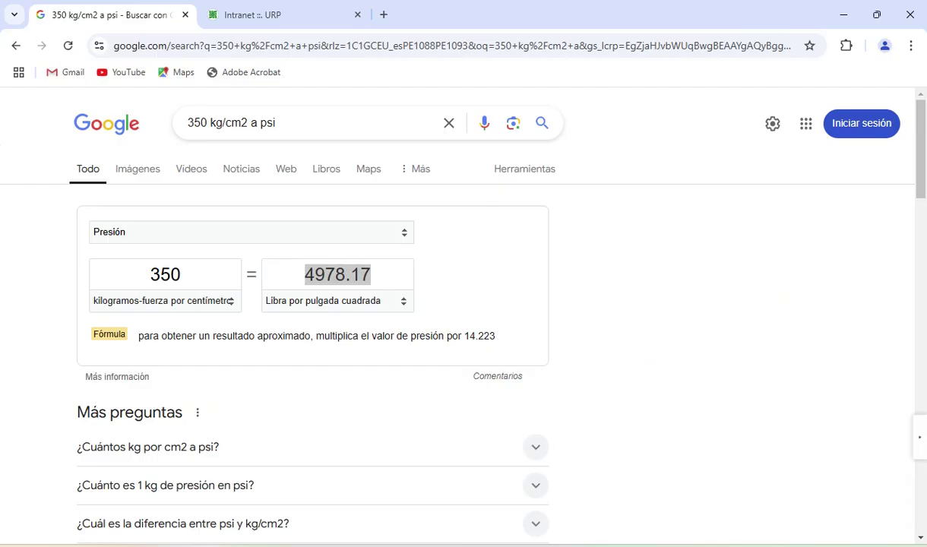
pyautogui.rightClick(342, 272)
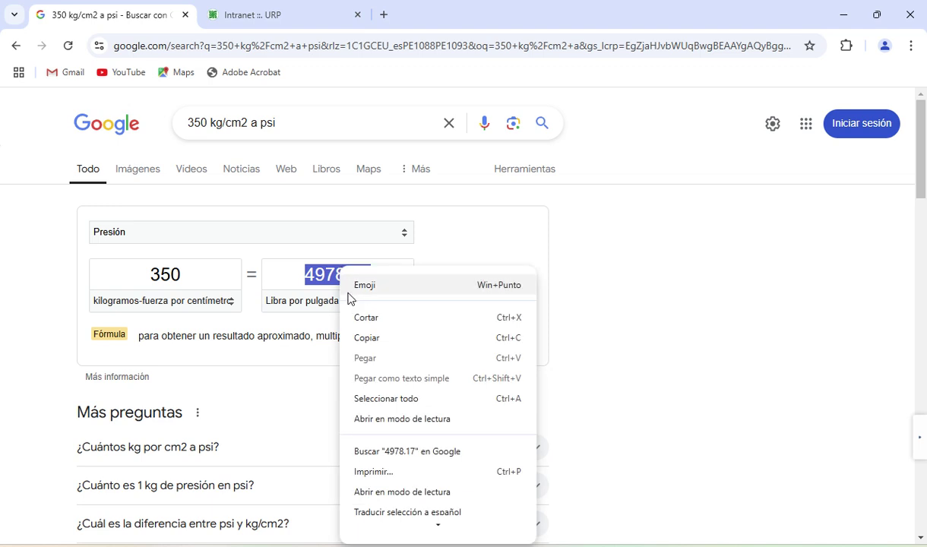
pyautogui.click(366, 338)
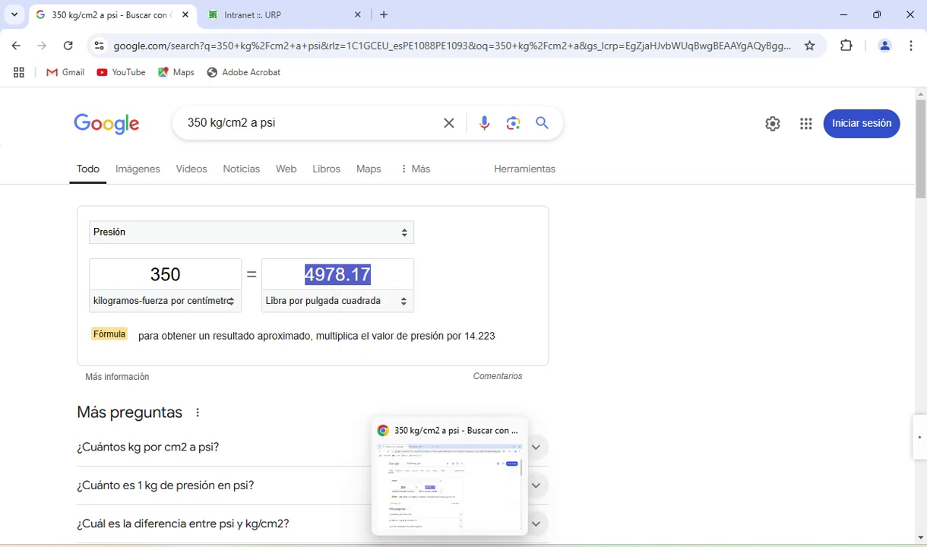
pyautogui.click(576, 546)
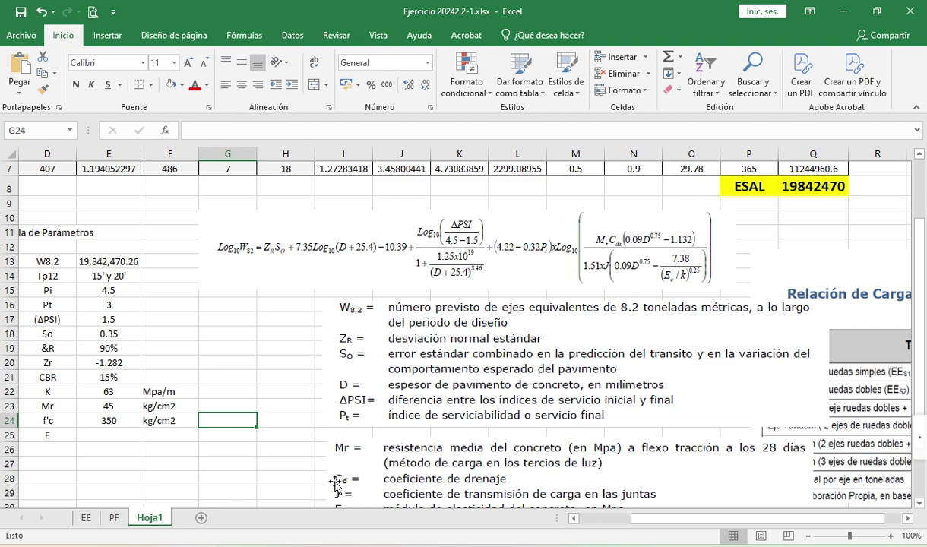
pyautogui.hotkey('ctrl', 'v')
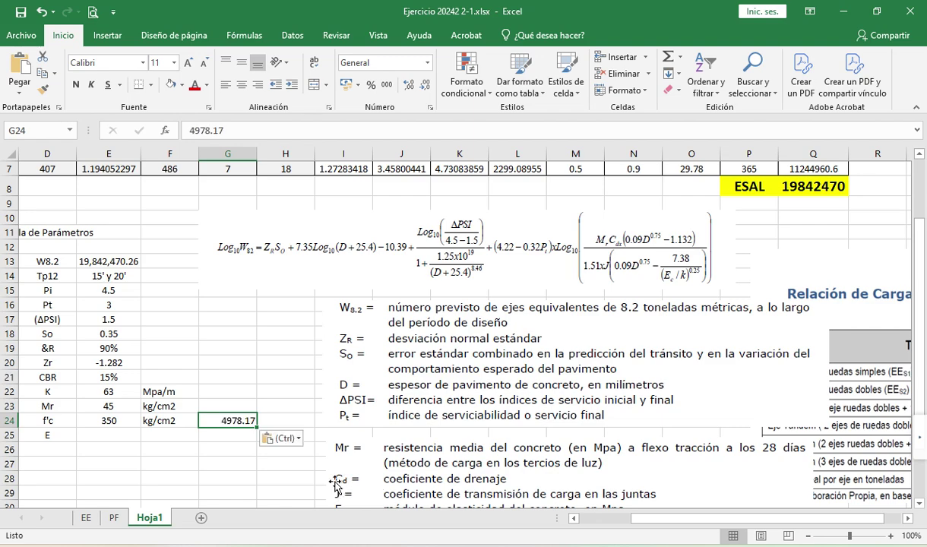
pyautogui.press('Right')
pyautogui.write('PSI')
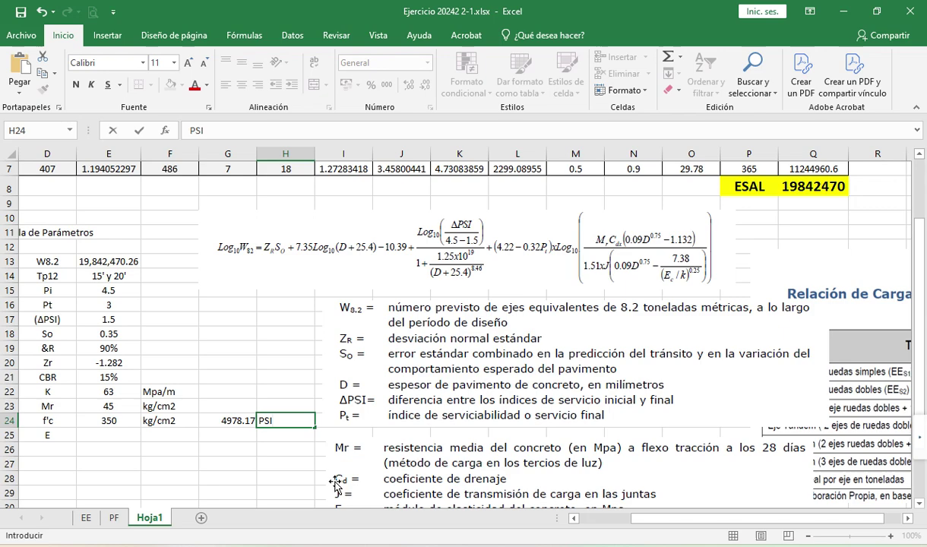
pyautogui.press('Return')
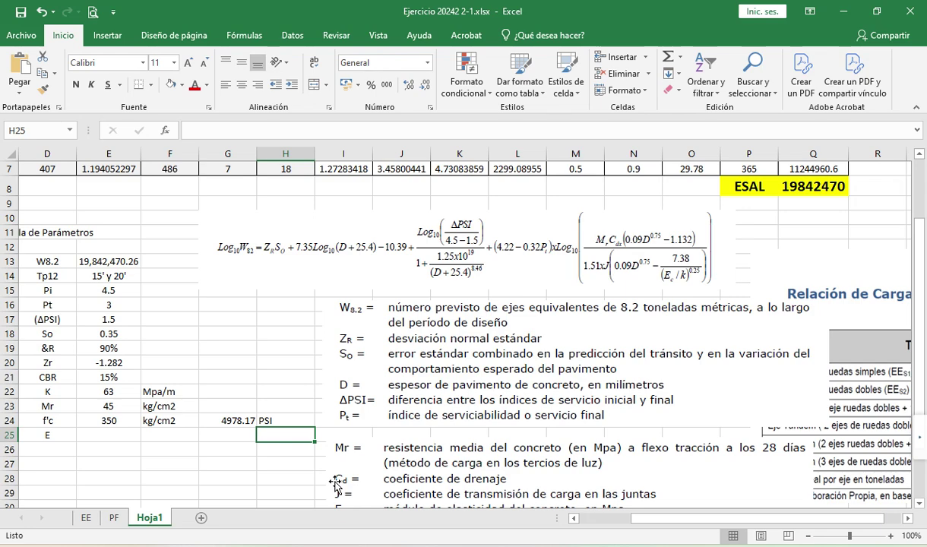
# - Capture the formula E = 57,000x(f'c)^0.5 from the PDF manual as a screenshot and paste it at F25 of the Excel sheet
pyautogui.press('Left')
pyautogui.press('Left')
pyautogui.press('Left')
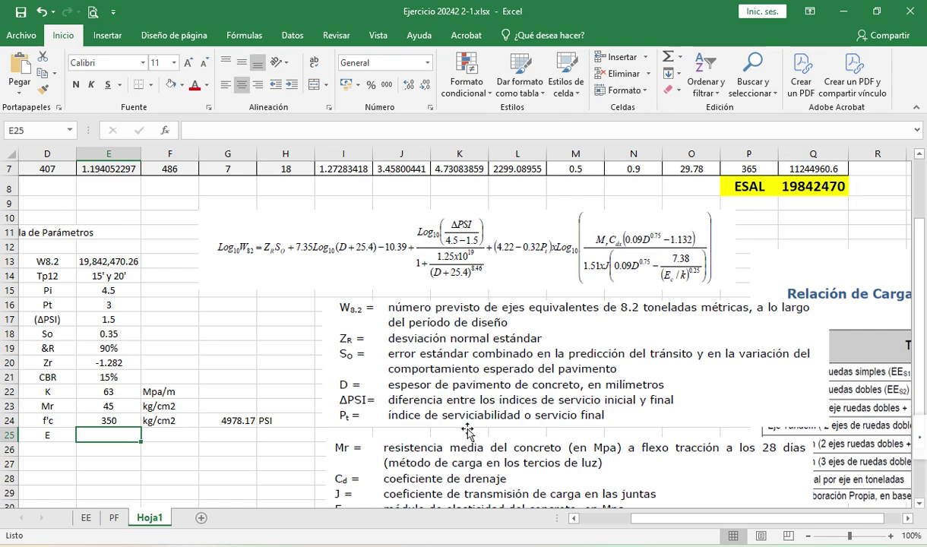
pyautogui.click(608, 501)
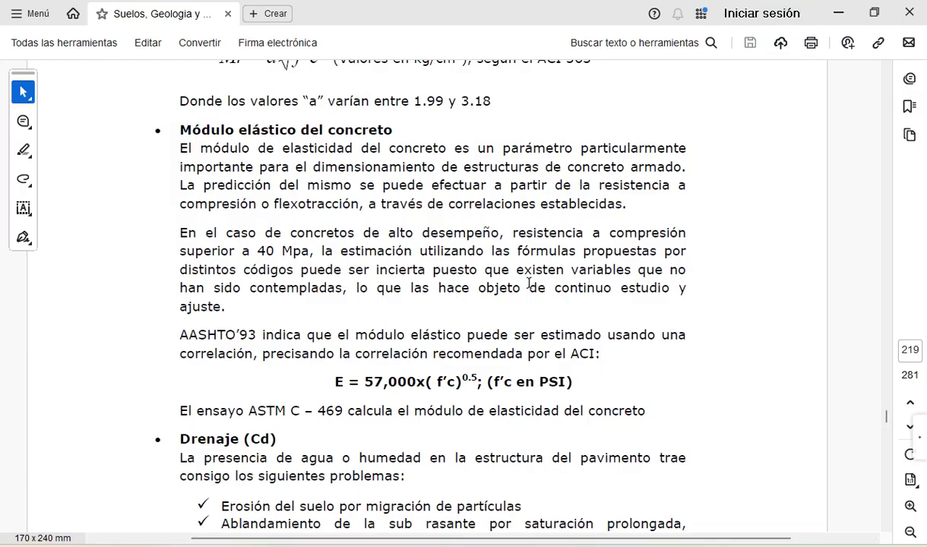
pyautogui.press('super+shift+s')
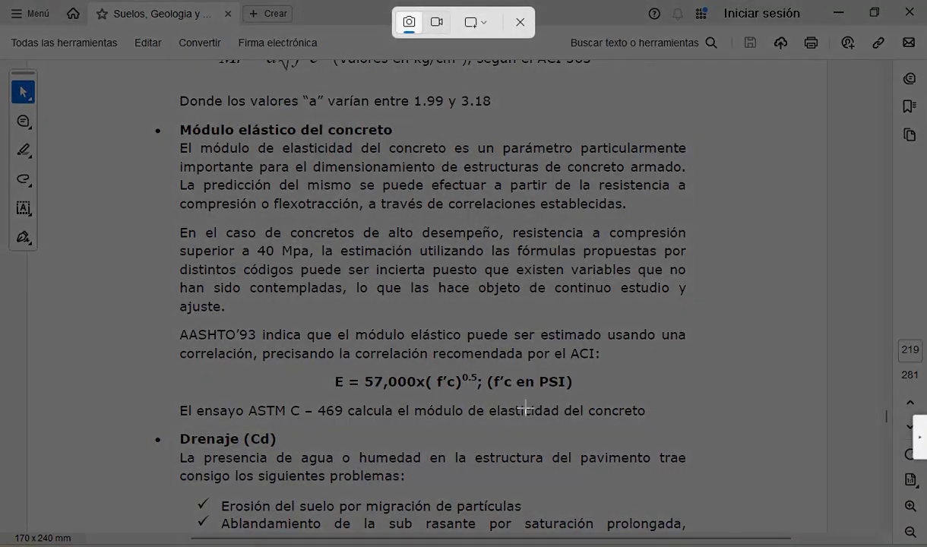
pyautogui.moveTo(310, 355); pyautogui.dragTo(590, 394)
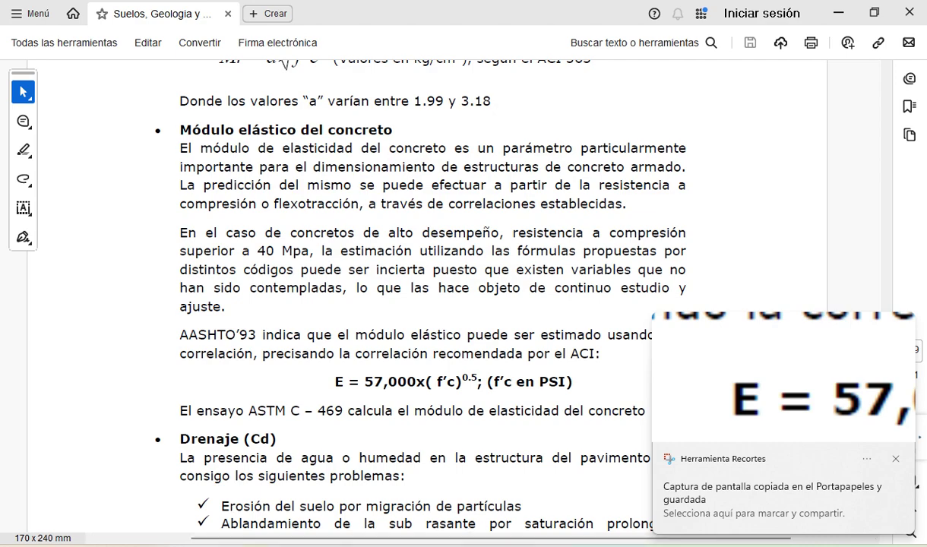
pyautogui.hotkey('alt', 'Tab')
pyautogui.click(196, 437)
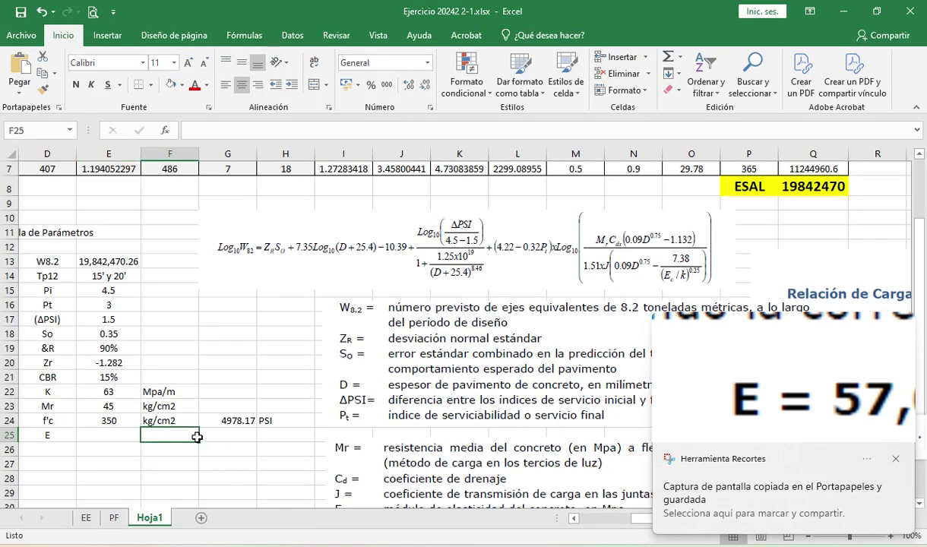
pyautogui.hotkey('ctrl', 'v')
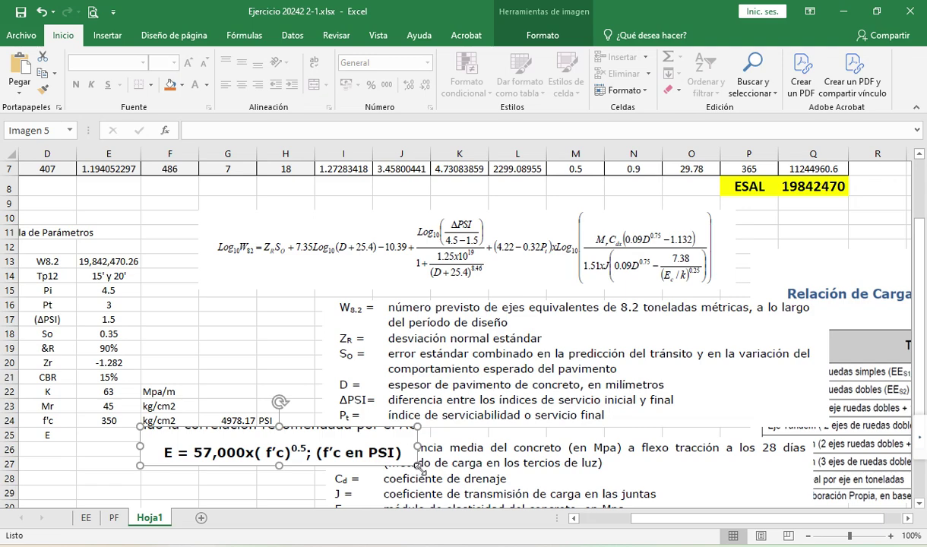
# - Shrink the pasted formula picture beside row 25 and calculate the elastic modulus in E25 with =57000*G24^0.5
pyautogui.moveTo(418, 446); pyautogui.dragTo(287, 445)
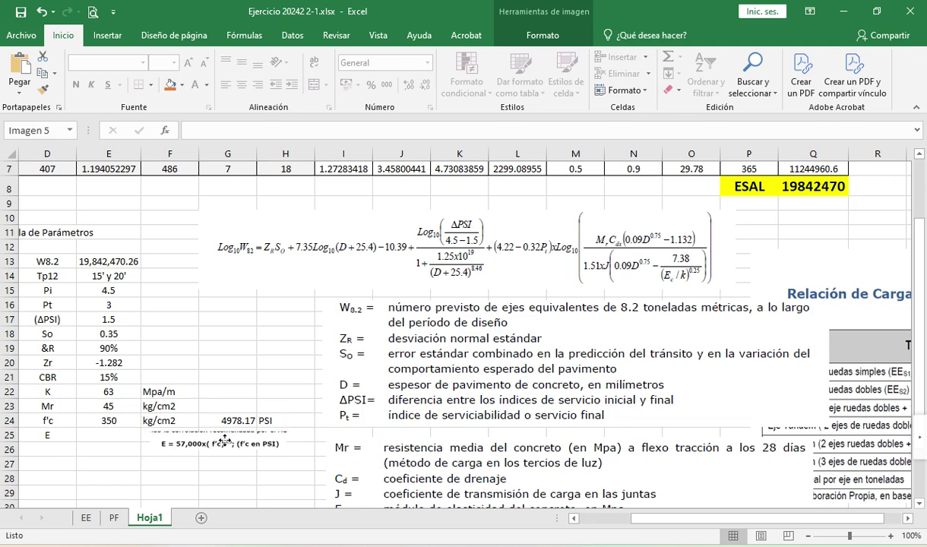
pyautogui.click(108, 434)
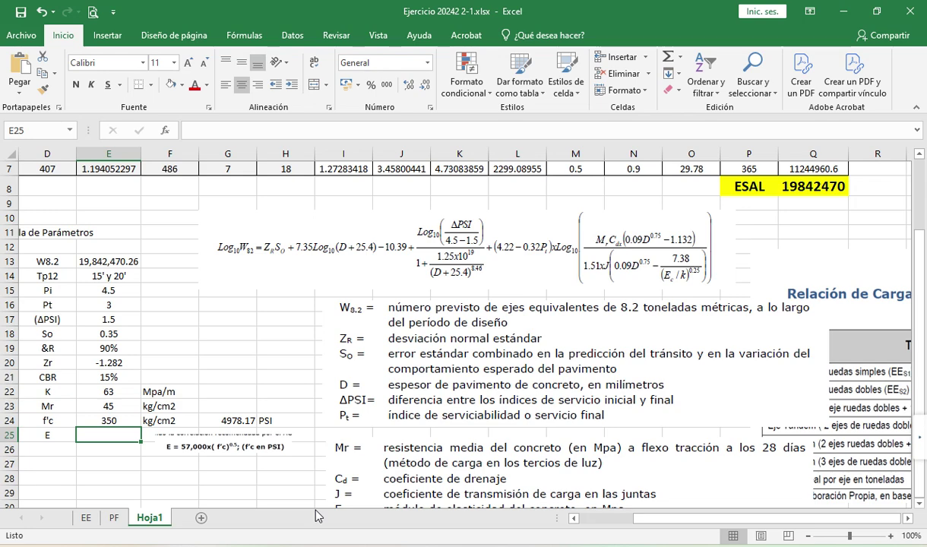
pyautogui.write('=')
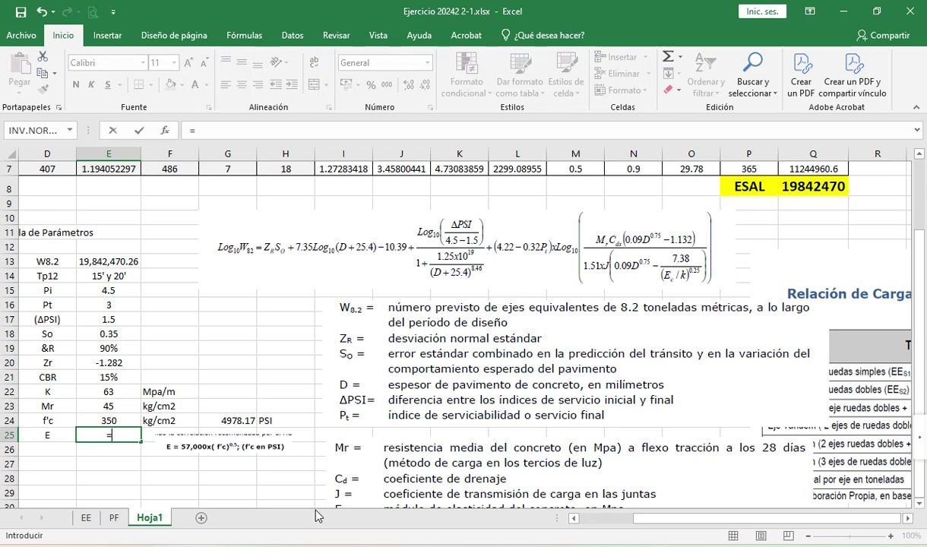
pyautogui.write('57000')
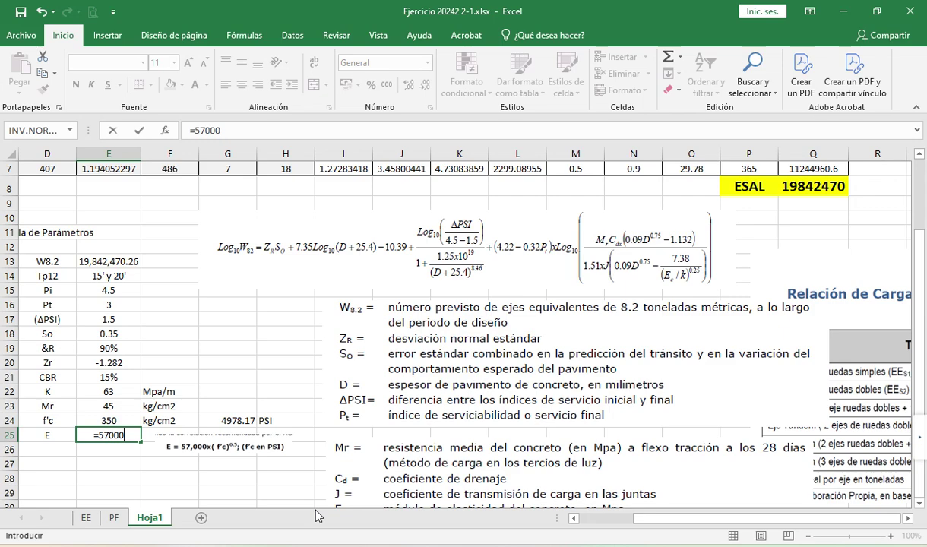
pyautogui.write('*')
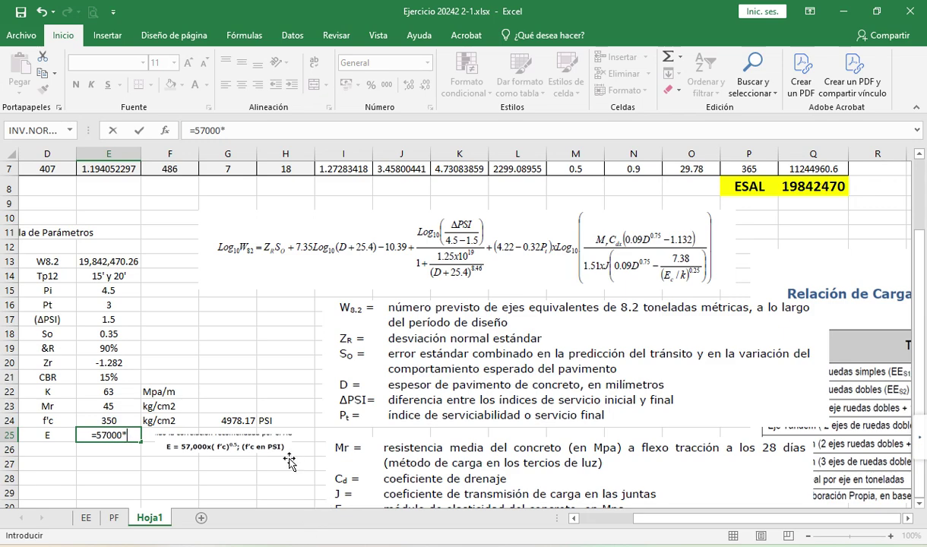
pyautogui.click(247, 420)
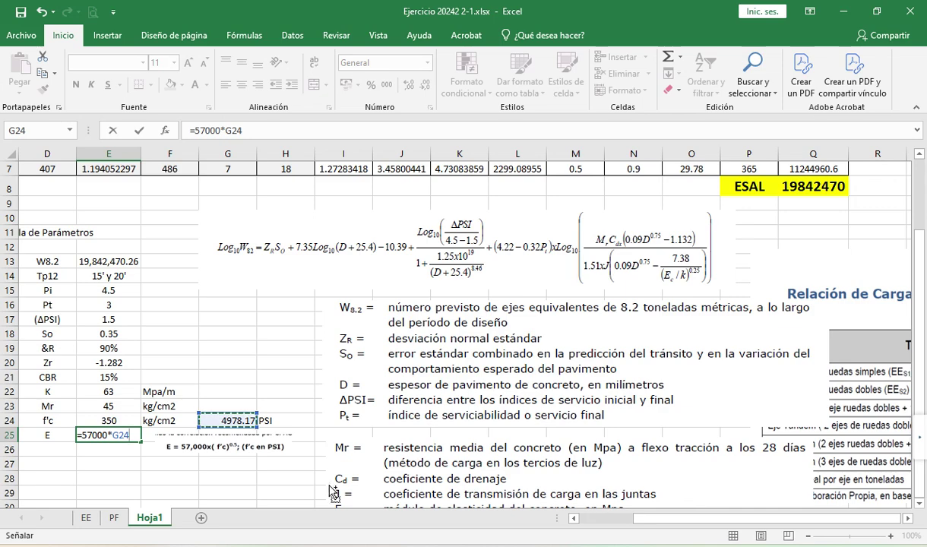
pyautogui.write('^0.5')
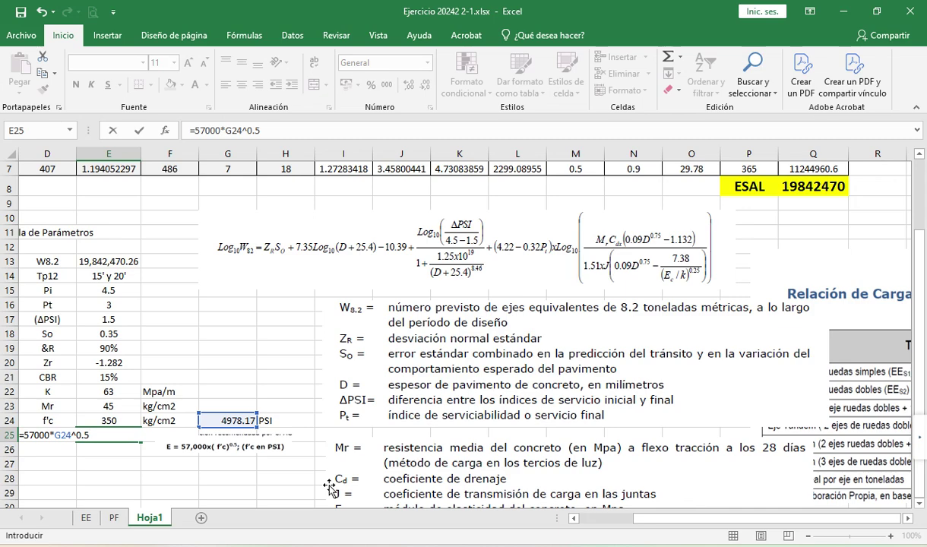
pyautogui.press('Return')
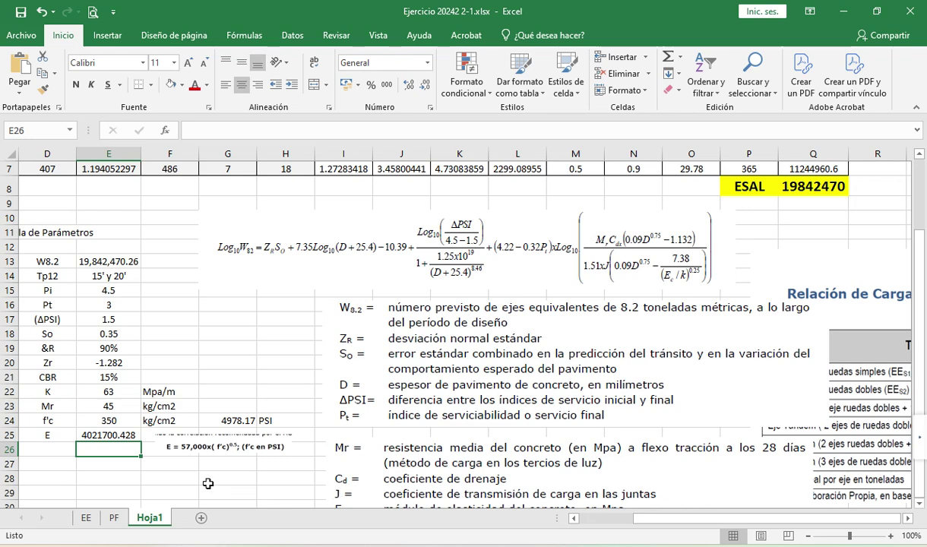
# - Move the formula picture down clear of row 25 and enter the unit PSI in F25
pyautogui.click(122, 438)
pyautogui.moveTo(145, 443); pyautogui.dragTo(174, 445)
pyautogui.click(165, 423)
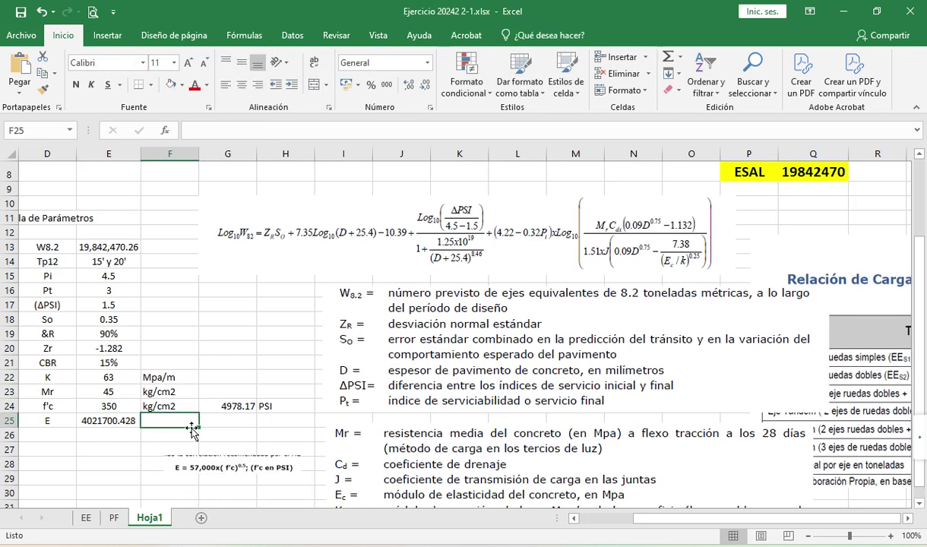
pyautogui.write('PS')
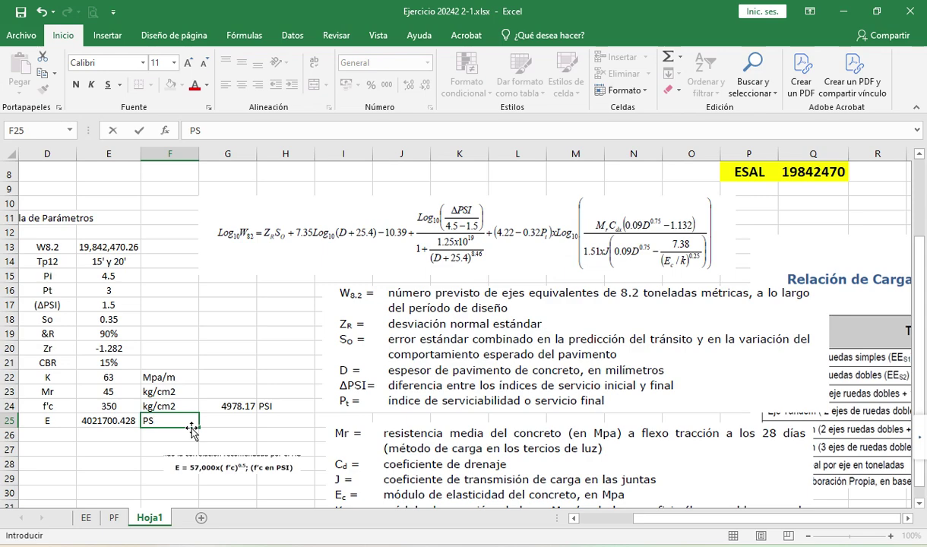
pyautogui.write('I')
pyautogui.press('Tab')
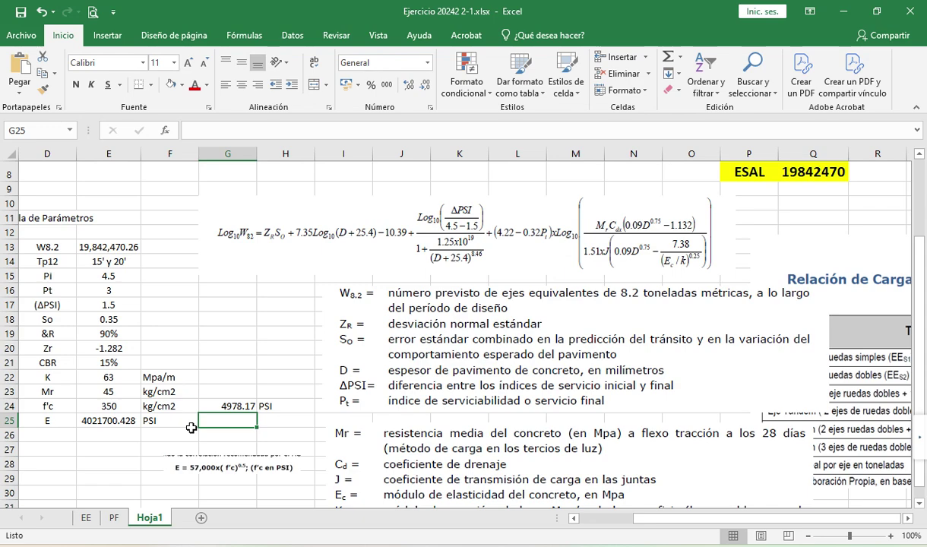
# - Paste the E25 modulus as a plain value into F26 and copy its full number 4021700.42767981 as text
pyautogui.click(123, 420)
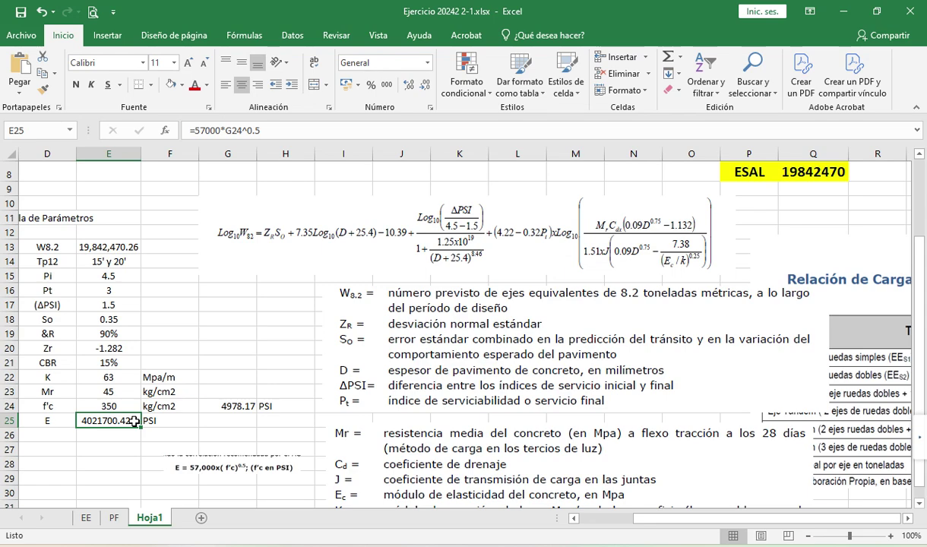
pyautogui.hotkey('ctrl', 'c')
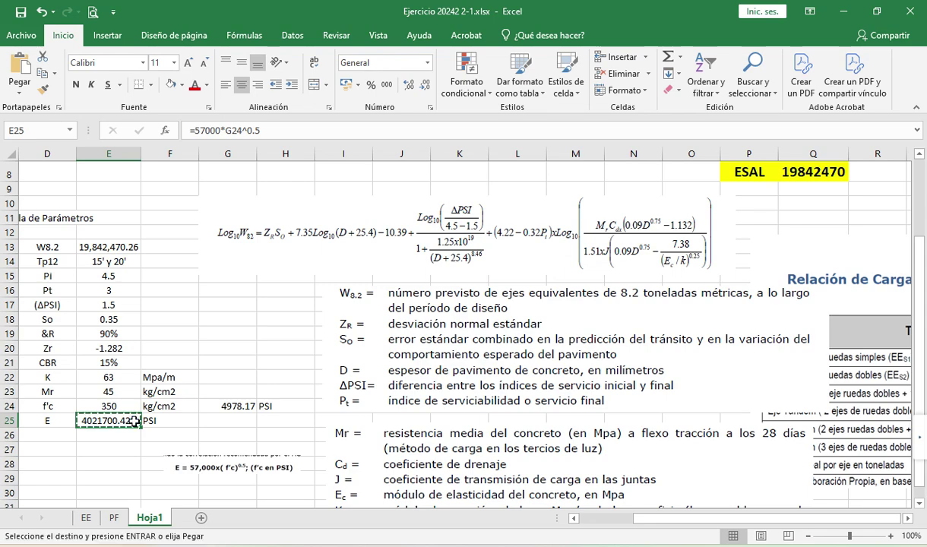
pyautogui.click(223, 421)
pyautogui.click(149, 433)
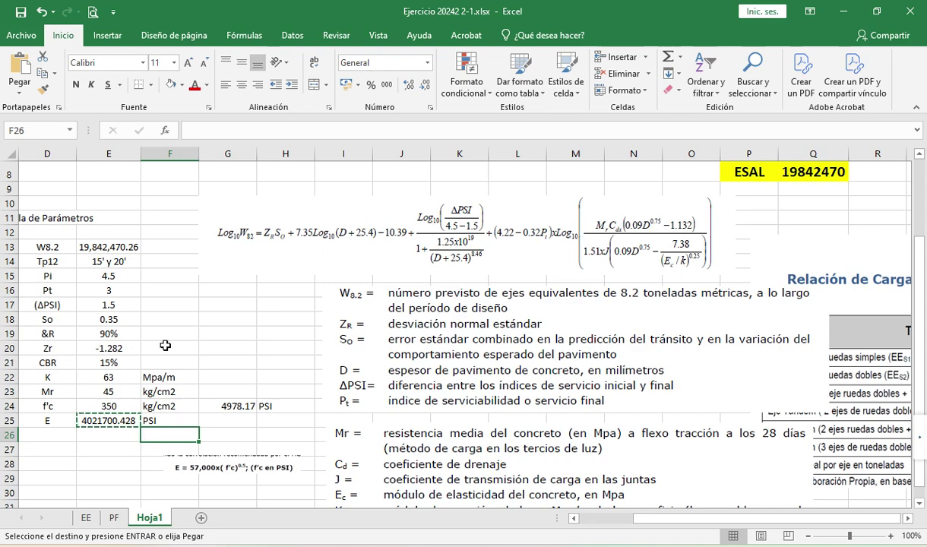
pyautogui.click(18, 89)
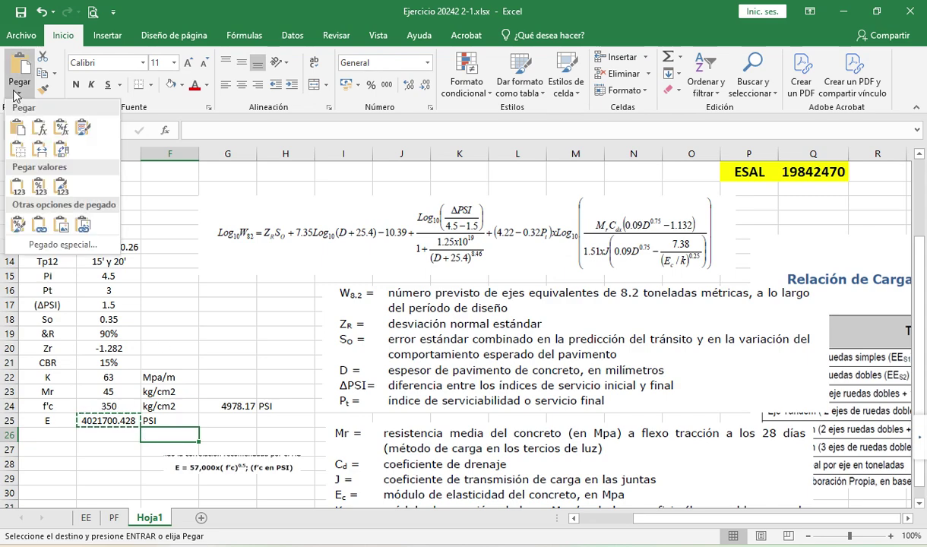
pyautogui.click(17, 185)
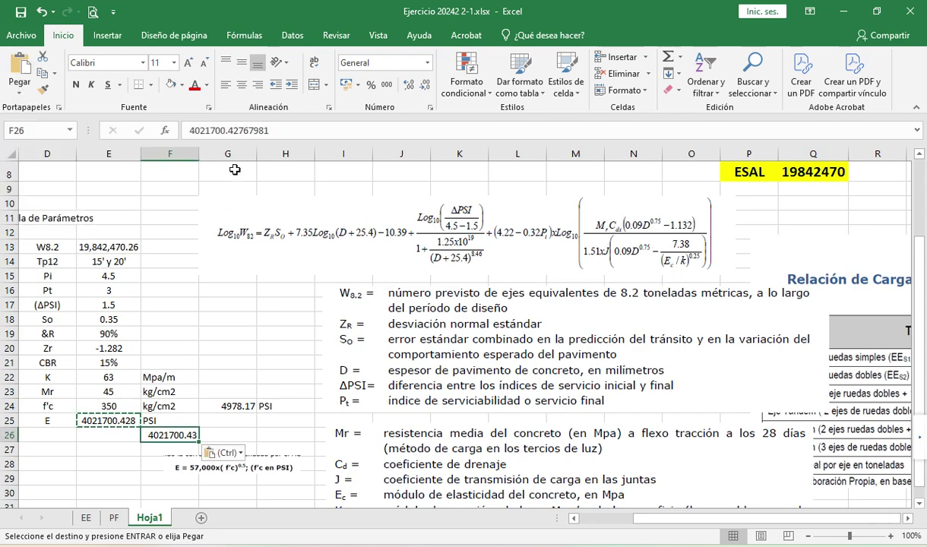
pyautogui.moveTo(268, 131); pyautogui.dragTo(152, 143)
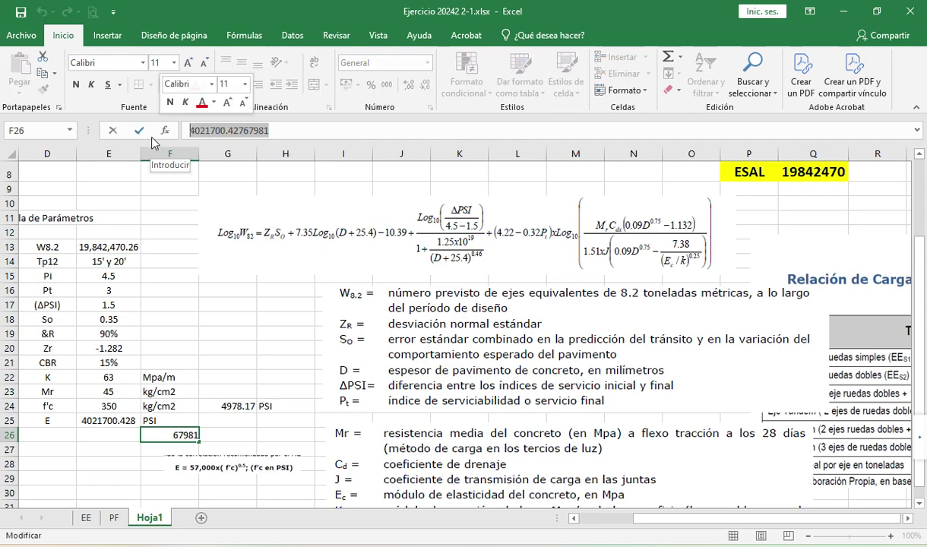
pyautogui.rightClick(201, 131)
pyautogui.click(222, 156)
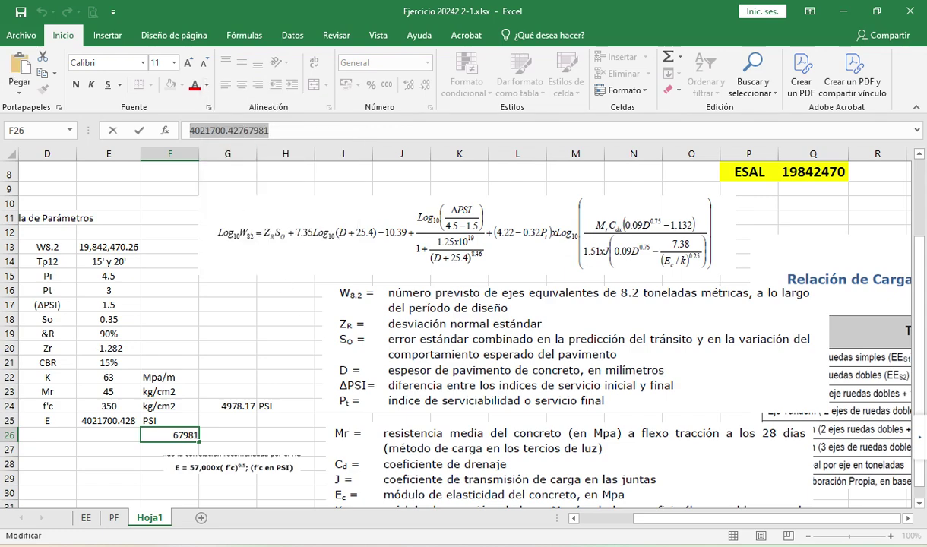
# - Switch to Chrome and search Google for "4021700.42767981 psi a Mpa"
pyautogui.hotkey('alt', 'Tab')
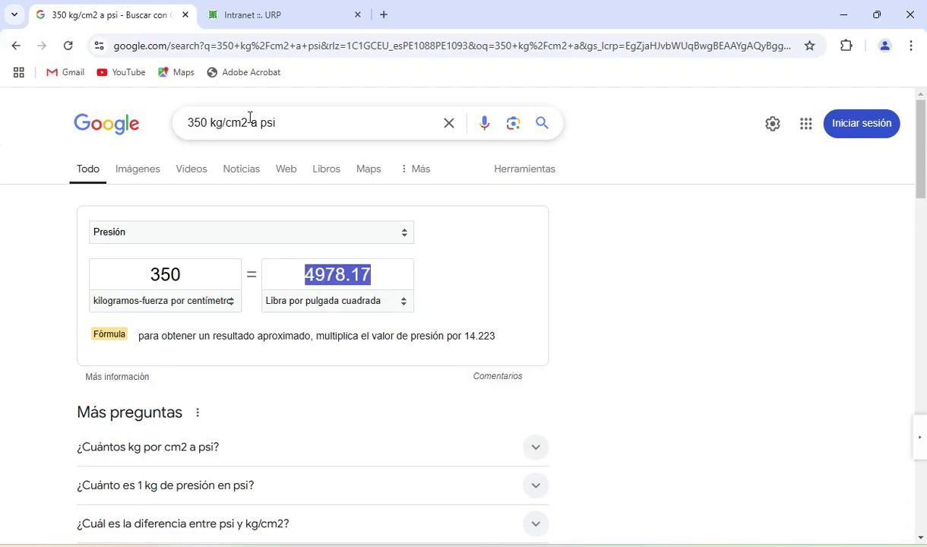
pyautogui.moveTo(285, 124); pyautogui.dragTo(47, 125)
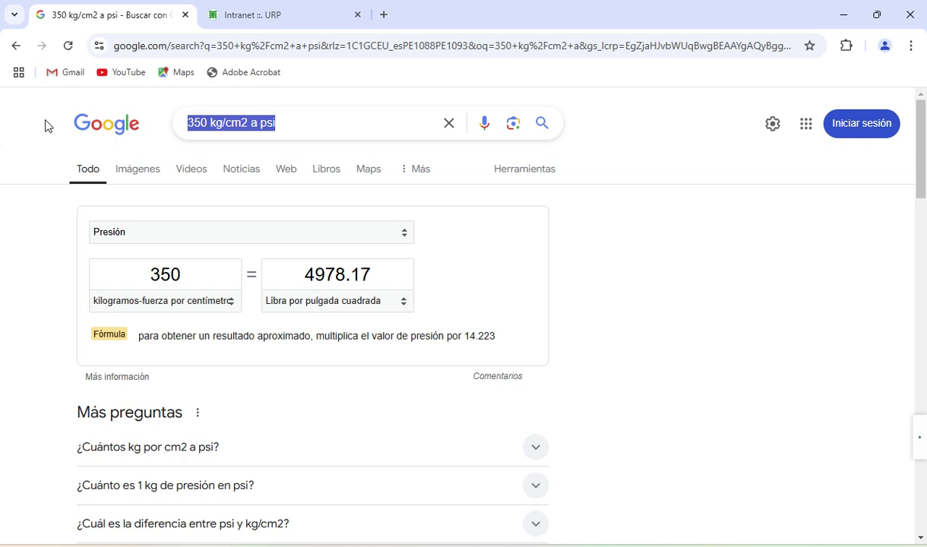
pyautogui.hotkey('ctrl', 'v')
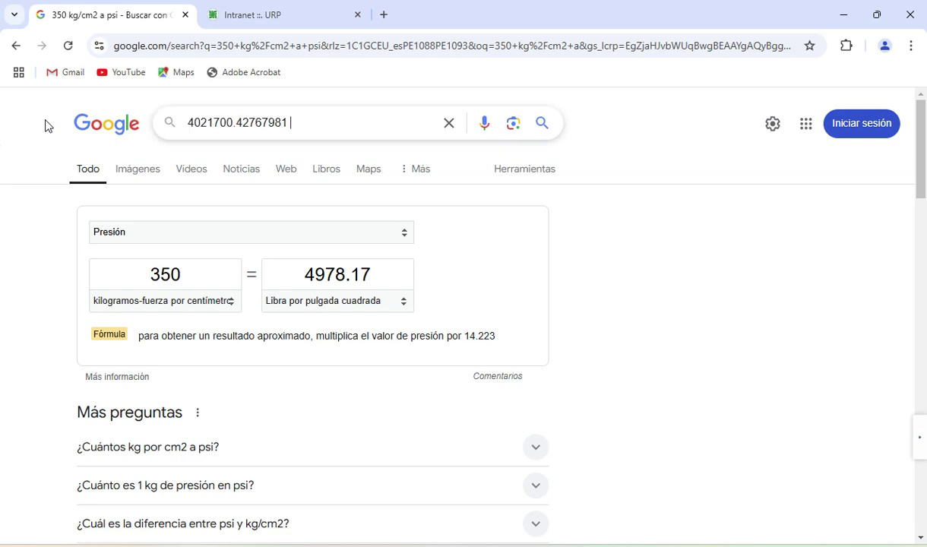
pyautogui.write('psi ')
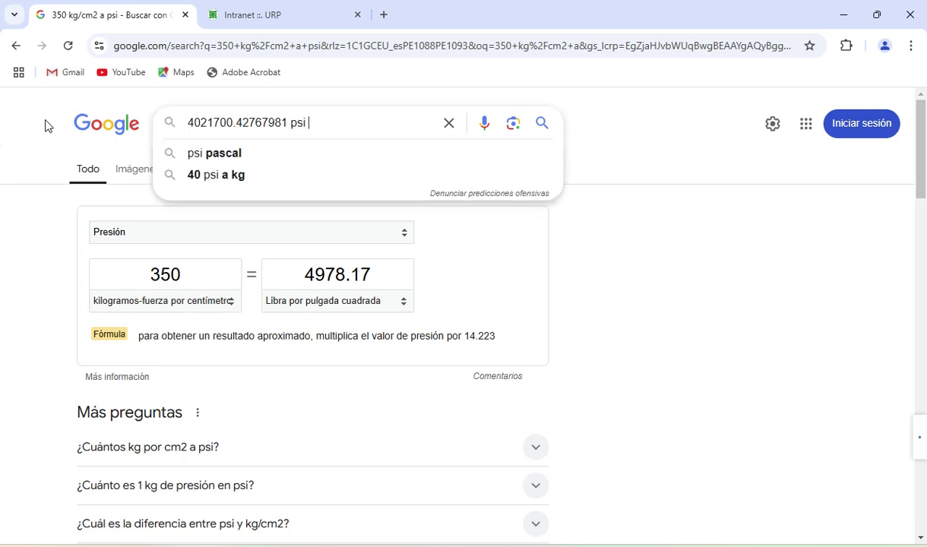
pyautogui.write('a M')
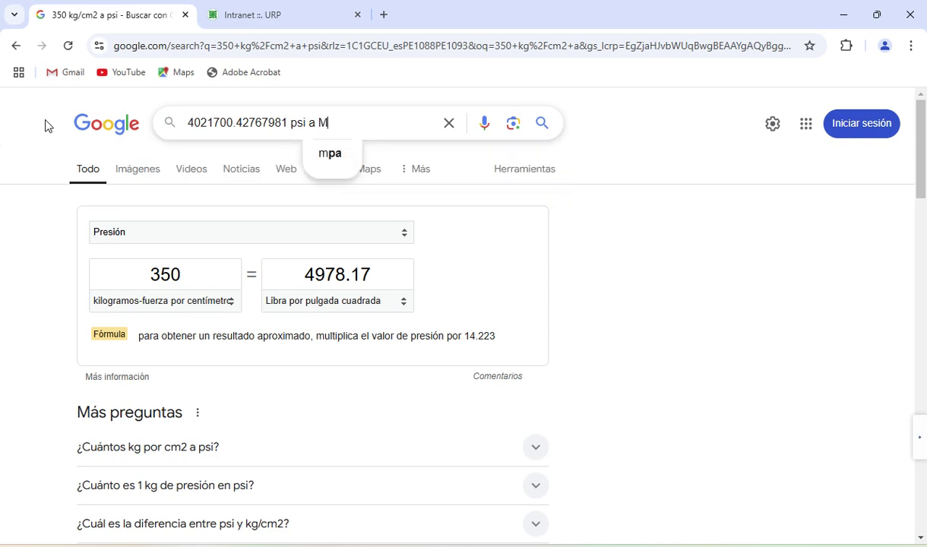
pyautogui.write('pa')
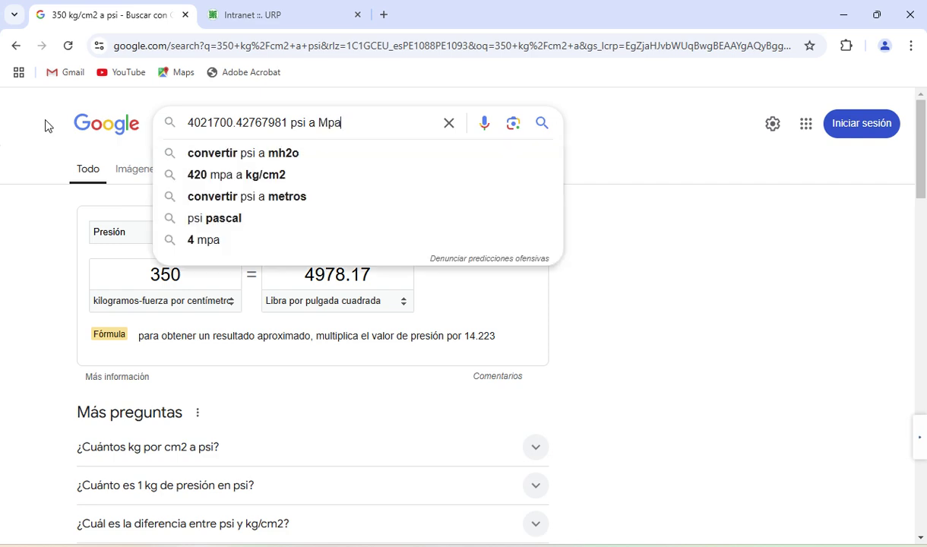
pyautogui.press('Return')
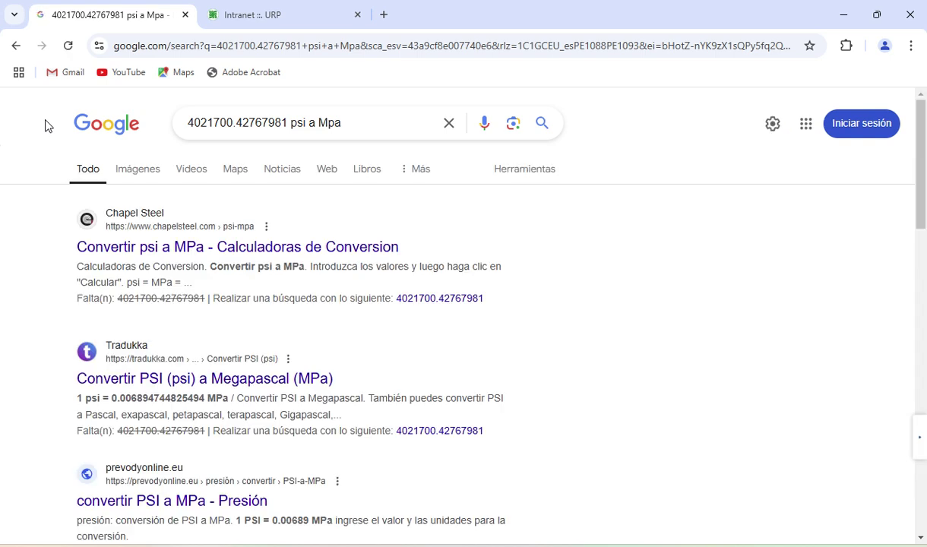
# - Open the Chapel Steel psi to MPa converter, convert 4021700.42767981 psi and copy the MPa result
pyautogui.click(177, 248)
pyautogui.scroll(-4, 259, 281)
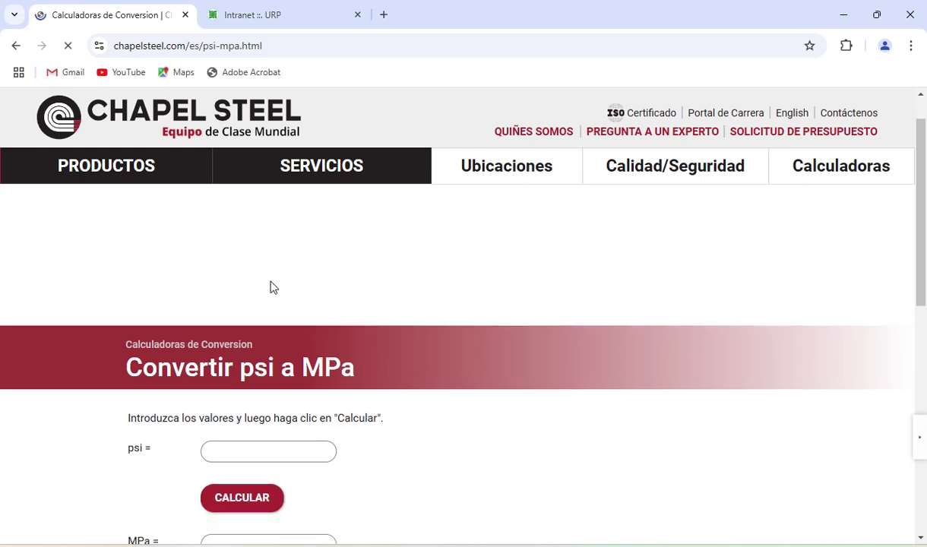
pyautogui.click(223, 207)
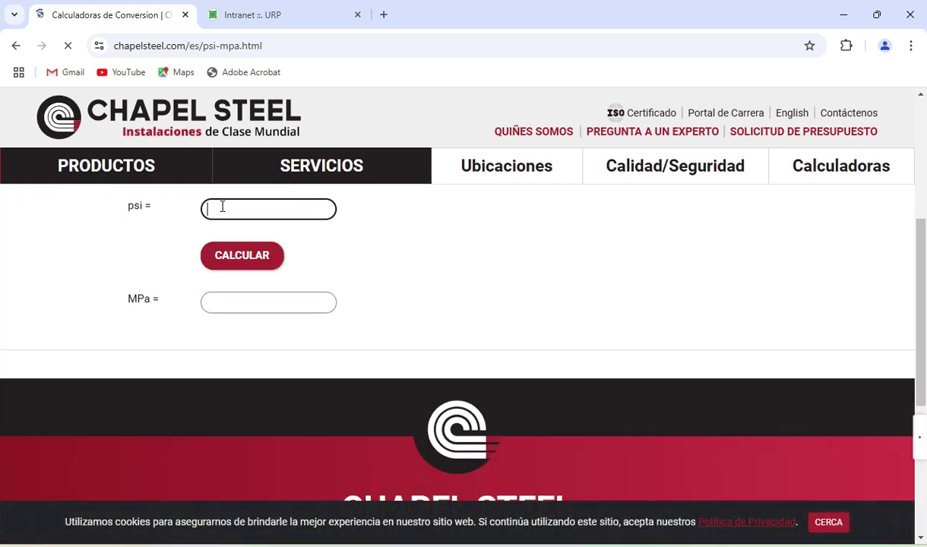
pyautogui.hotkey('ctrl', 'v')
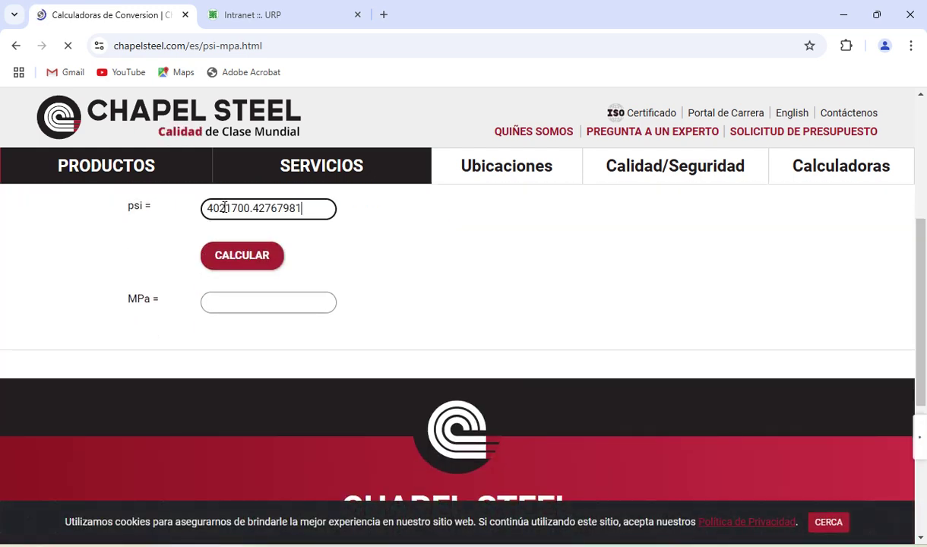
pyautogui.click(242, 259)
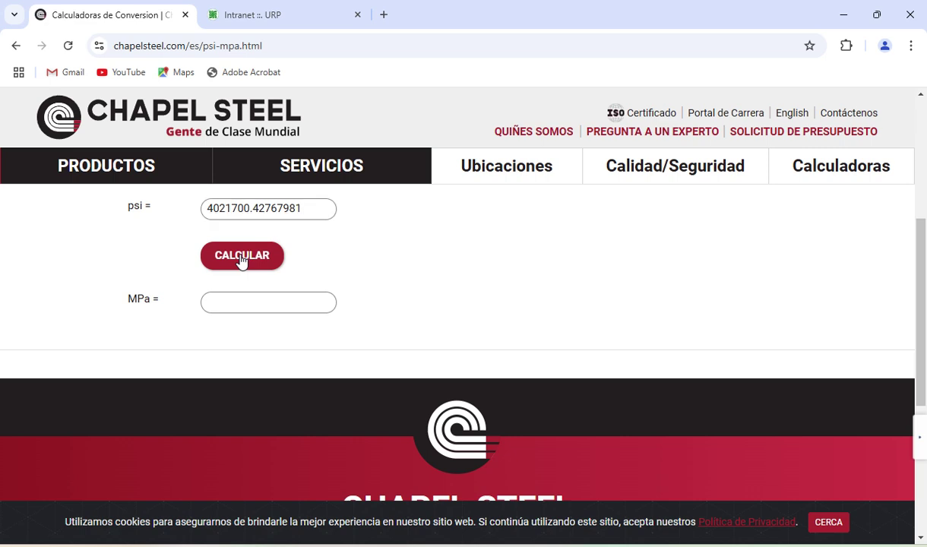
pyautogui.moveTo(330, 303); pyautogui.dragTo(219, 312)
pyautogui.rightClick(232, 312)
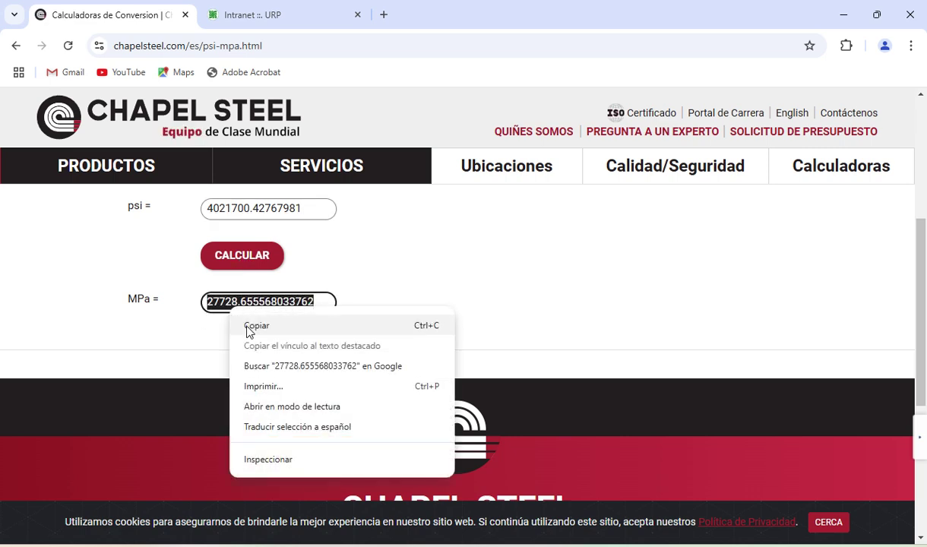
pyautogui.click(247, 325)
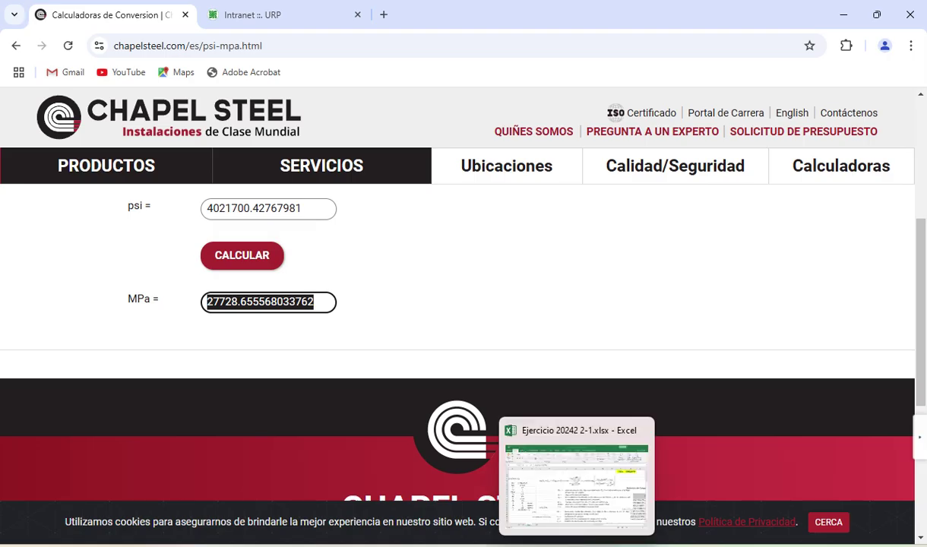
# - Switch to the Excel workbook, paste the converted value 27728.6556 into G25 and enter the unit Mpa in H25
pyautogui.click(575, 448)
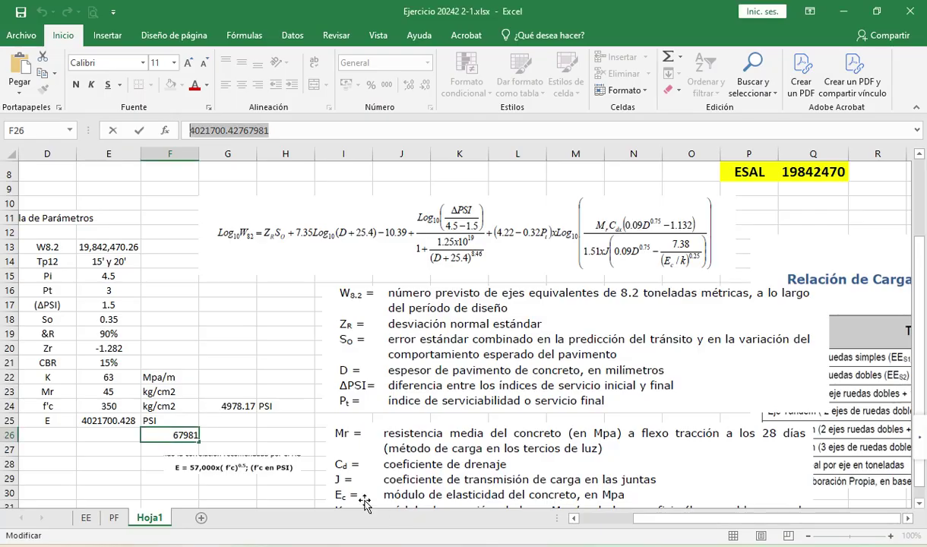
pyautogui.click(211, 424)
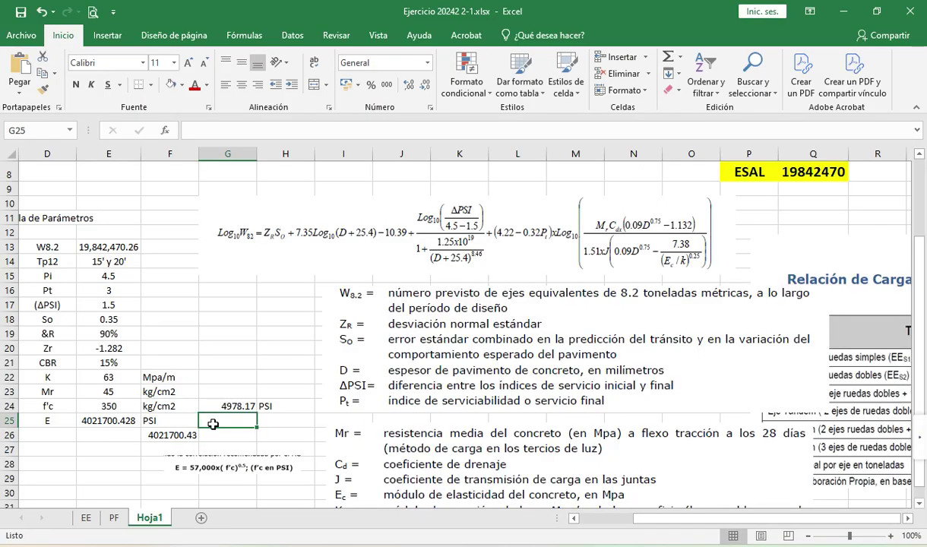
pyautogui.hotkey('ctrl', 'v')
pyautogui.press('Right')
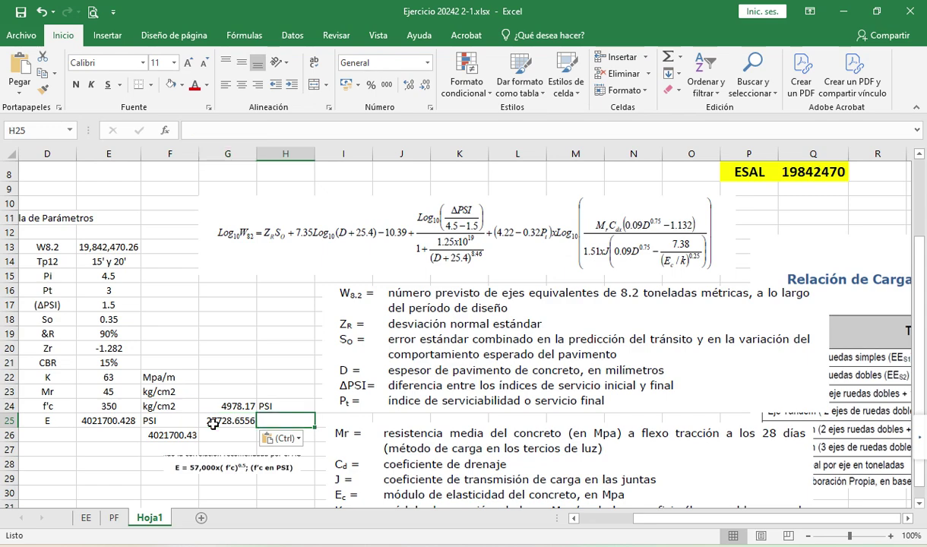
pyautogui.write('Mpa')
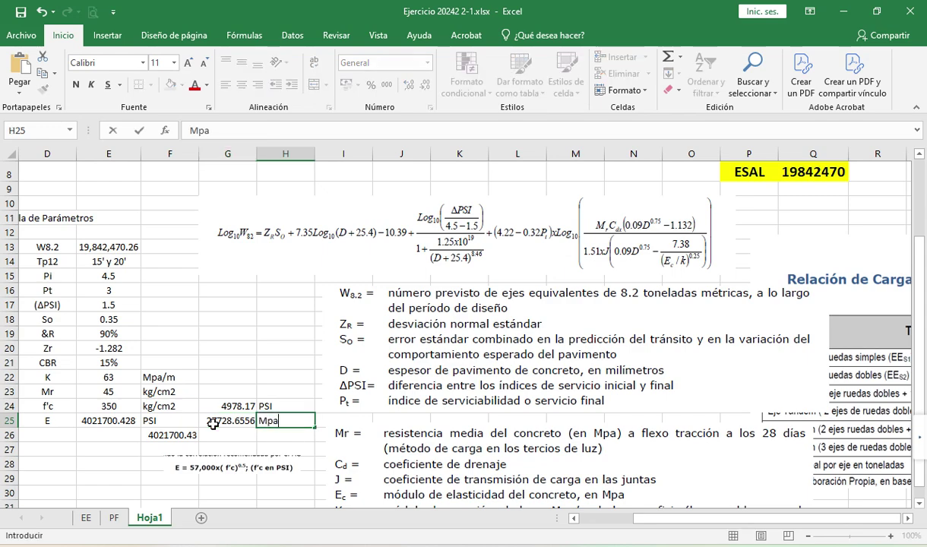
# - Clear the temporary modulus value from F26, nudge the picture of Mr, Cd, J and Ec definitions slightly up and left, and select D26
pyautogui.hotkey('ctrl', 'Return')
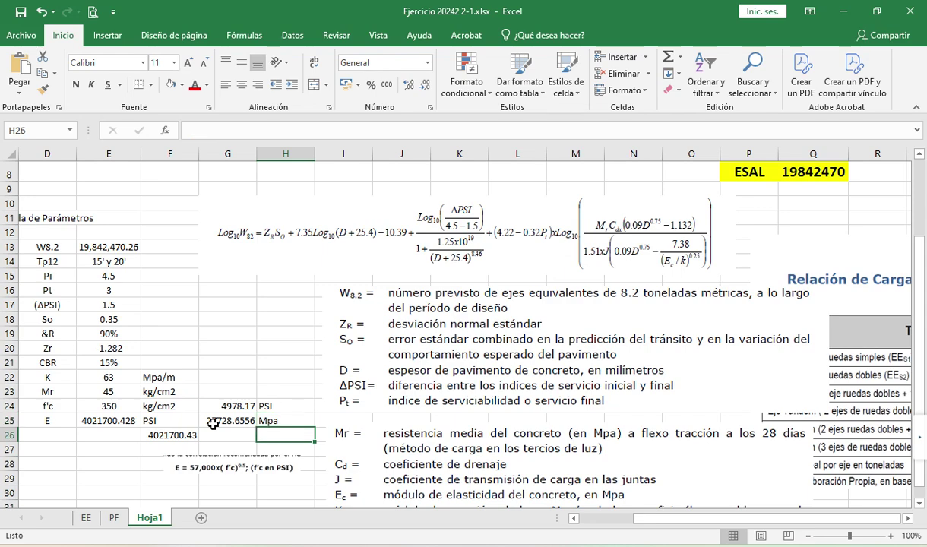
pyautogui.click(213, 428)
pyautogui.press('Left')
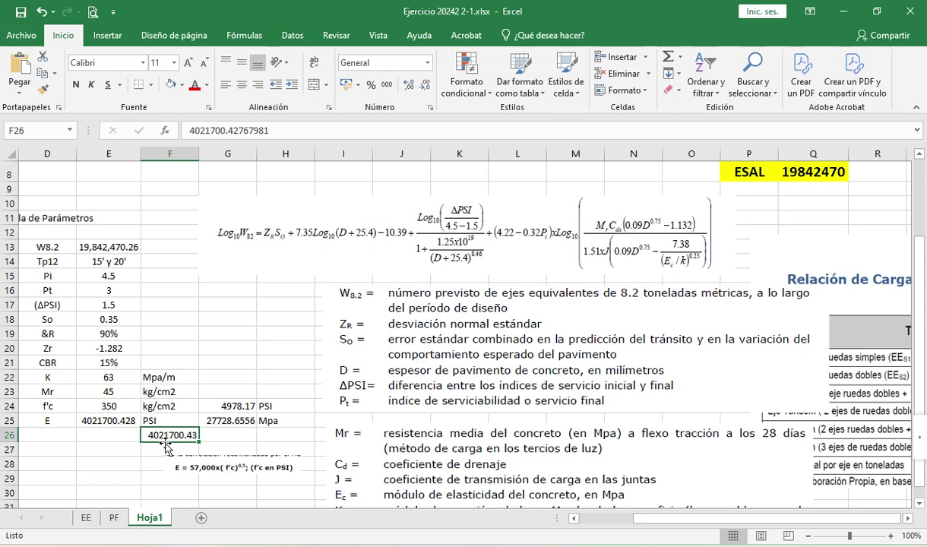
pyautogui.moveTo(166, 447); pyautogui.dragTo(367, 442)
pyautogui.click(47, 435)
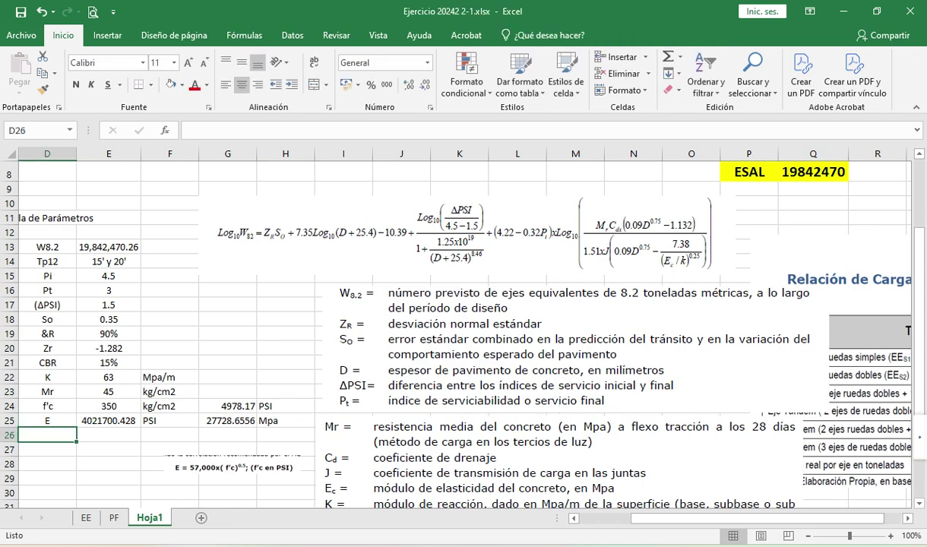
# - Switch to the Suelos, Geología y Pavimentos manual PDF and examine the Drenaje (Cd) section, including Cuadro 14.8 and Cuadro 14.9
pyautogui.click(546, 465)
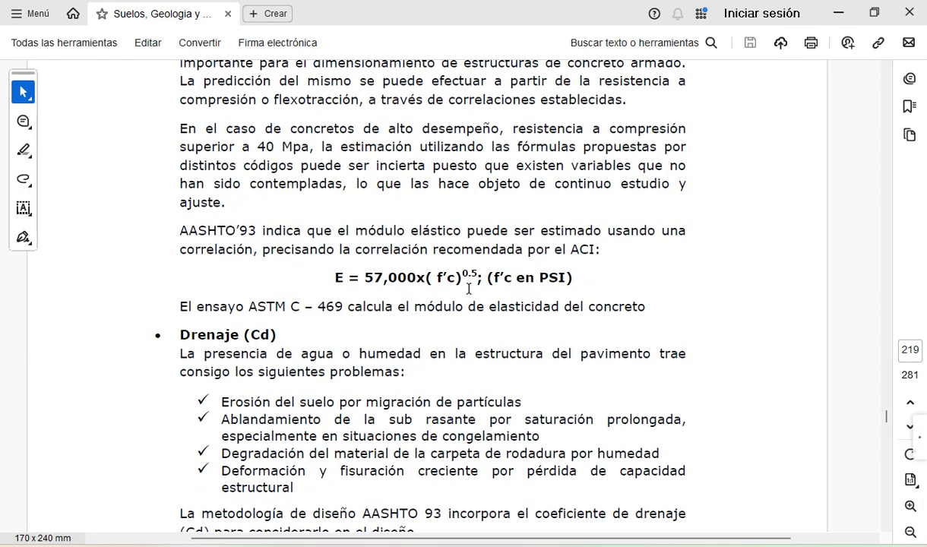
pyautogui.scroll(-5, 469, 289)
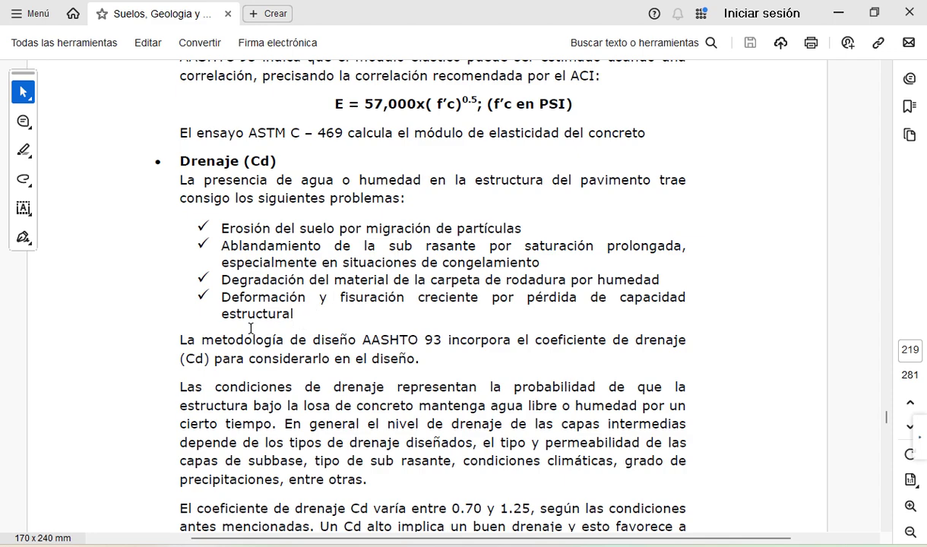
pyautogui.scroll(-5, 250, 328)
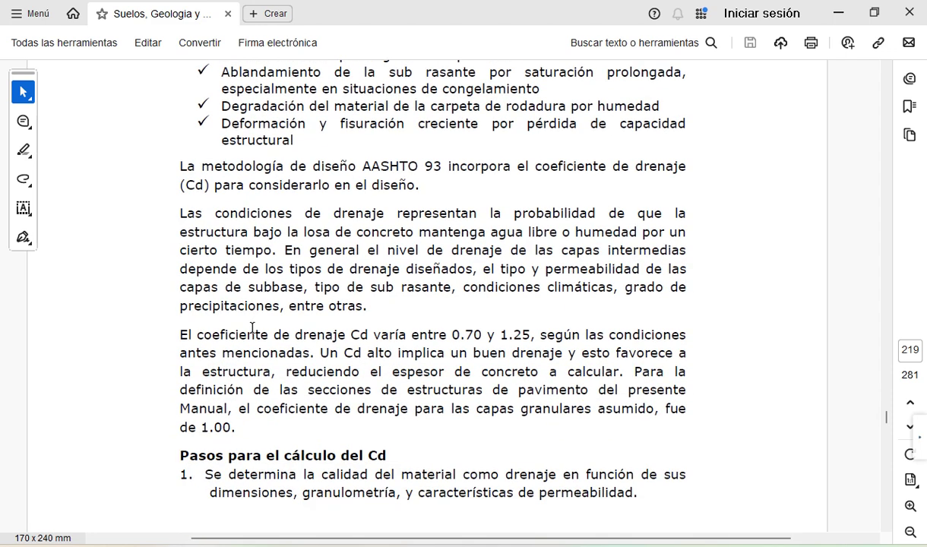
pyautogui.scroll(-2, 252, 328)
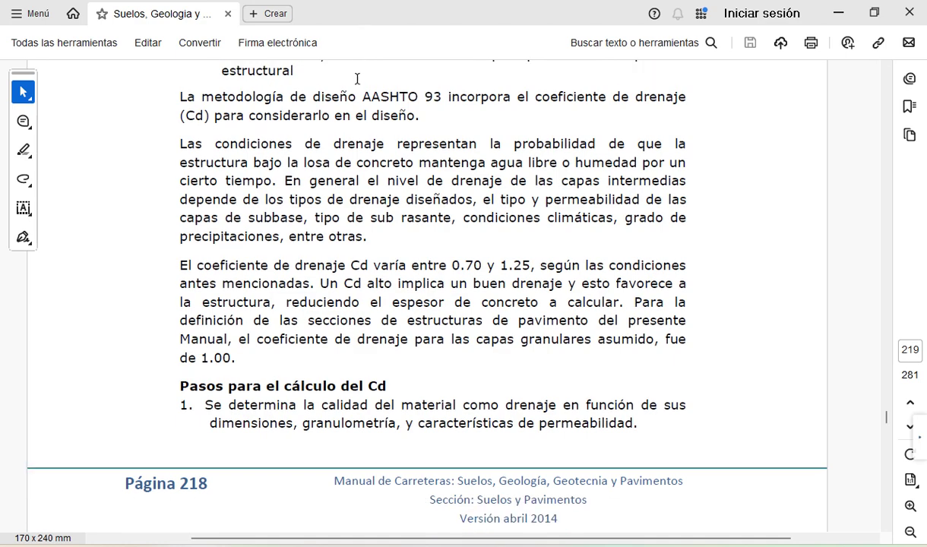
pyautogui.scroll(-7, 359, 88)
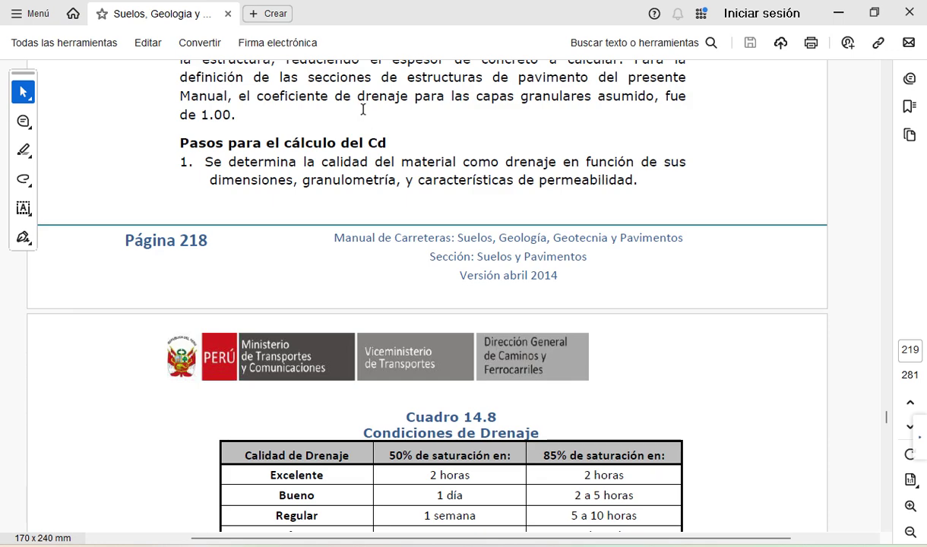
pyautogui.scroll(-7, 363, 107)
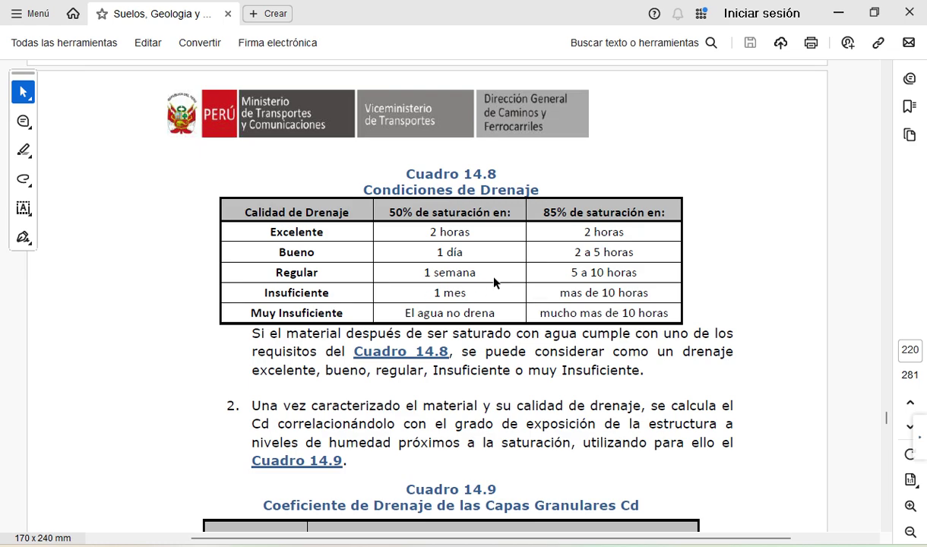
pyautogui.scroll(-3, 483, 291)
pyautogui.scroll(-2, 482, 290)
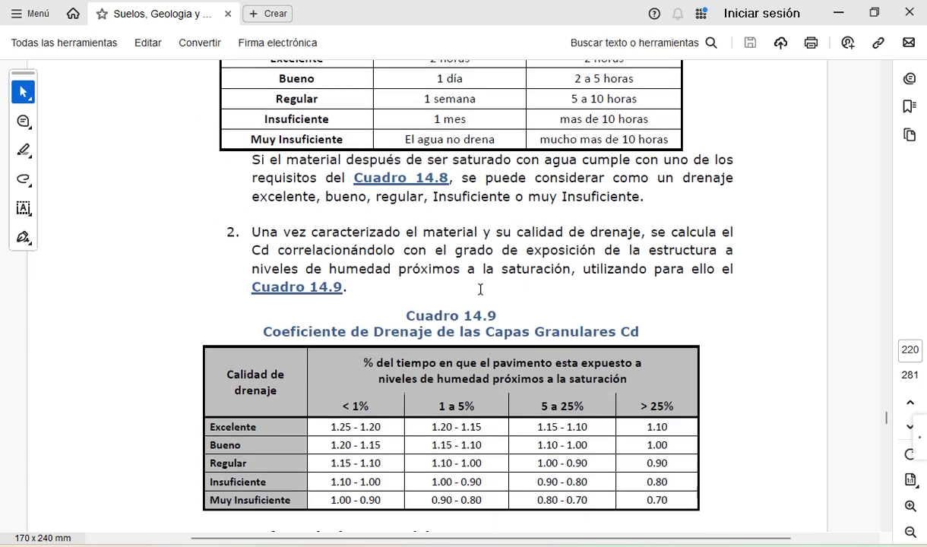
pyautogui.scroll(-3, 480, 290)
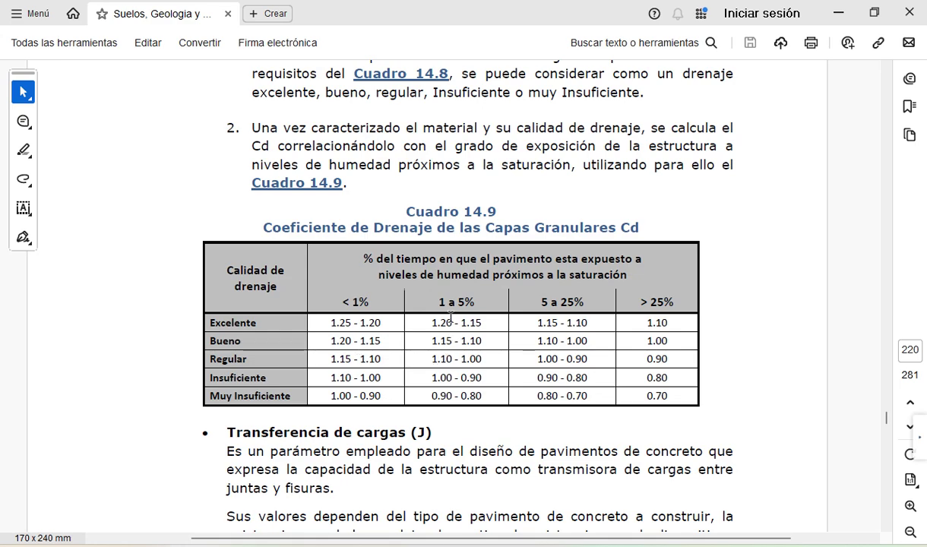
pyautogui.scroll(2, 543, 338)
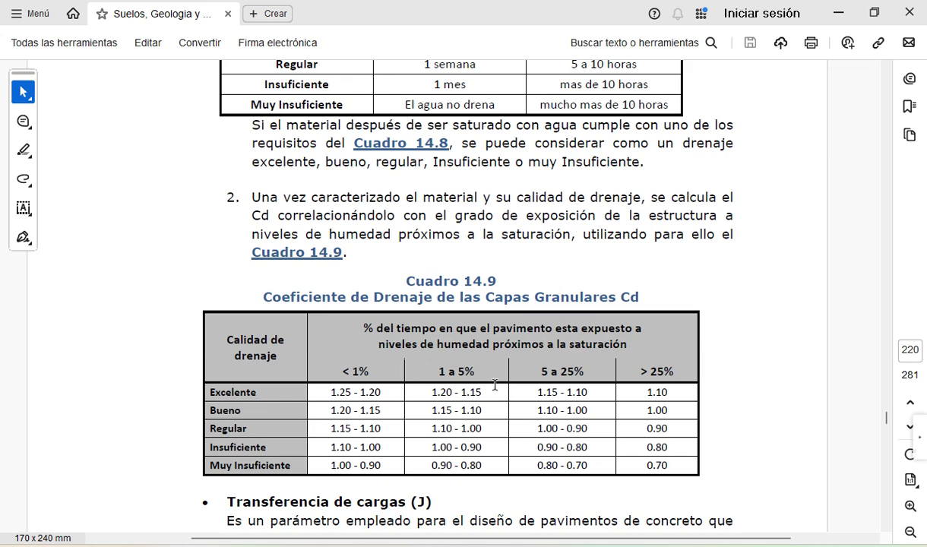
pyautogui.scroll(1, 441, 341)
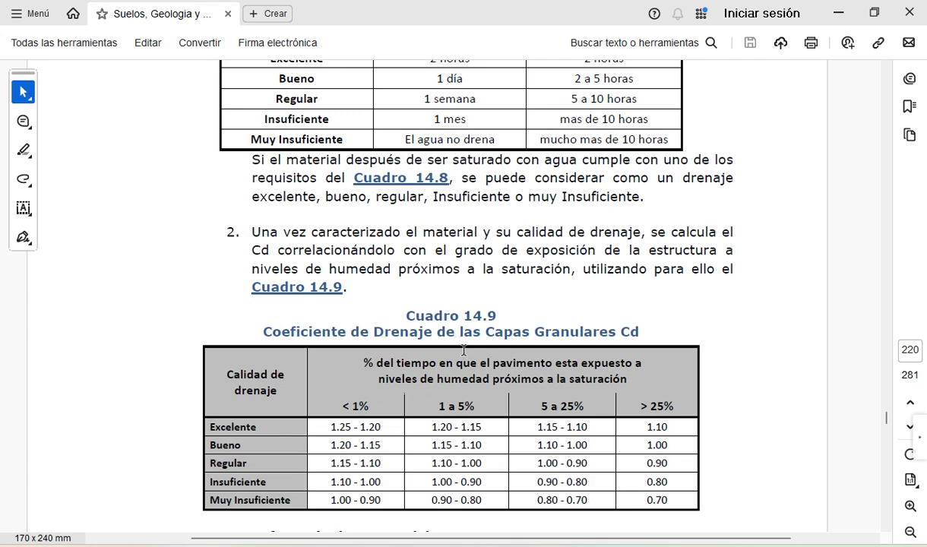
# - Find the drainage coefficient Cd explanation in the road manual and select the assumed value of 1.00 for granular layers
pyautogui.scroll(10, 464, 350)
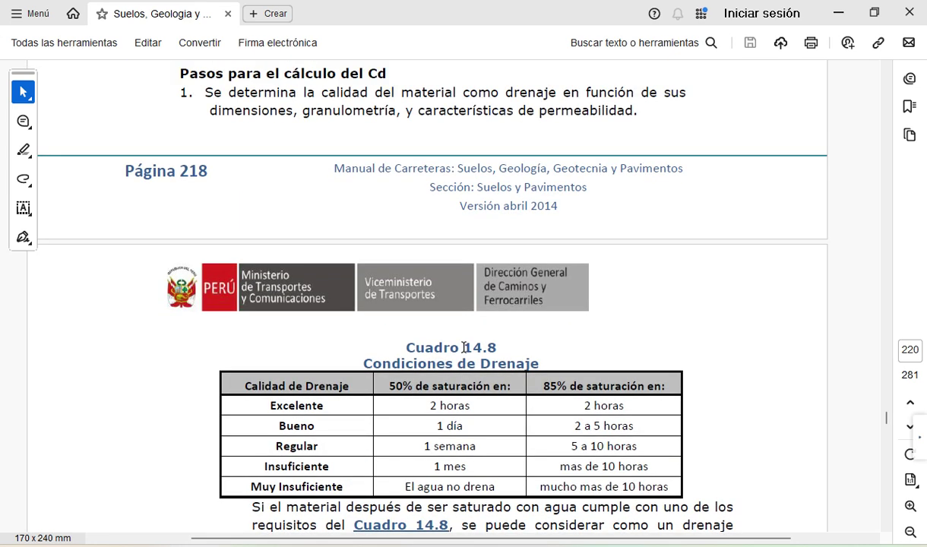
pyautogui.scroll(3, 467, 182)
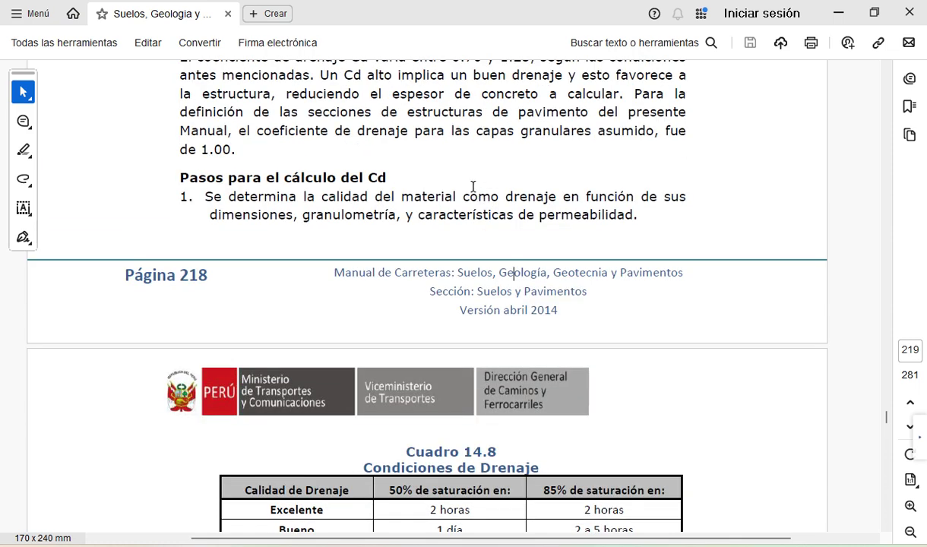
pyautogui.scroll(2, 463, 184)
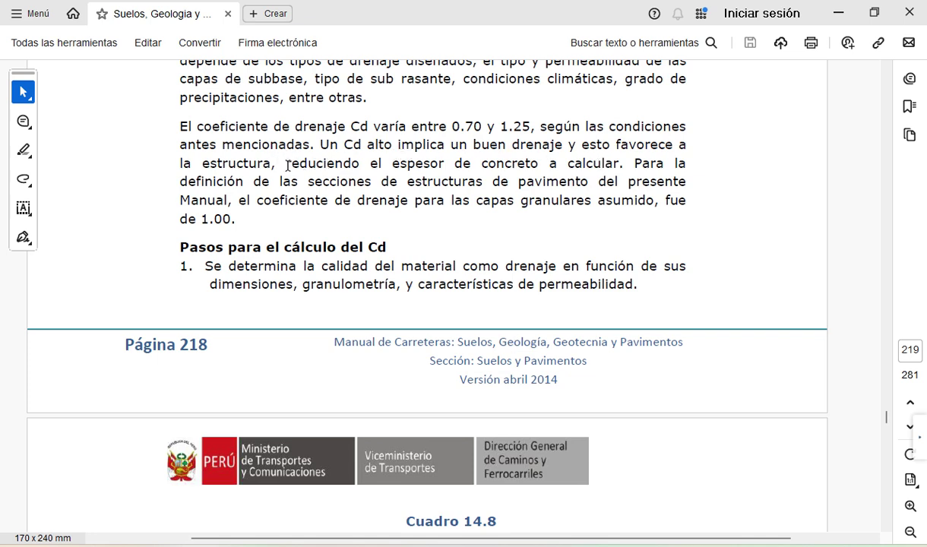
pyautogui.moveTo(287, 165); pyautogui.dragTo(519, 168)
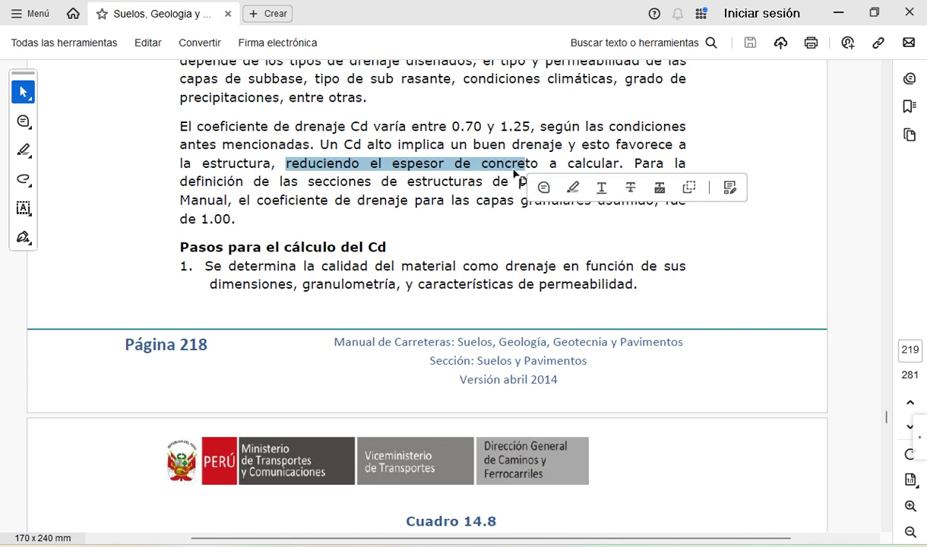
pyautogui.click(271, 200)
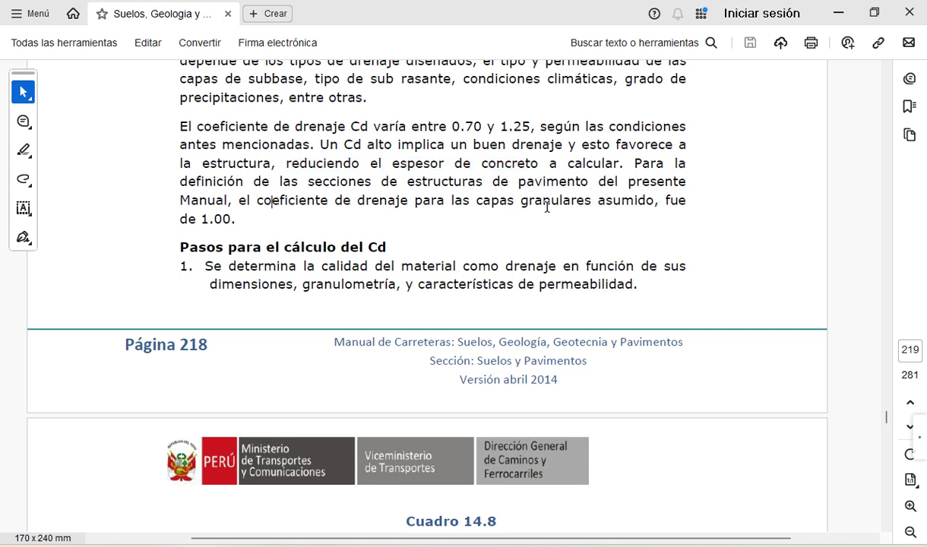
pyautogui.moveTo(236, 219); pyautogui.dragTo(158, 219)
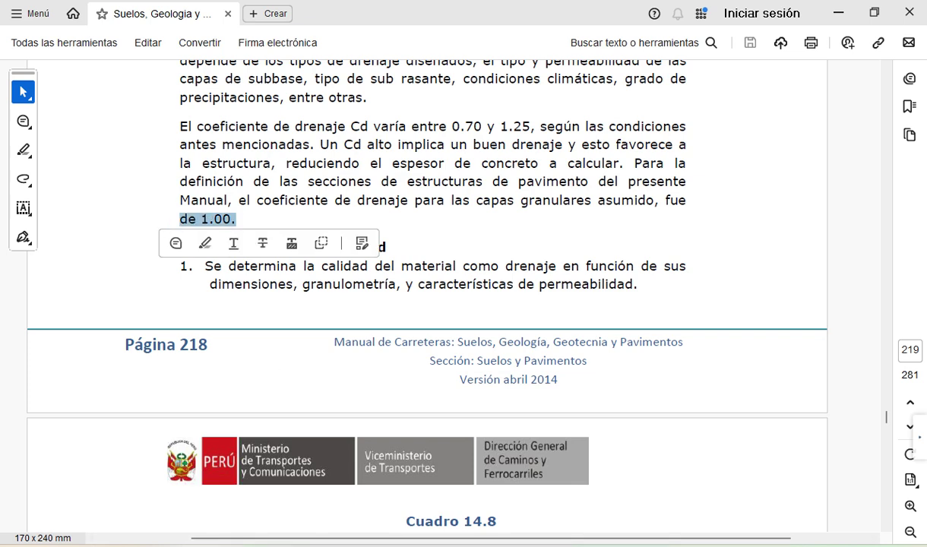
# - Switch to the Excel workbook and add the parameter Cd with a value of 1 in D26:E26 of the parameter table
pyautogui.moveTo(608, 546)
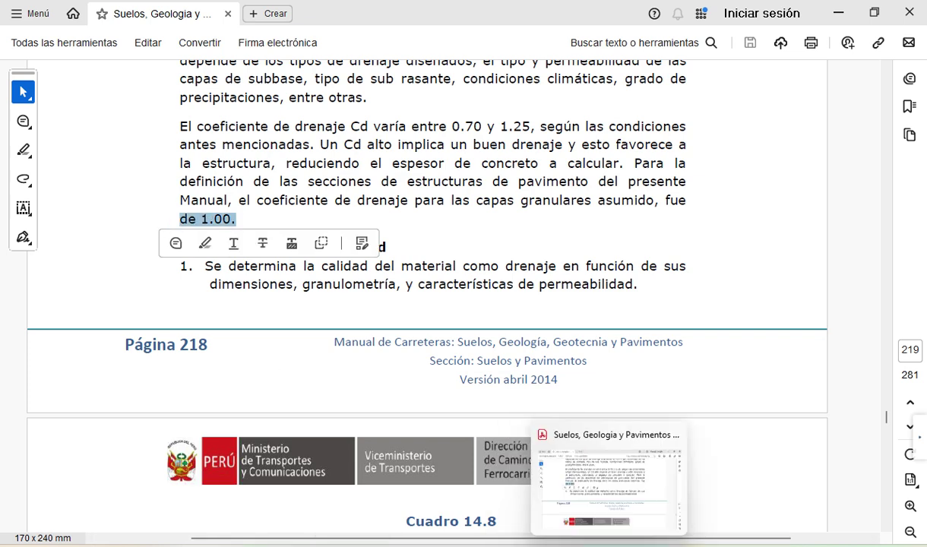
pyautogui.click(574, 546)
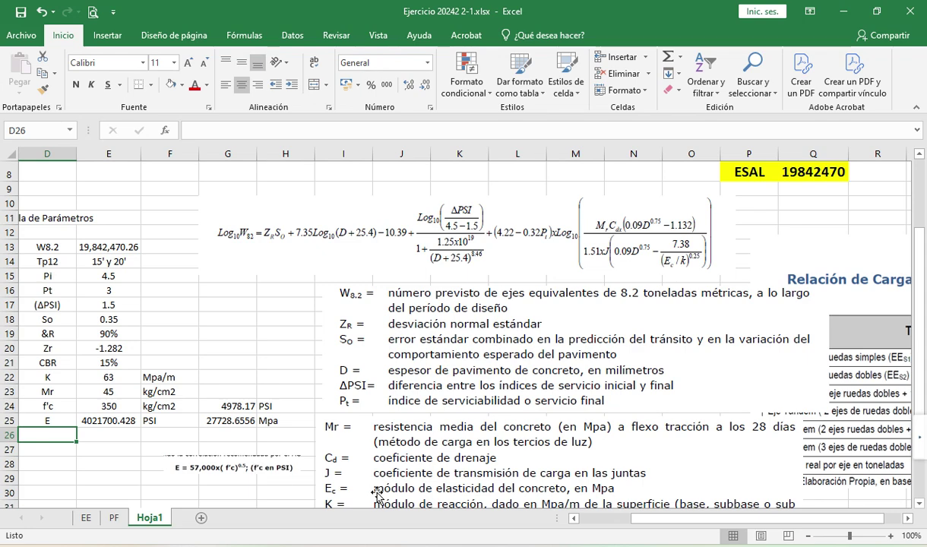
pyautogui.write('Cd')
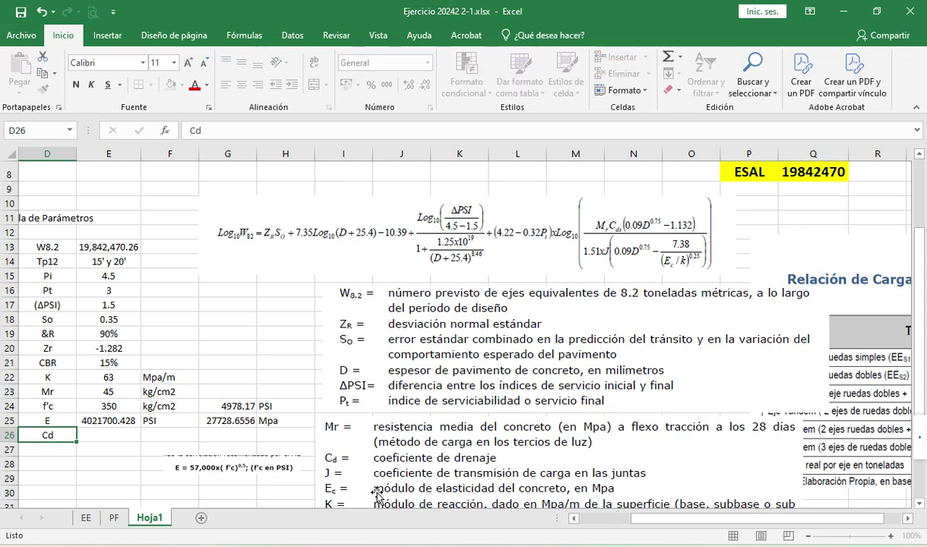
pyautogui.press('Tab')
pyautogui.write('1')
pyautogui.press('Return')
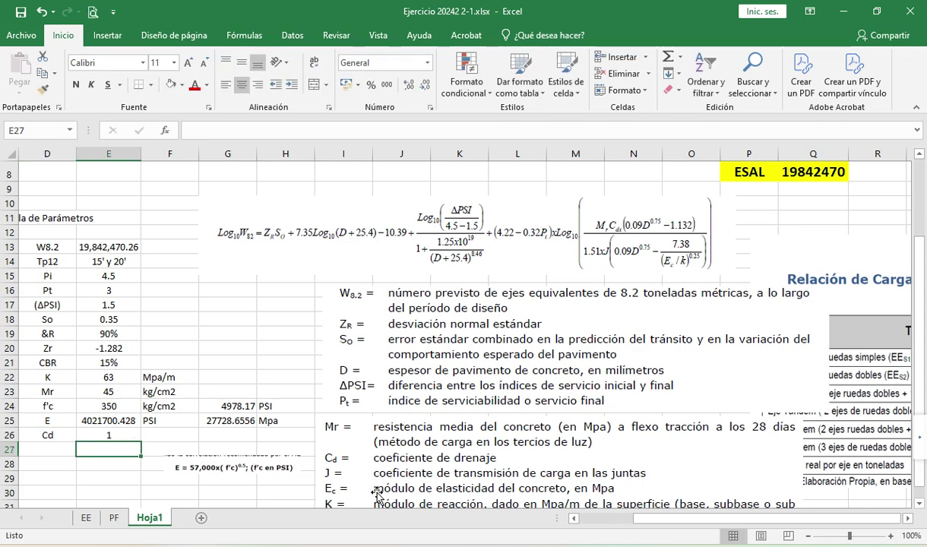
pyautogui.press('Left')
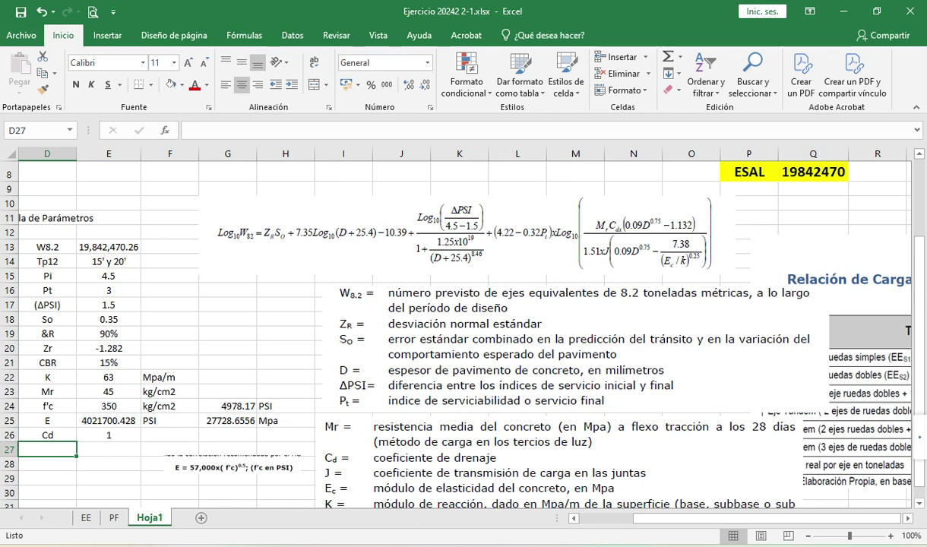
# - Return to the PDF manual and examine the load transfer coefficients J for concrete shoulders with and without dowels in Cuadro 14.10
pyautogui.moveTo(609, 546)
pyautogui.click(604, 478)
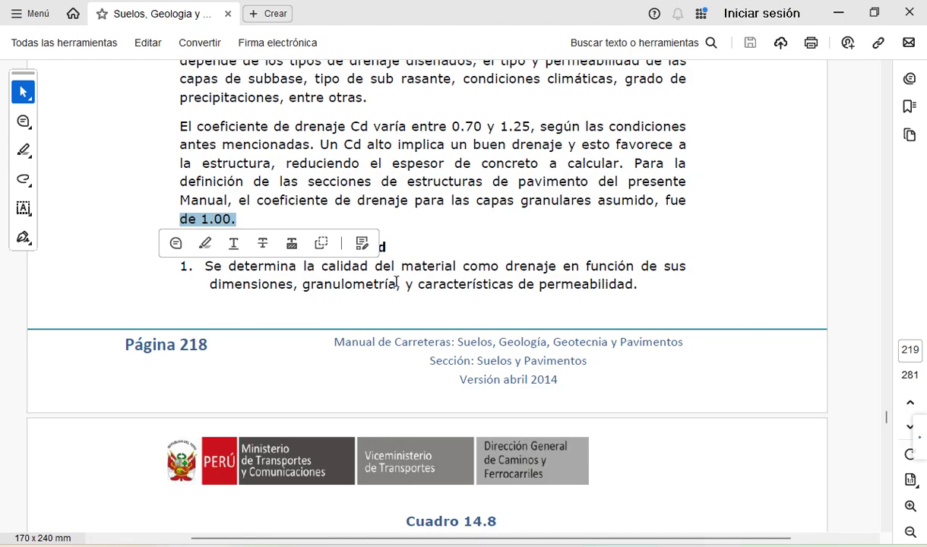
pyautogui.scroll(-5, 393, 289)
pyautogui.scroll(-10, 399, 329)
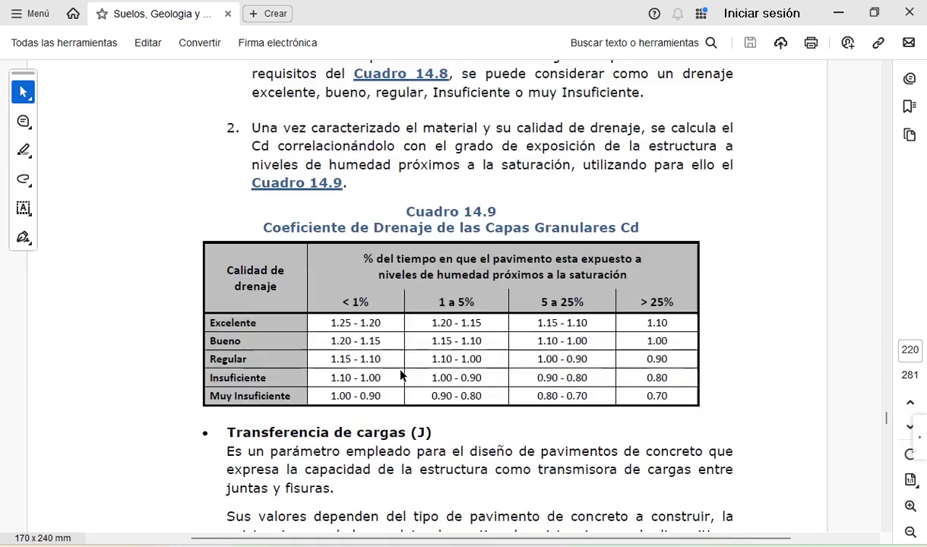
pyautogui.scroll(-3, 402, 365)
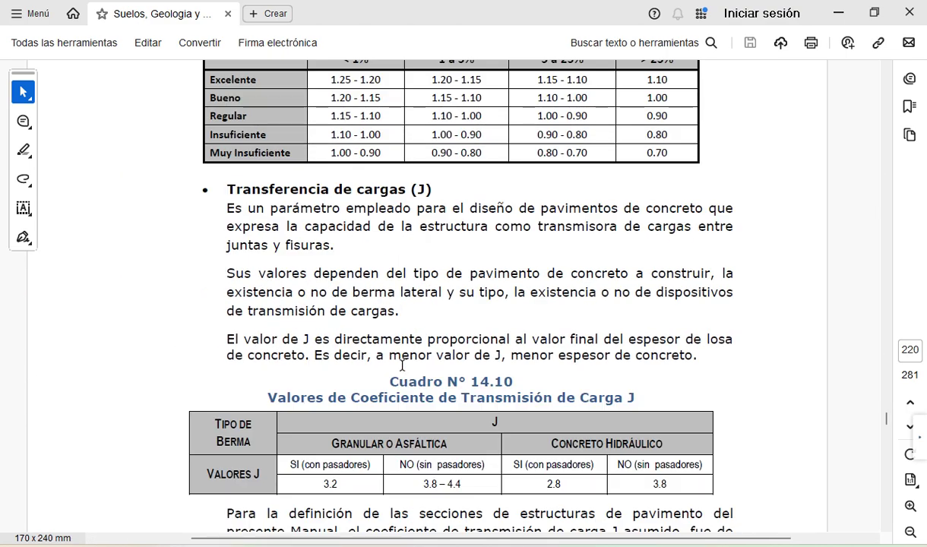
pyautogui.scroll(-1, 403, 366)
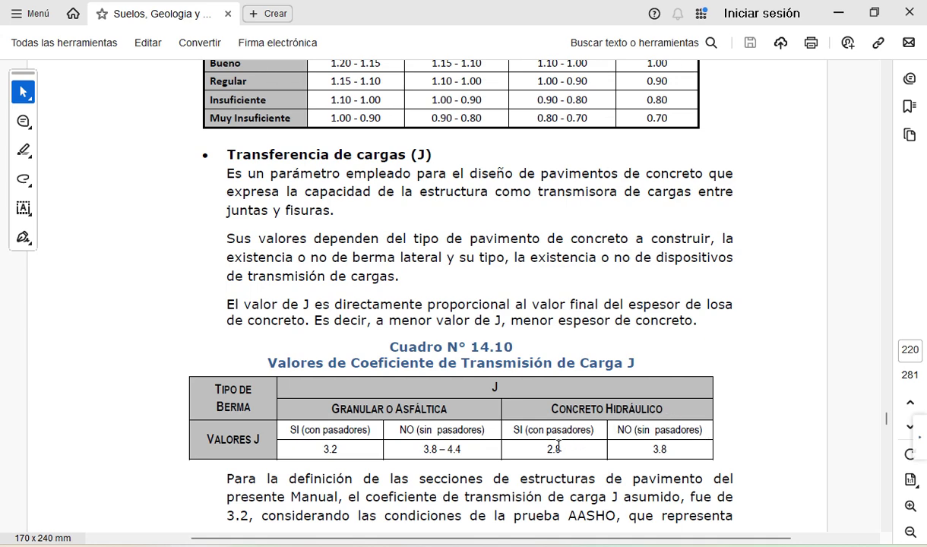
pyautogui.moveTo(566, 455); pyautogui.dragTo(535, 444)
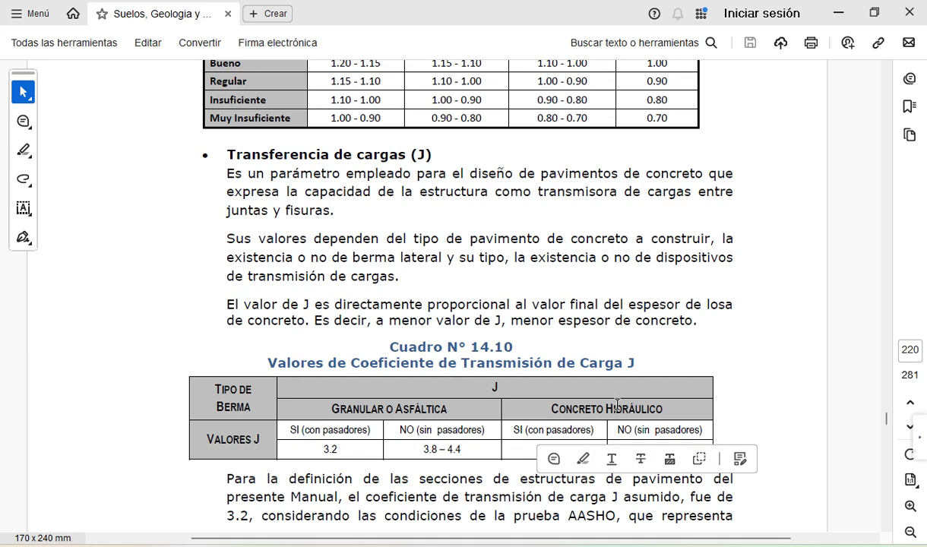
pyautogui.click(657, 447)
pyautogui.moveTo(635, 430); pyautogui.dragTo(669, 451)
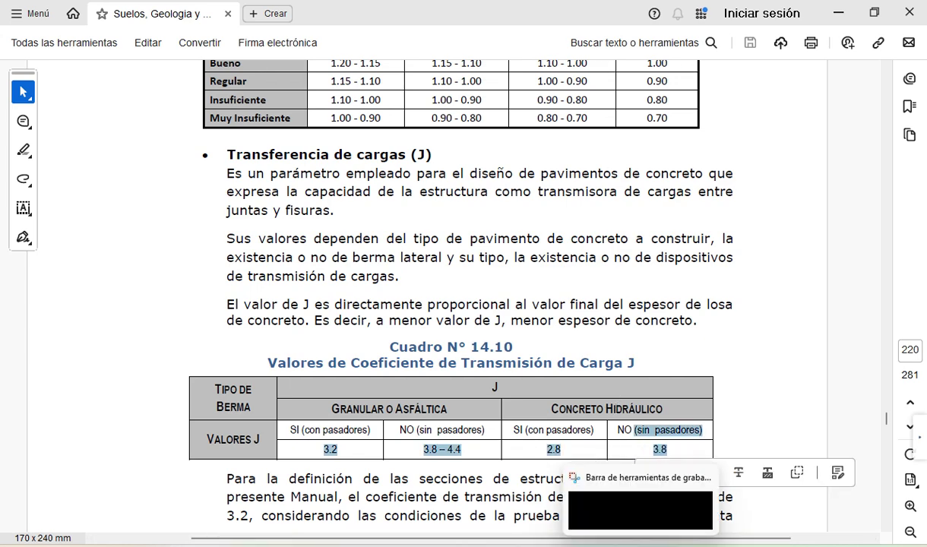
# - In the Excel workbook, add J as 2.8 with the note "Con pasadores" in row 27, and shift the elastic modulus formula picture off that note
pyautogui.moveTo(578, 544)
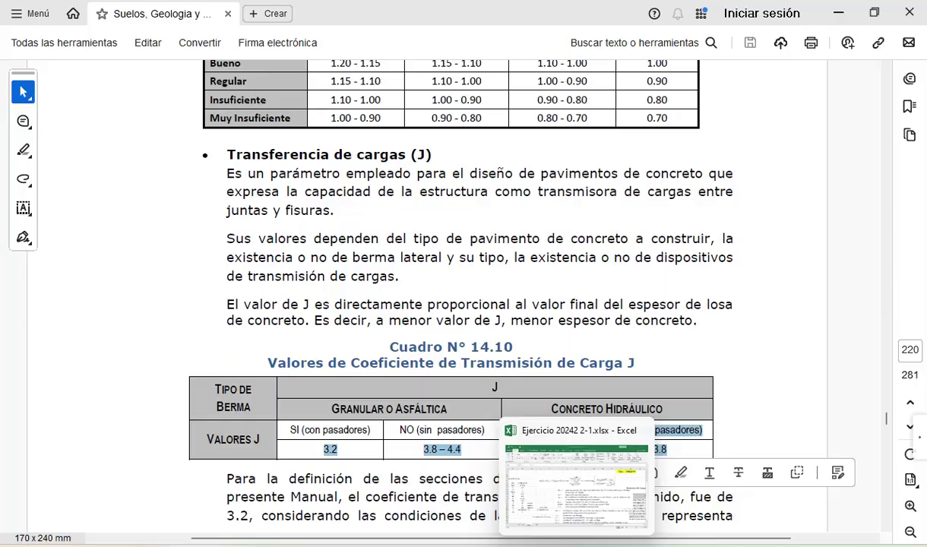
pyautogui.click(578, 478)
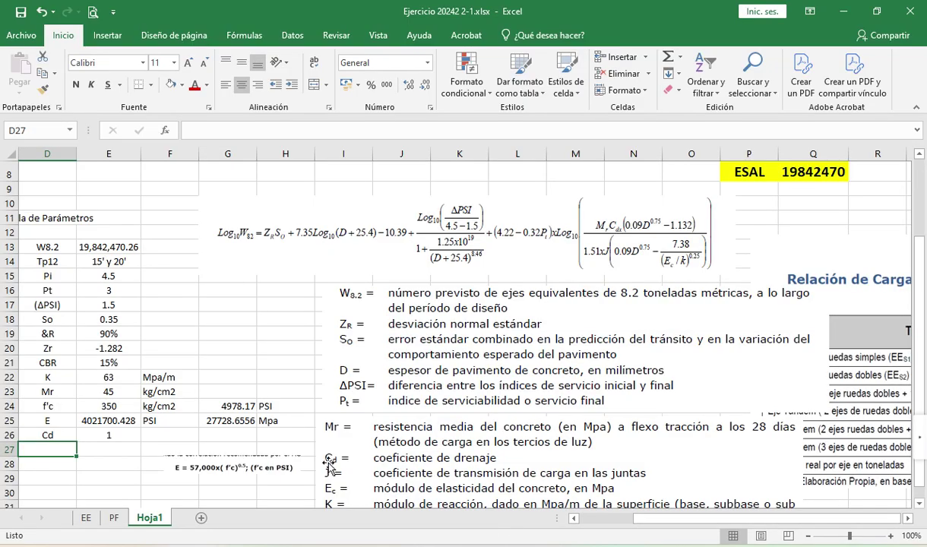
pyautogui.write('J')
pyautogui.press('Tab')
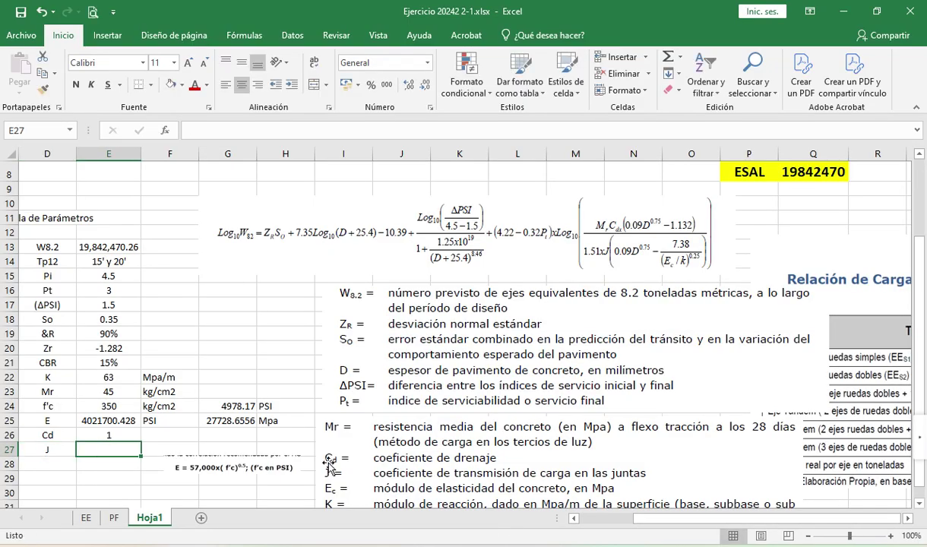
pyautogui.write('2.8')
pyautogui.press('Tab')
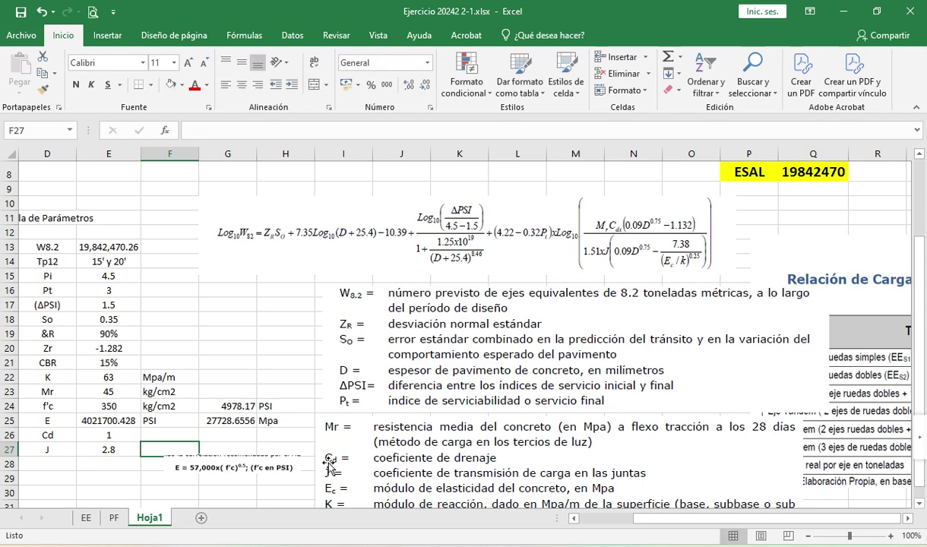
pyautogui.write('C')
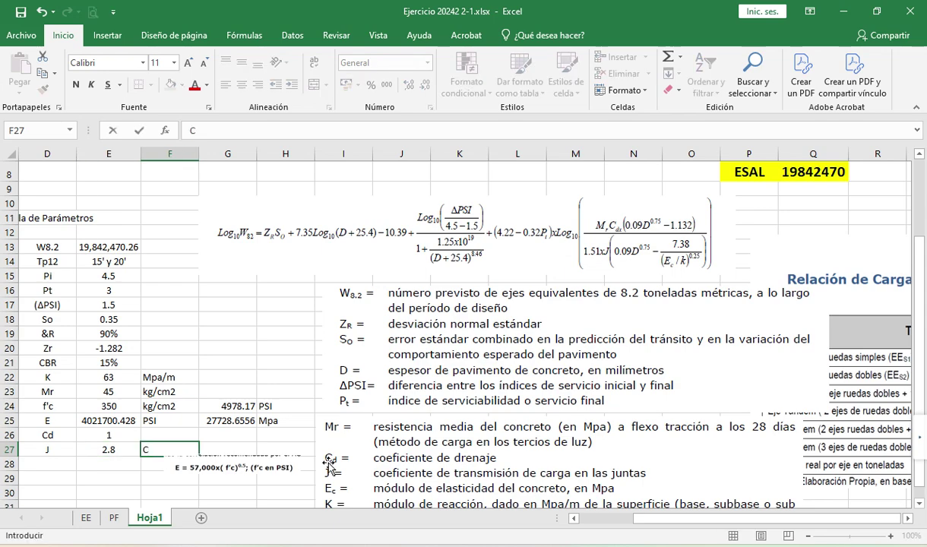
pyautogui.write('on pasadore')
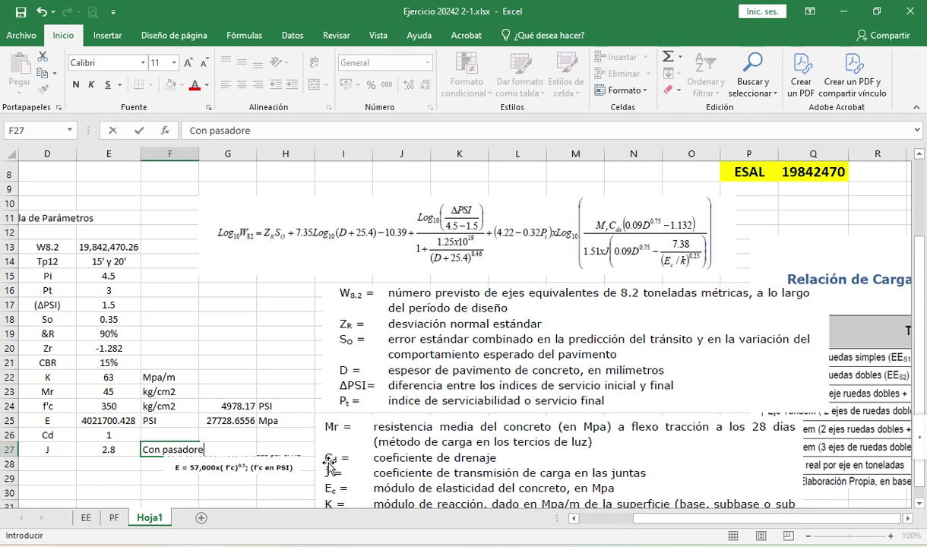
pyautogui.write('s')
pyautogui.press('Return')
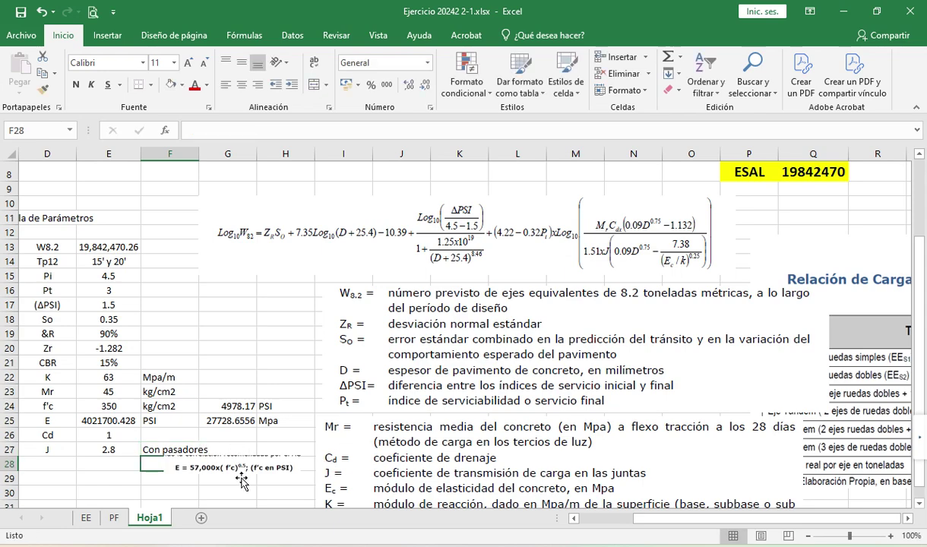
pyautogui.moveTo(241, 467); pyautogui.dragTo(284, 442)
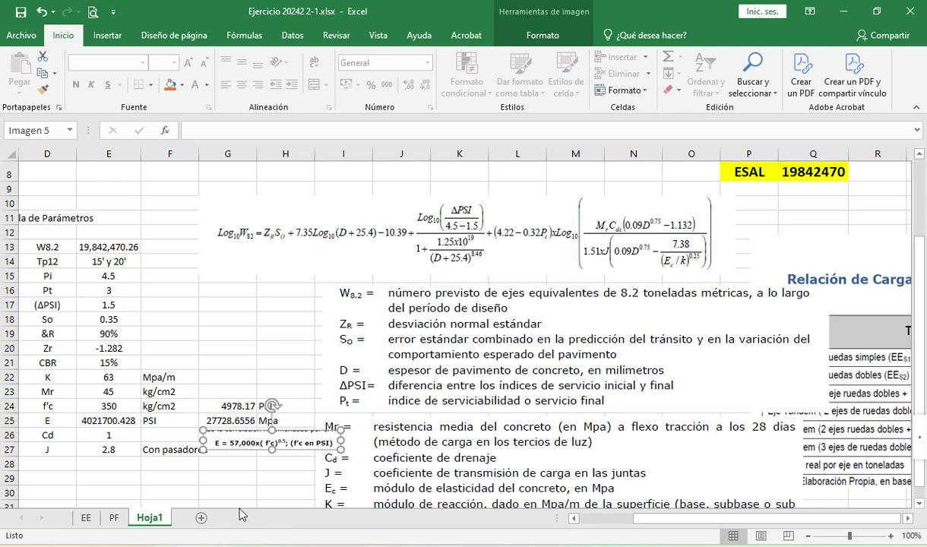
pyautogui.click(45, 463)
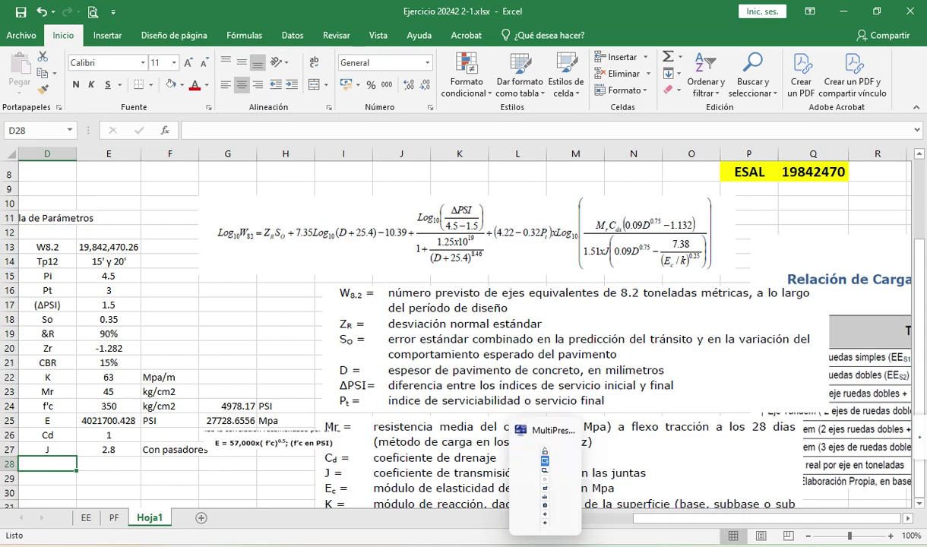
# - Go back to the PDF manual and look up the minimum concrete slab thickness in section 14.2 on rigid pavement structures
pyautogui.moveTo(577, 543)
pyautogui.click(635, 544)
pyautogui.scroll(-8, 491, 316)
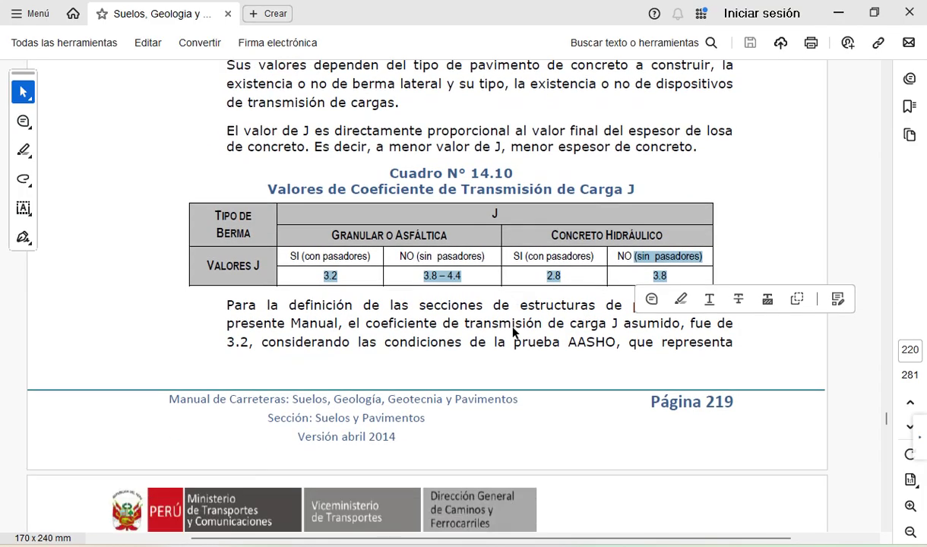
pyautogui.scroll(-4, 500, 333)
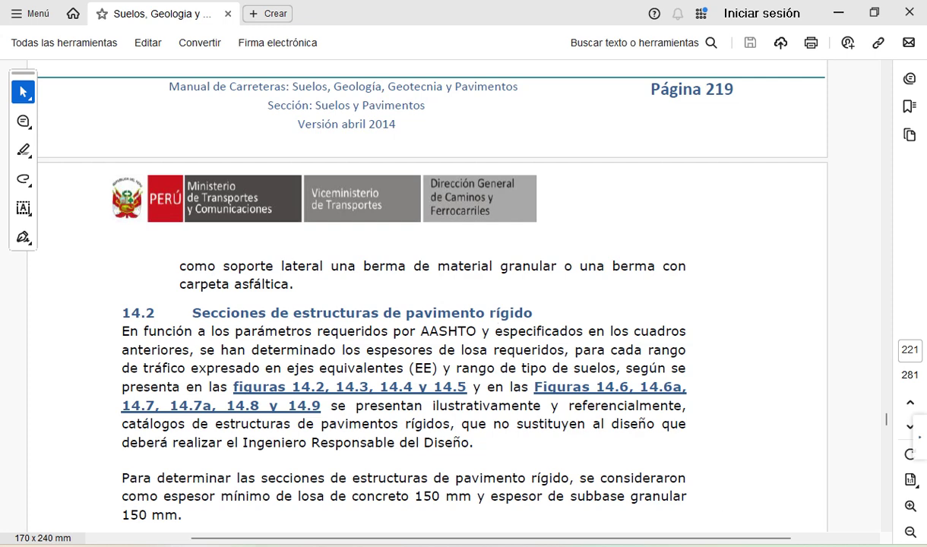
pyautogui.scroll(-1, 405, 477)
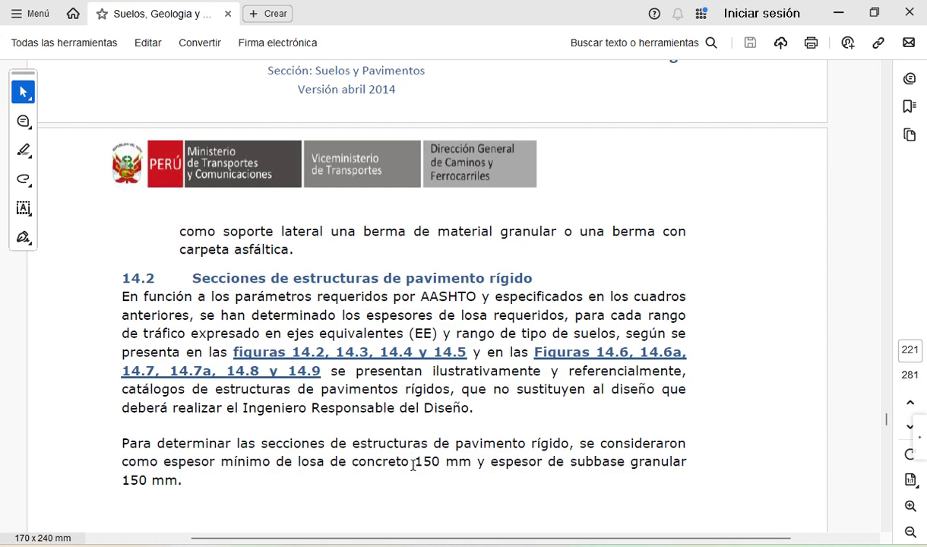
pyautogui.moveTo(414, 452); pyautogui.dragTo(471, 462)
pyautogui.click(487, 462)
# - Return to the Excel workbook and add the slab thickness D as 150 with the unit mm in row 28
pyautogui.hotkey('alt', 'Tab')
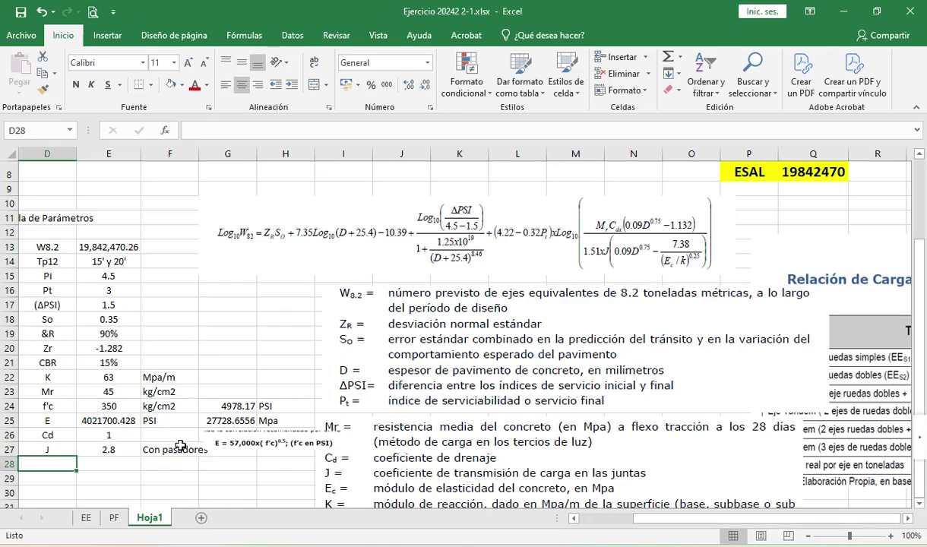
pyautogui.write('D')
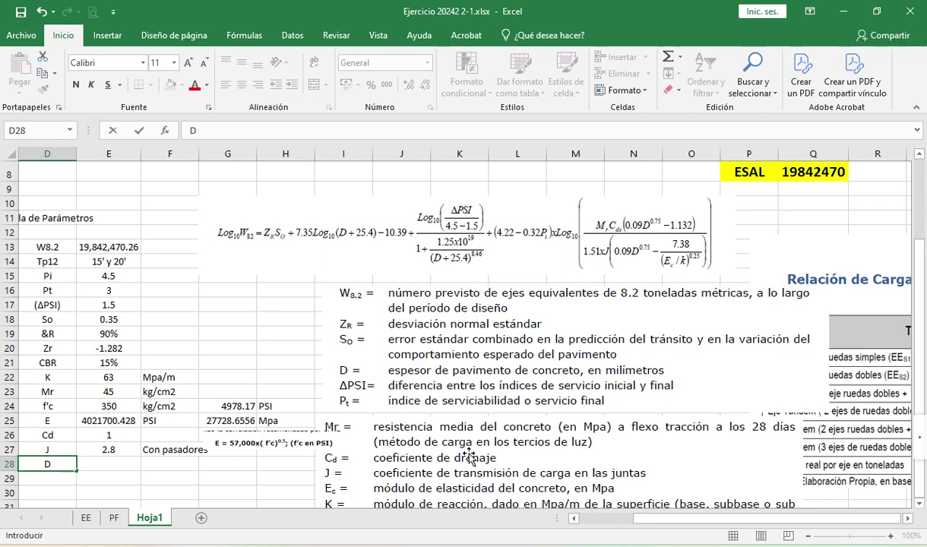
pyautogui.press('Tab')
pyautogui.write('150')
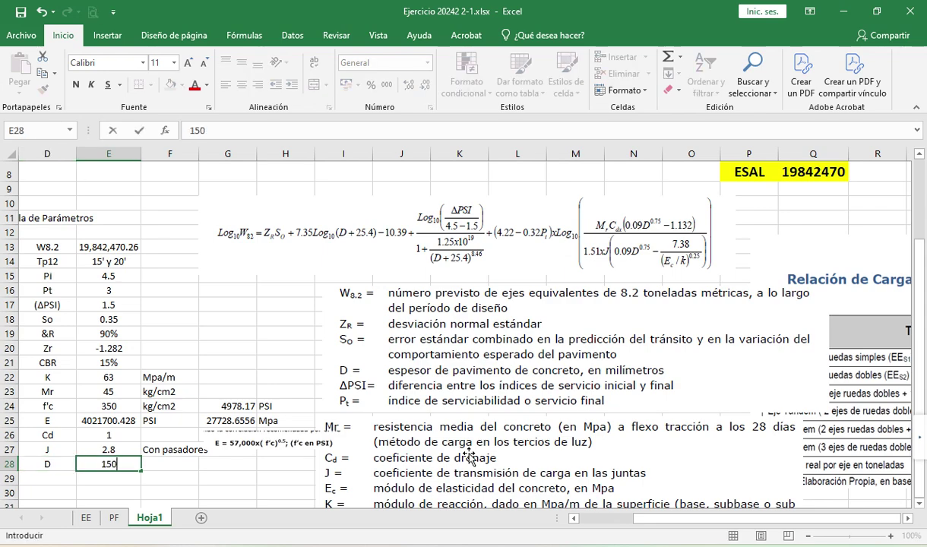
pyautogui.press('Tab')
pyautogui.write('mm')
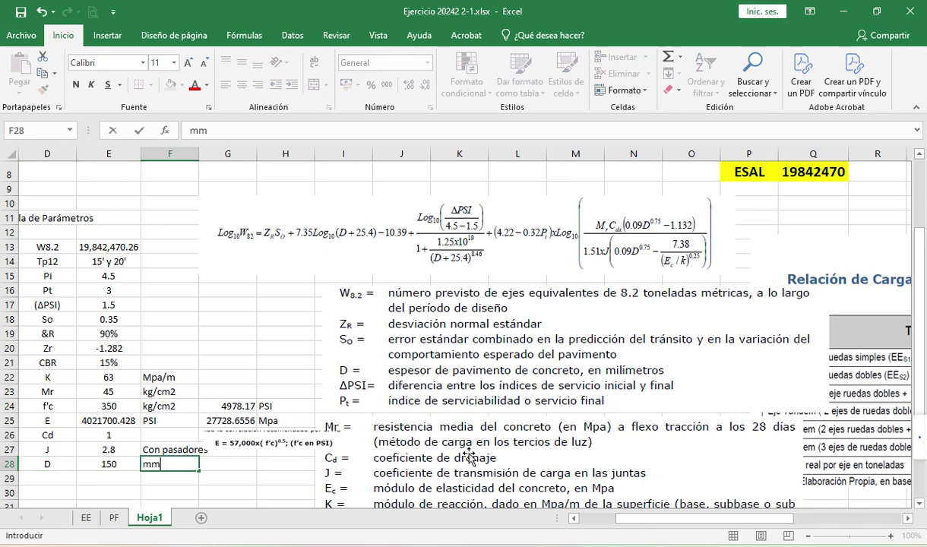
pyautogui.press('Return')
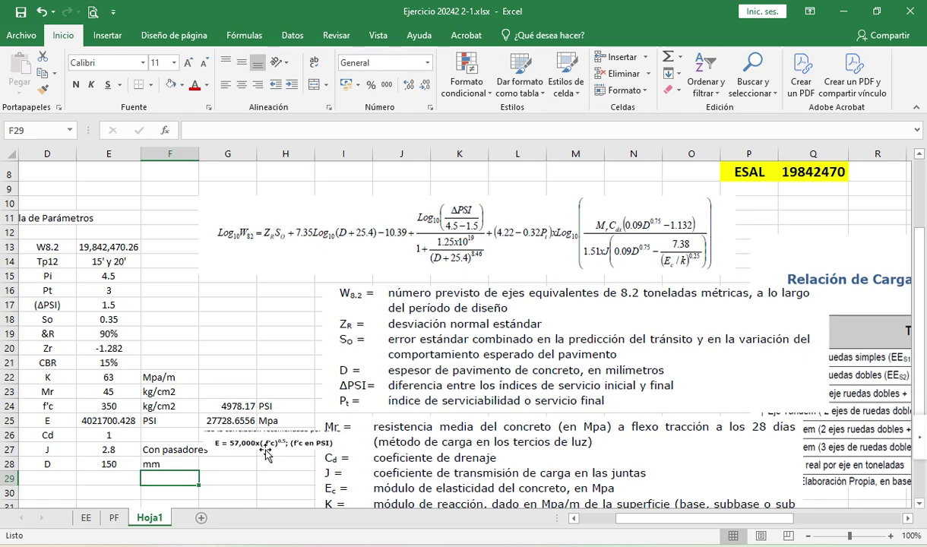
# - Reposition the elastic modulus formula picture between the E and J rows, and select the slab thickness value in E28
pyautogui.moveTo(268, 460); pyautogui.dragTo(210, 456)
pyautogui.click(217, 478)
pyautogui.moveTo(194, 424)
pyautogui.mouseDown()
pyautogui.moveTo(248, 425)
pyautogui.moveTo(207, 426)
pyautogui.mouseUp()
pyautogui.click(121, 463)
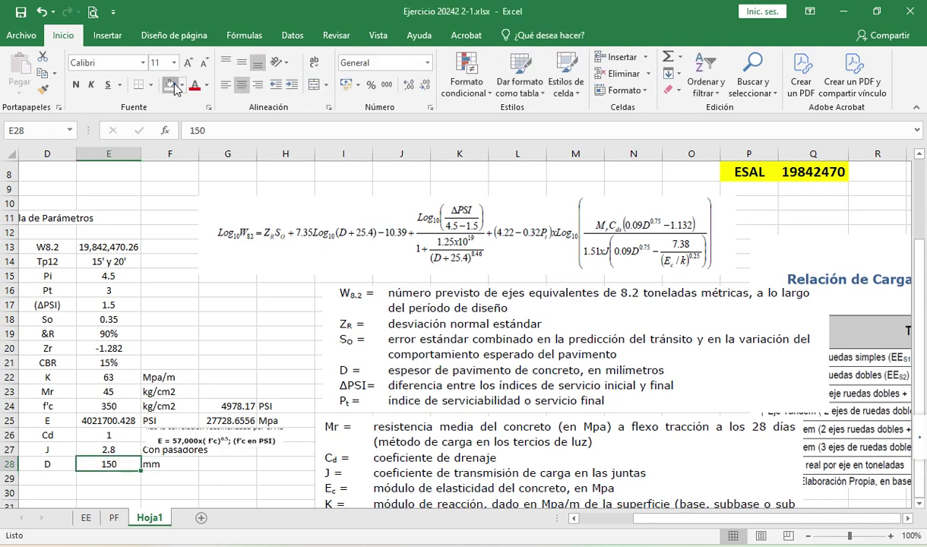
# - Make the slab thickness value in E28 bold and fill its cell with yellow
pyautogui.click(76, 86)
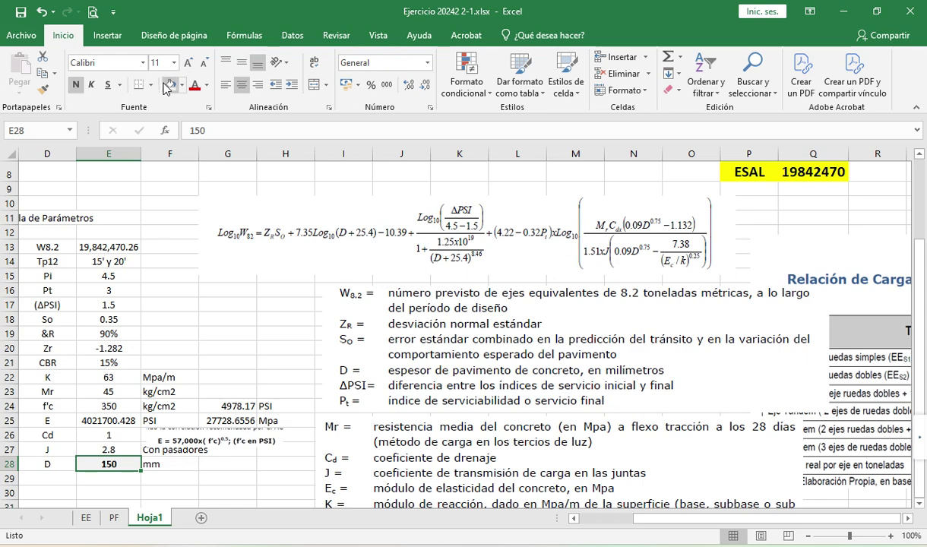
pyautogui.click(183, 325)
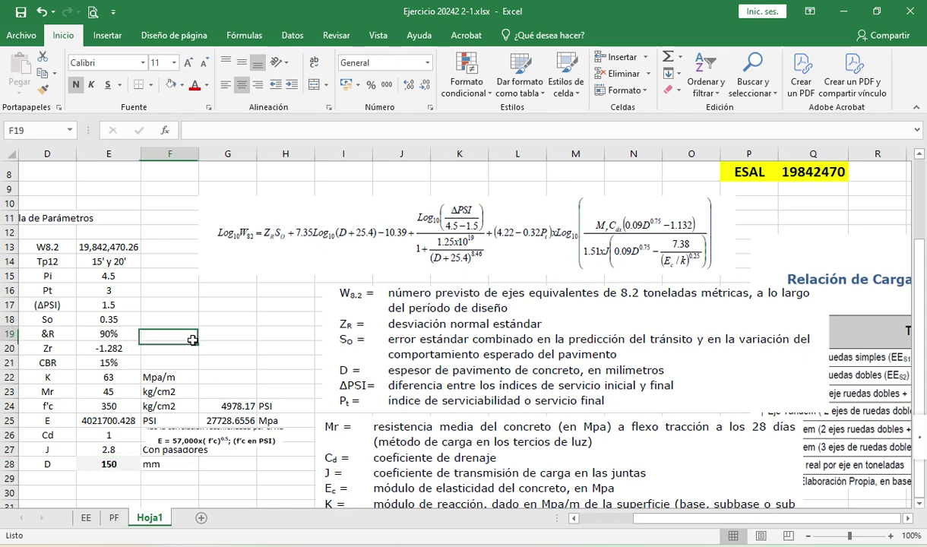
pyautogui.click(113, 465)
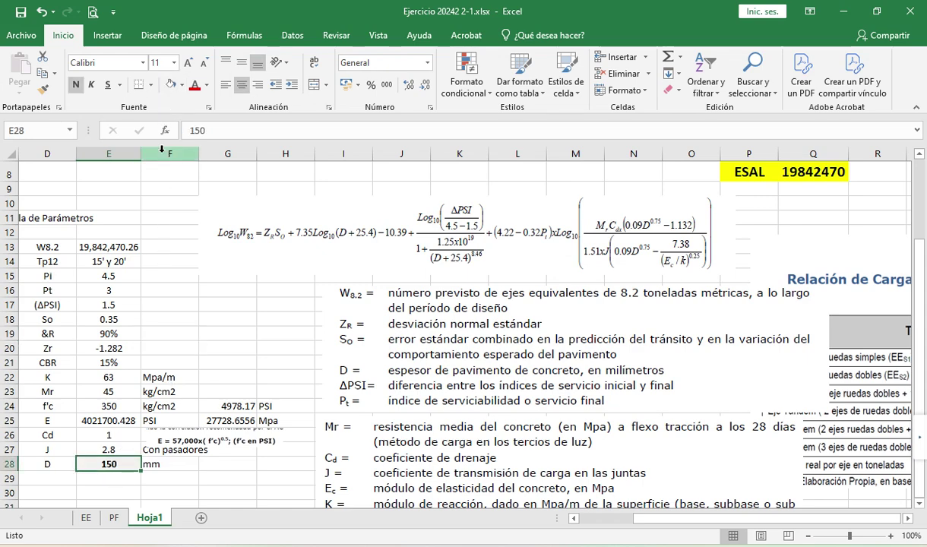
pyautogui.click(181, 85)
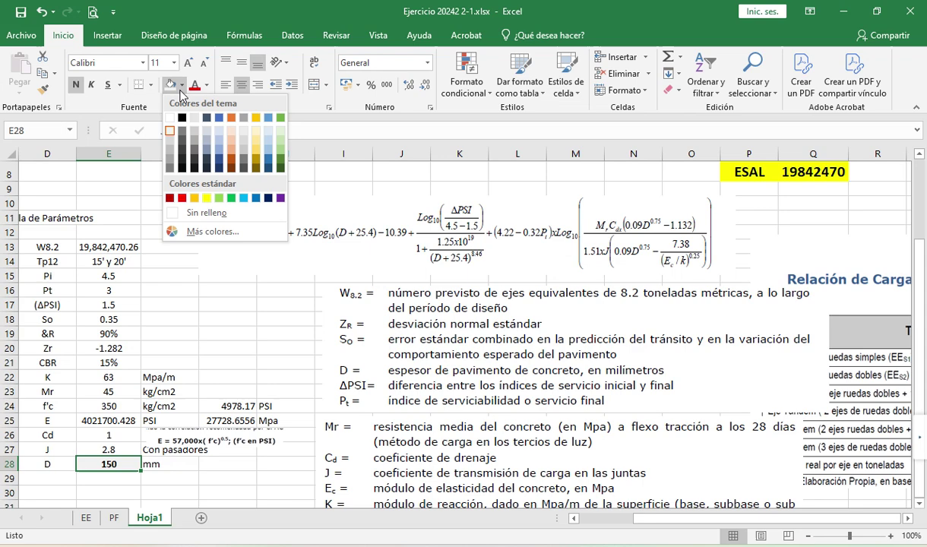
pyautogui.click(207, 197)
pyautogui.click(181, 492)
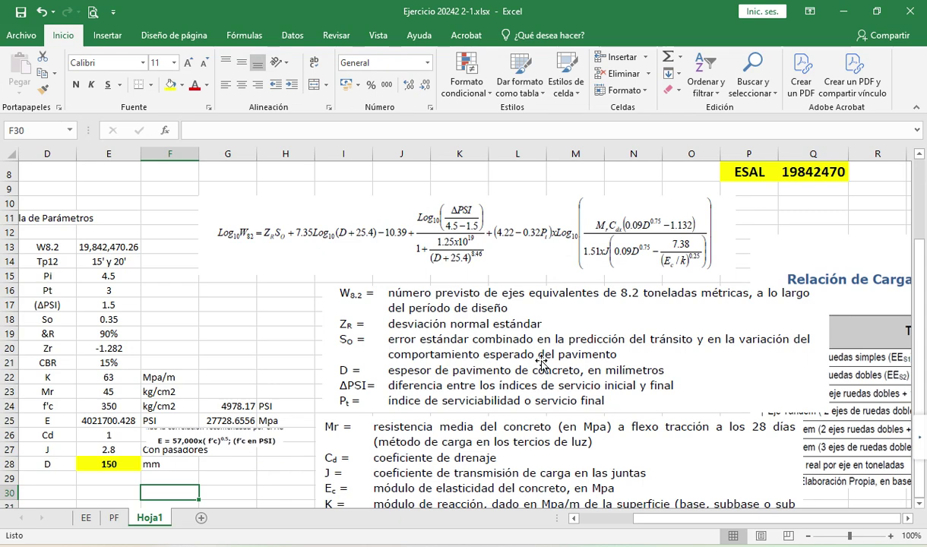
# - Move both pictures of variable definitions away from the parameter table, to about column O, clearing the cells beneath the equation
pyautogui.moveTo(444, 315); pyautogui.dragTo(817, 303)
pyautogui.moveTo(421, 424); pyautogui.dragTo(804, 427)
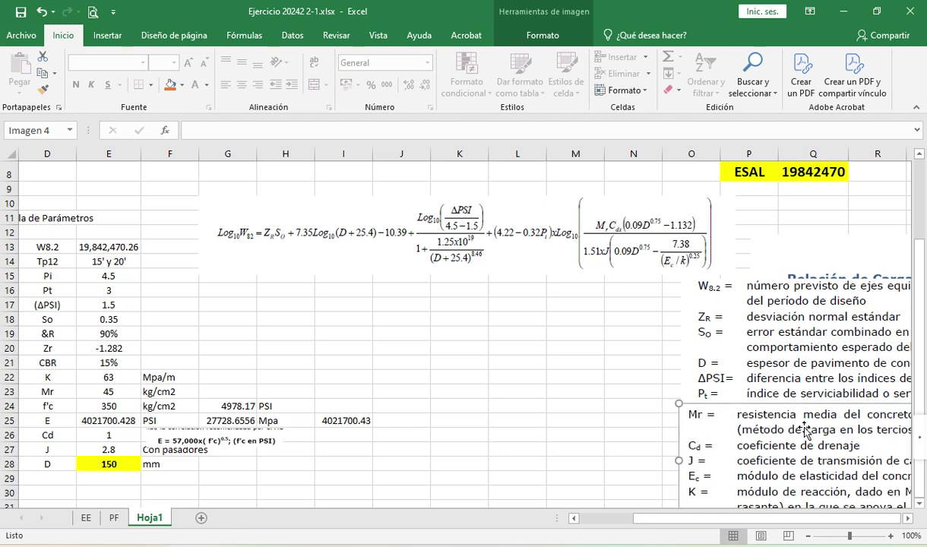
# - Enter the label "Log W8.2" in cell G17, beneath the AASHTO equation picture
pyautogui.click(218, 302)
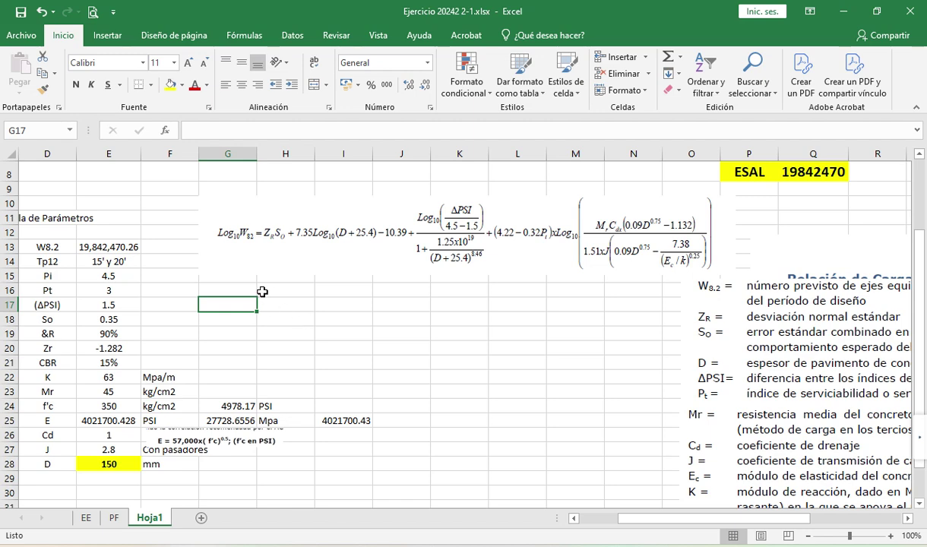
pyautogui.write('Lpg')
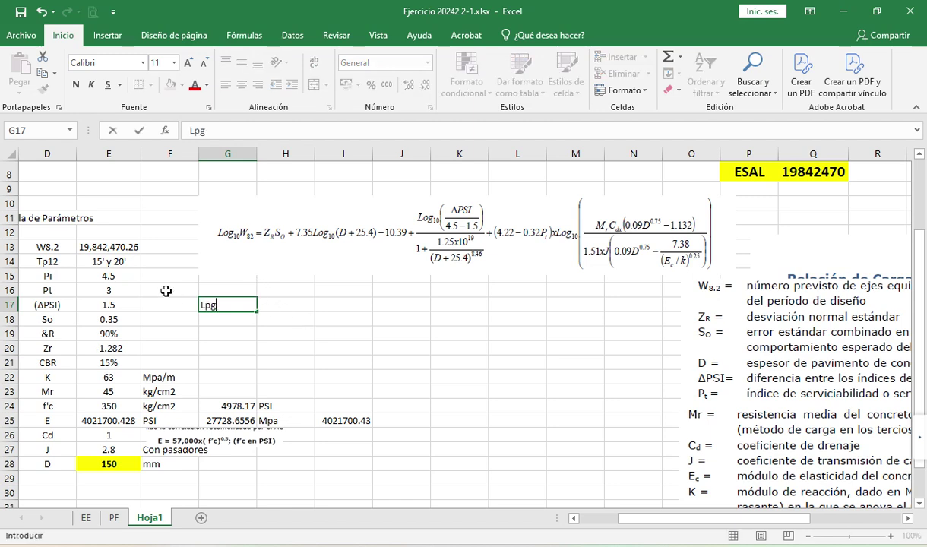
pyautogui.write('8.2')
pyautogui.hotkey('ctrl', 'Return')
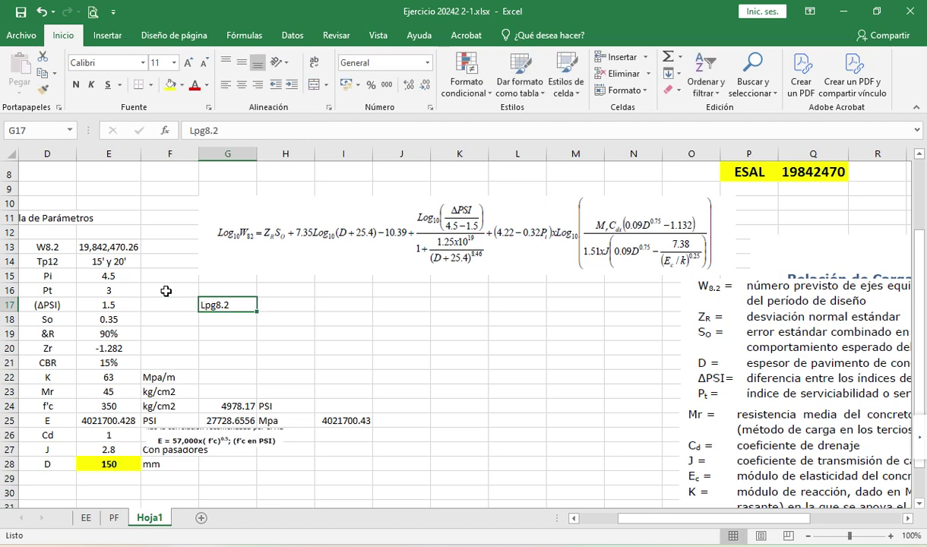
pyautogui.write('Log')
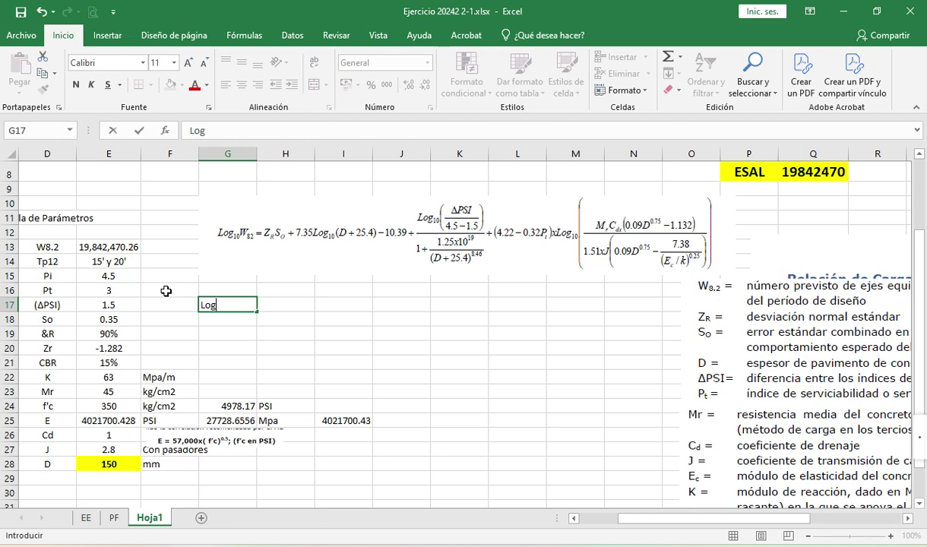
pyautogui.write(' W8.2')
pyautogui.press('Tab')
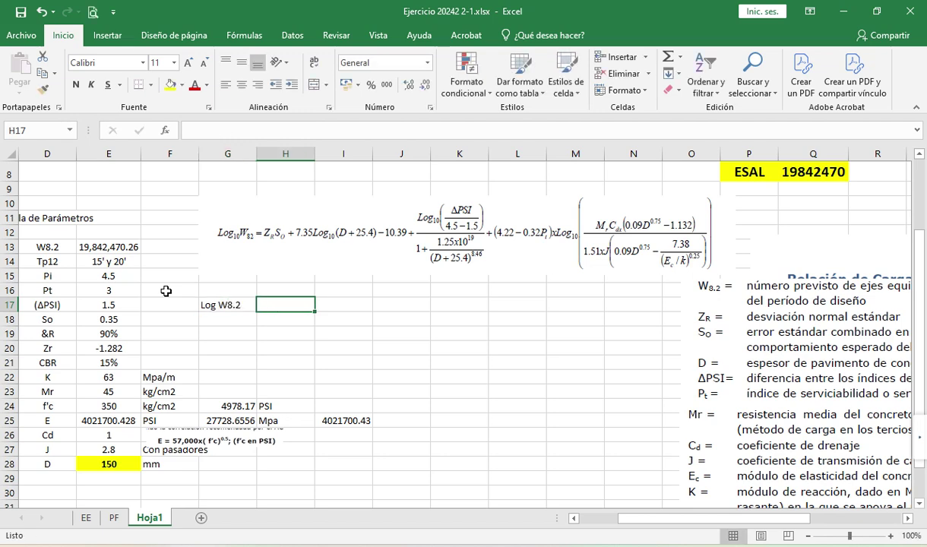
# - Calculate the logarithm of the W8.2 value in H17 with the formula =LOG(E13)
pyautogui.write('=')
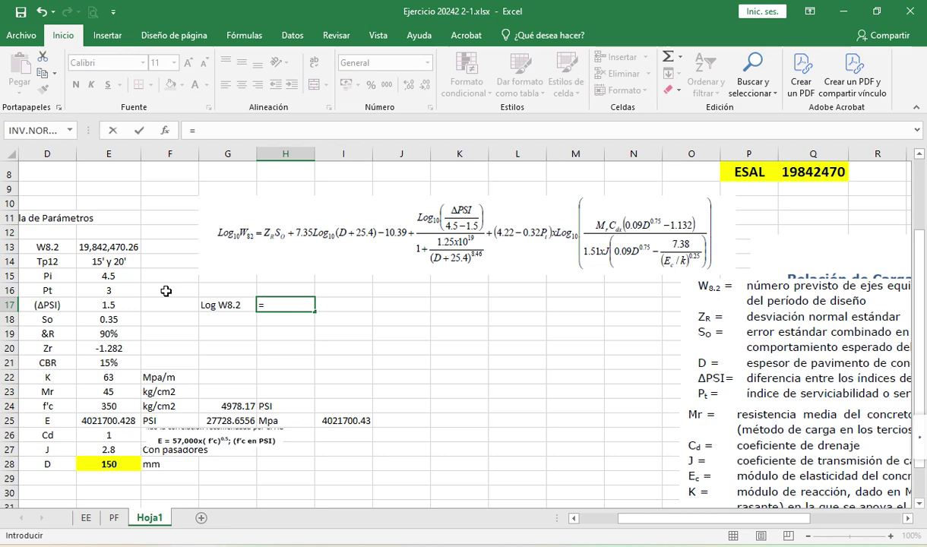
pyautogui.write('log')
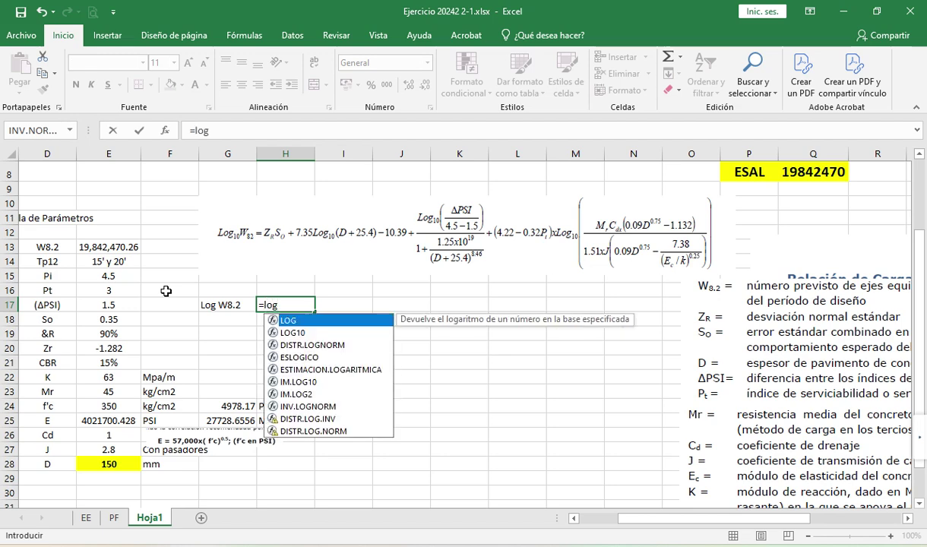
pyautogui.write('(')
pyautogui.click(104, 252)
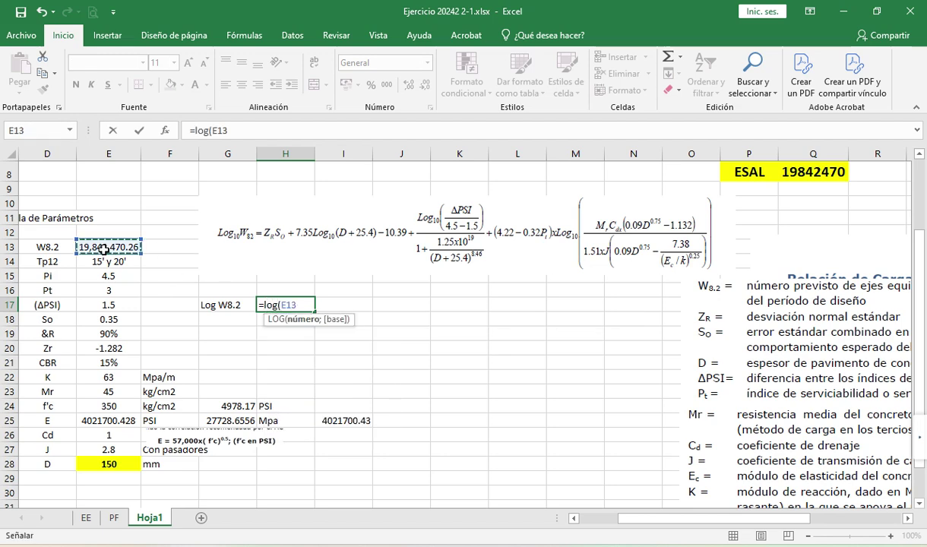
pyautogui.write(')')
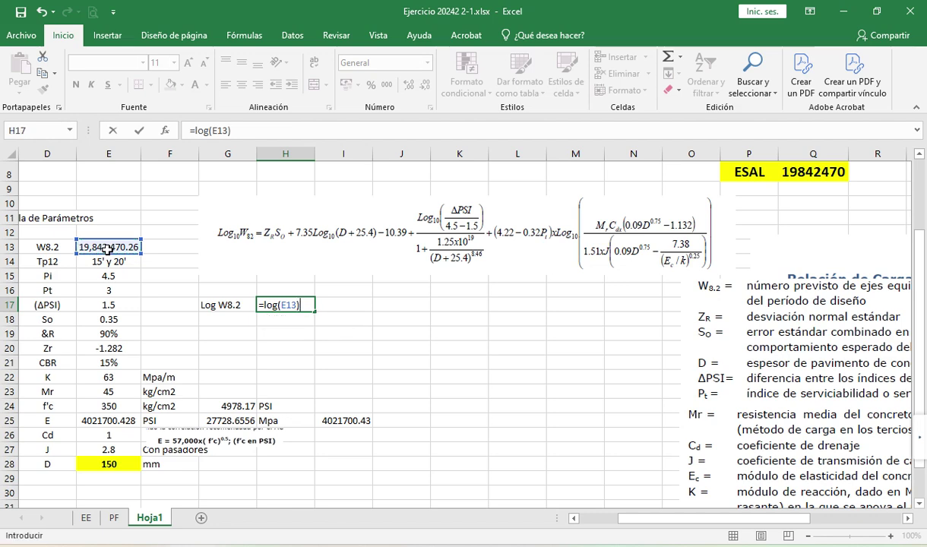
pyautogui.press('Return')
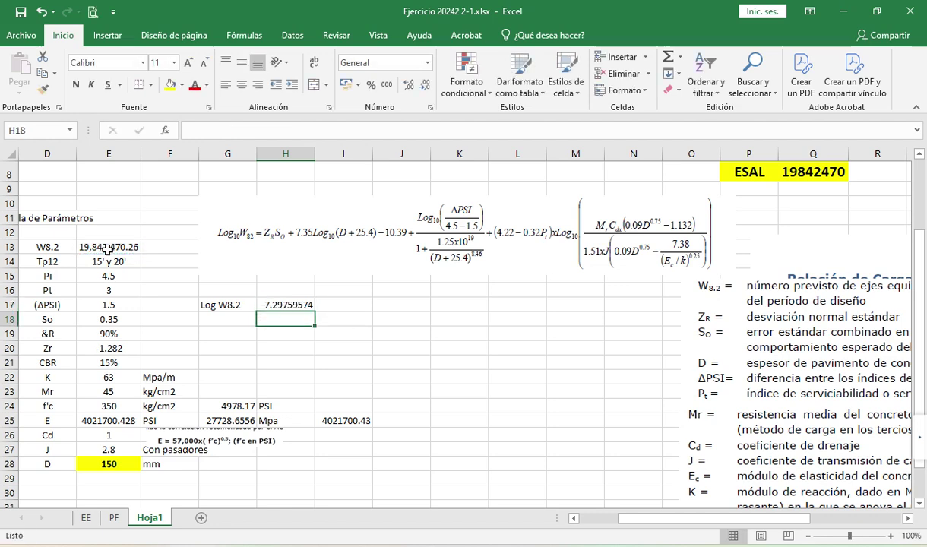
# - Reduce the logarithm result in H17 to three decimal places
pyautogui.press('Up')
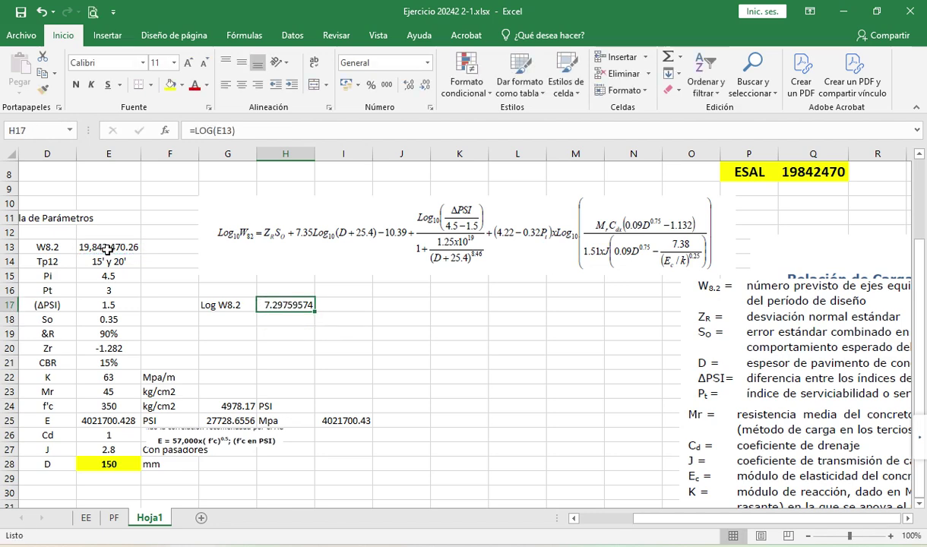
pyautogui.click(425, 86)
pyautogui.click(425, 86)
pyautogui.click(424, 86)
pyautogui.click(425, 86)
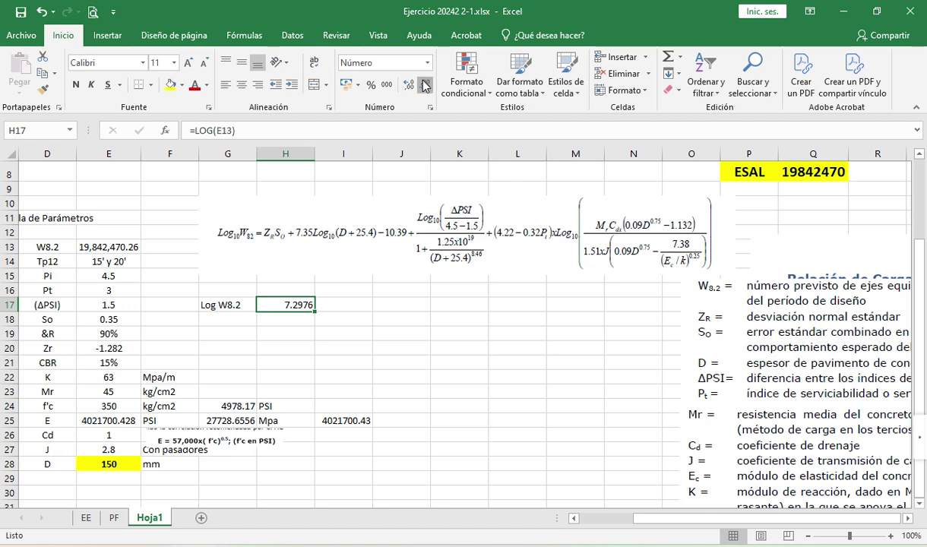
pyautogui.click(425, 86)
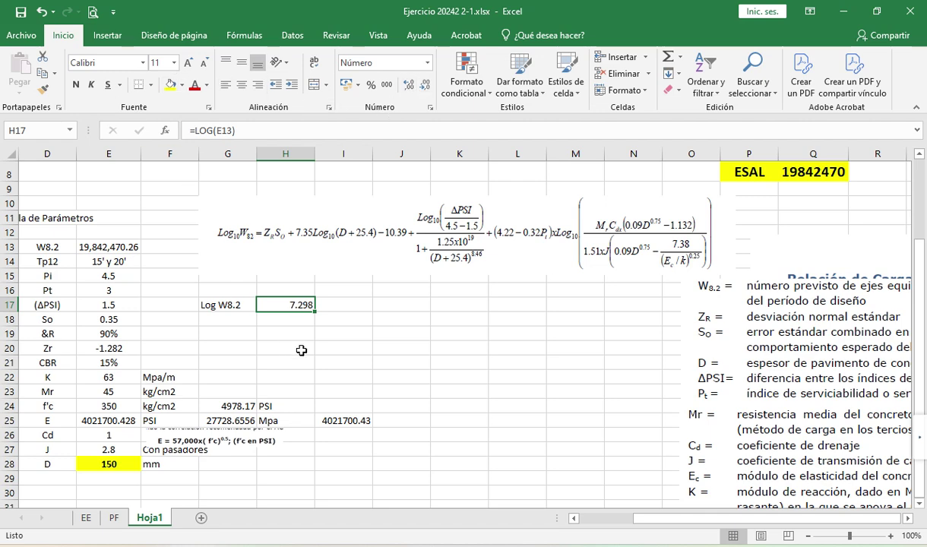
# - Highlight the logarithm result in H17 with a yellow fill and bold text
pyautogui.press('Down')
pyautogui.click(290, 304)
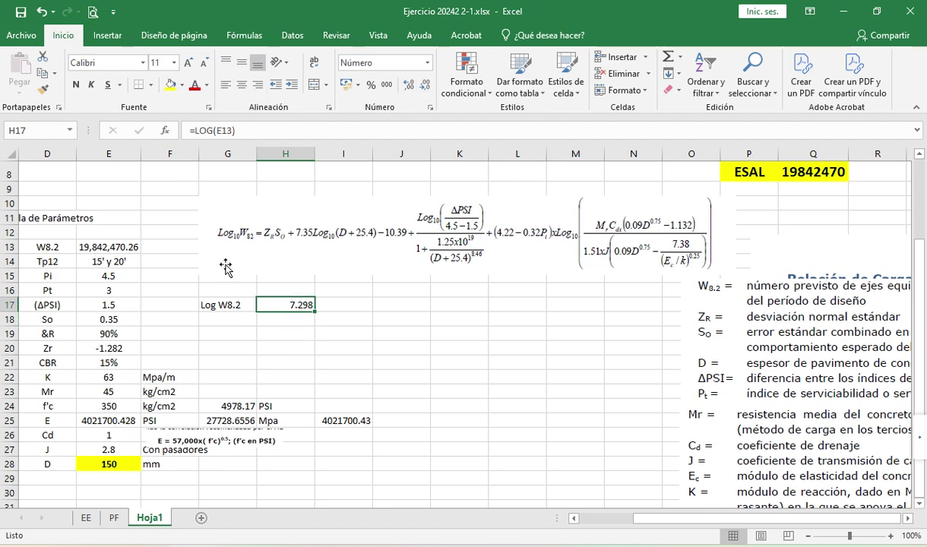
pyautogui.click(171, 85)
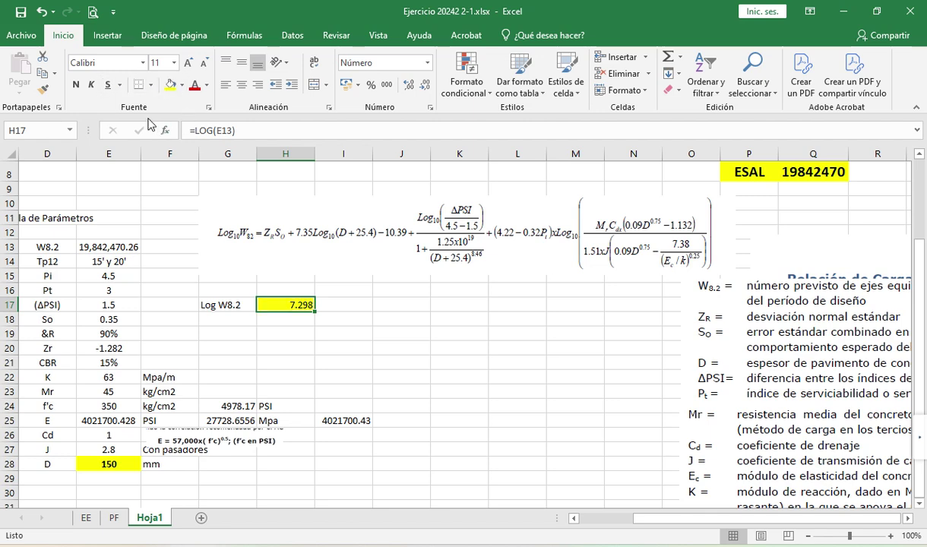
pyautogui.click(75, 85)
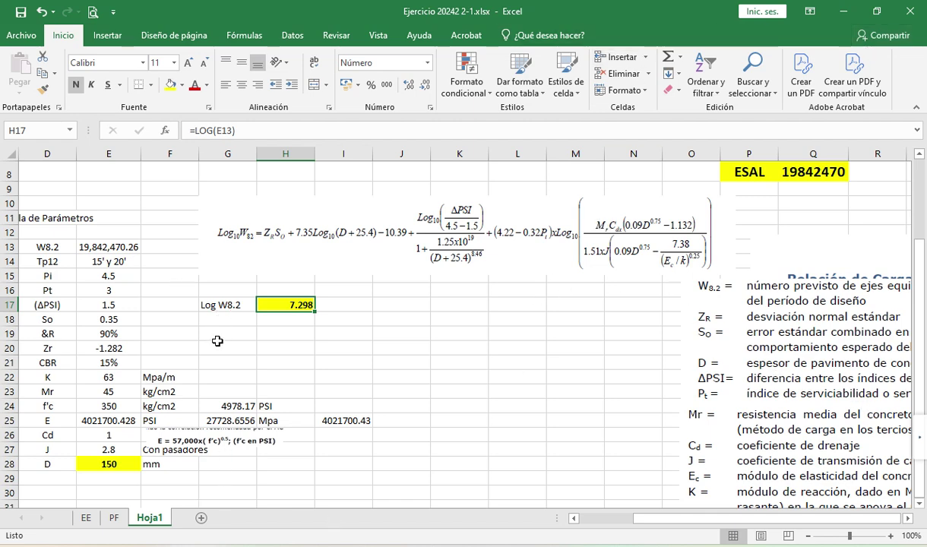
# - Enter the label "Log W8.2 formula" in G19 and widen column G to fit it
pyautogui.moveTo(208, 324); pyautogui.dragTo(220, 334)
pyautogui.click(259, 274)
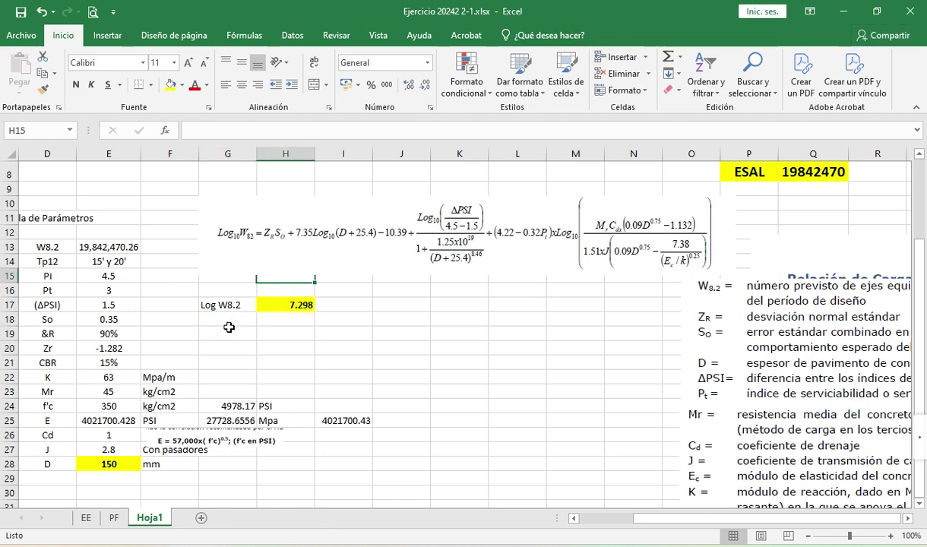
pyautogui.click(228, 335)
pyautogui.press('BackSpace')
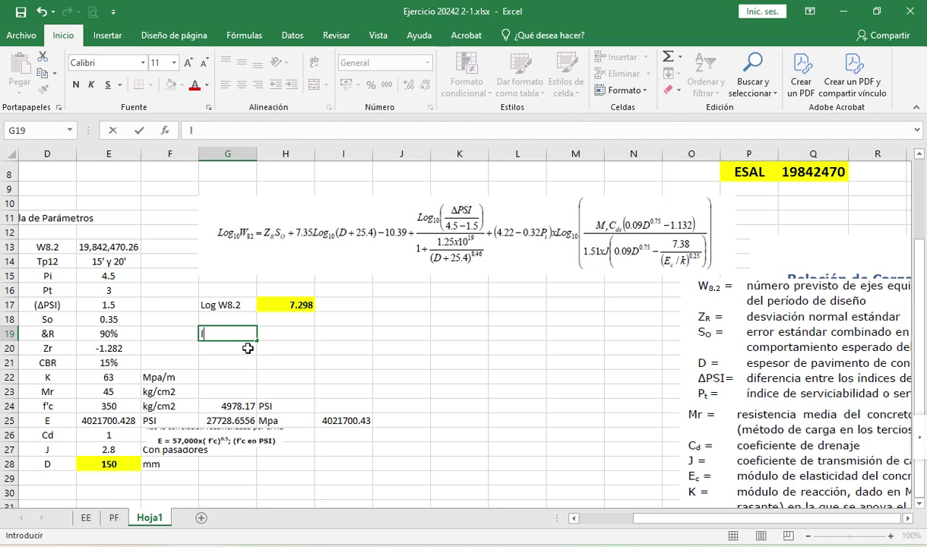
pyautogui.write('Log W8.2')
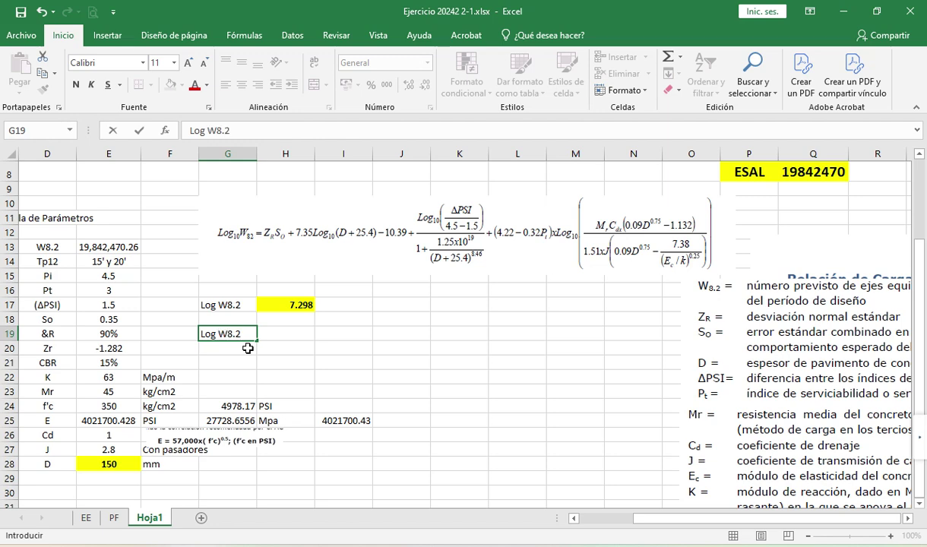
pyautogui.write(' fo')
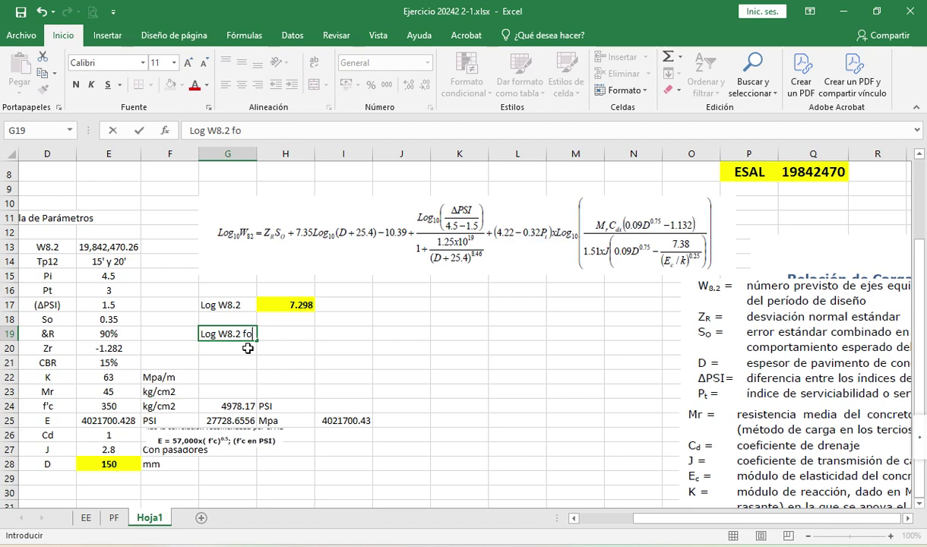
pyautogui.write('rmuña')
pyautogui.press('BackSpace')
pyautogui.press('BackSpace')
pyautogui.write('la')
pyautogui.press('Return')
pyautogui.scroll(1, 248, 348)
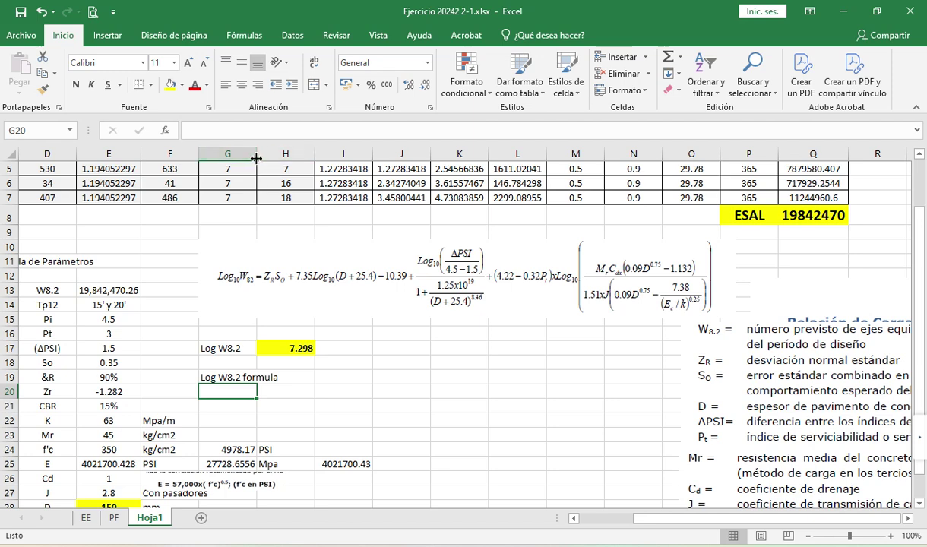
pyautogui.moveTo(257, 155); pyautogui.dragTo(283, 154)
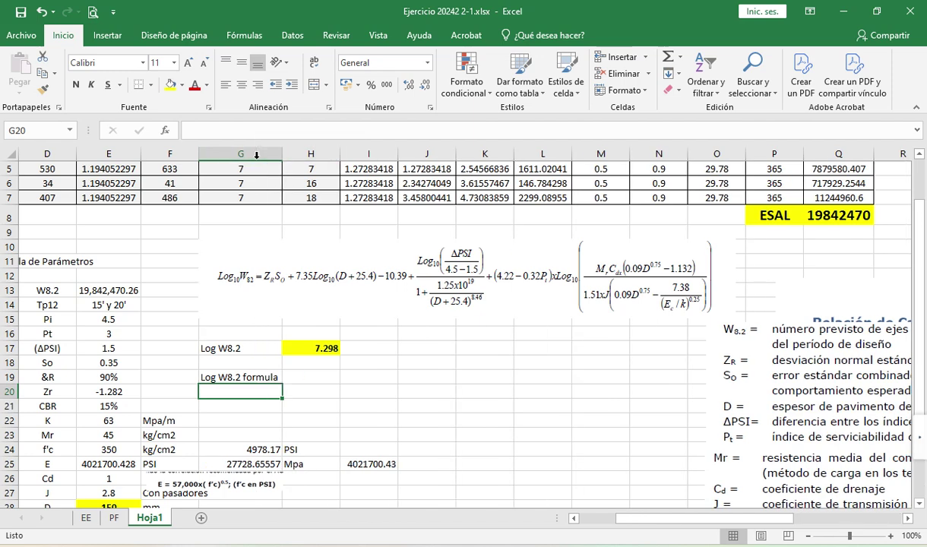
# - Calculate the equation's first term, Zr times So, in I19 with the formula =E20*E18
pyautogui.click(296, 377)
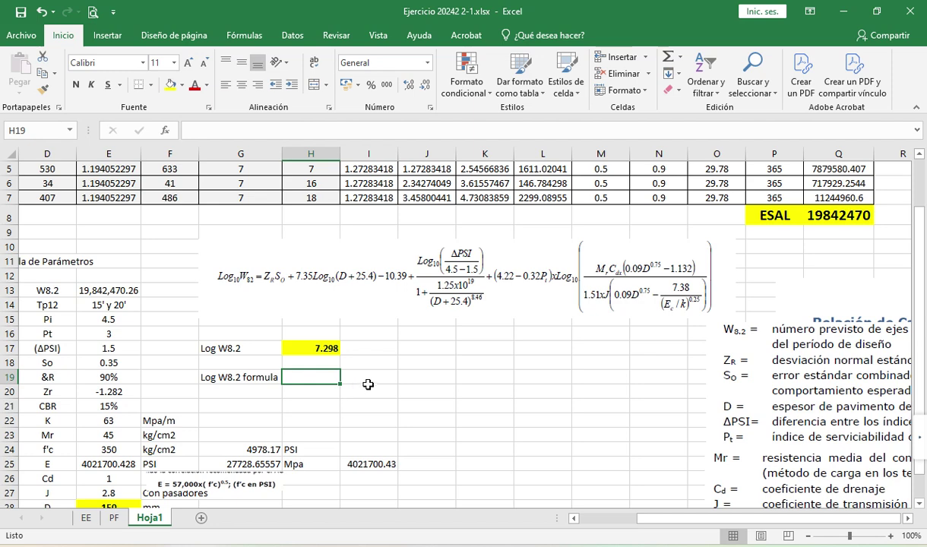
pyautogui.click(357, 377)
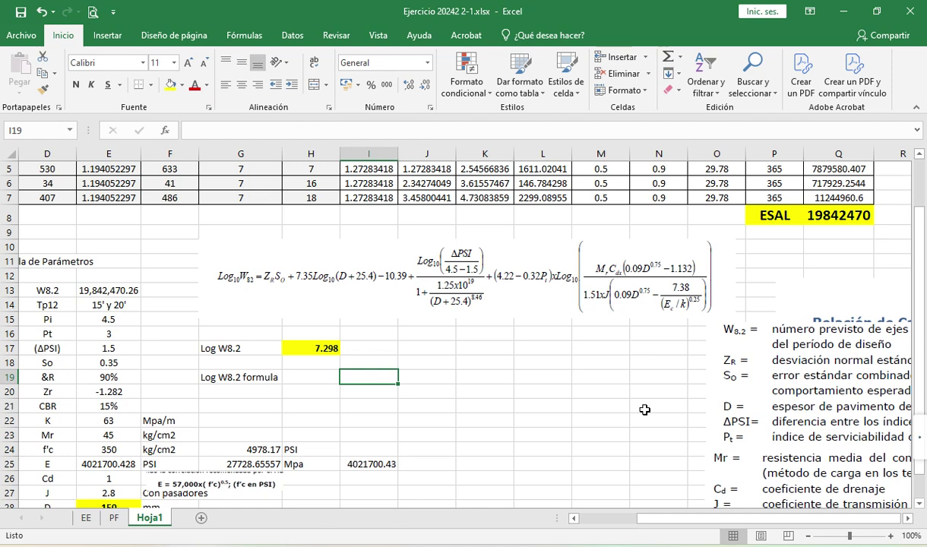
pyautogui.write('=')
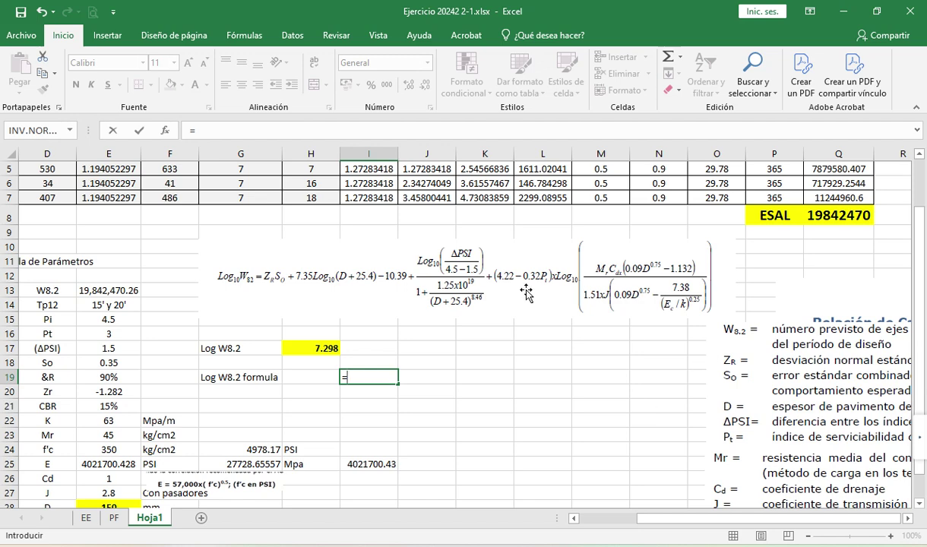
pyautogui.click(92, 392)
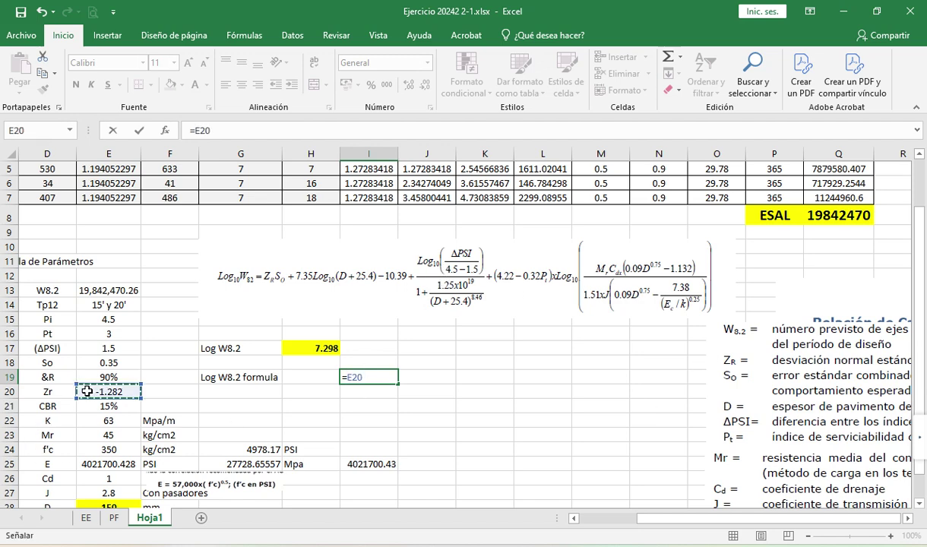
pyautogui.write('*')
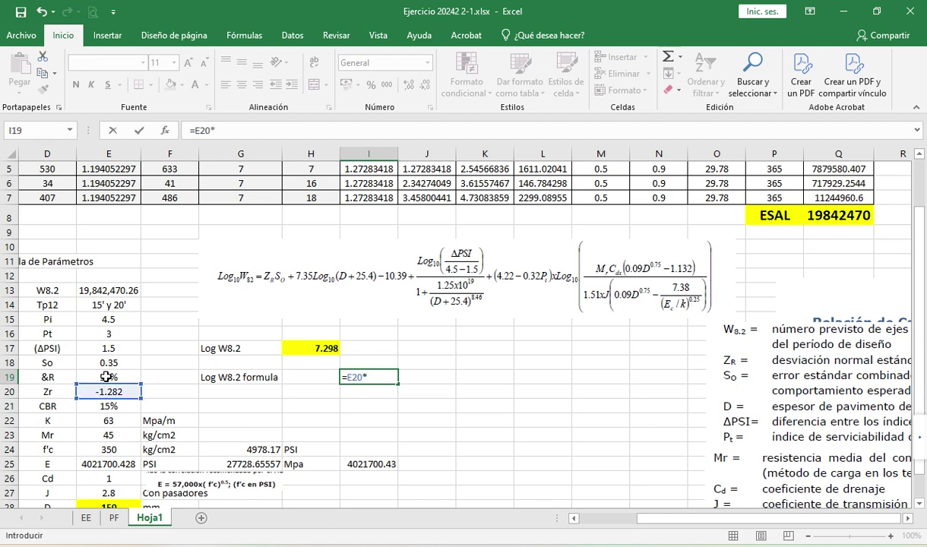
pyautogui.click(134, 365)
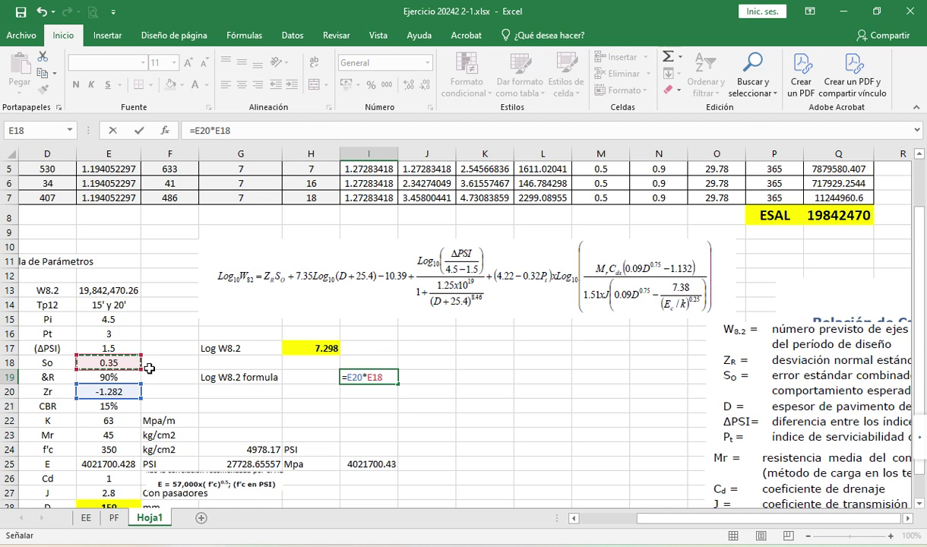
pyautogui.press('Return')
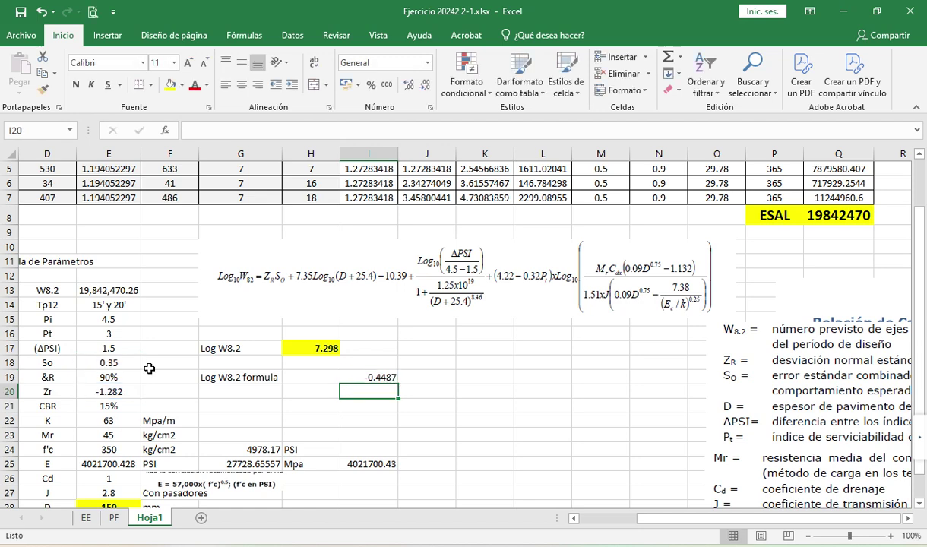
# - Enter the beginning of the equation's second term, 7.55*log(, in J19
pyautogui.press('Up')
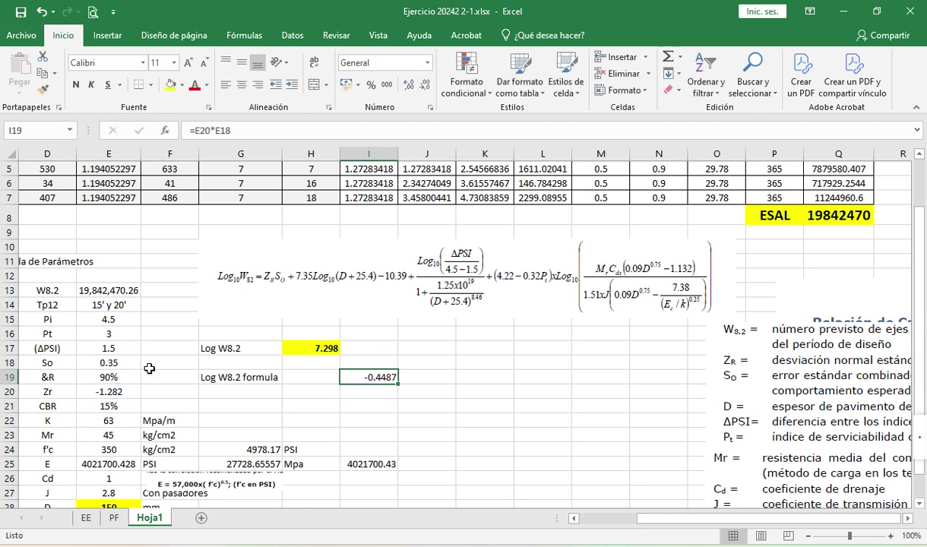
pyautogui.press('Right')
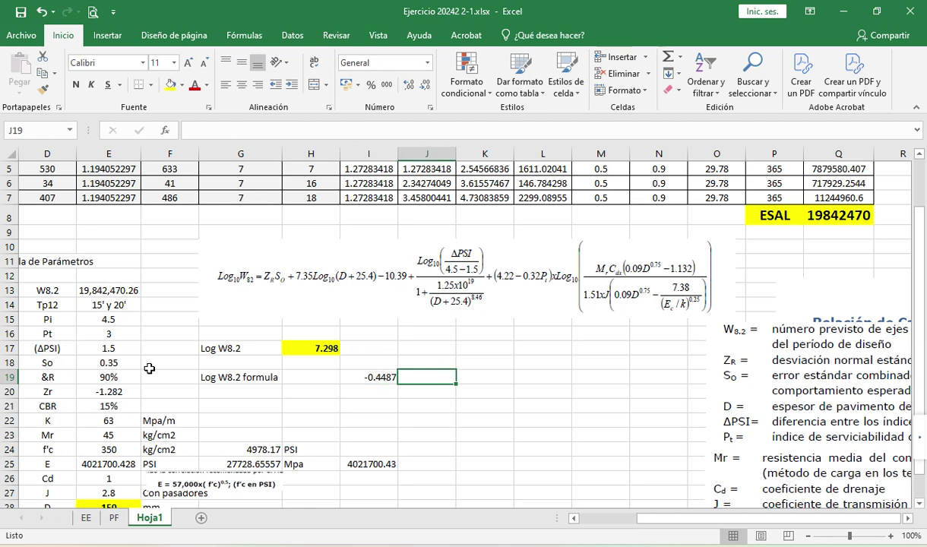
pyautogui.write('7.55')
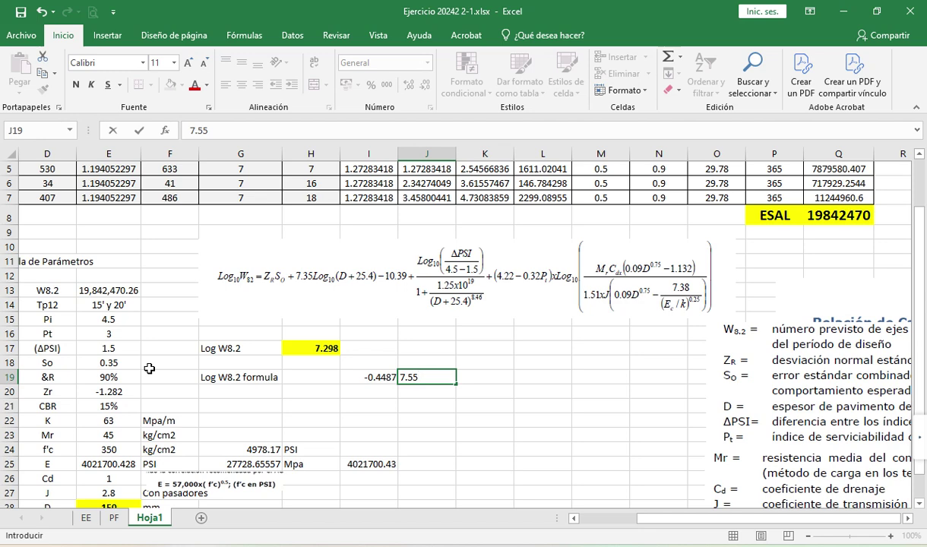
pyautogui.write('*(')
pyautogui.press('BackSpace')
pyautogui.write('log(')
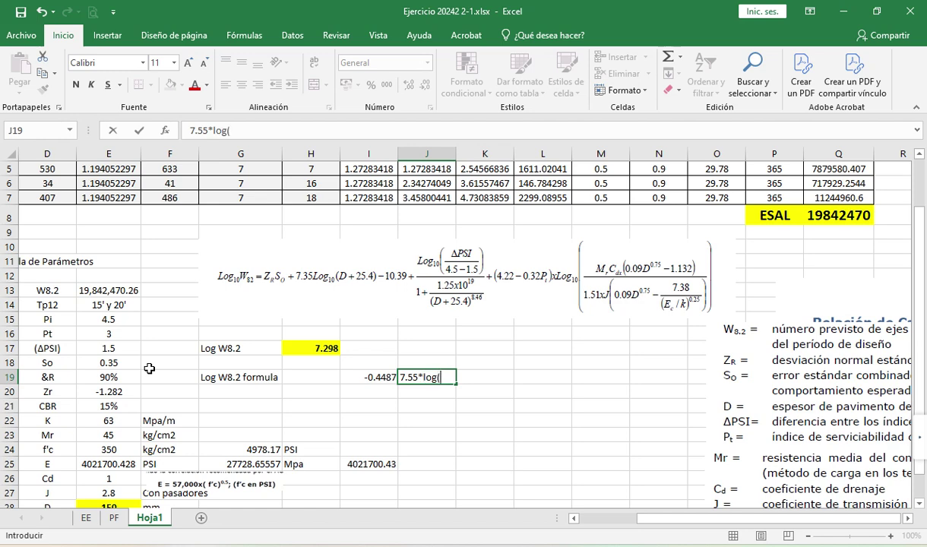
pyautogui.scroll(-1, 128, 452)
pyautogui.click(131, 465)
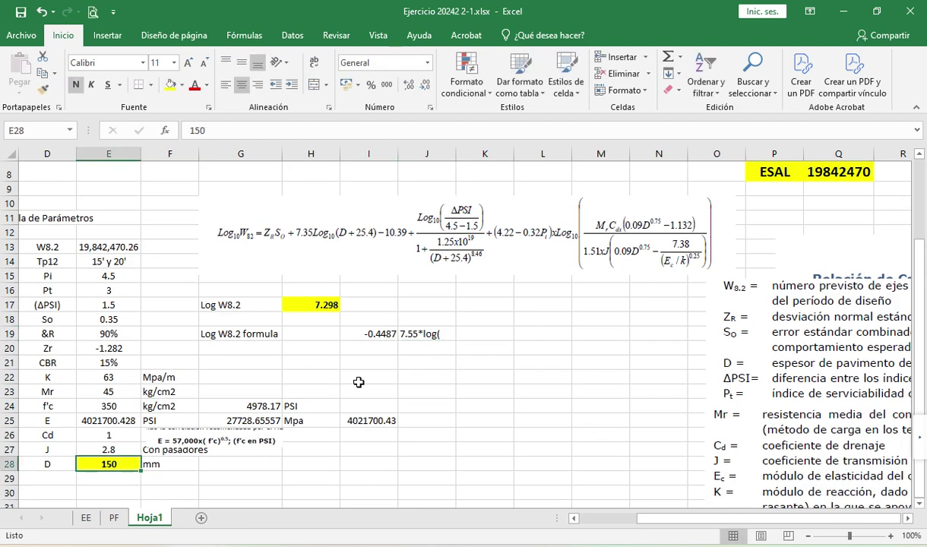
pyautogui.write('+')
pyautogui.press('Escape')
pyautogui.doubleClick(412, 339)
pyautogui.press('Escape')
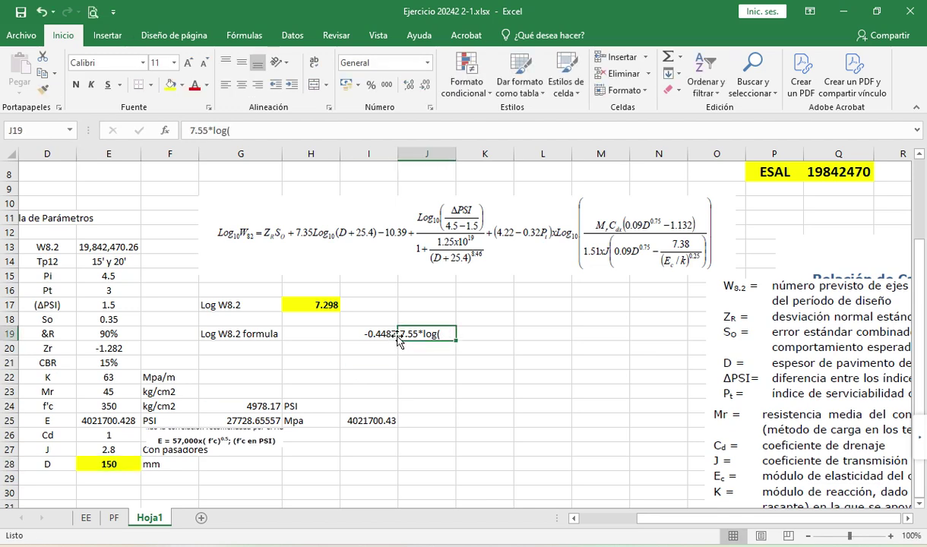
# - Complete the second term in J19 as the formula =7.55*LOG(E28+25.4), using the slab thickness D
pyautogui.doubleClick(400, 334)
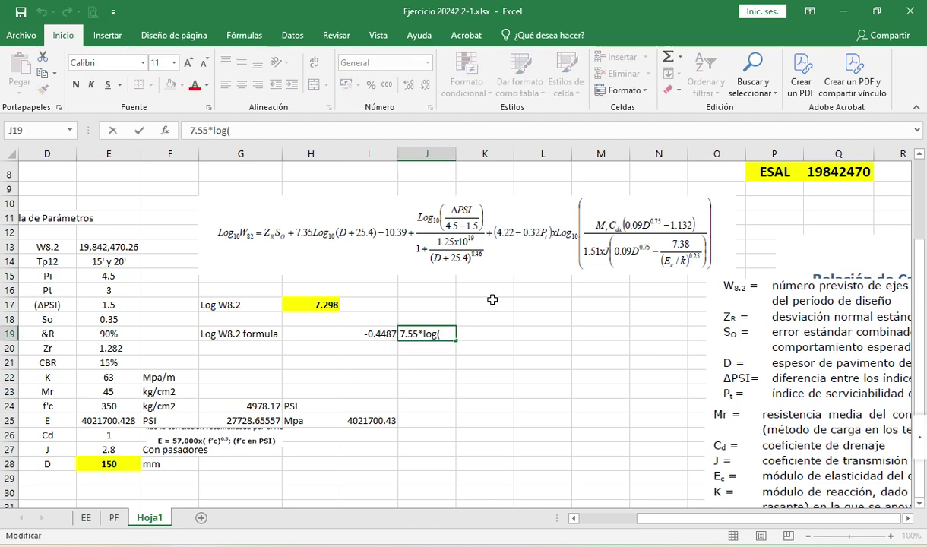
pyautogui.write('=')
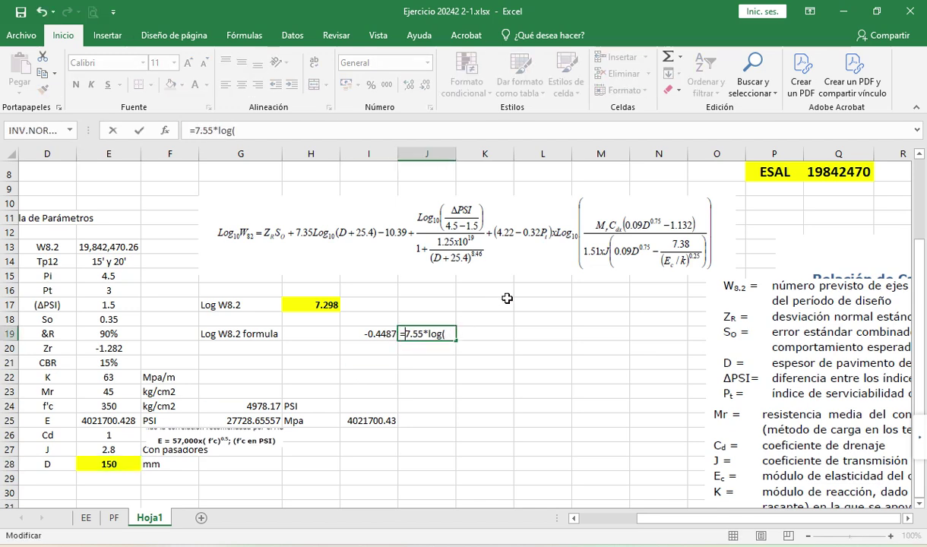
pyautogui.click(451, 332)
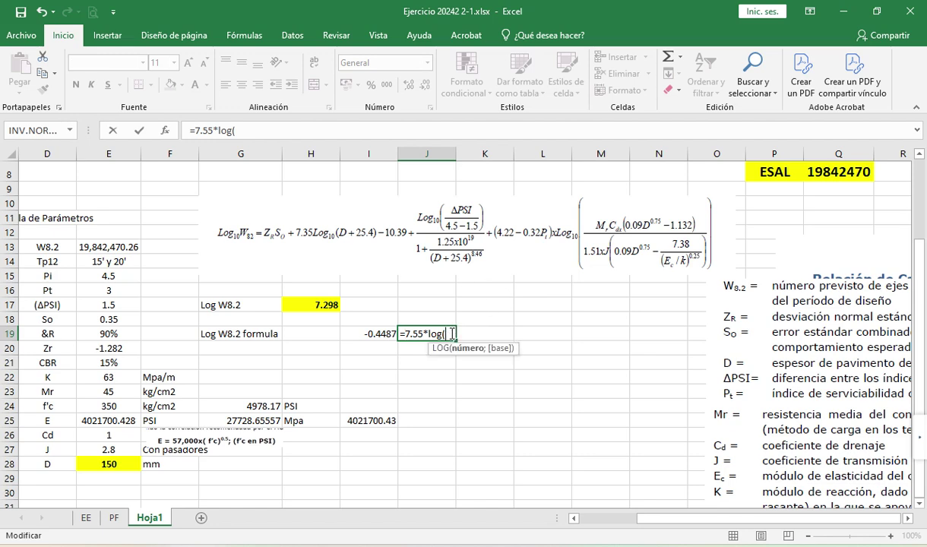
pyautogui.click(107, 466)
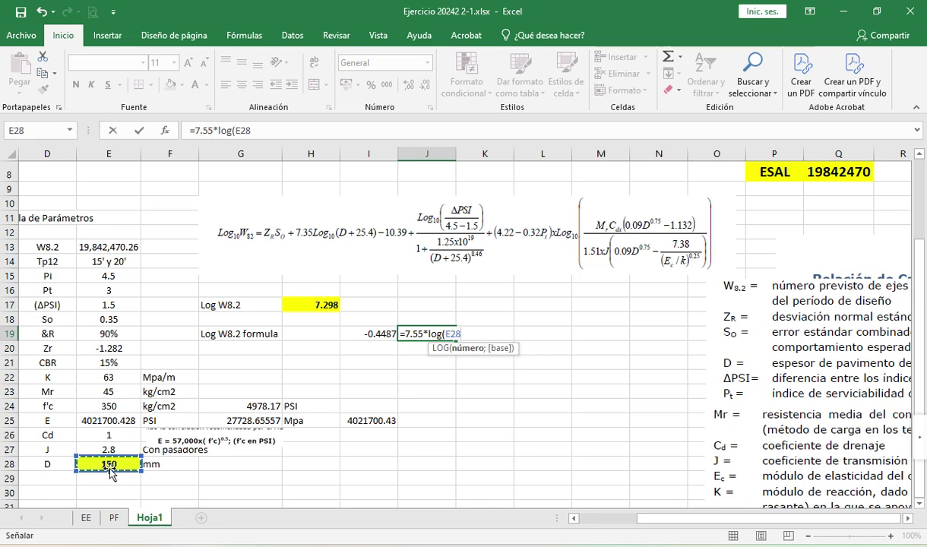
pyautogui.write('+')
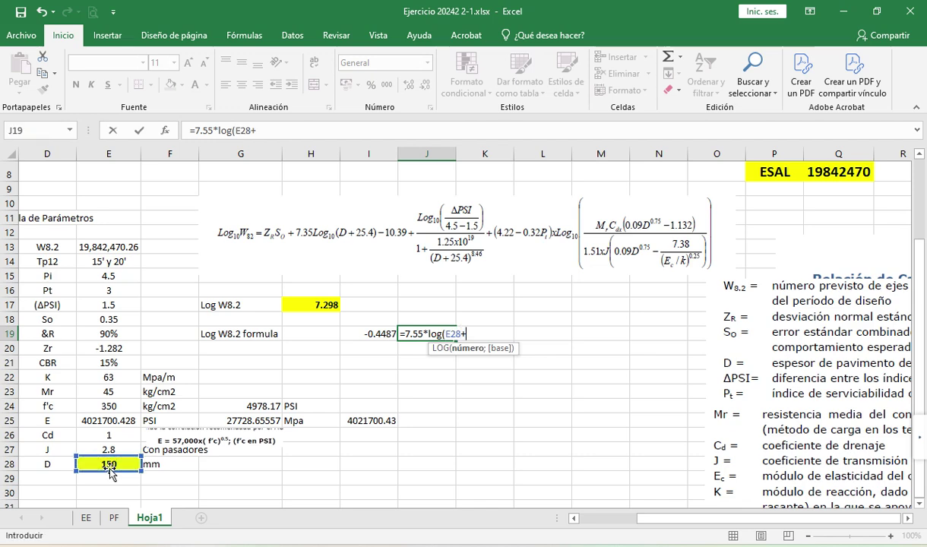
pyautogui.write('25.4)')
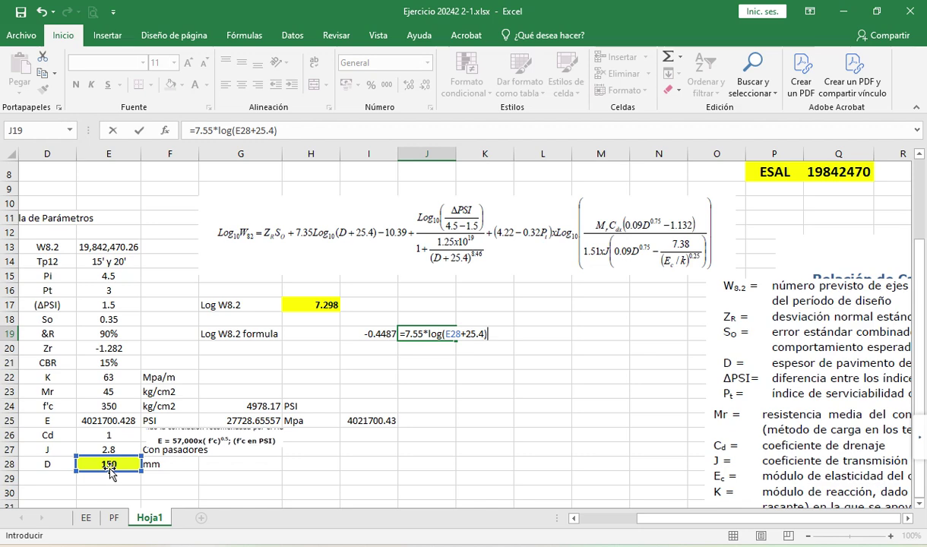
pyautogui.hotkey('ctrl', 'Return')
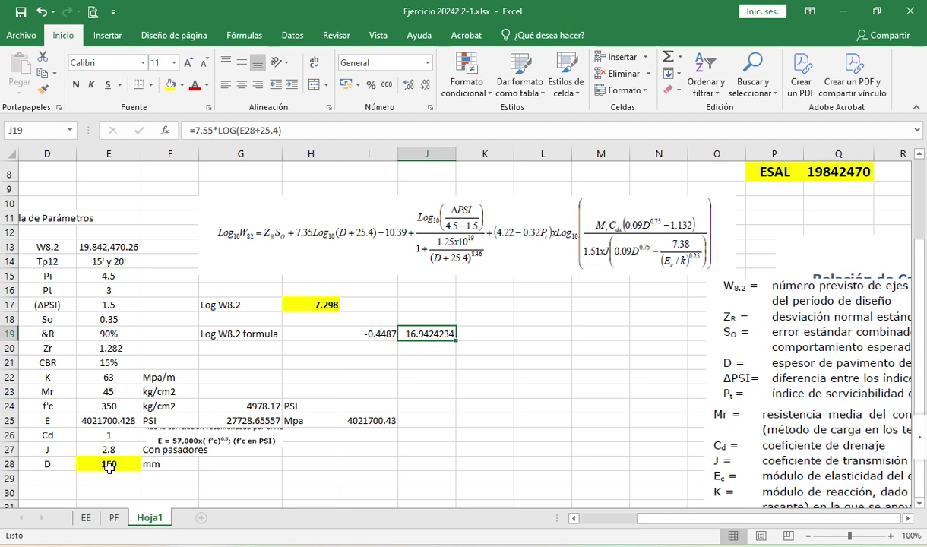
# - Enter the equation's constant term, -10.39, in K19
pyautogui.press('Right')
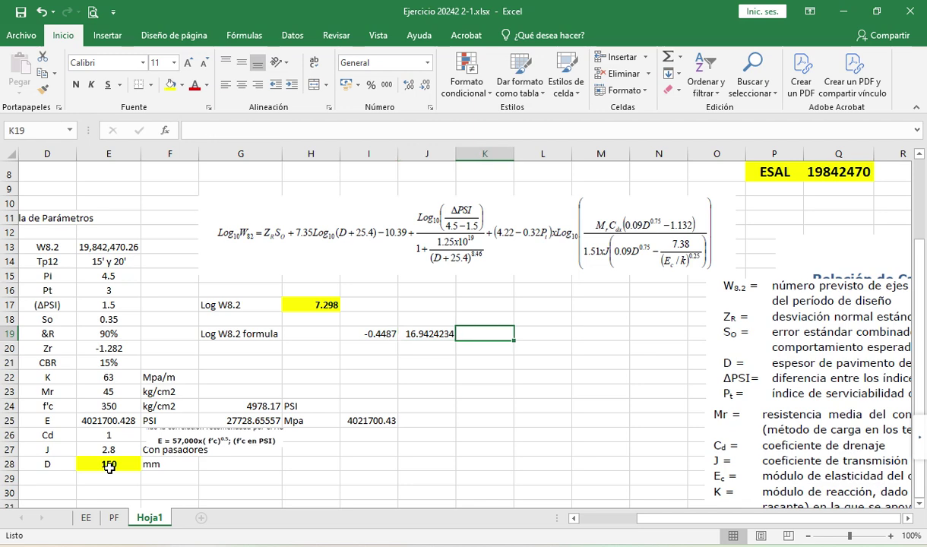
pyautogui.write('-10.39')
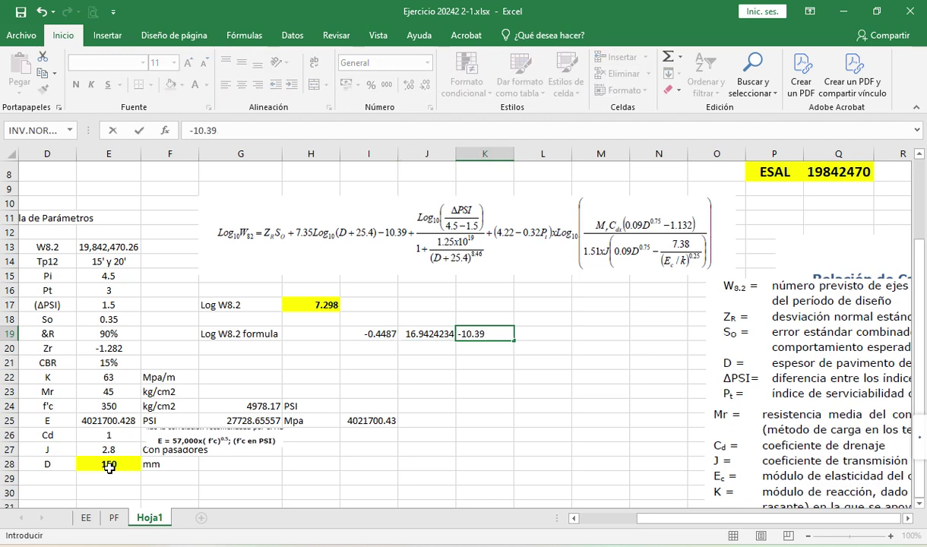
pyautogui.press('Right')
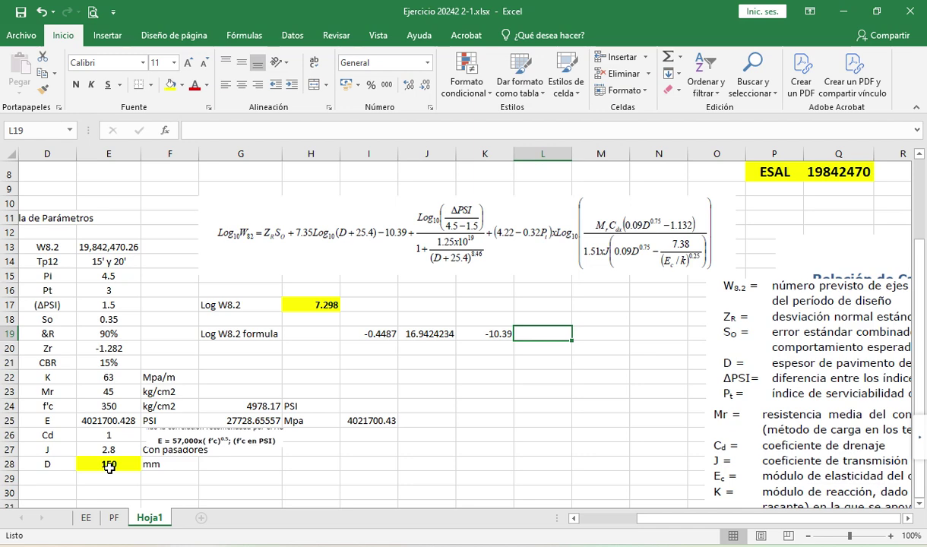
# - Calculate the serviceability ratio of the fourth term's numerator in L17 with =(E17/(4.5-1.5))
pyautogui.press('Up')
pyautogui.press('Up')
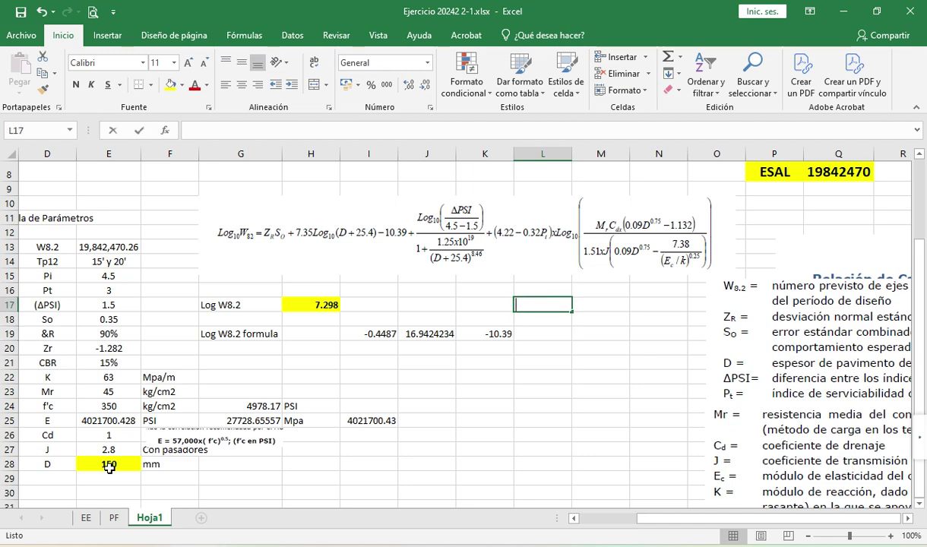
pyautogui.write('=')
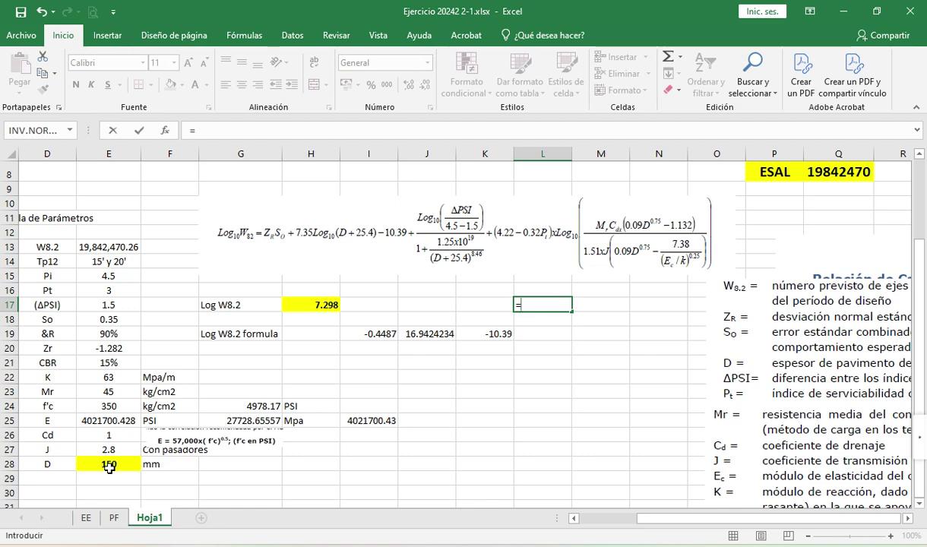
pyautogui.write('(')
pyautogui.click(108, 306)
pyautogui.write('/(')
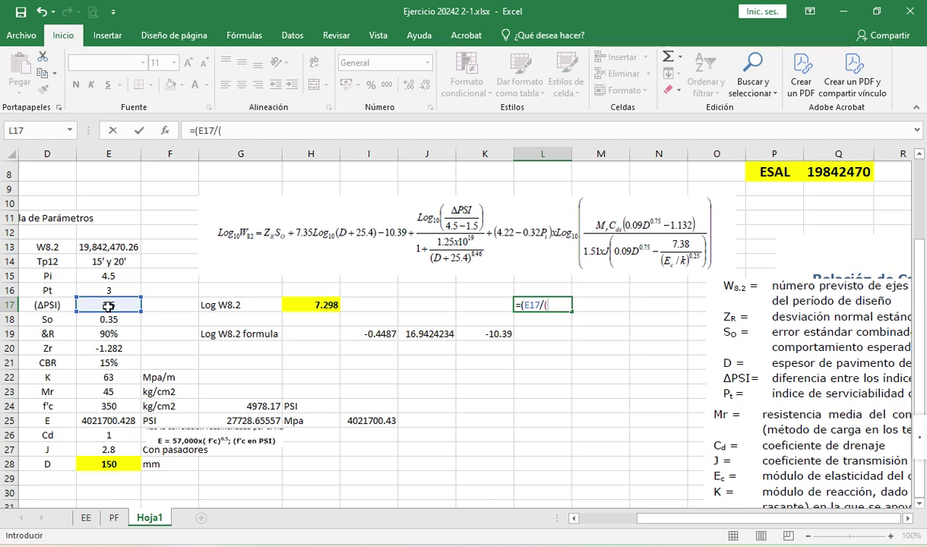
pyautogui.write('4.5-1.5)')
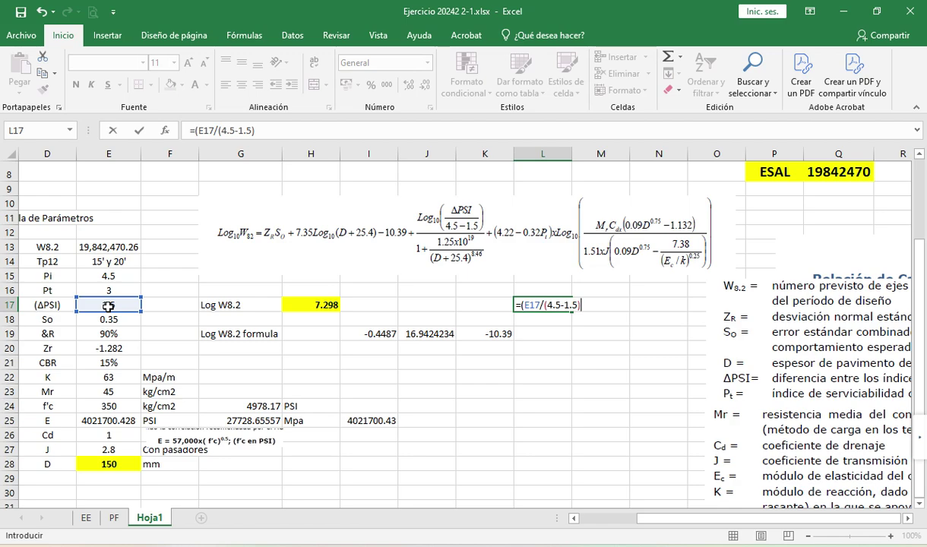
pyautogui.press('Return')
pyautogui.press('Return')
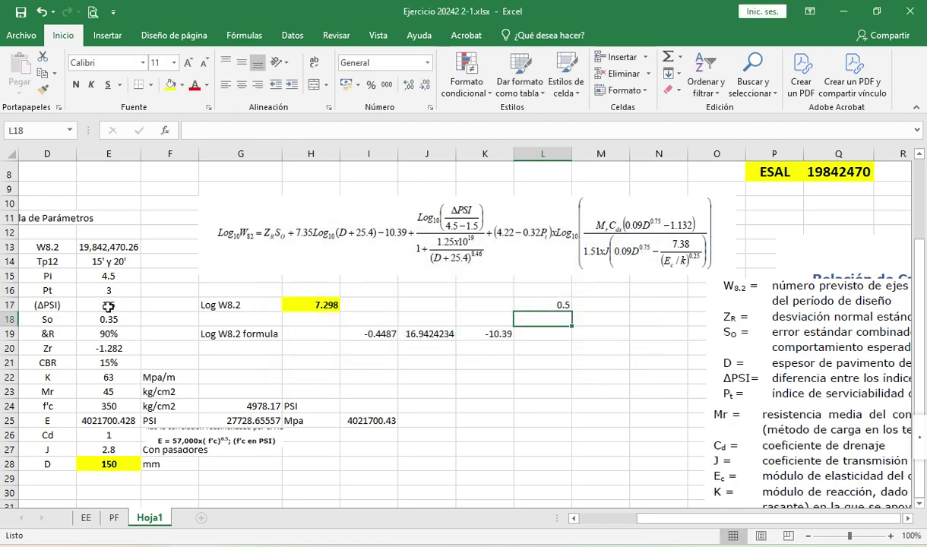
# - Apply the logarithm to the ratio in L17 so the formula reads =LOG(E17/(4.5-1.5))
pyautogui.press('Up')
pyautogui.press('F2')
pyautogui.press('Left')
pyautogui.press('Left')
pyautogui.press('Left')
pyautogui.press('Left')
pyautogui.press('Left')
pyautogui.press('Left')
pyautogui.press('Left')
pyautogui.press('Left')
pyautogui.press('Left')
pyautogui.press('Left')
pyautogui.press('Left')
pyautogui.press('Left')
pyautogui.press('Left')
pyautogui.press('Left')
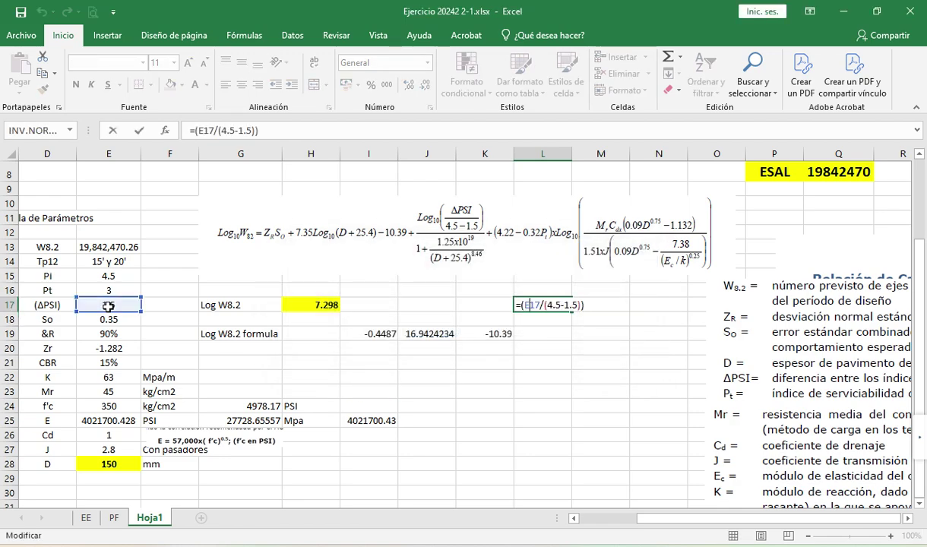
pyautogui.write('lo')
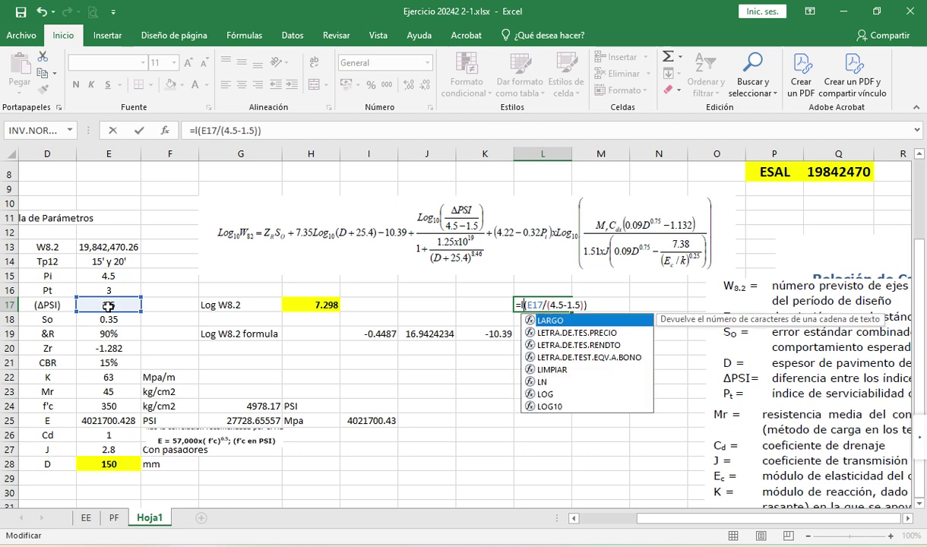
pyautogui.write('g')
pyautogui.press('Return')
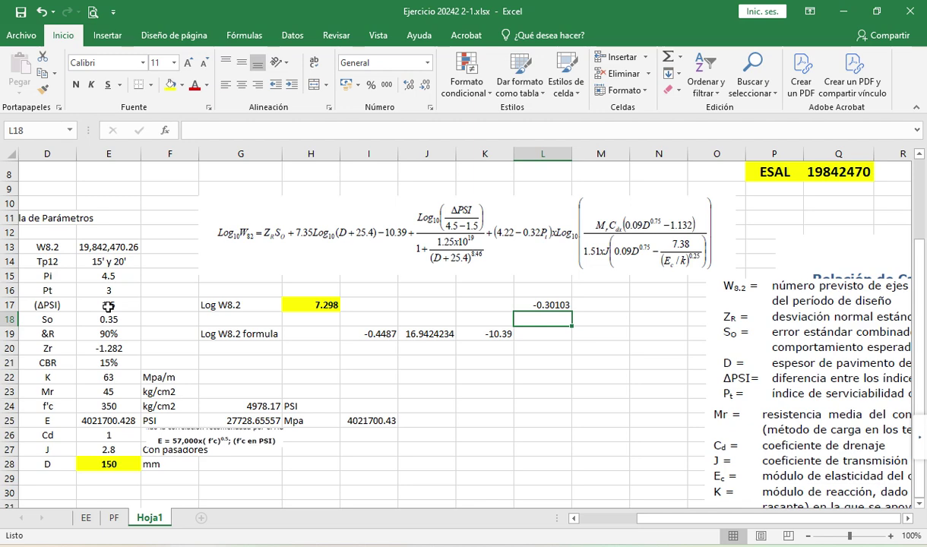
# - Start the fourth term's denominator formula in L18 with =(1+(1.25*1^0
pyautogui.write('=(')
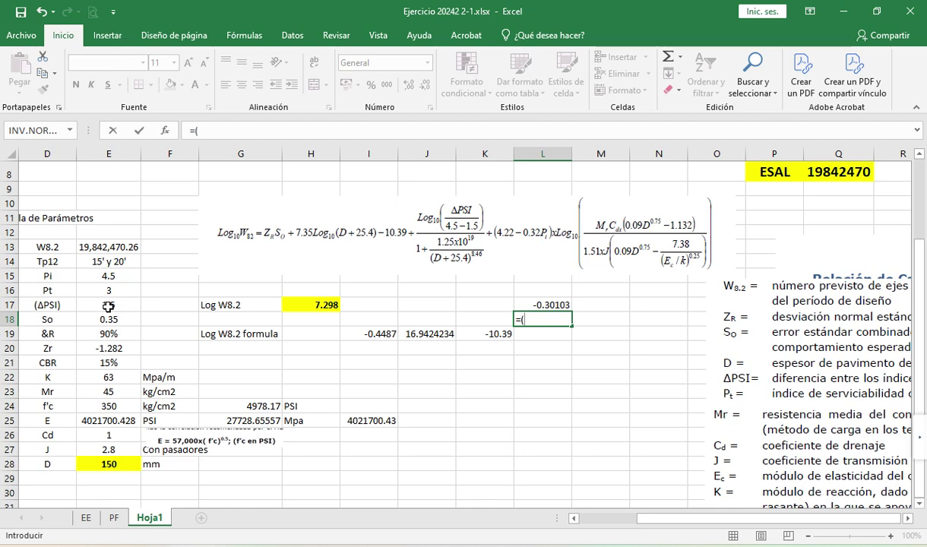
pyautogui.write('1+(1.25*10')
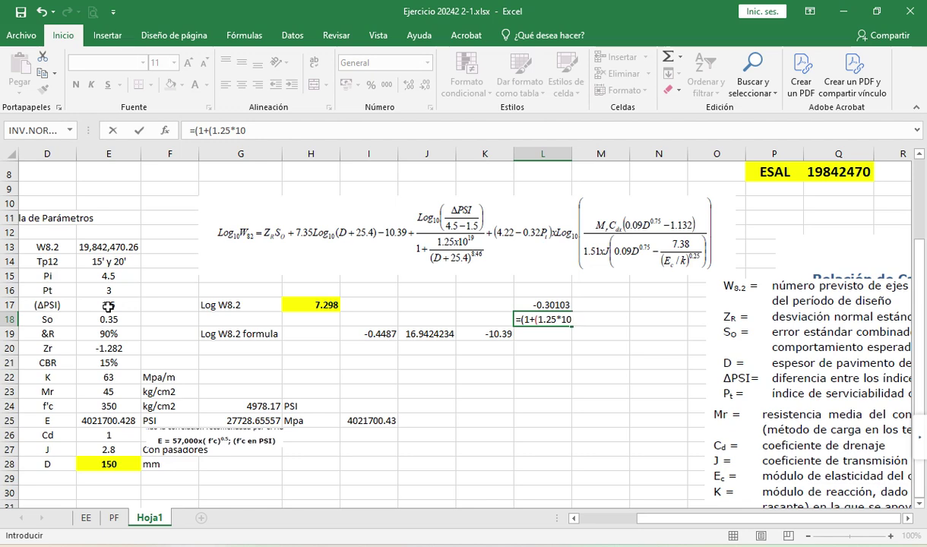
pyautogui.press('BackSpace')
pyautogui.write('^0')
pyautogui.press('Return')
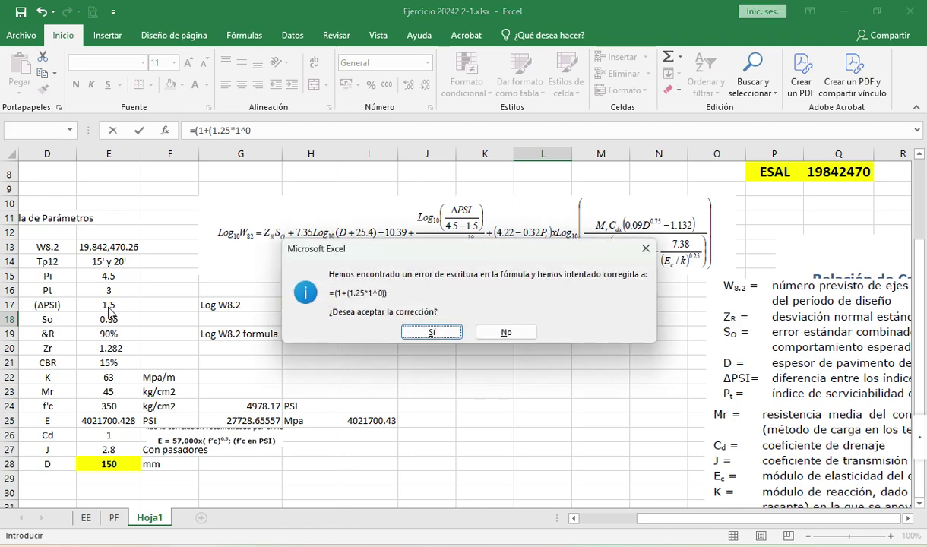
pyautogui.press('Escape')
pyautogui.press('Return')
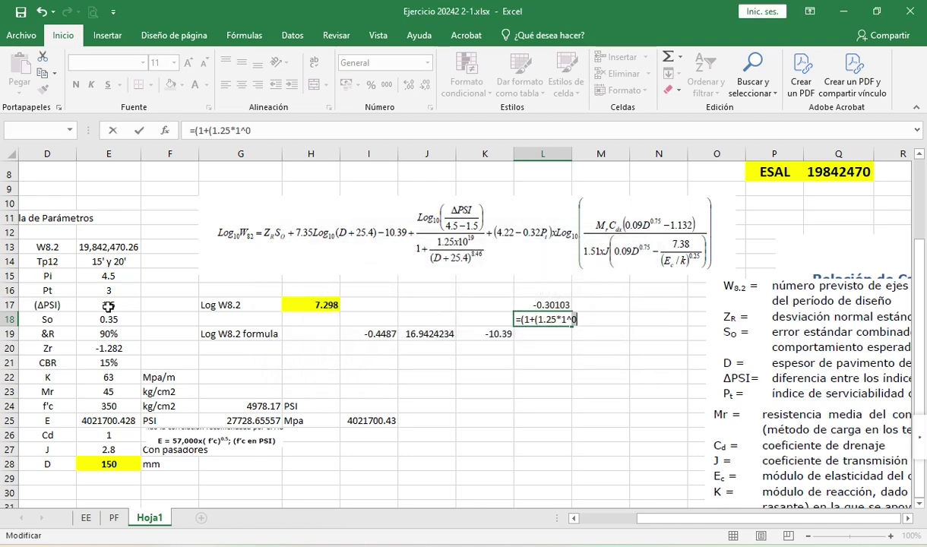
pyautogui.press('Return')
pyautogui.press('Escape')
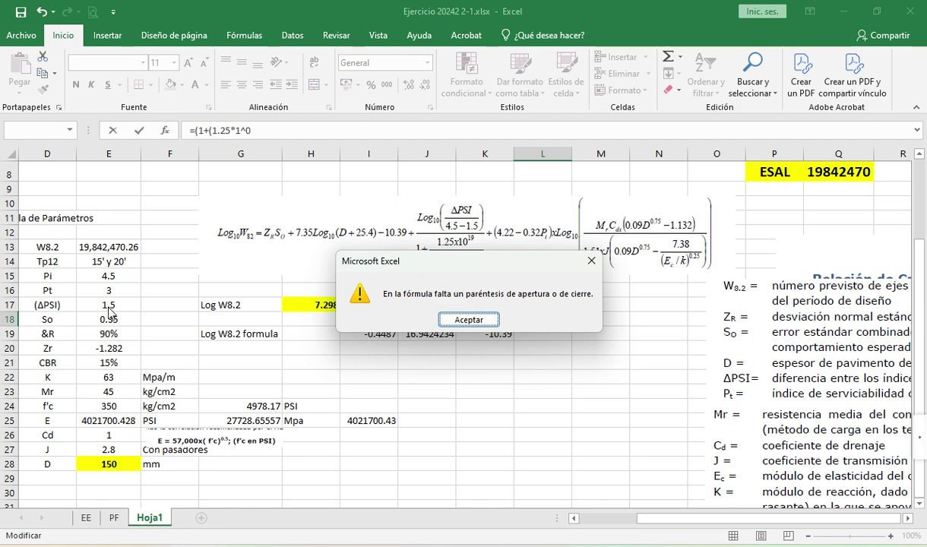
pyautogui.press('Return')
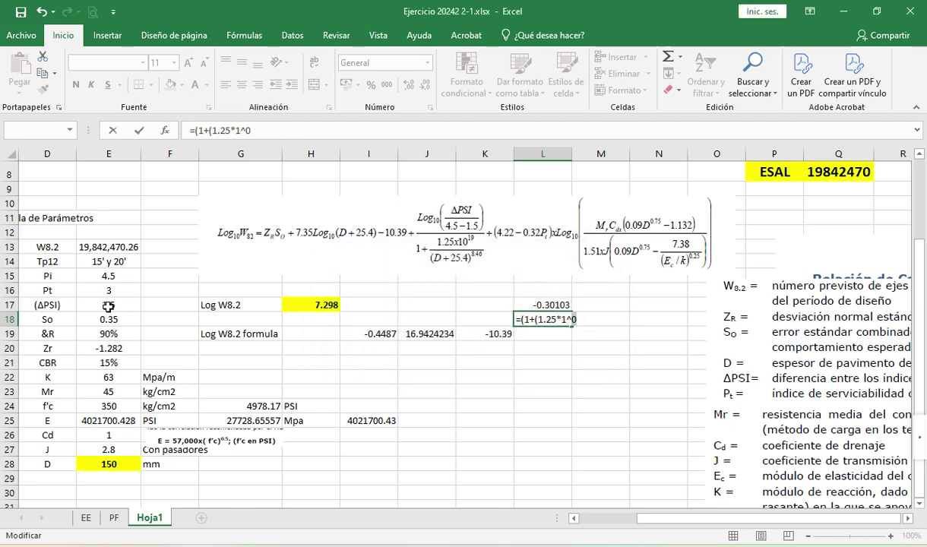
# - Correct the power of ten in L18's denominator formula and continue it with a division so it reads =(1+(1.25*10^19)/
pyautogui.press('Left')
pyautogui.press('Left')
pyautogui.write('0')
pyautogui.press('Right')
pyautogui.press('Right')
pyautogui.press('BackSpace')
pyautogui.write('19)/')
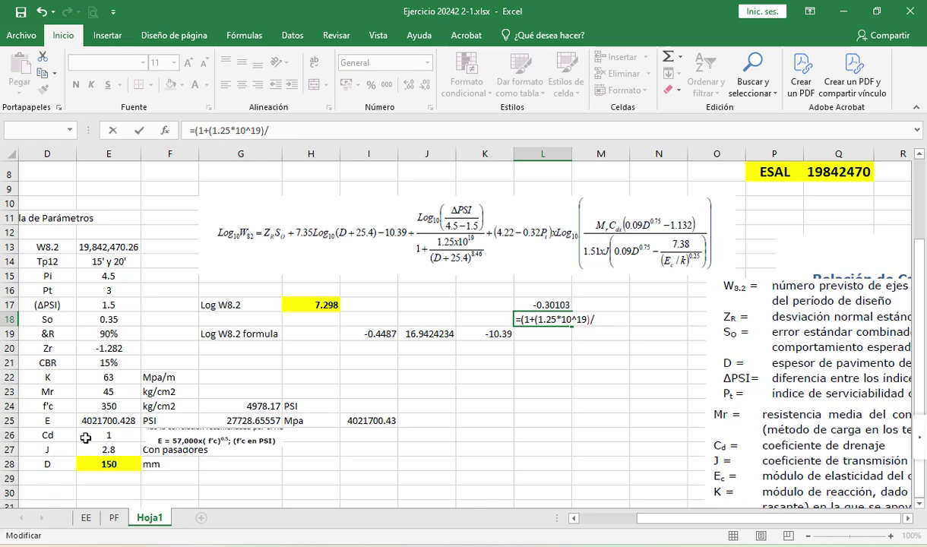
# - Complete the L18 formula with the slab thickness from E28 so it reads =(1+(1.25*10^19)/(E28+25.4))
pyautogui.click(92, 464)
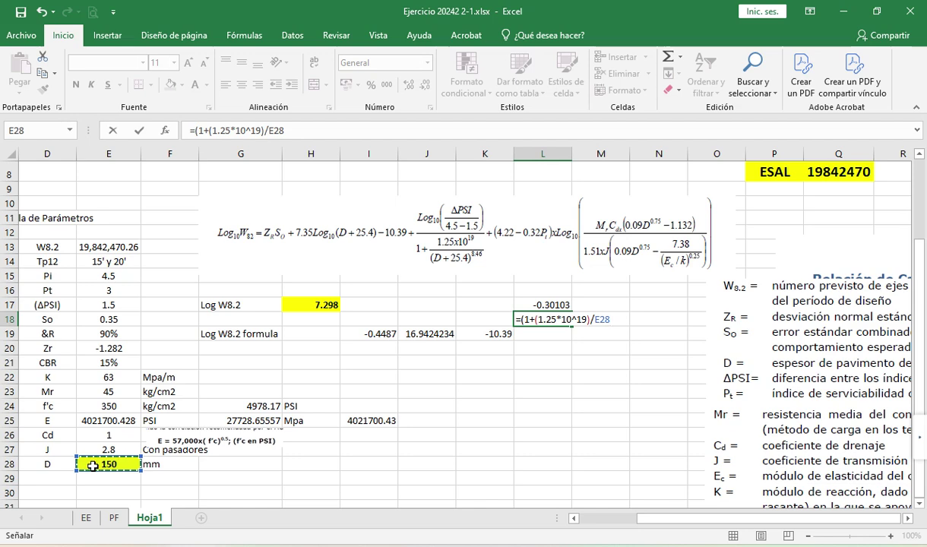
pyautogui.press('BackSpace')
pyautogui.press('BackSpace')
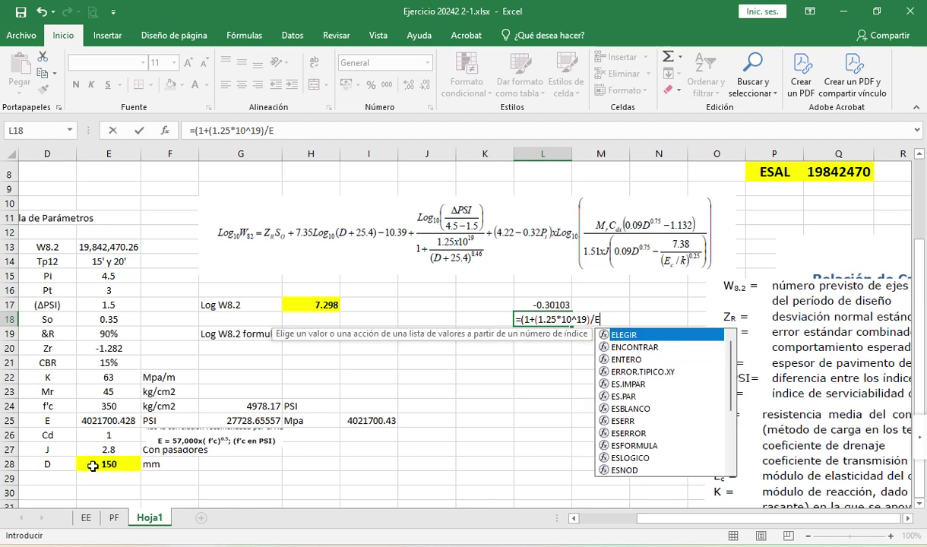
pyautogui.press('BackSpace')
pyautogui.write('(')
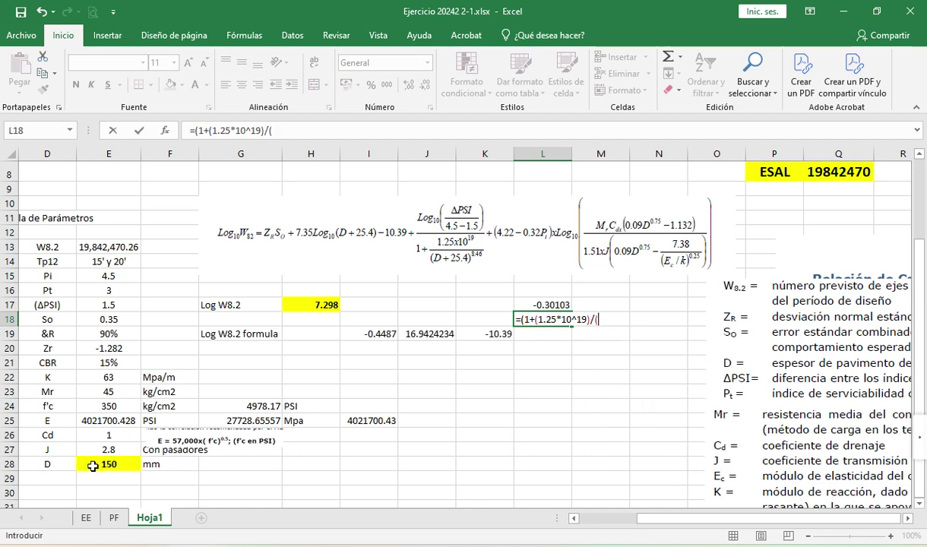
pyautogui.click(93, 465)
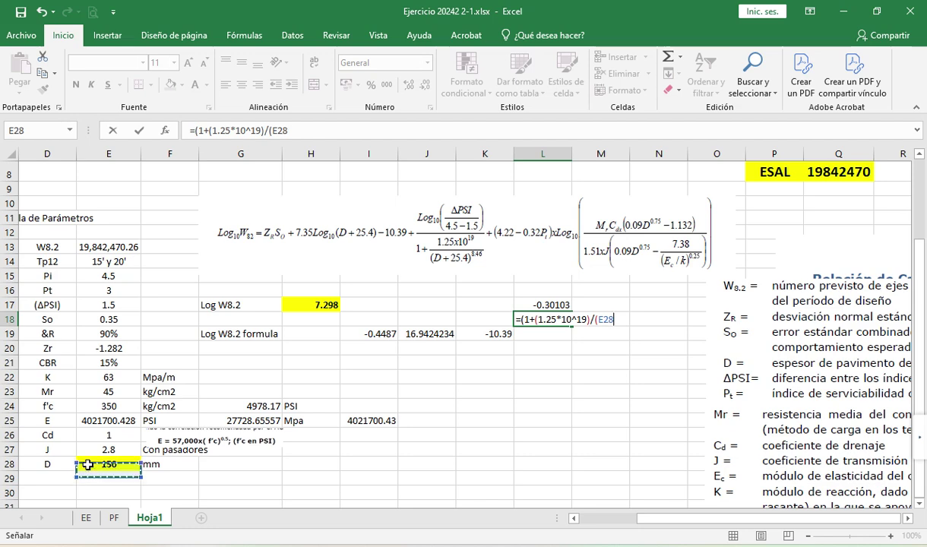
pyautogui.write('+25')
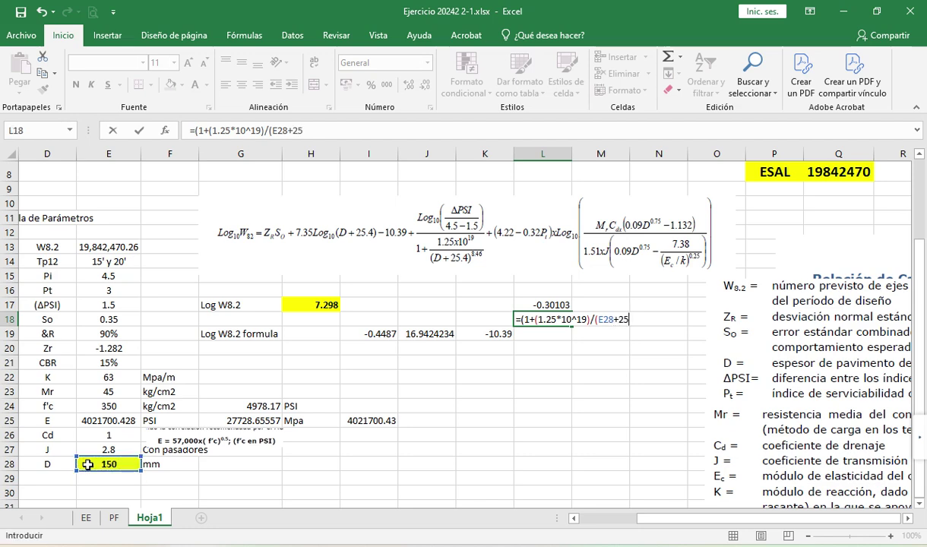
pyautogui.write('.4))')
pyautogui.press('Return')
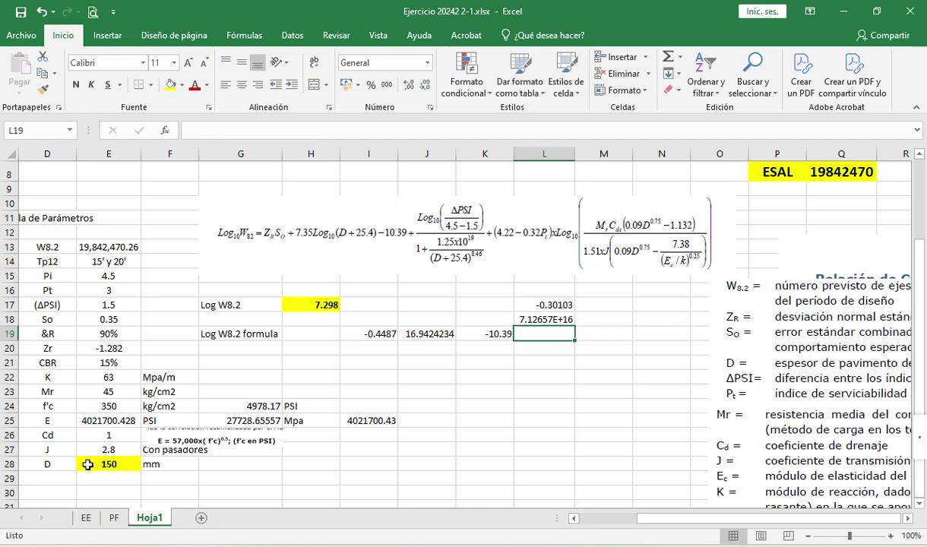
# - Calculate the fourth term in L19 by dividing its numerator by its denominator with =L17/L18
pyautogui.write('=')
pyautogui.press('Up')
pyautogui.press('Up')
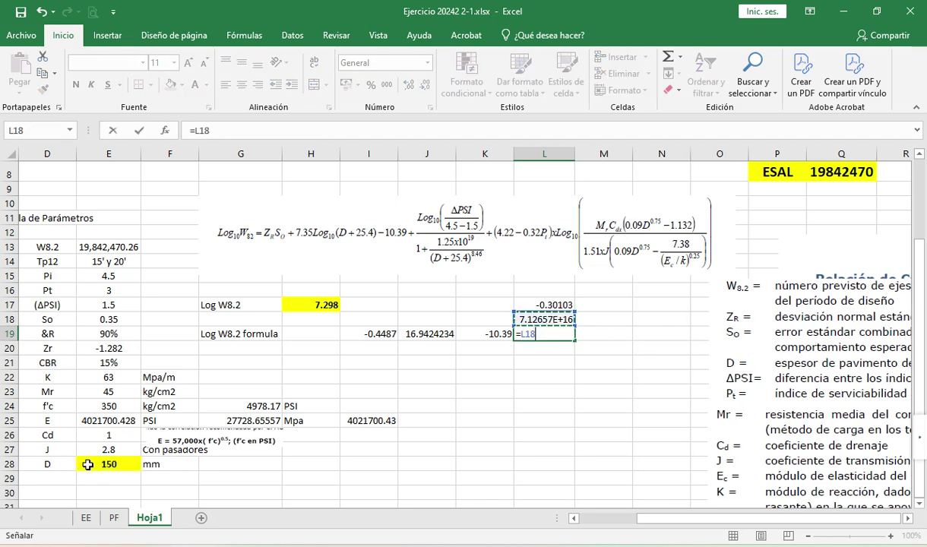
pyautogui.write('/')
pyautogui.press('Up')
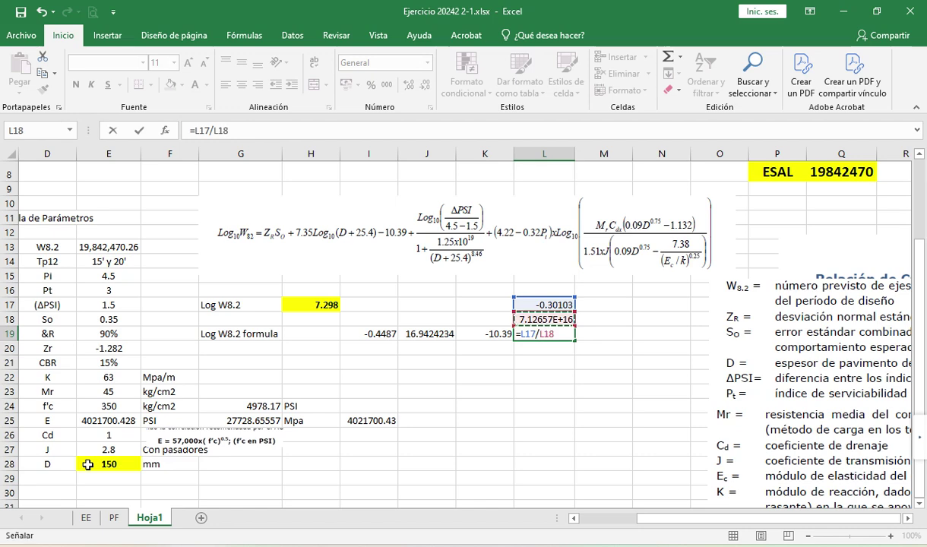
pyautogui.press('Return')
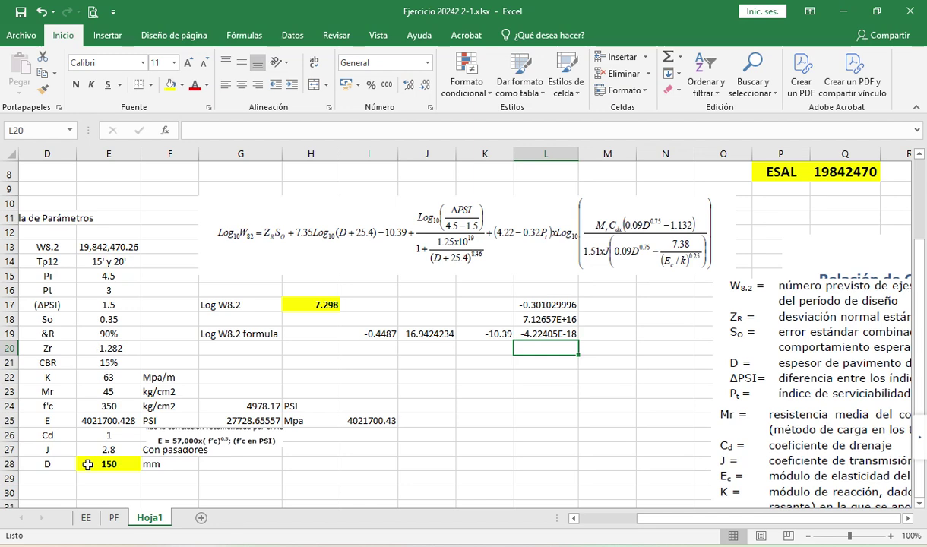
# - Add the missing 8.46 exponent to the denominator in L18 so the formula reads =(1+(1.25*10^19)/(E28+25.4)^8.46)
pyautogui.press('Up')
pyautogui.press('F2')
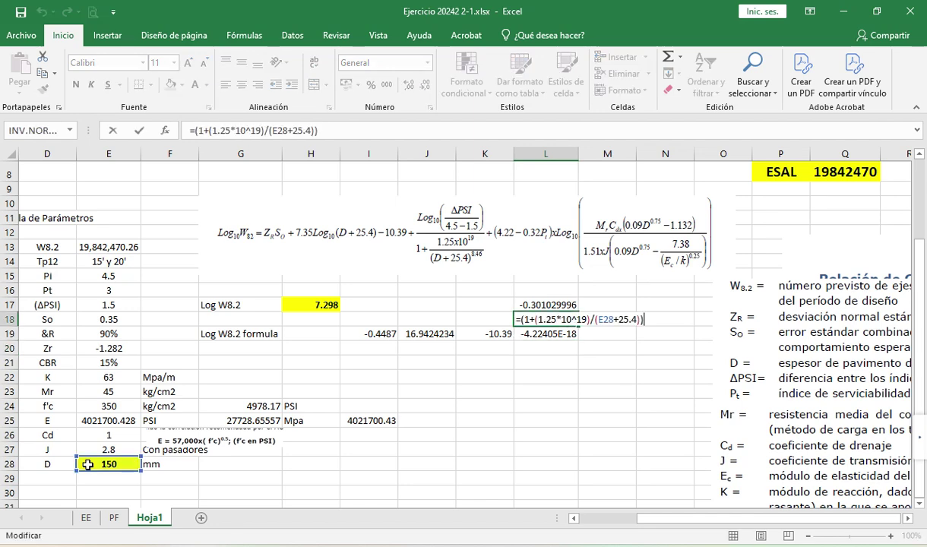
pyautogui.press('Left')
pyautogui.press('BackSpace')
pyautogui.write('^8.46')
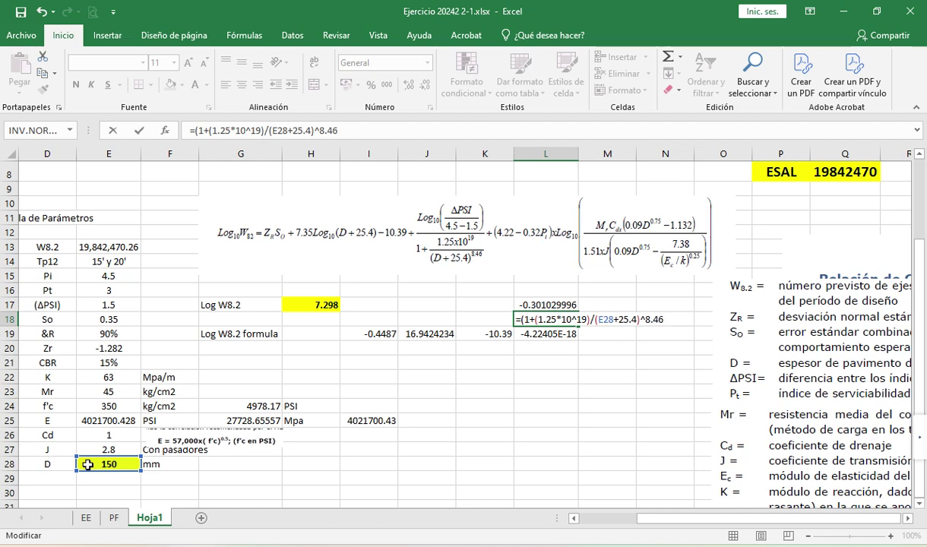
pyautogui.write(')')
pyautogui.press('Return')
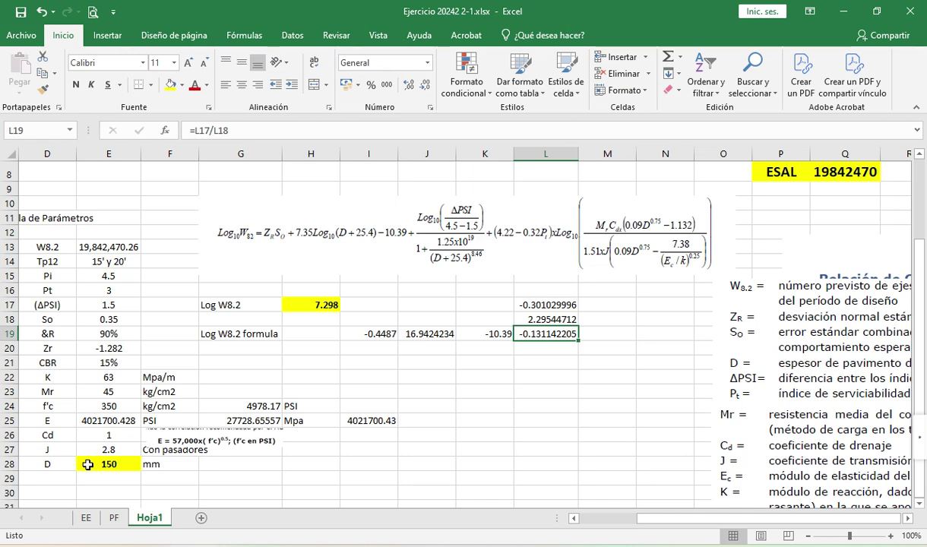
# - Calculate the fifth term's serviceability factor in M17 with =(4.22-0.32*E16), referencing the Pt value
pyautogui.press('Right')
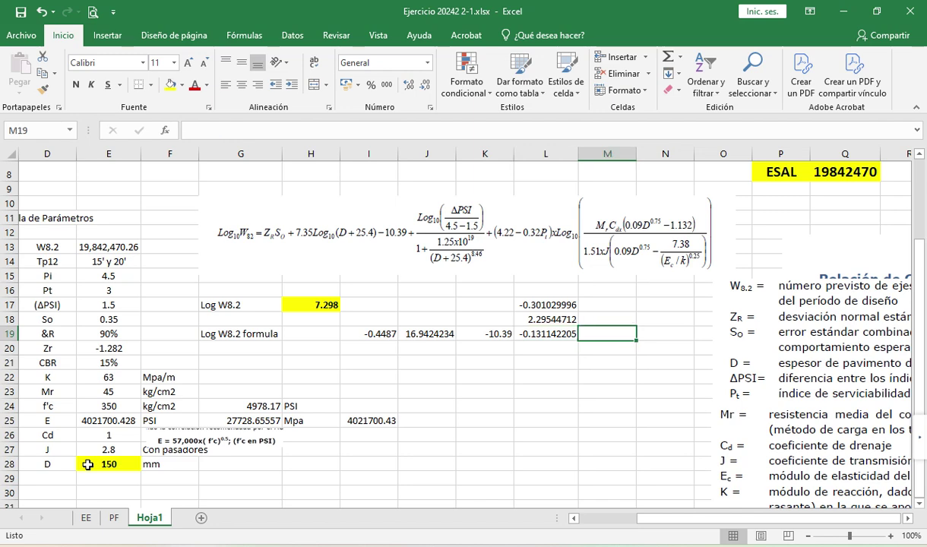
pyautogui.press('Up')
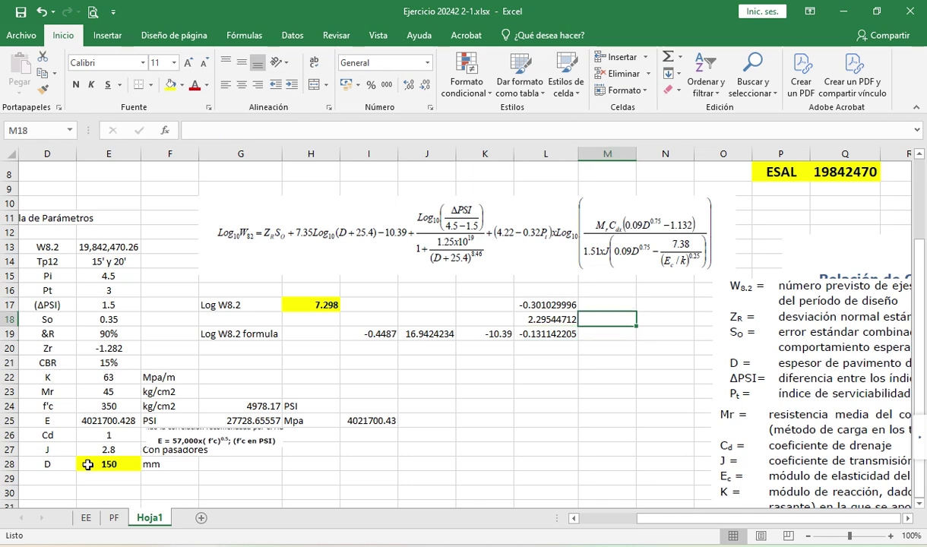
pyautogui.press('Up')
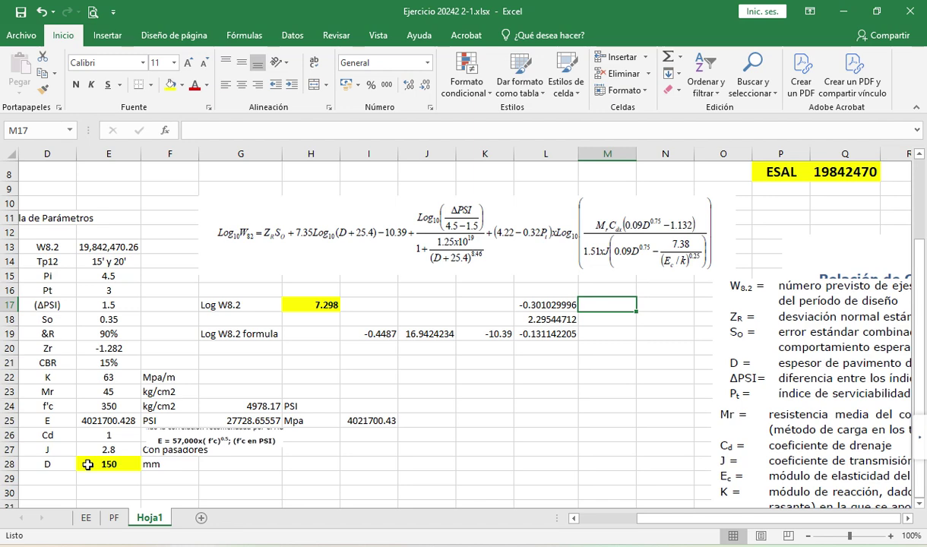
pyautogui.write('=(')
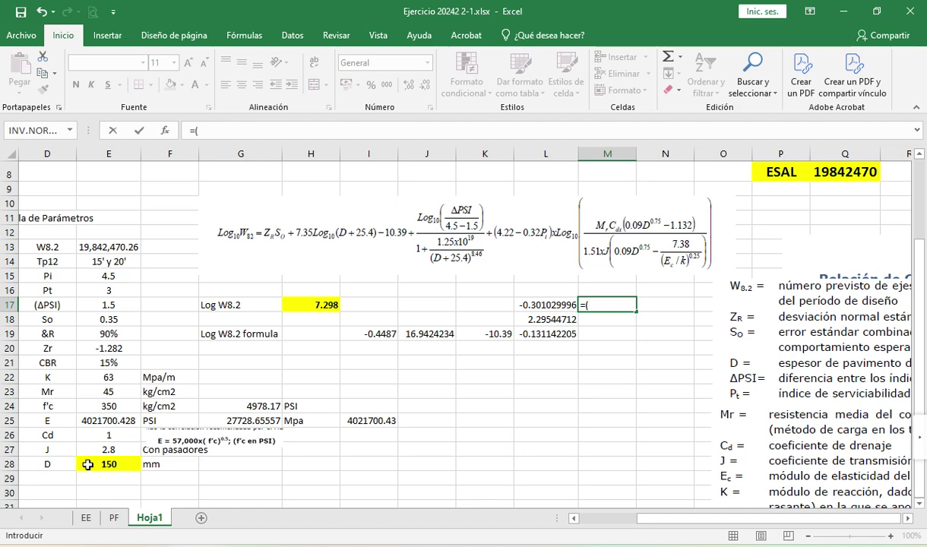
pyautogui.write('4.22-0.32')
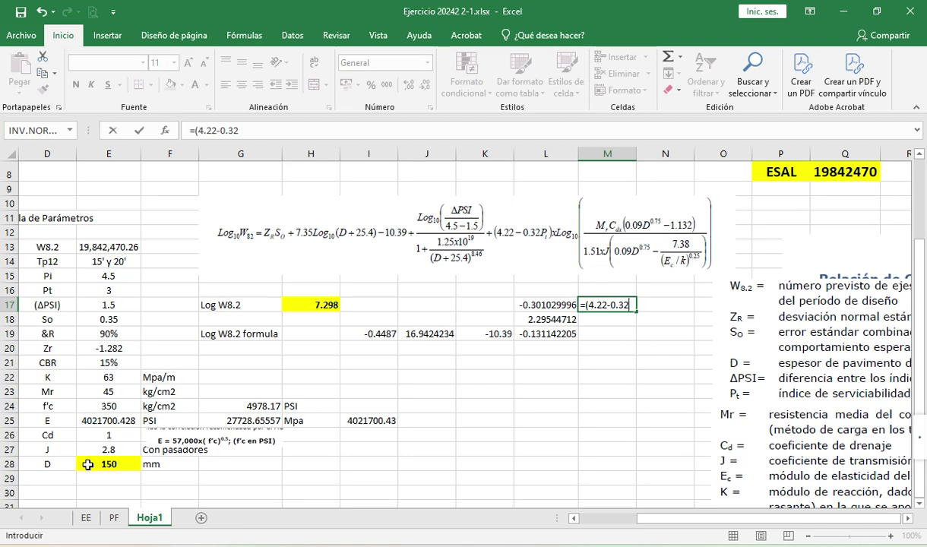
pyautogui.write('*')
pyautogui.scroll(1, 88, 465)
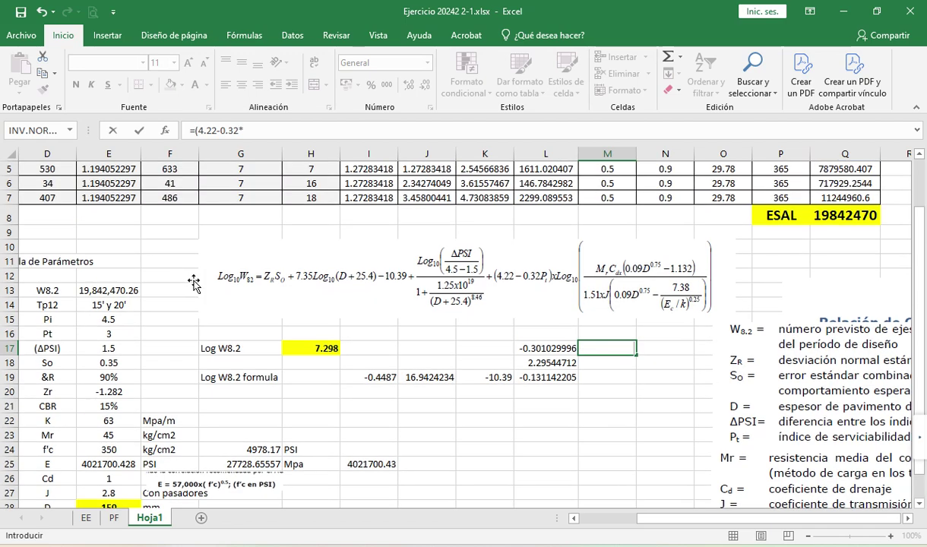
pyautogui.click(107, 450)
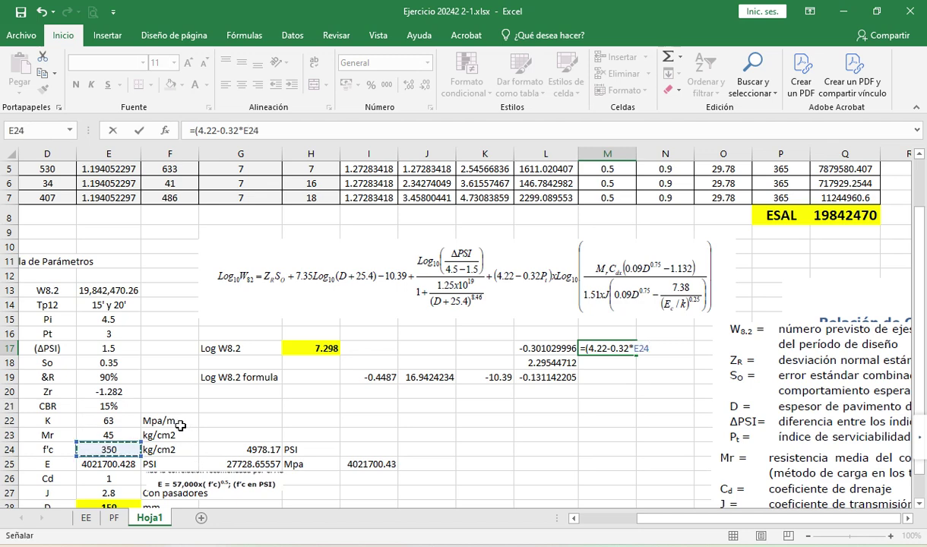
pyautogui.click(107, 337)
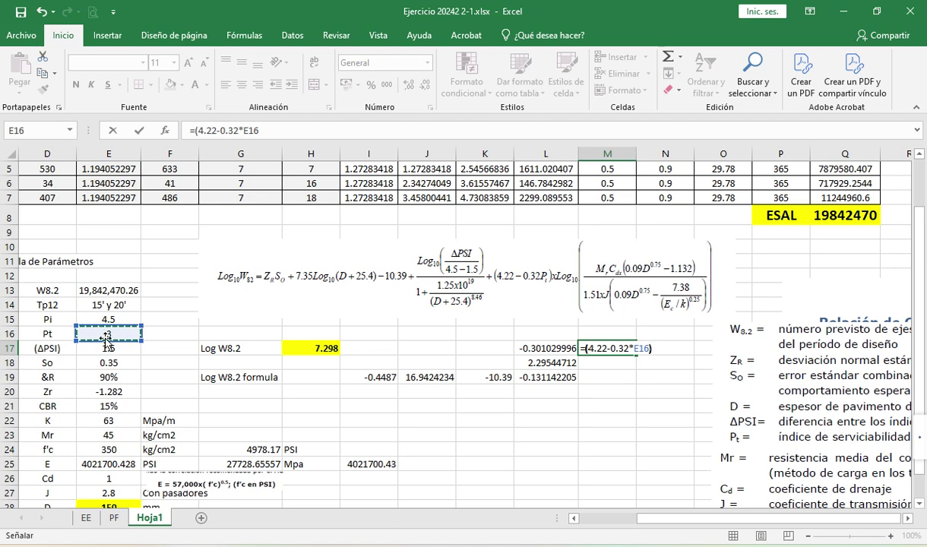
pyautogui.write(')')
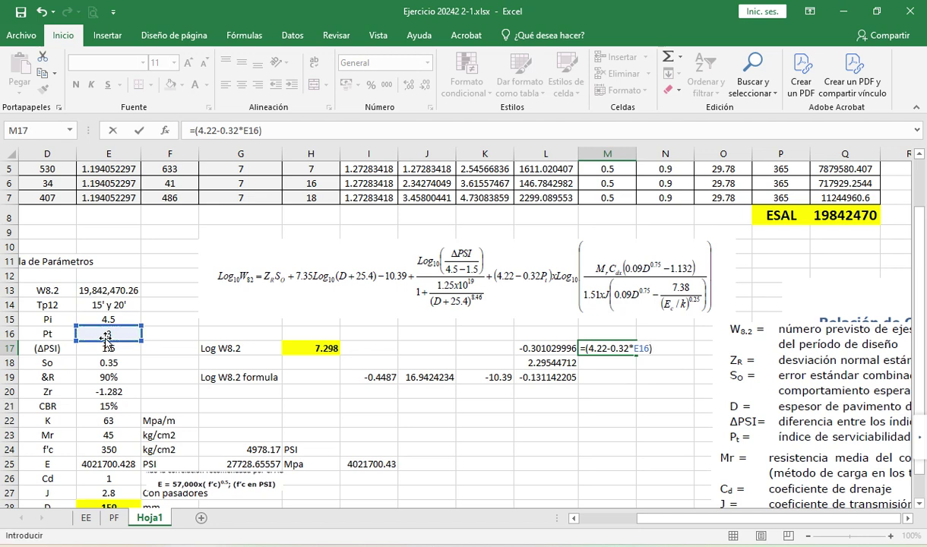
pyautogui.press('Return')
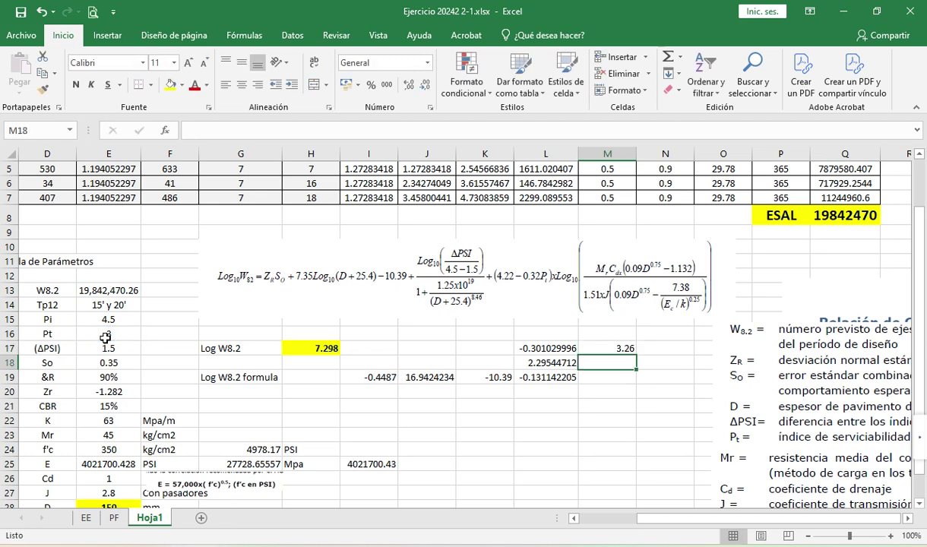
pyautogui.press('Up')
pyautogui.press('Right')
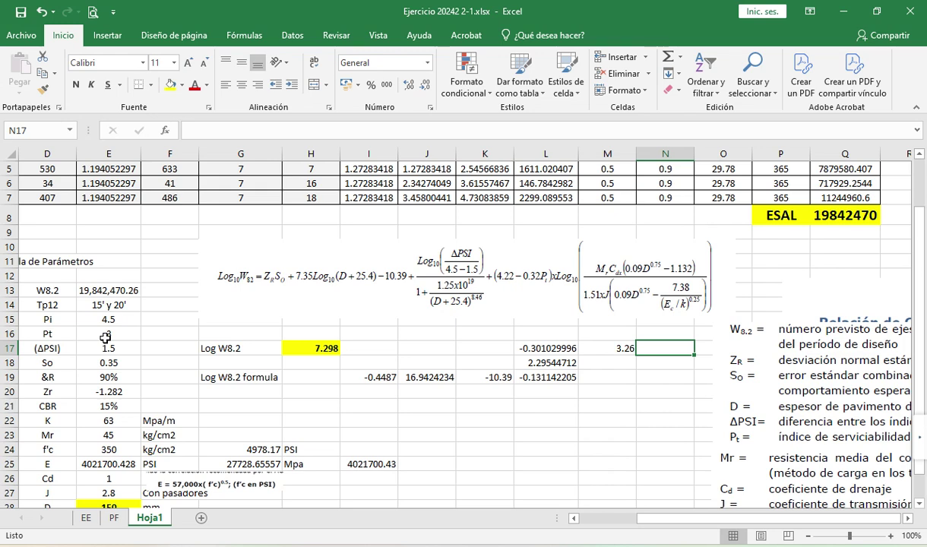
pyautogui.write('=')
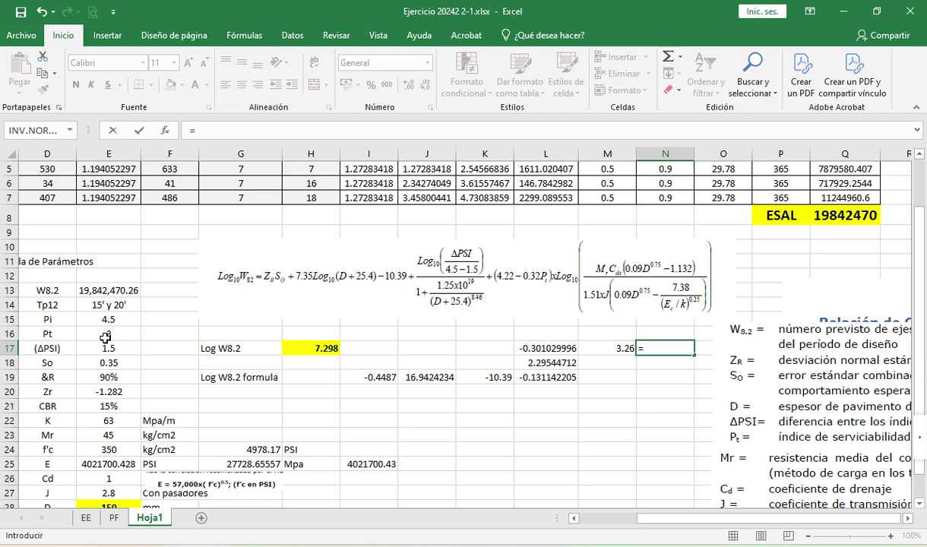
pyautogui.write('(')
pyautogui.press('Escape')
# - Switch from cell G23 to the Chrome browser and search Google for the conversion "45 k/cm2 a Mpa"
pyautogui.click(218, 436)
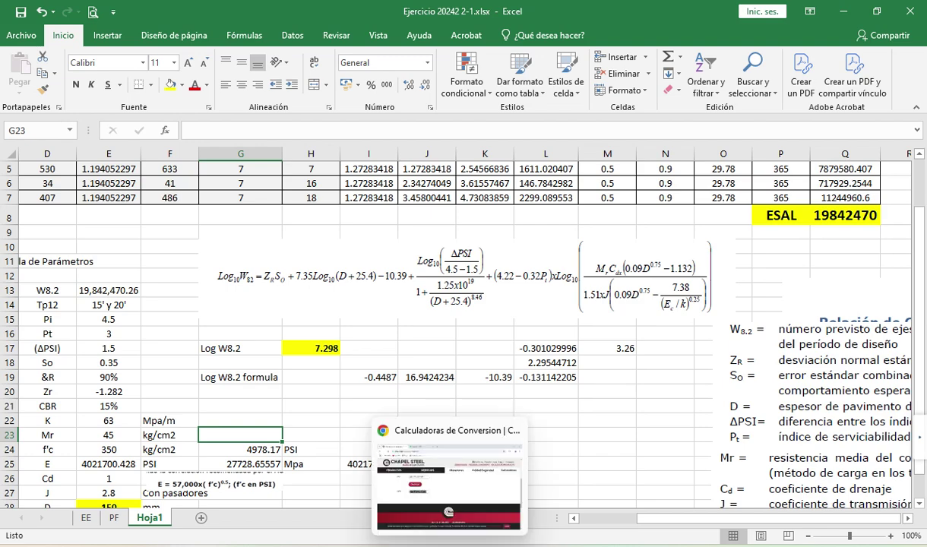
pyautogui.click(429, 456)
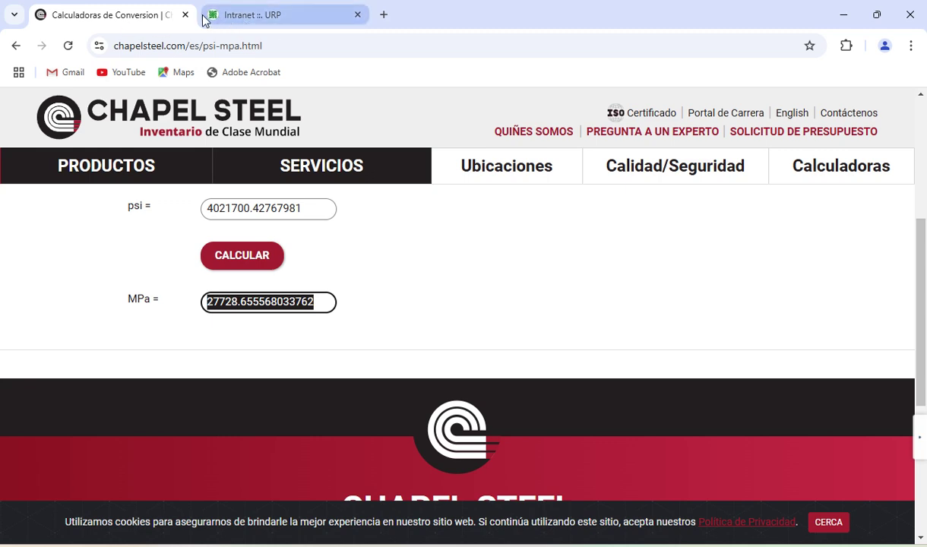
pyautogui.click(121, 44)
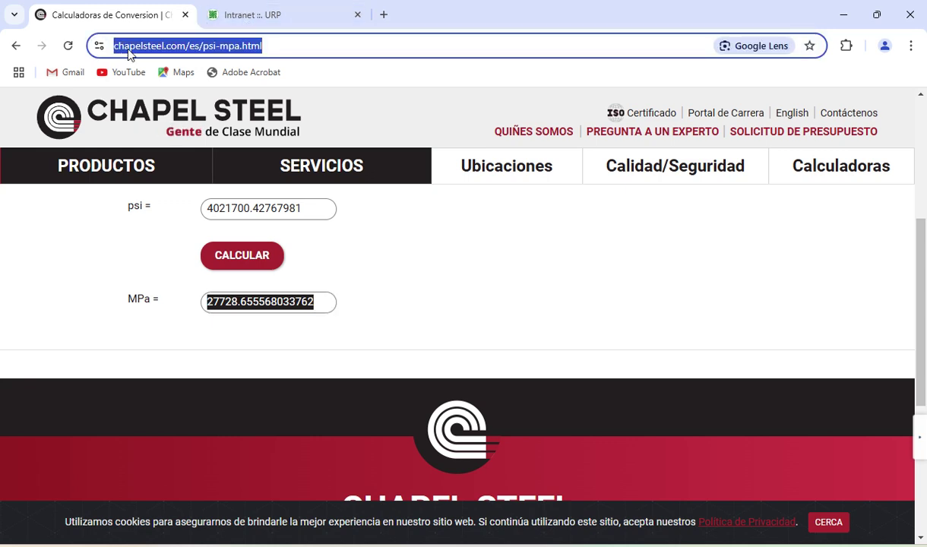
pyautogui.write('45')
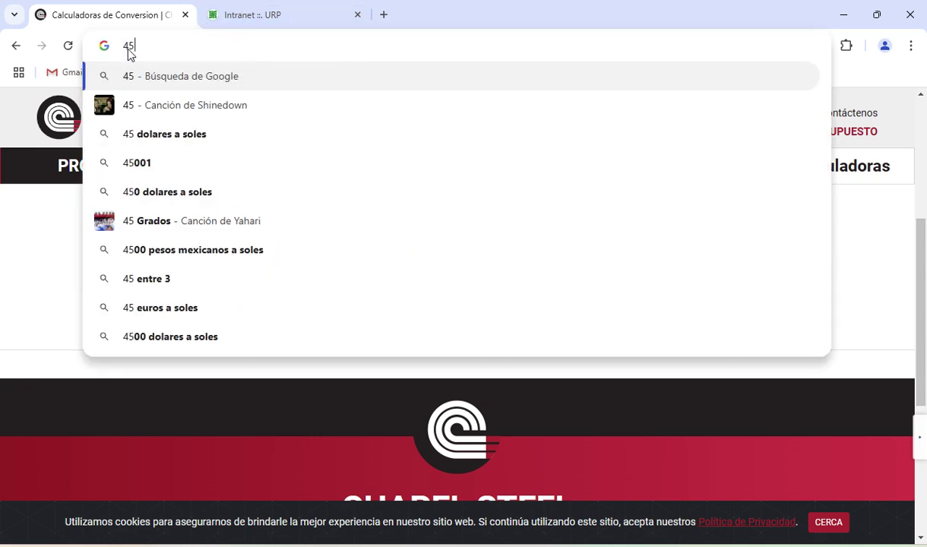
pyautogui.write(' k')
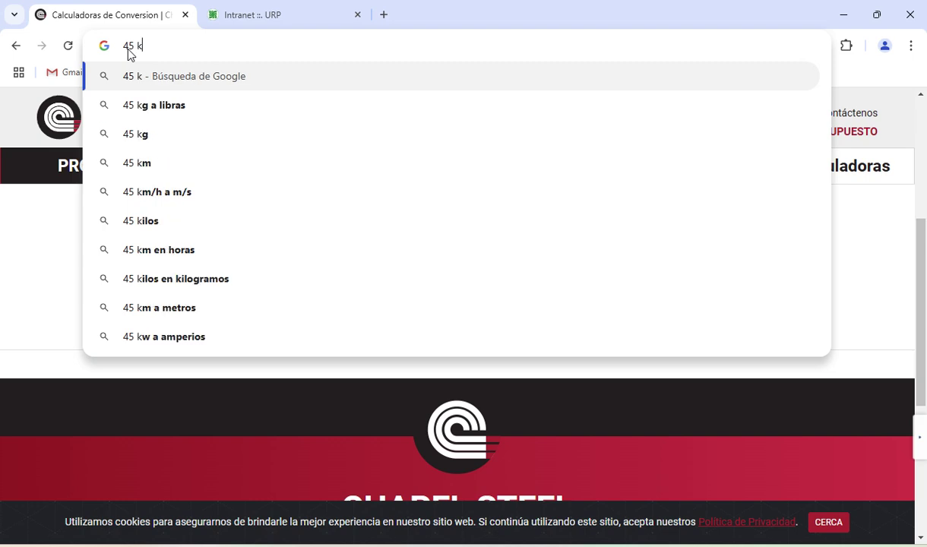
pyautogui.write('/cm2')
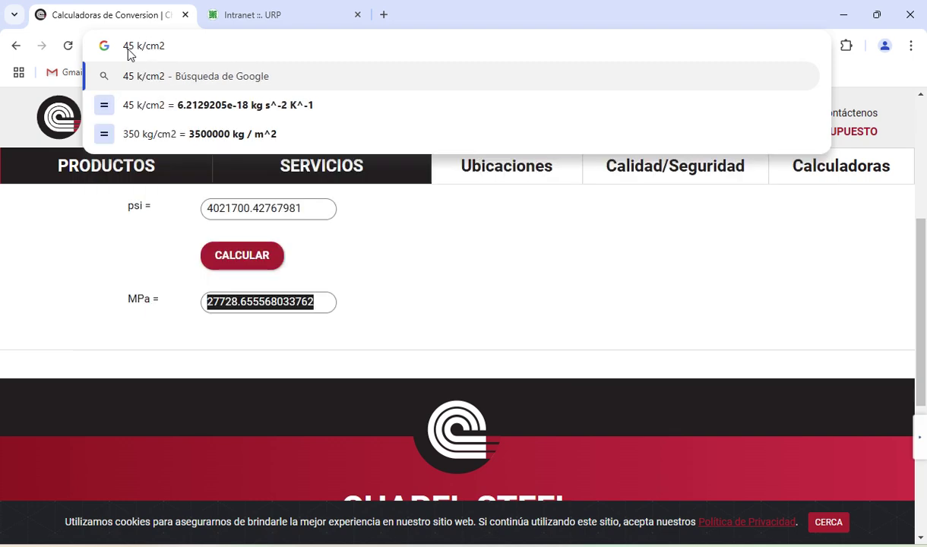
pyautogui.write(' a ')
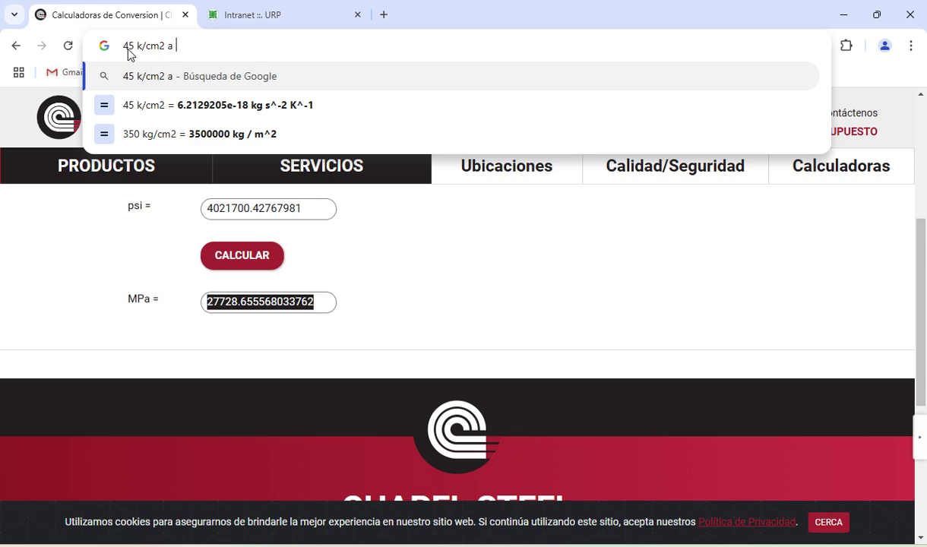
pyautogui.write('Mpa')
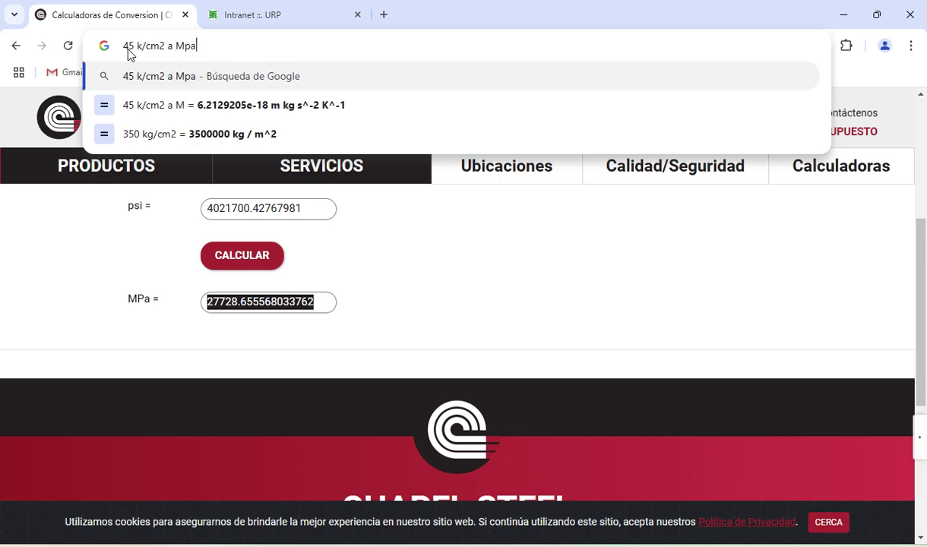
pyautogui.press('Return')
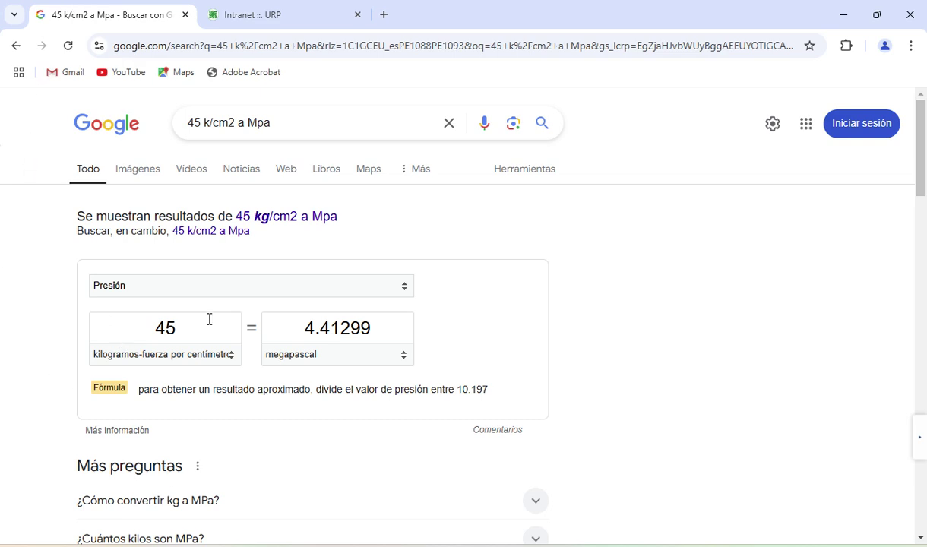
# - Copy the converted megapascal value 4.41299 and paste it into G23 in the Excel workbook, in the Mr row
pyautogui.click(378, 325)
pyautogui.moveTo(378, 325); pyautogui.dragTo(295, 327)
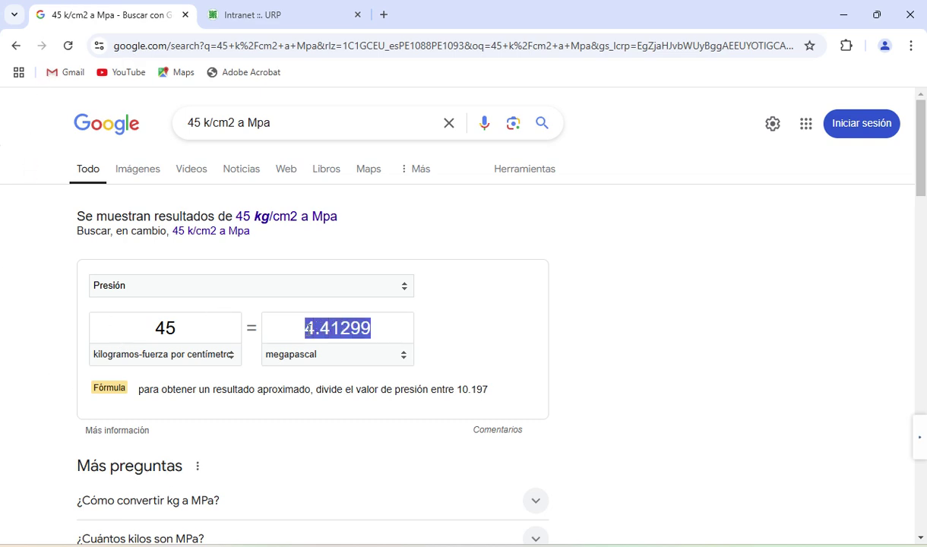
pyautogui.rightClick(306, 327)
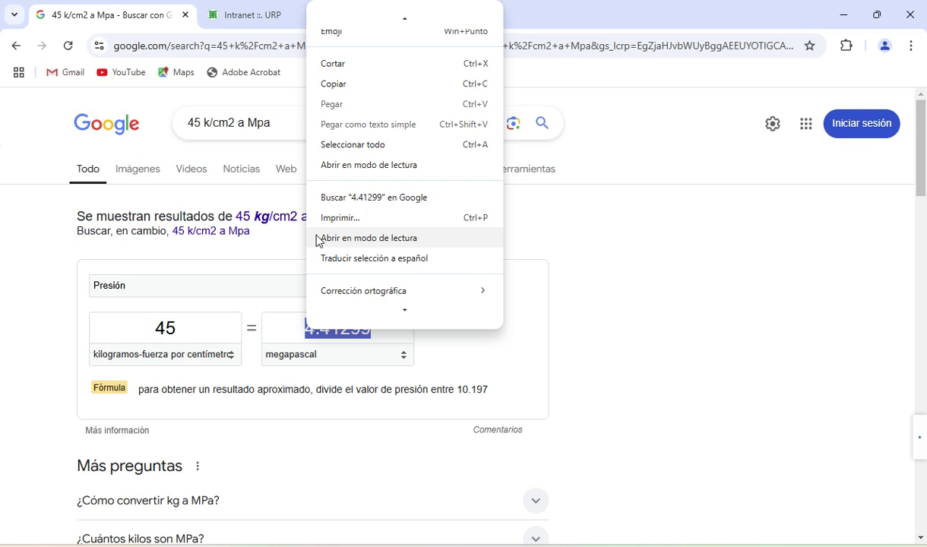
pyautogui.click(339, 83)
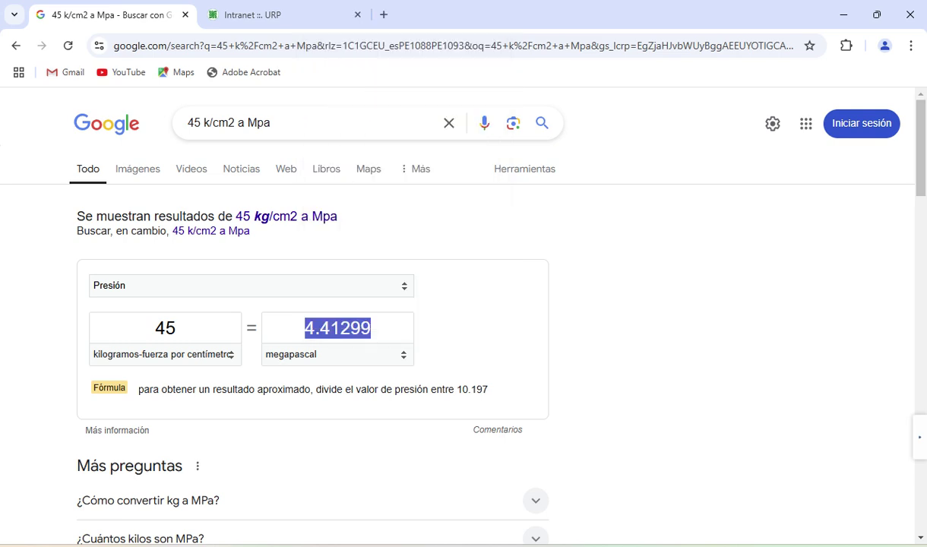
pyautogui.hotkey('alt', 'Tab')
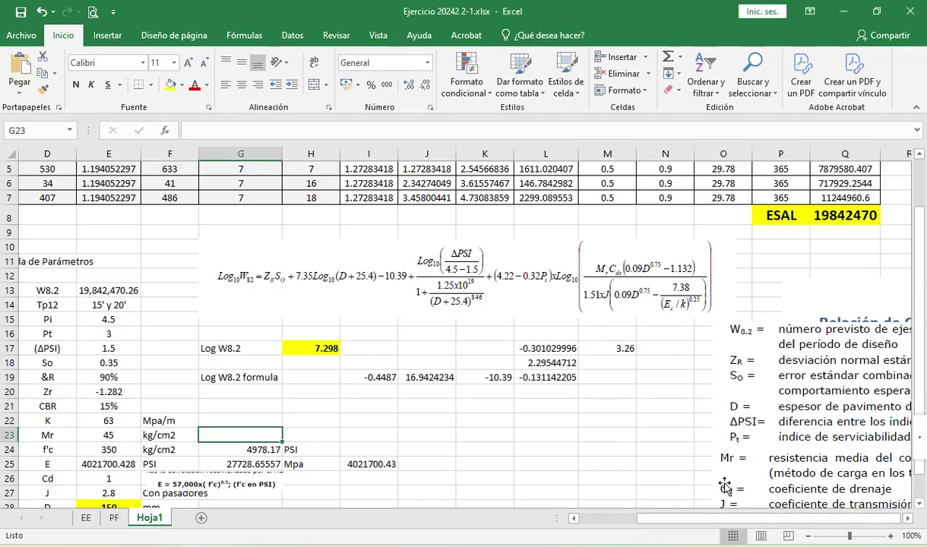
pyautogui.hotkey('ctrl', 'v')
# - Label the converted Mr value with the unit MPa in H23
pyautogui.press('Left')
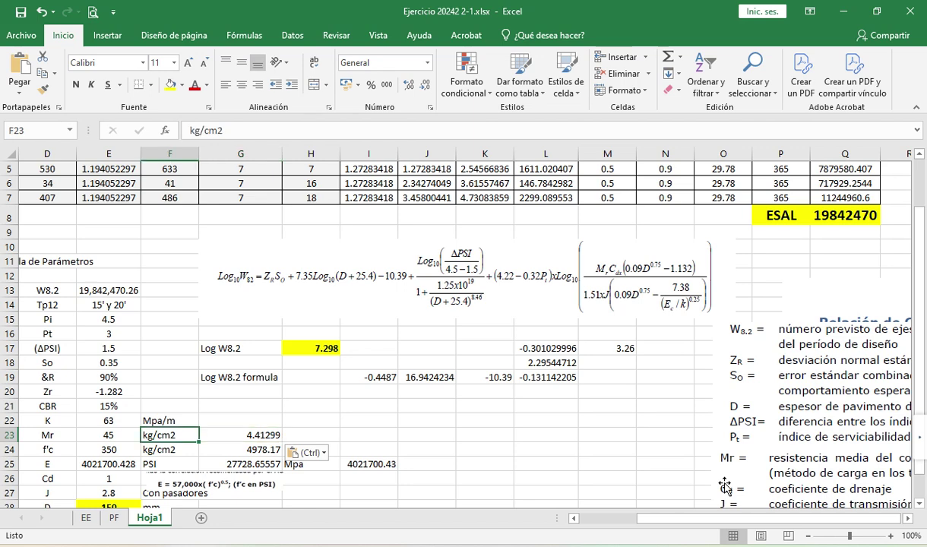
pyautogui.press('Right')
pyautogui.press('Right')
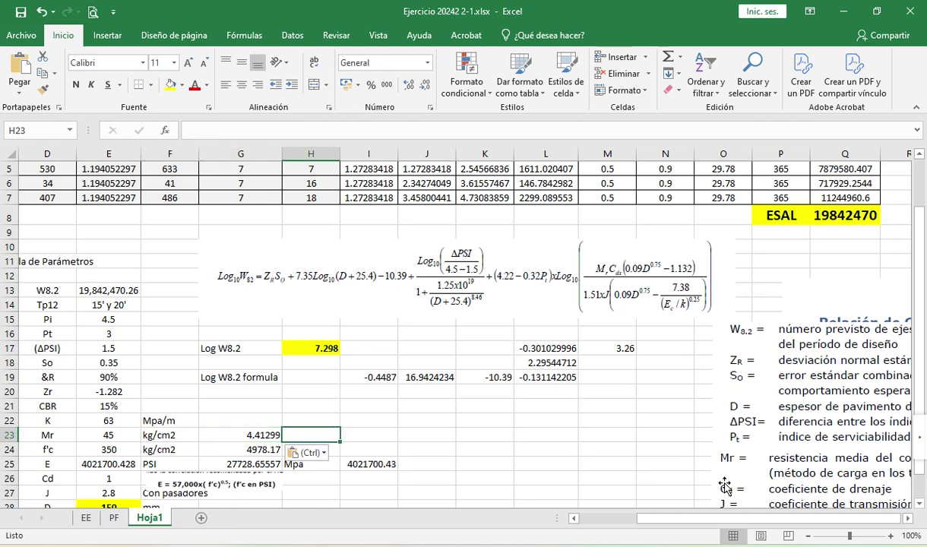
pyautogui.write('MPa')
pyautogui.press('Return')
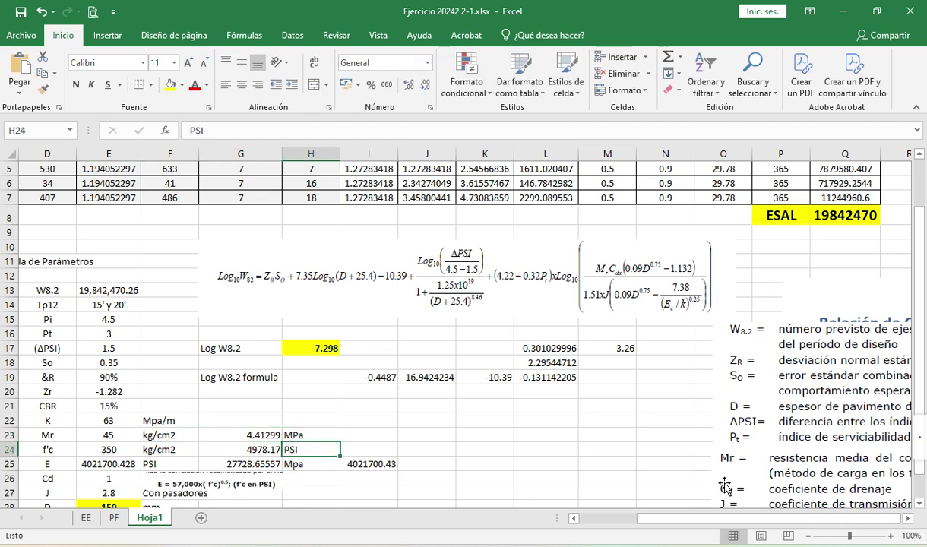
pyautogui.press('Up')
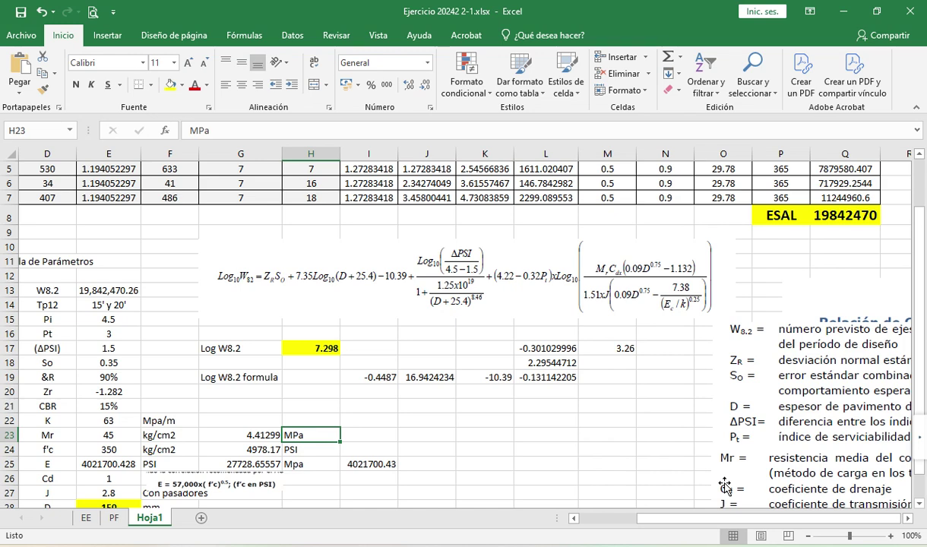
# - Begin the fifth term's numerator in N17 with =(G23*E26*(0.09*E28, referencing the converted Mr, Cd and D values
pyautogui.press('Right')
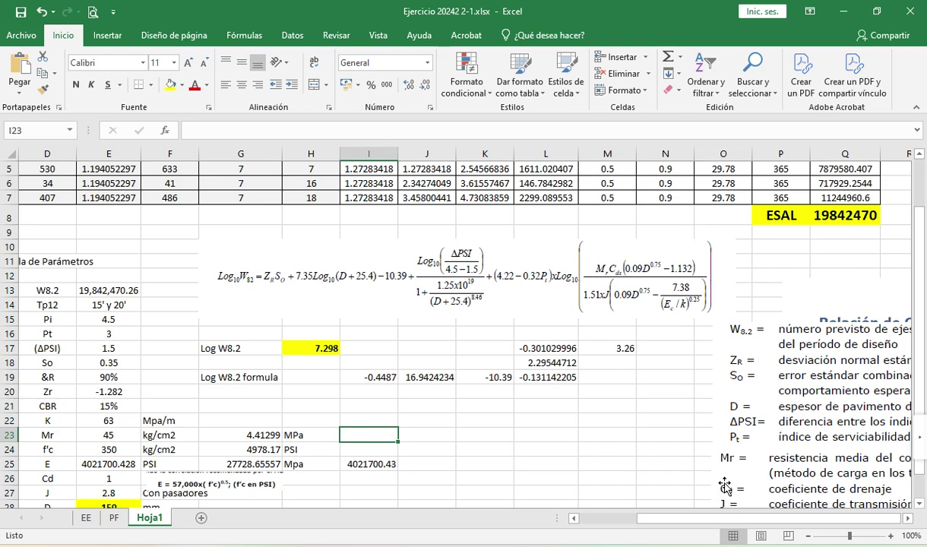
pyautogui.press('Up')
pyautogui.press('Up')
pyautogui.press('Up')
pyautogui.press('Up')
pyautogui.press('Up')
pyautogui.press('Up')
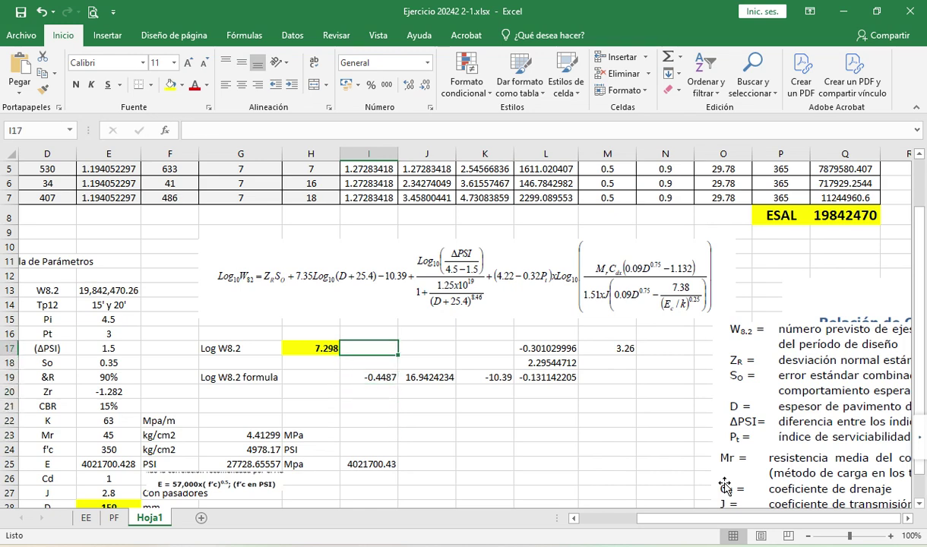
pyautogui.press('Right')
pyautogui.press('Right')
pyautogui.press('Right')
pyautogui.press('Right')
pyautogui.press('Right')
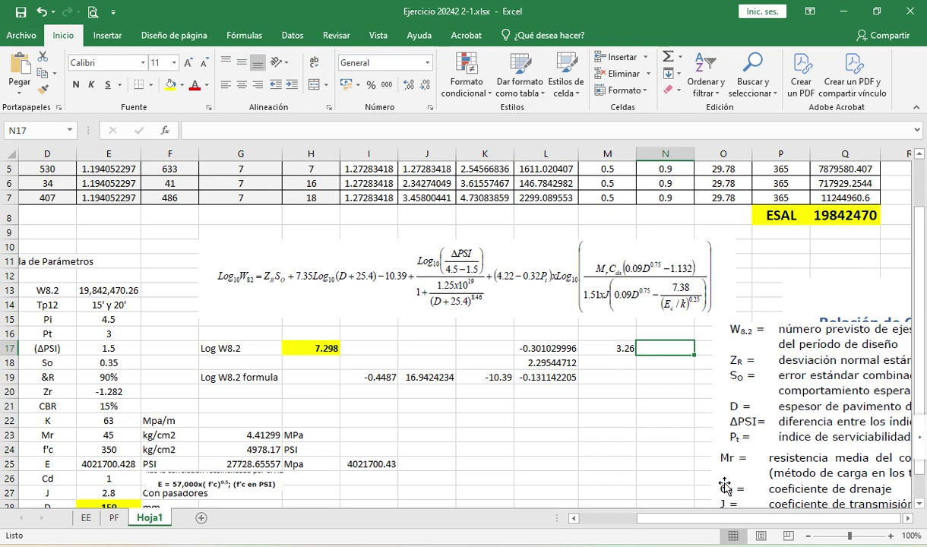
pyautogui.write('=(')
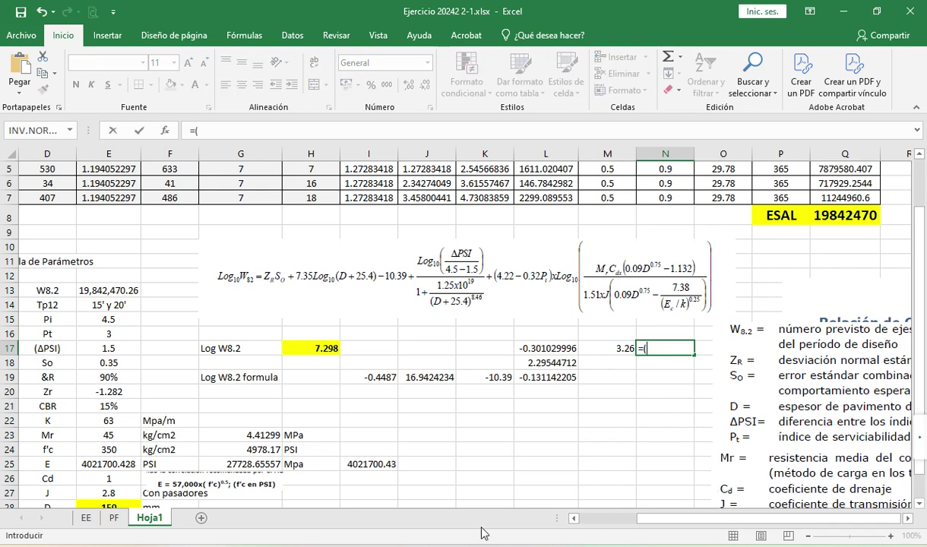
pyautogui.click(272, 432)
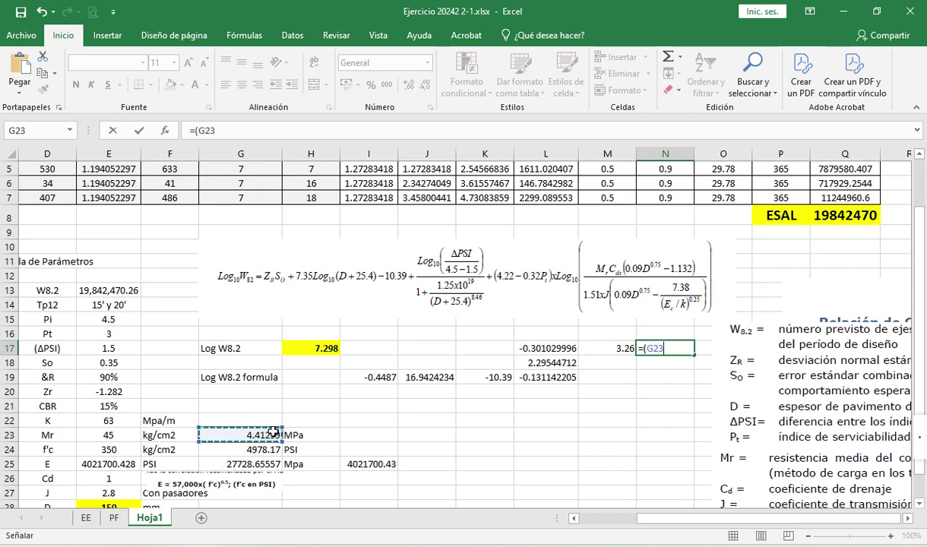
pyautogui.write('*')
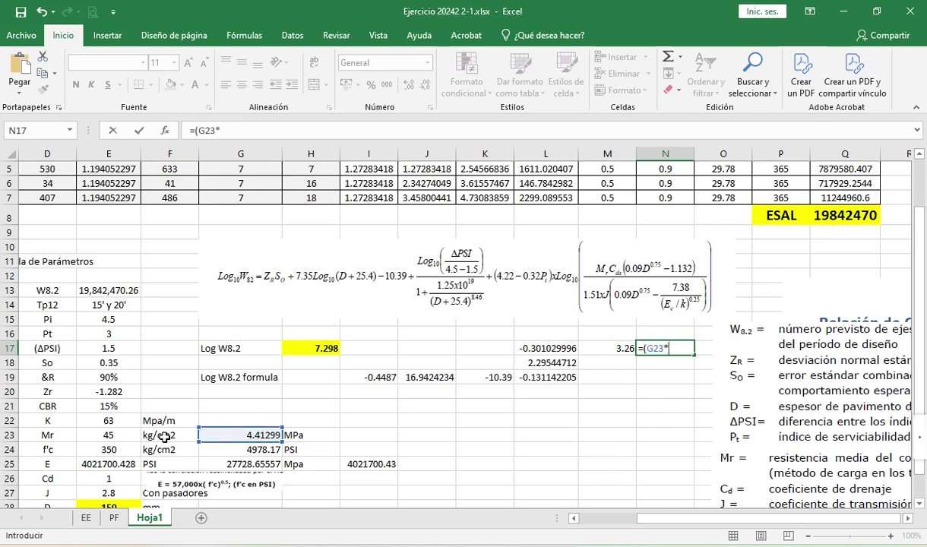
pyautogui.click(90, 479)
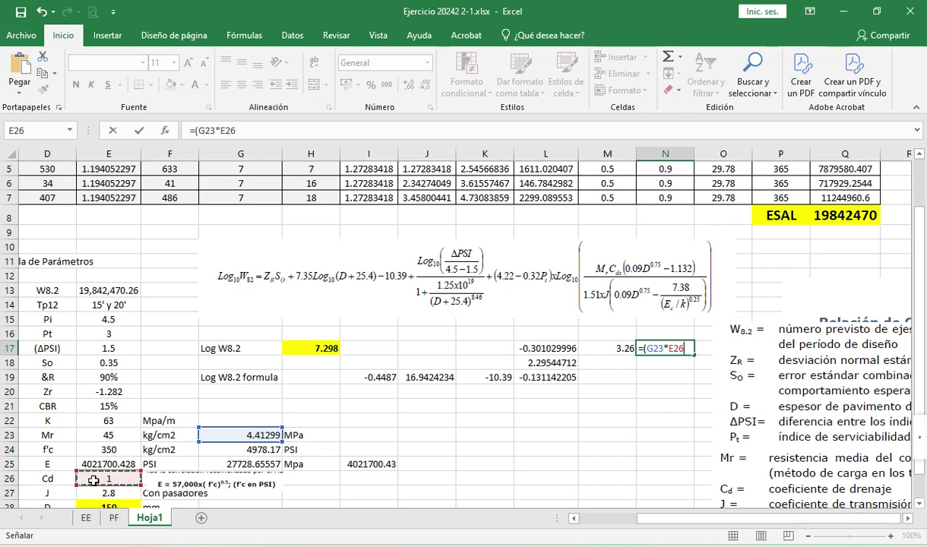
pyautogui.write('*(')
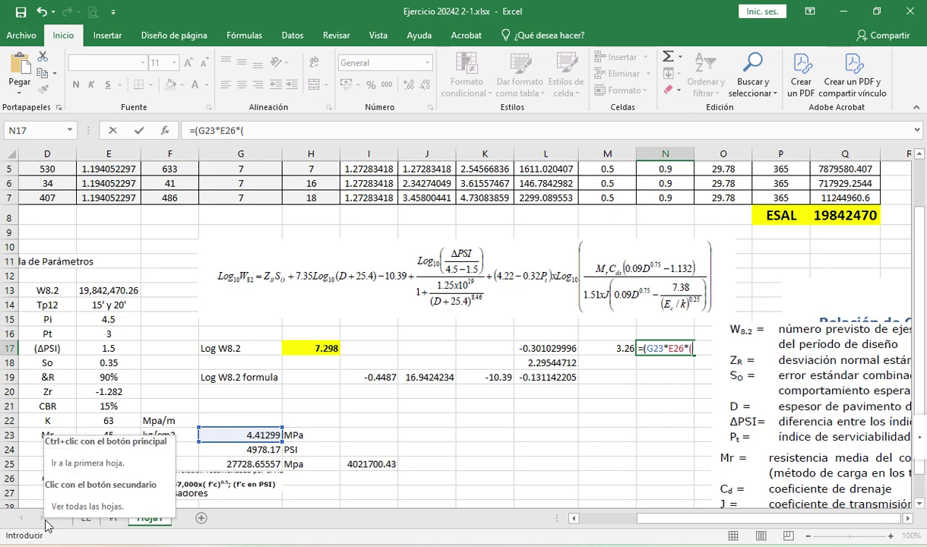
pyautogui.write('0.09*')
pyautogui.scroll(-1, 111, 486)
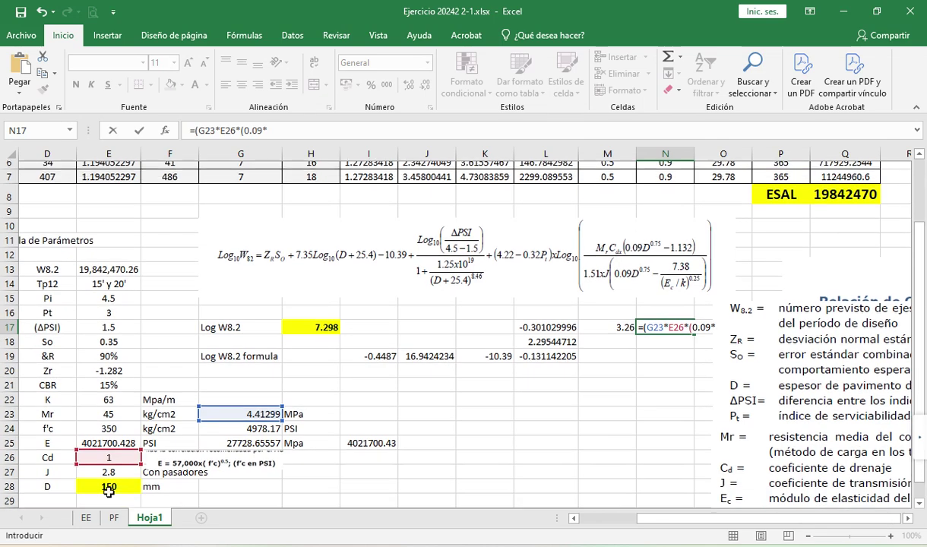
pyautogui.click(115, 469)
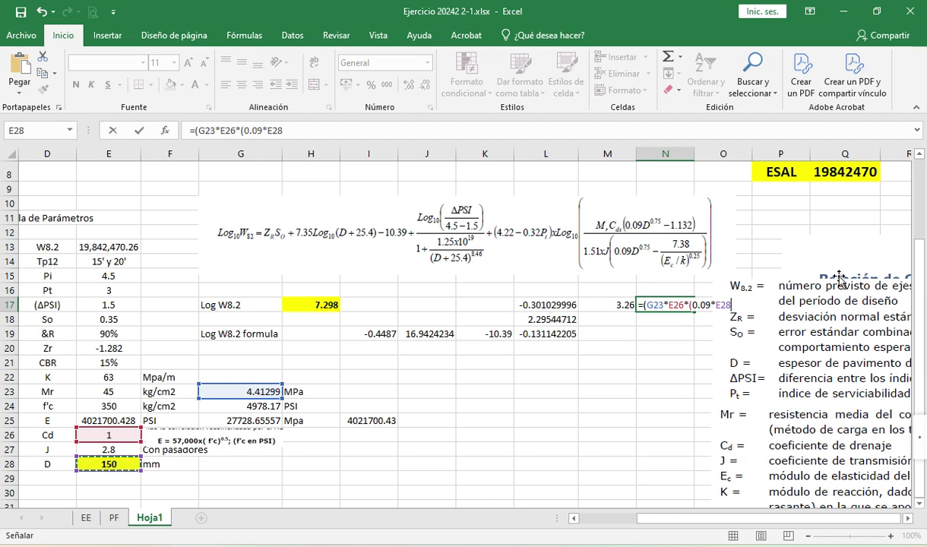
# - Complete the N17 numerator formula with the 0.75 exponent and the 1.132 subtraction so it reads =(G23*E26*(0.09*E28^0.75-1.132))
pyautogui.write('{0.75')
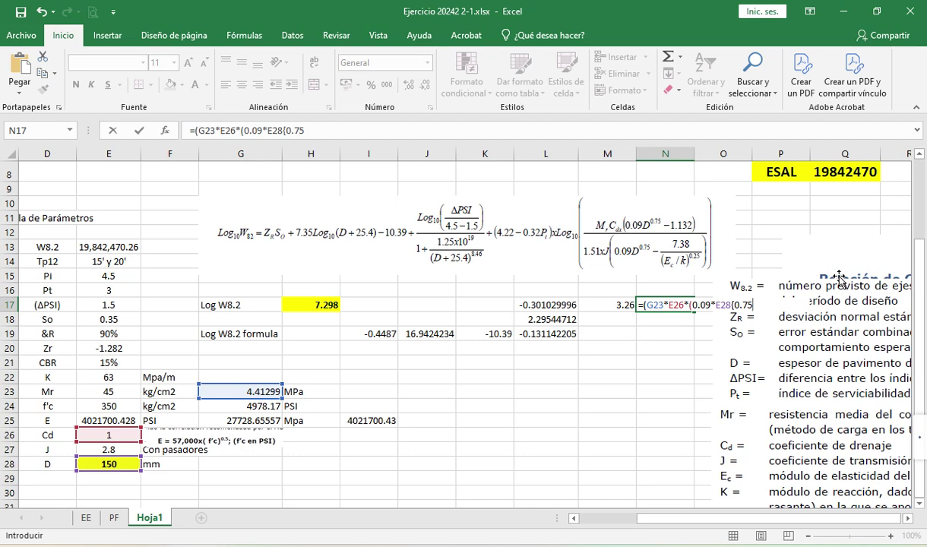
pyautogui.press('BackSpace')
pyautogui.press('BackSpace')
pyautogui.press('BackSpace')
pyautogui.press('BackSpace')
pyautogui.press('BackSpace')
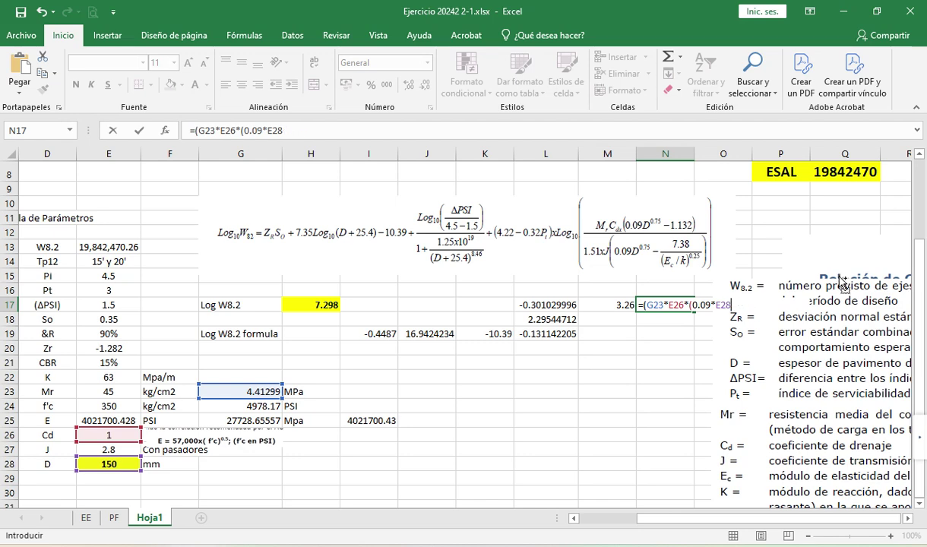
pyautogui.write('^0.75-')
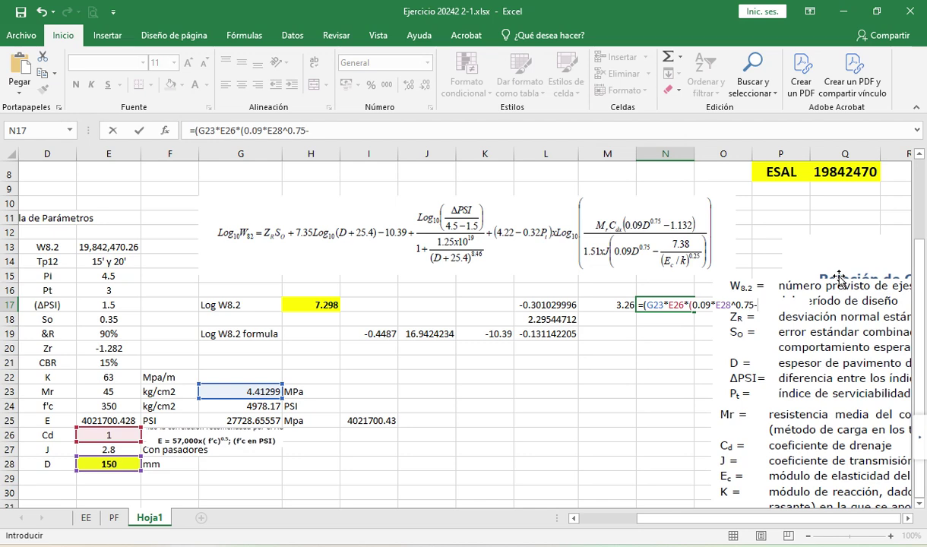
pyautogui.write('1.132))')
pyautogui.press('Return')
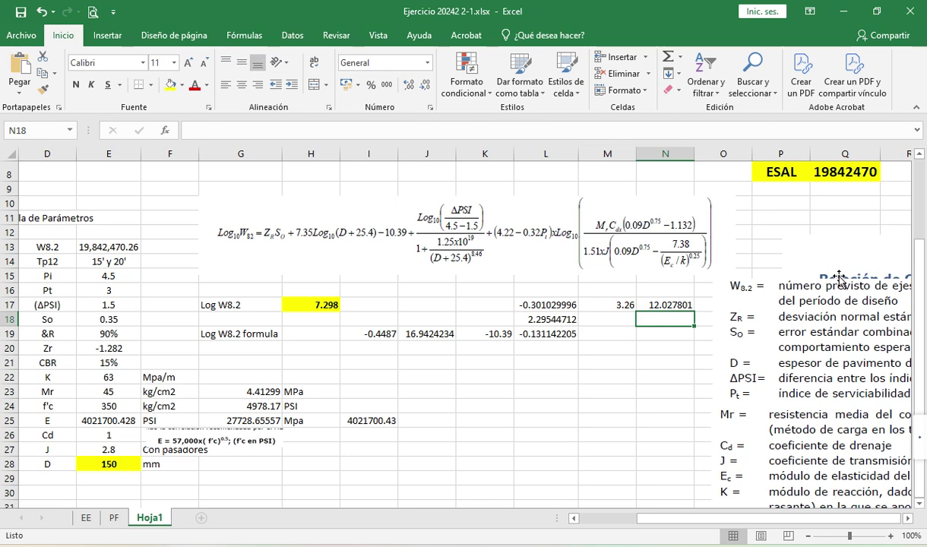
# - Begin the fifth term's denominator in N18 with =(1.51*E27*(0.09*E28^0.75, referencing the J and D values
pyautogui.write('=')
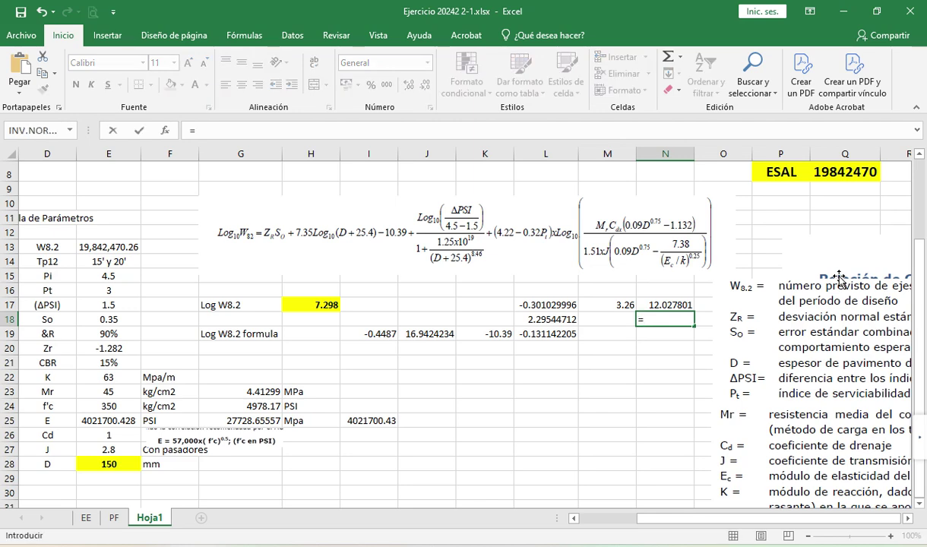
pyautogui.write('(')
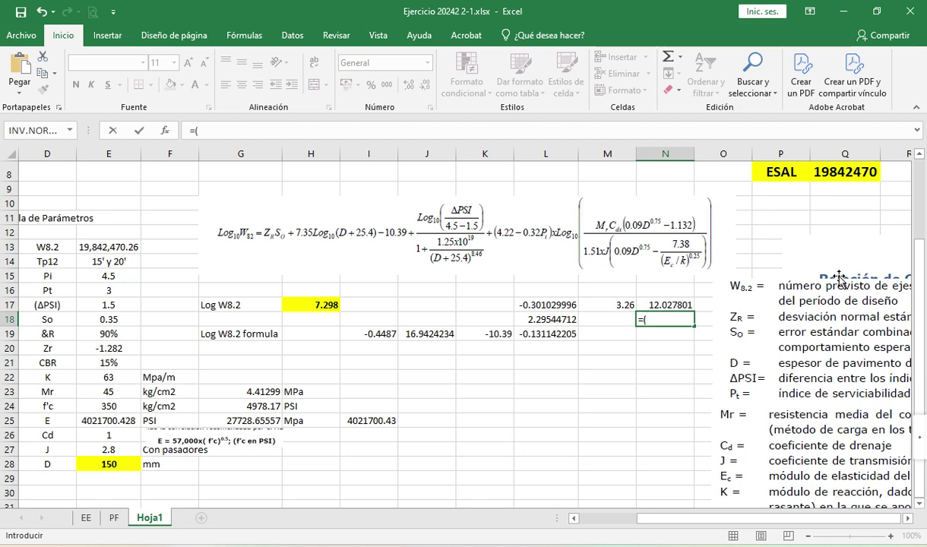
pyautogui.write('1.51*')
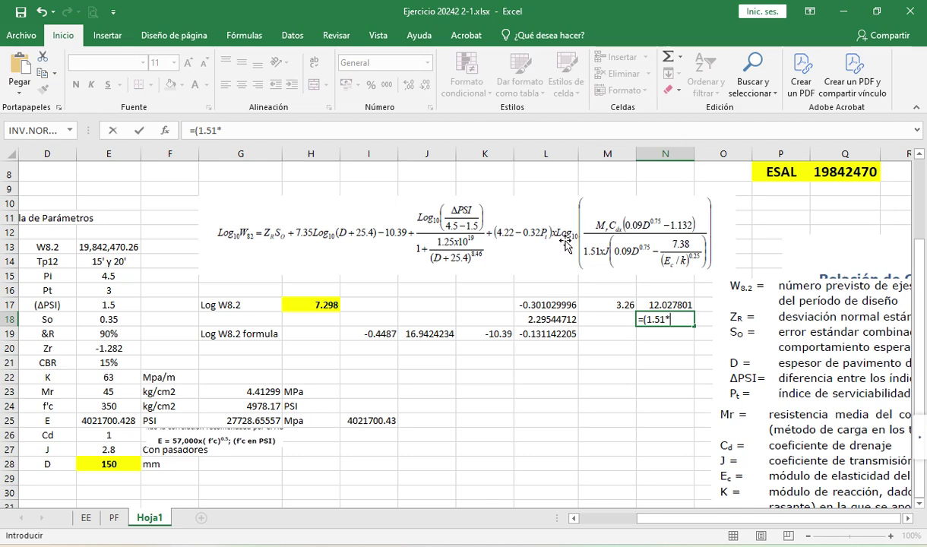
pyautogui.click(116, 450)
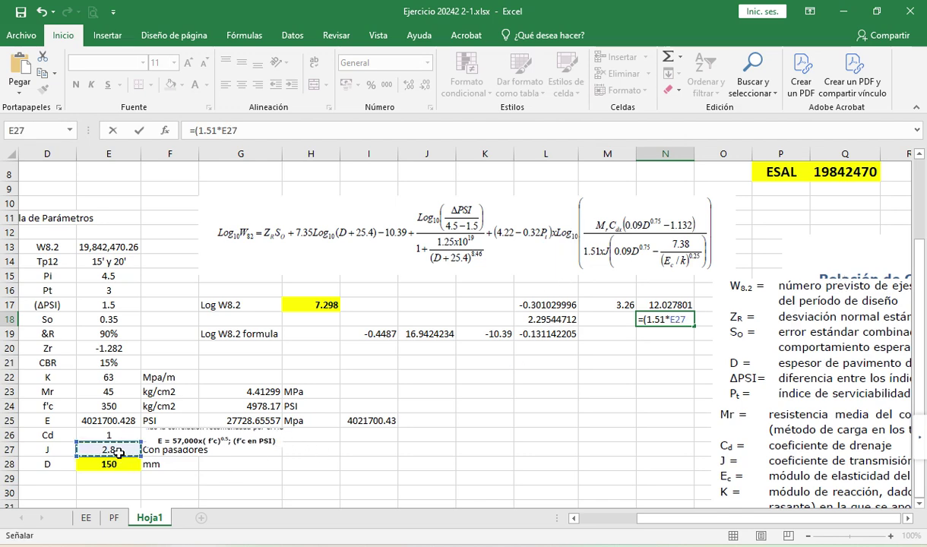
pyautogui.write('*(')
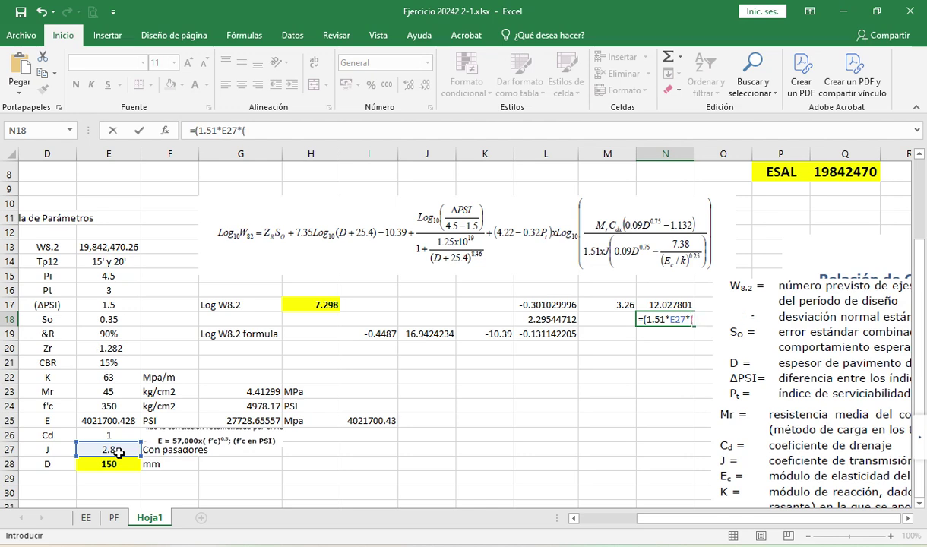
pyautogui.write('0.09*')
pyautogui.click(126, 469)
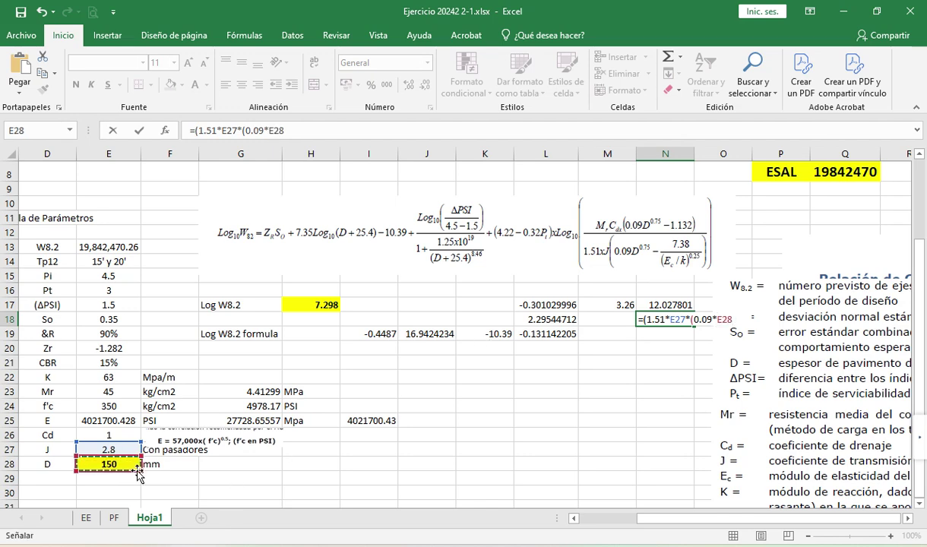
pyautogui.write('^0.75')
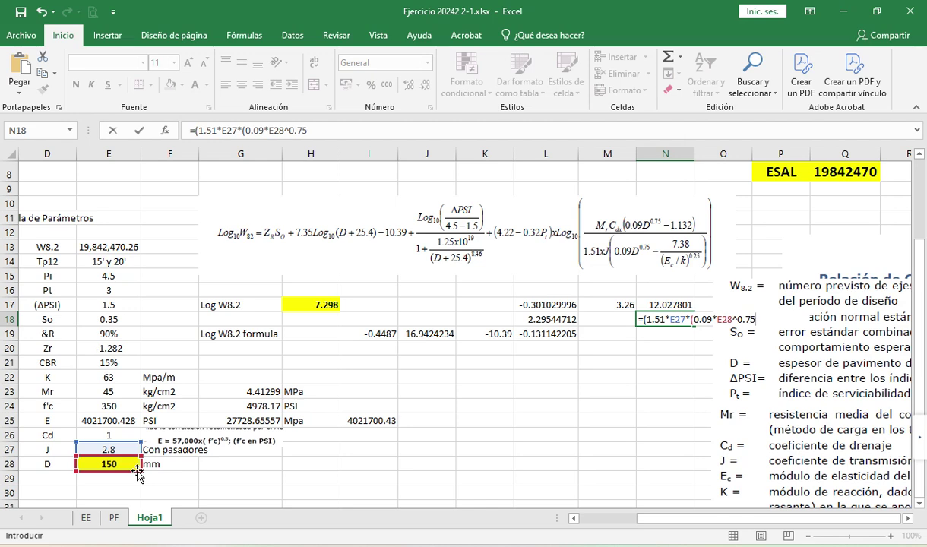
# - Complete the N18 denominator formula by subtracting (7.8/(G25/E22)^0.25), using the E value in MPa and K
pyautogui.write('-(7.8/(')
pyautogui.click(275, 422)
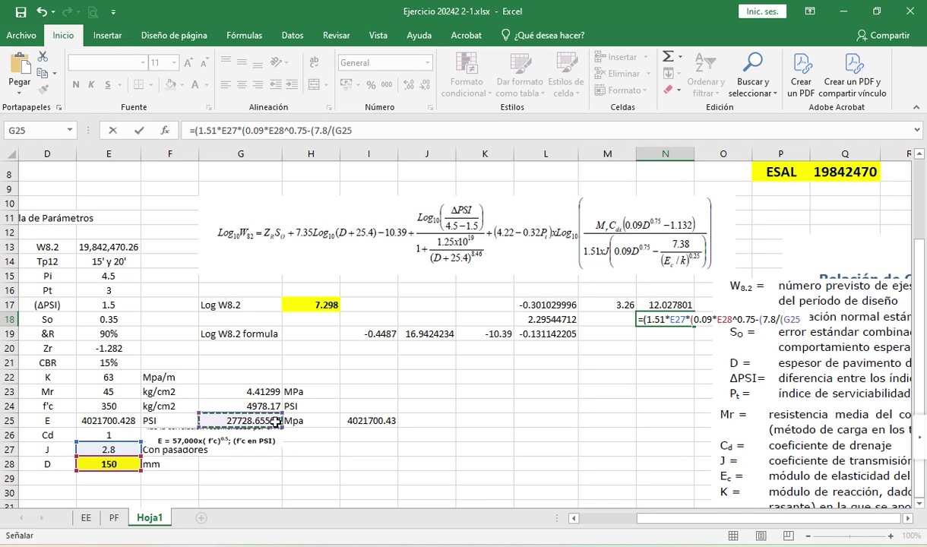
pyautogui.write('/')
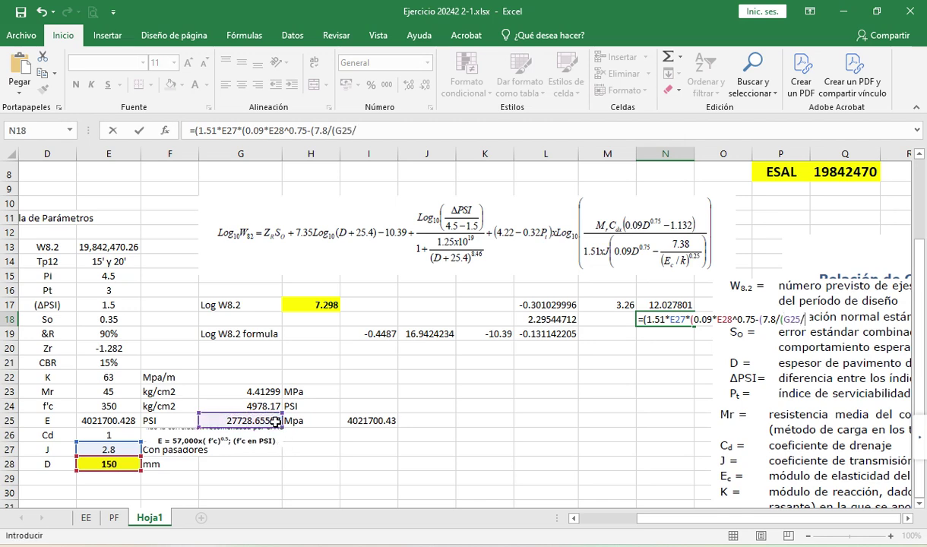
pyautogui.click(119, 380)
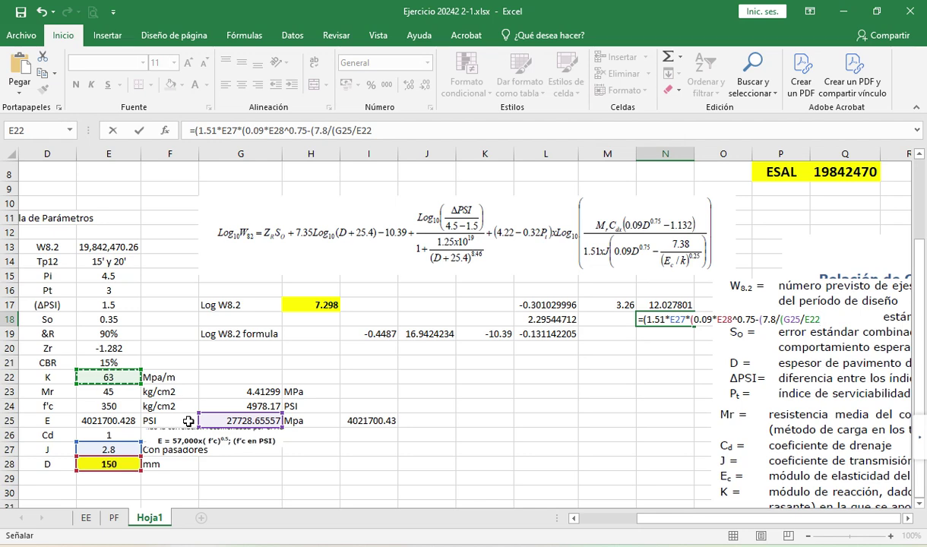
pyautogui.write(')')
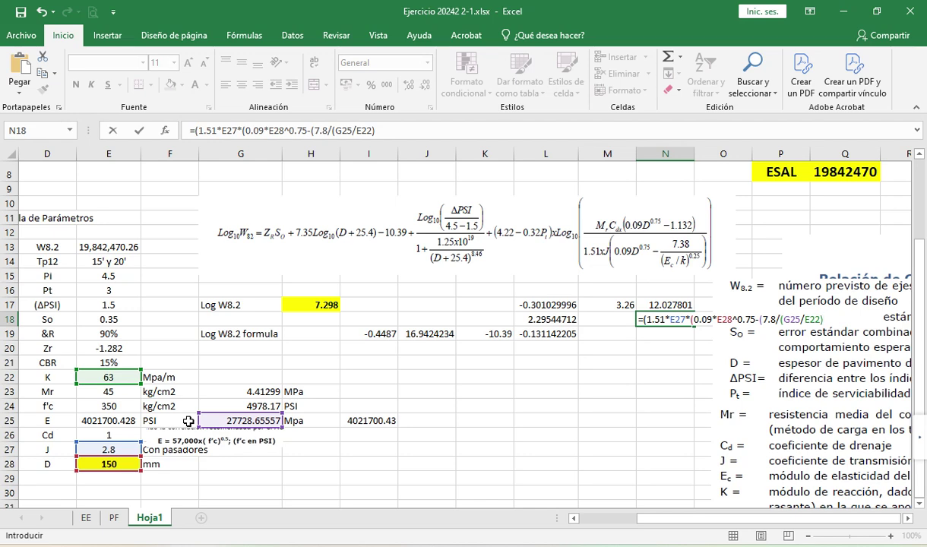
pyautogui.write('^0.25')
pyautogui.press('Return')
pyautogui.press('Return')
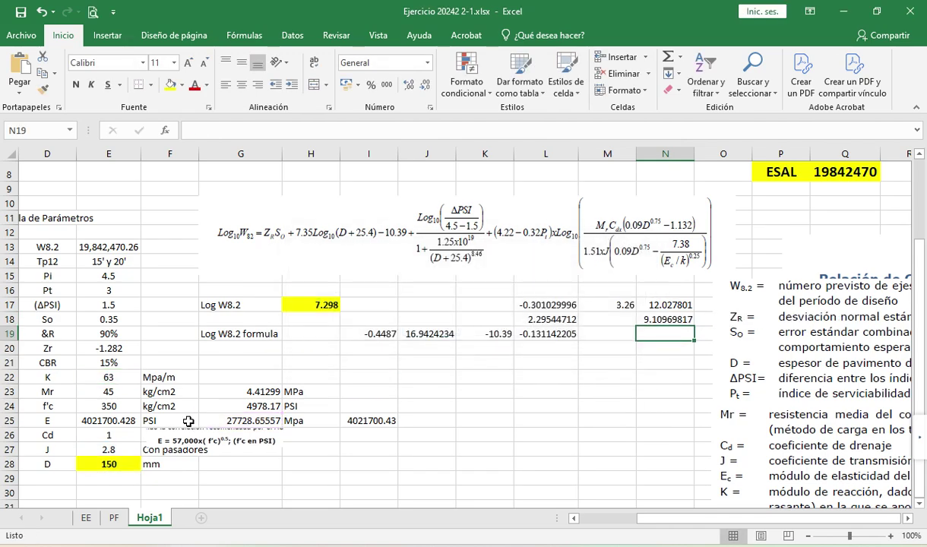
# - Calculate the fifth term in M19 with =M17*N17/N18
pyautogui.press('Left')
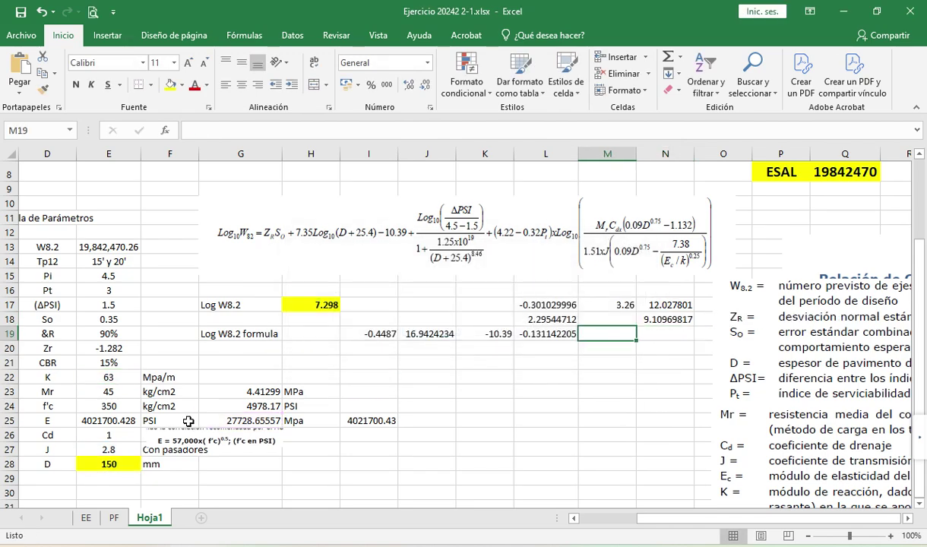
pyautogui.write('=')
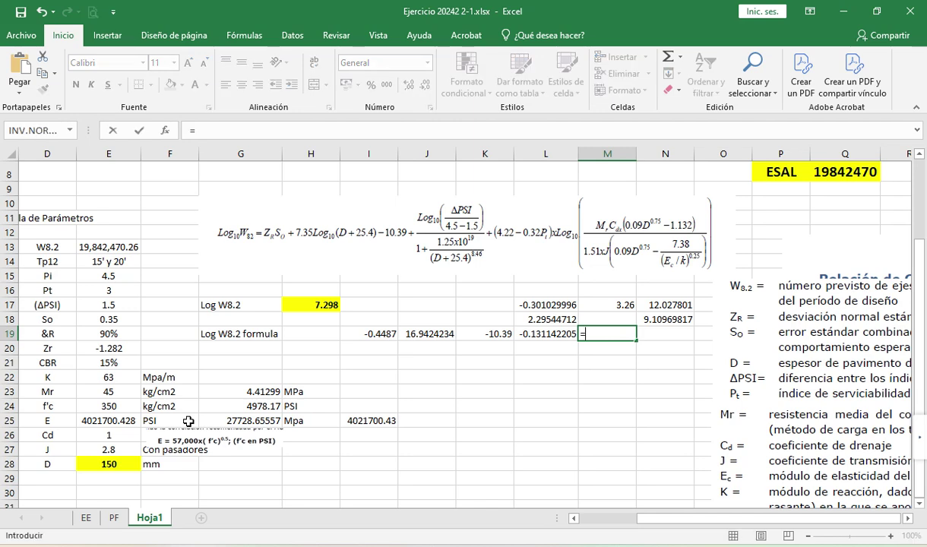
pyautogui.press('Up')
pyautogui.press('Up')
pyautogui.write('*')
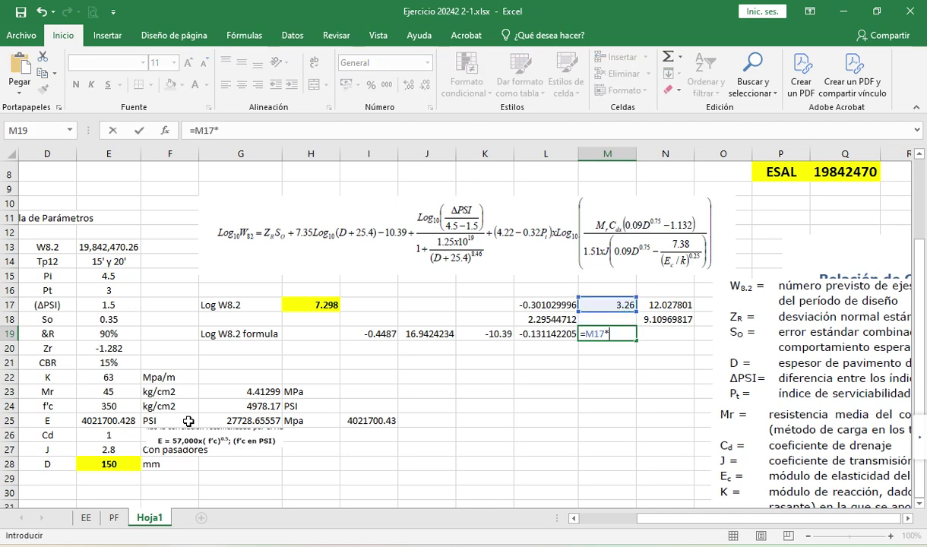
pyautogui.press('Up')
pyautogui.press('Up')
pyautogui.press('Right')
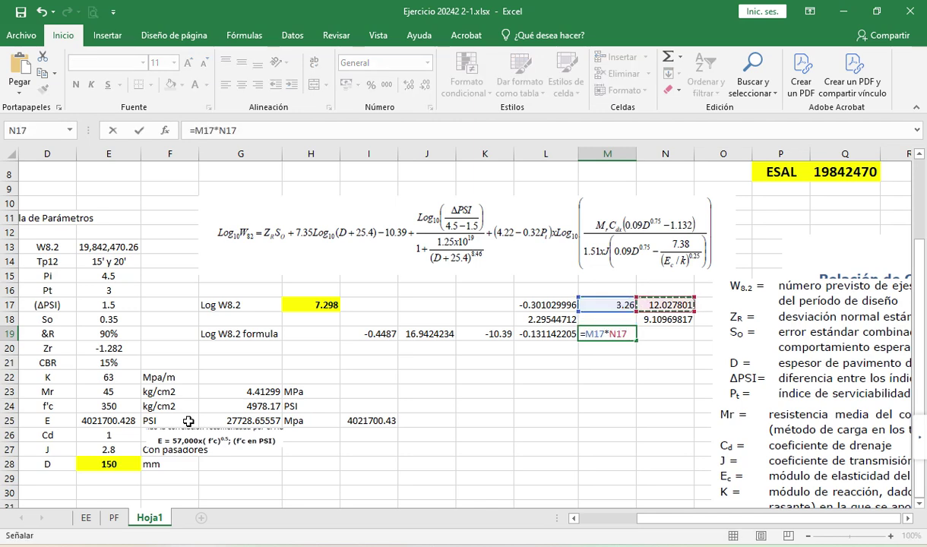
pyautogui.write('/')
pyautogui.press('Up')
pyautogui.press('Right')
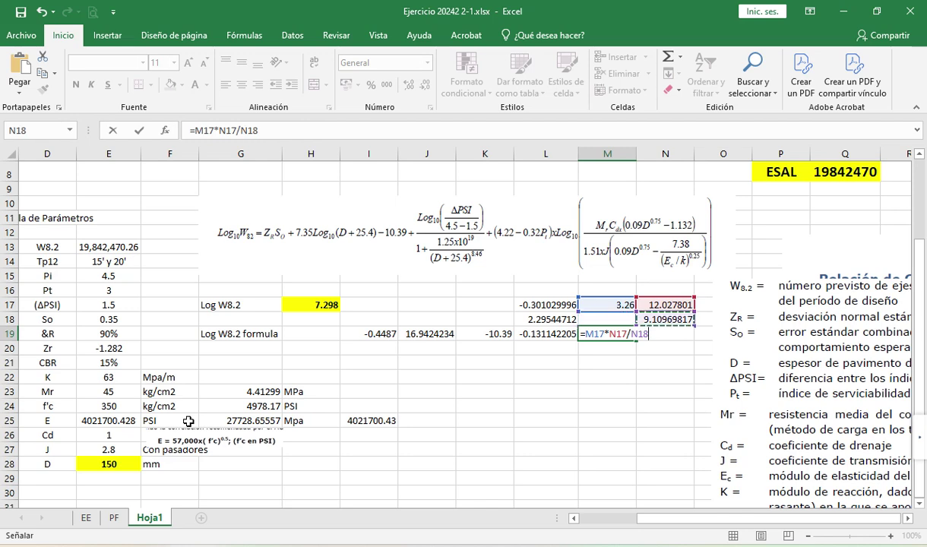
pyautogui.press('Return')
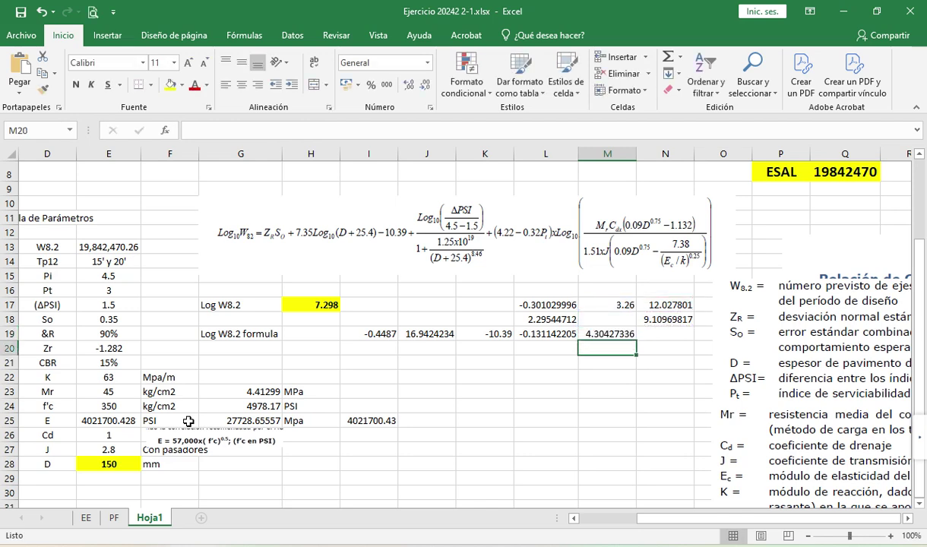
# - Add up the equation's five terms in H19, beside Log W8.2 formula, with =SUMA(I19:M19)
pyautogui.press('Up')
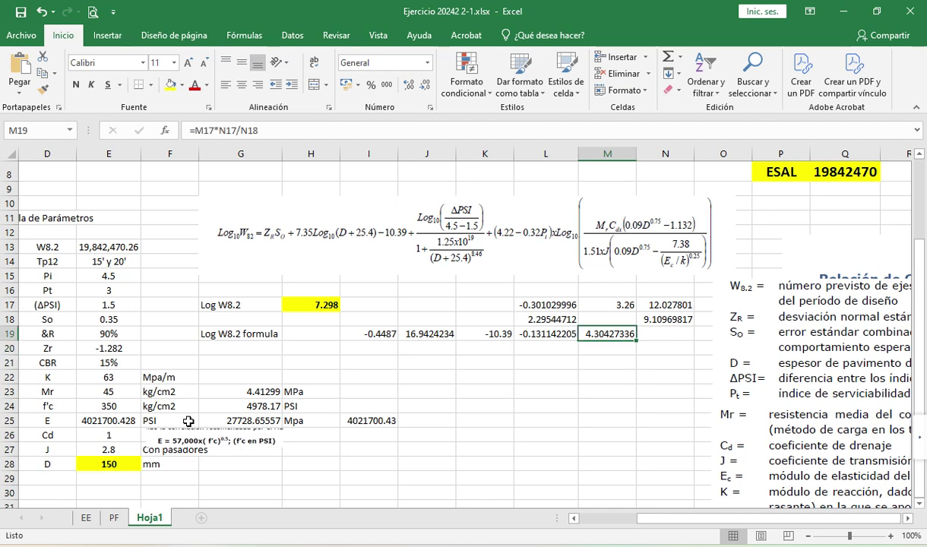
pyautogui.press('Left')
pyautogui.press('Left')
pyautogui.press('Left')
pyautogui.press('Left')
pyautogui.press('Left')
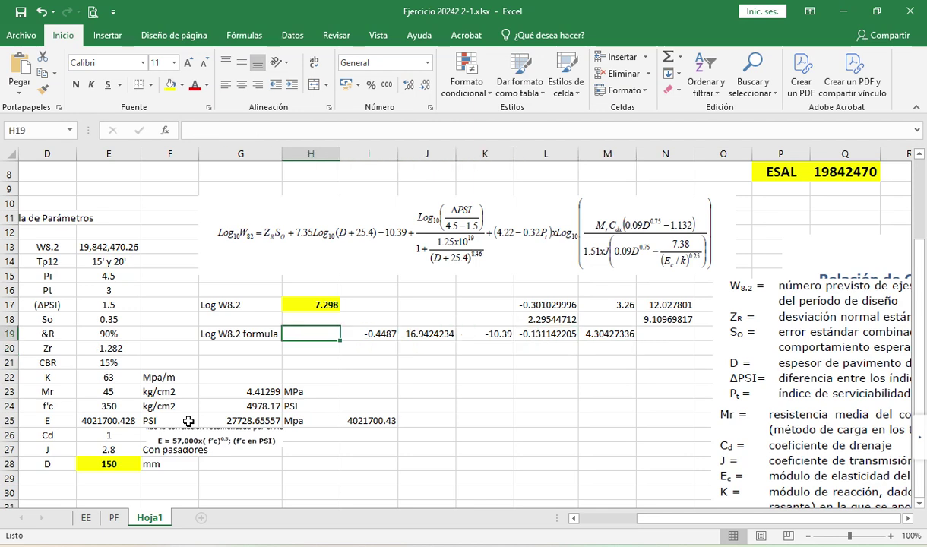
pyautogui.click(668, 65)
pyautogui.press('Up')
pyautogui.press('Down')
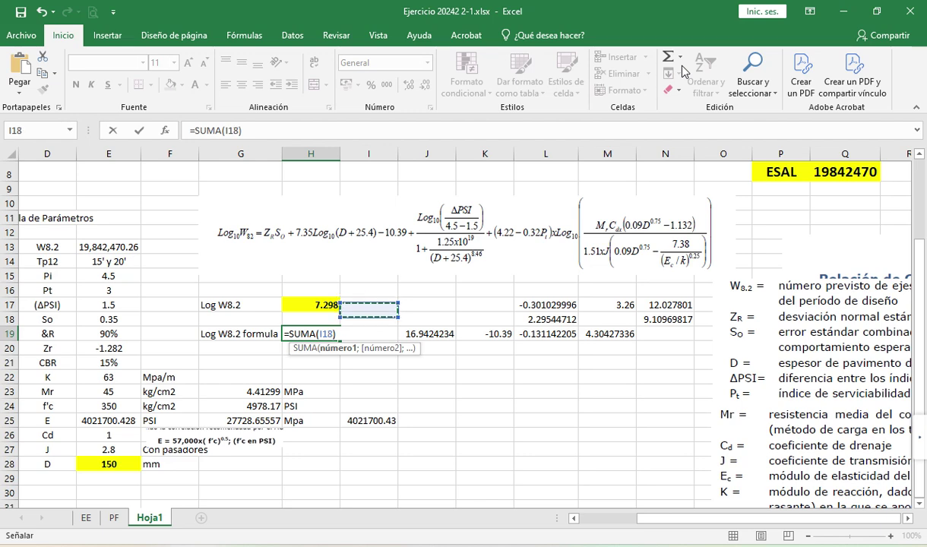
pyautogui.press('Down')
pyautogui.hotkey('shift', 'Right')
pyautogui.hotkey('shift', 'Right')
pyautogui.hotkey('shift', 'Right')
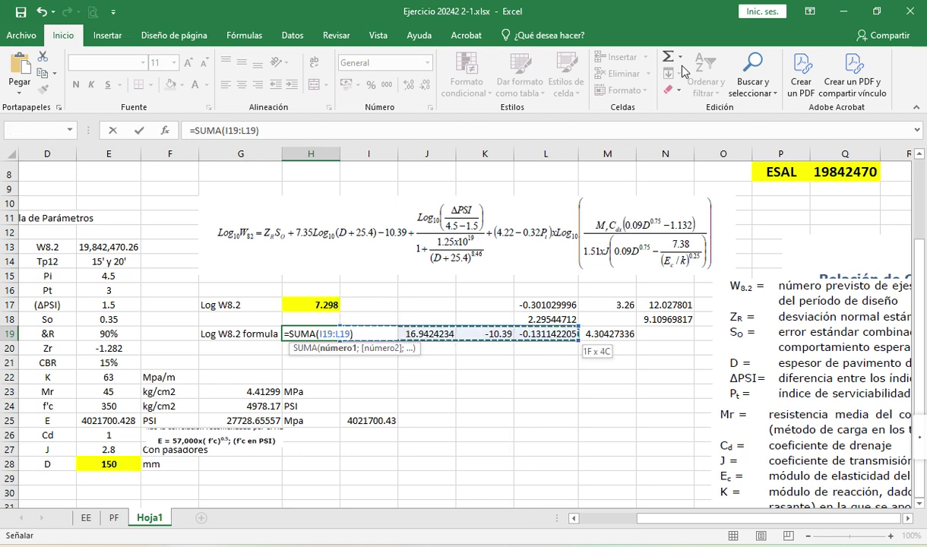
pyautogui.hotkey('shift', 'Right')
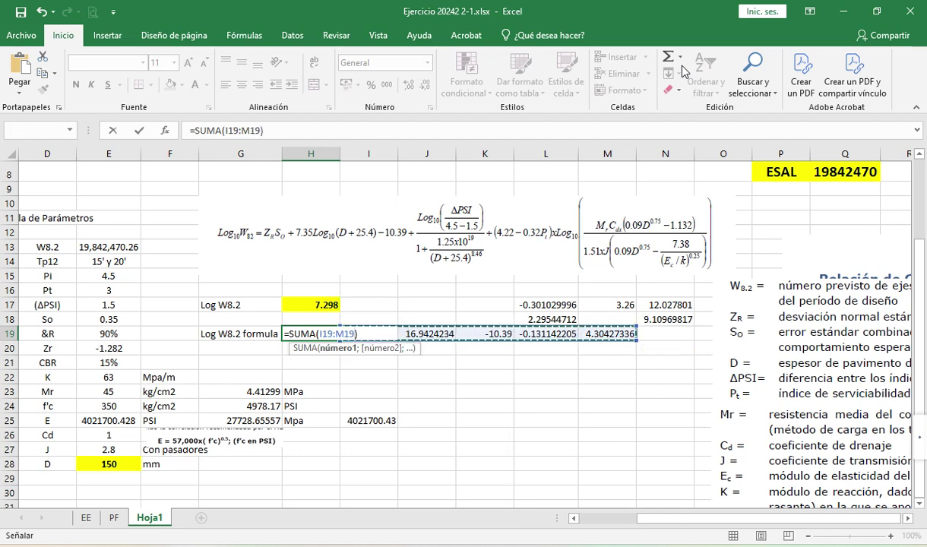
pyautogui.press('Return')
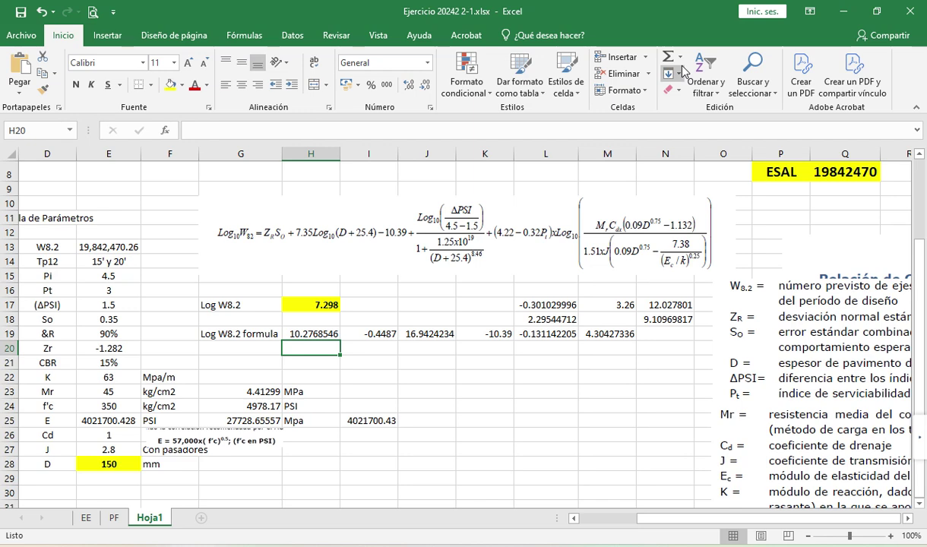
# - Reduce the number format of the H19 total to four decimal places
pyautogui.press('Up')
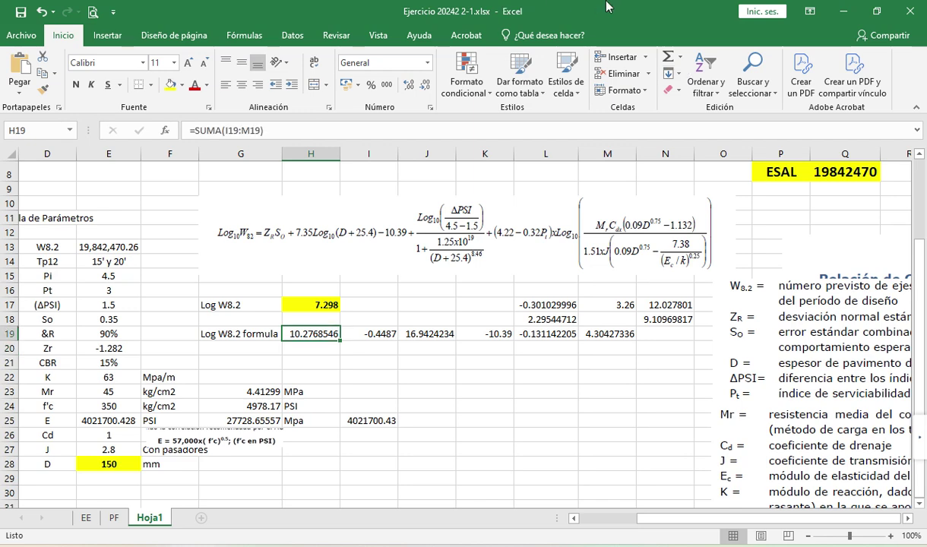
pyautogui.click(424, 87)
pyautogui.click(424, 86)
pyautogui.click(424, 87)
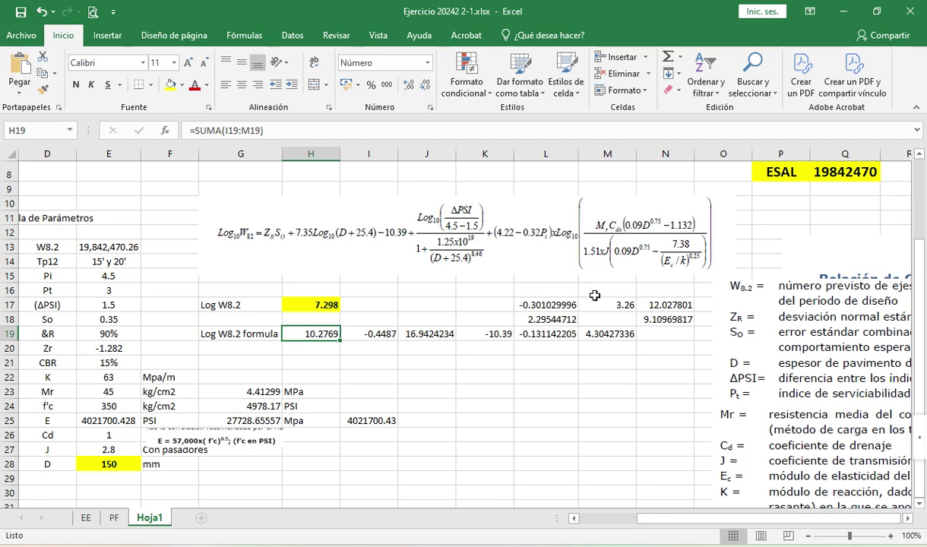
# - Correct the constant in the N18 denominator formula to 7.38, matching the design equation
pyautogui.click(663, 323)
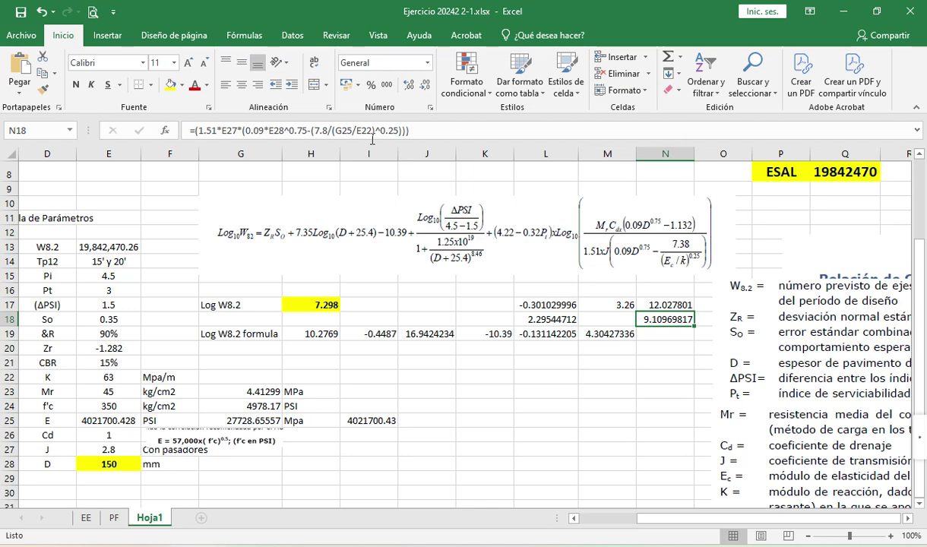
pyautogui.click(320, 132)
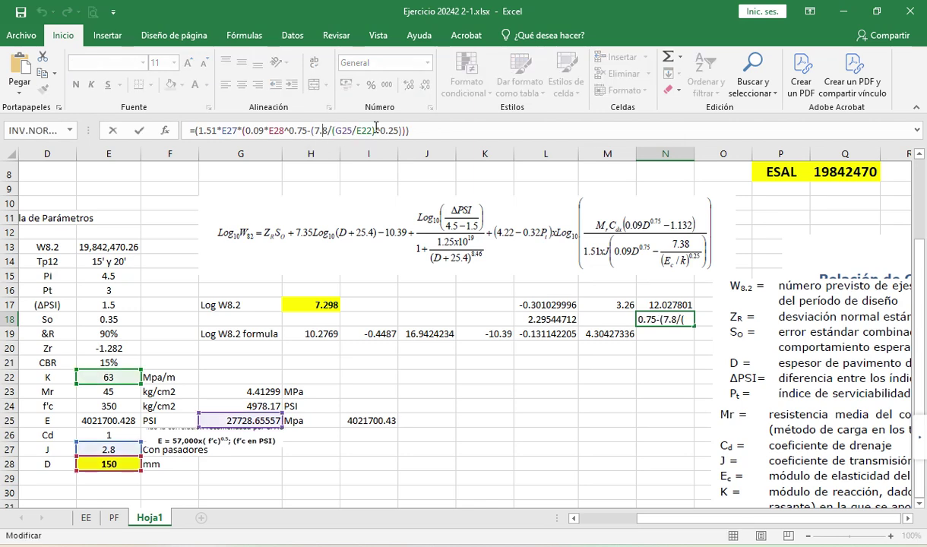
pyautogui.press('Return')
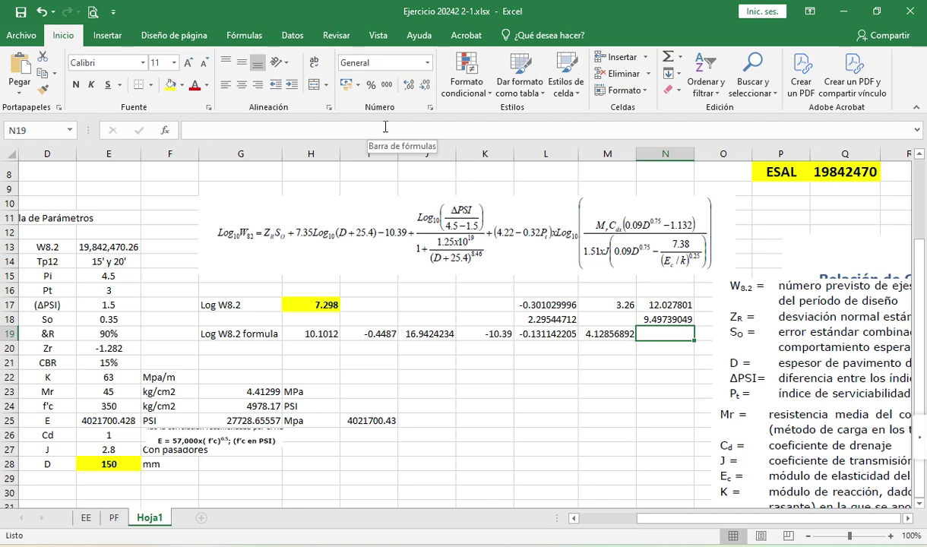
pyautogui.click(105, 462)
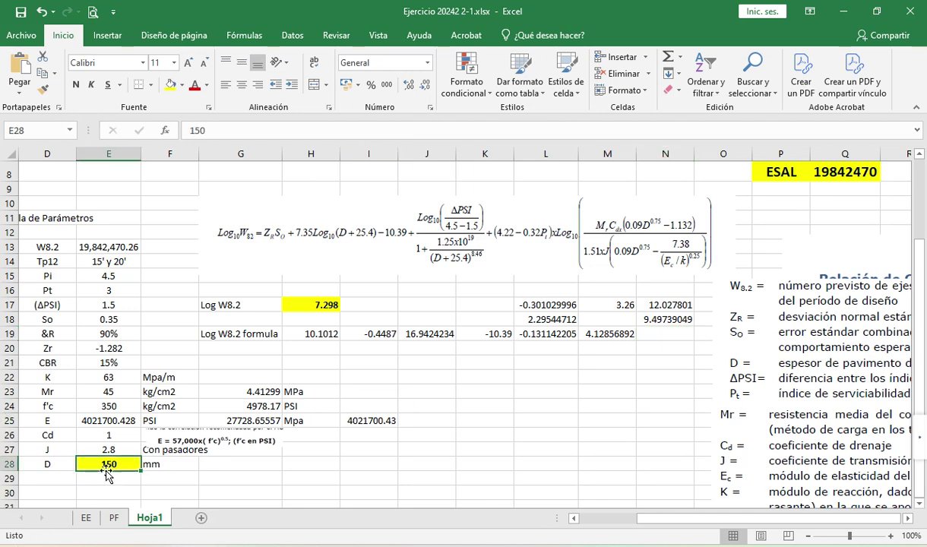
pyautogui.click(311, 333)
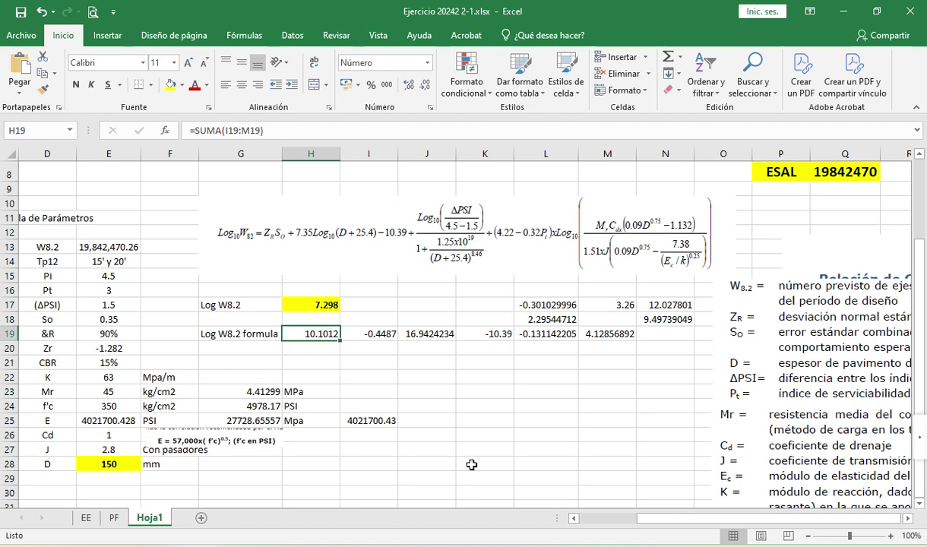
pyautogui.write('65')
pyautogui.press('Return')
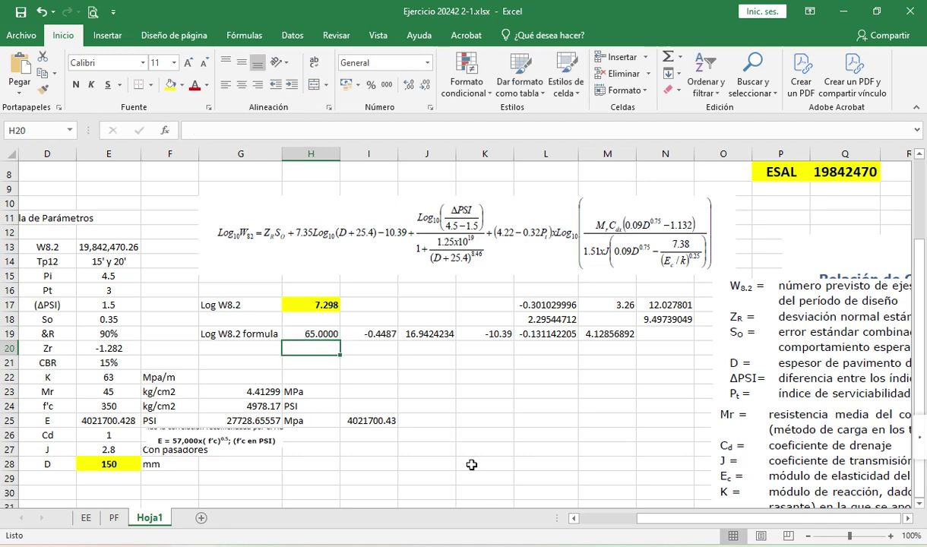
pyautogui.hotkey('ctrl', 'z')
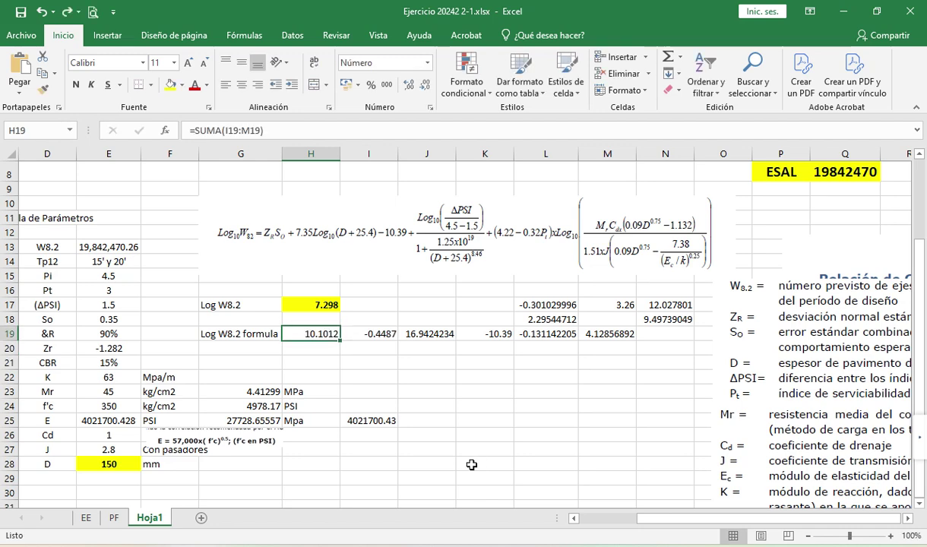
# - Reduce the H19 Log W8.2 formula result to three decimal places
pyautogui.press('Down')
pyautogui.press('Down')
pyautogui.press('Down')
pyautogui.press('Up')
pyautogui.press('Up')
pyautogui.press('Up')
pyautogui.scroll(1, 472, 464)
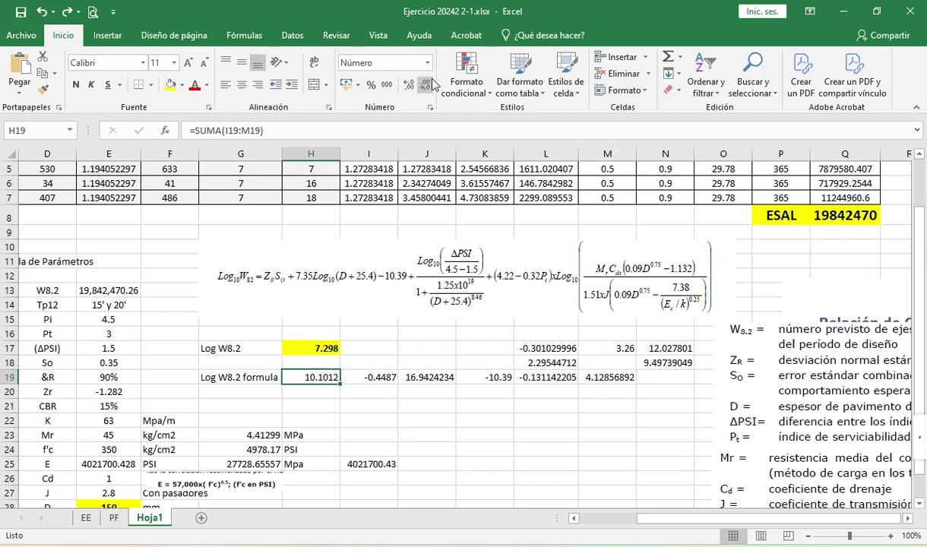
pyautogui.click(426, 84)
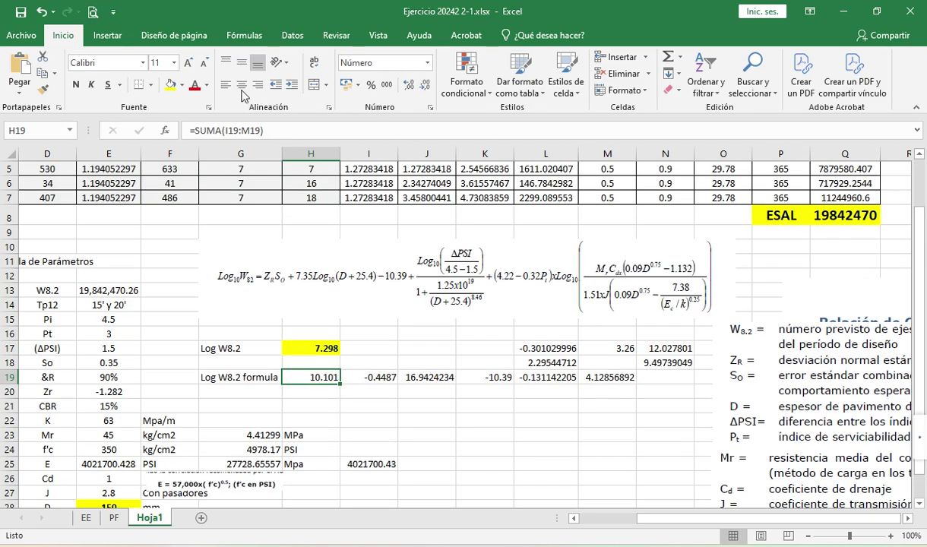
# - Format the Log W8.2 formula result in H19 as bold with a yellow fill
pyautogui.click(75, 84)
pyautogui.click(170, 84)
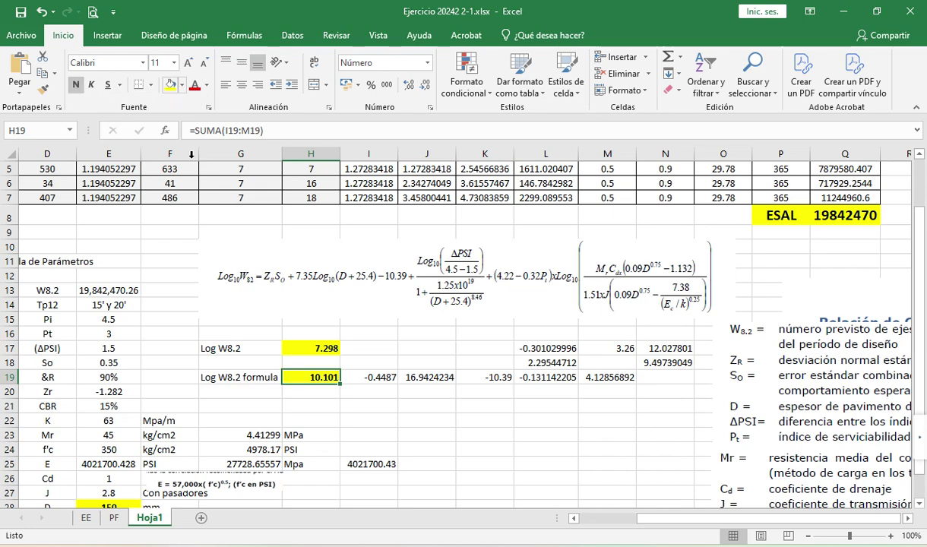
# - Try pavement thickness D values of 100 and 50 mm in E28, comparing H19 with Log W8.2 in H17
pyautogui.scroll(-1, 148, 464)
pyautogui.click(124, 462)
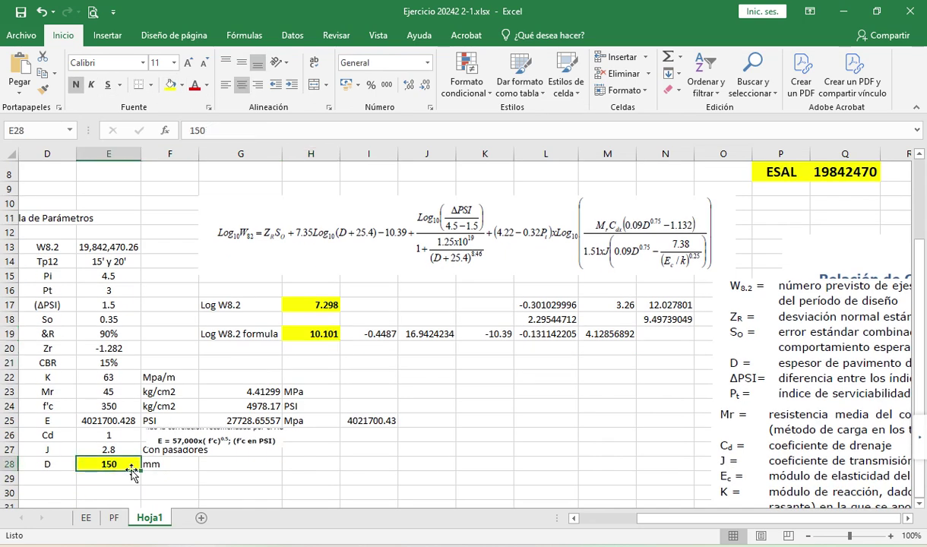
pyautogui.write('100')
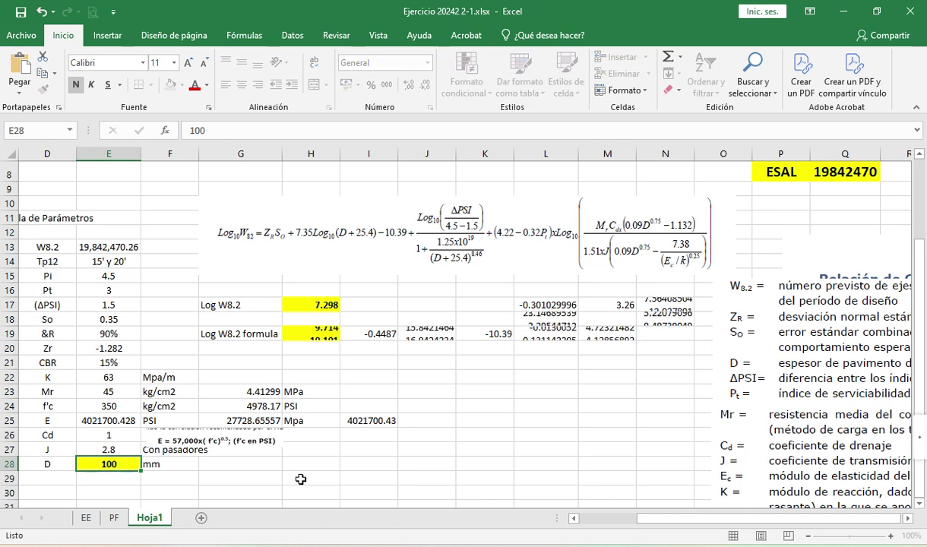
pyautogui.press('Return')
pyautogui.press('Up')
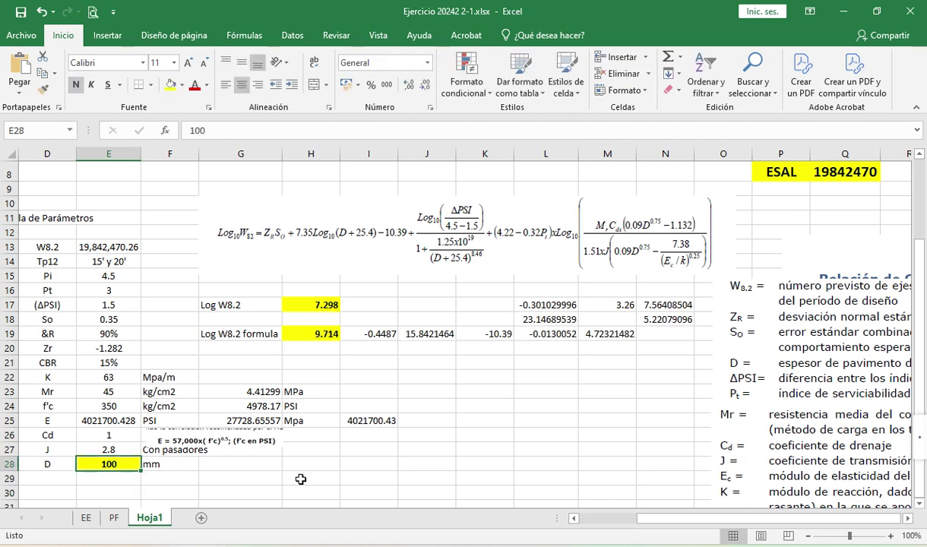
pyautogui.write('50')
pyautogui.press('Return')
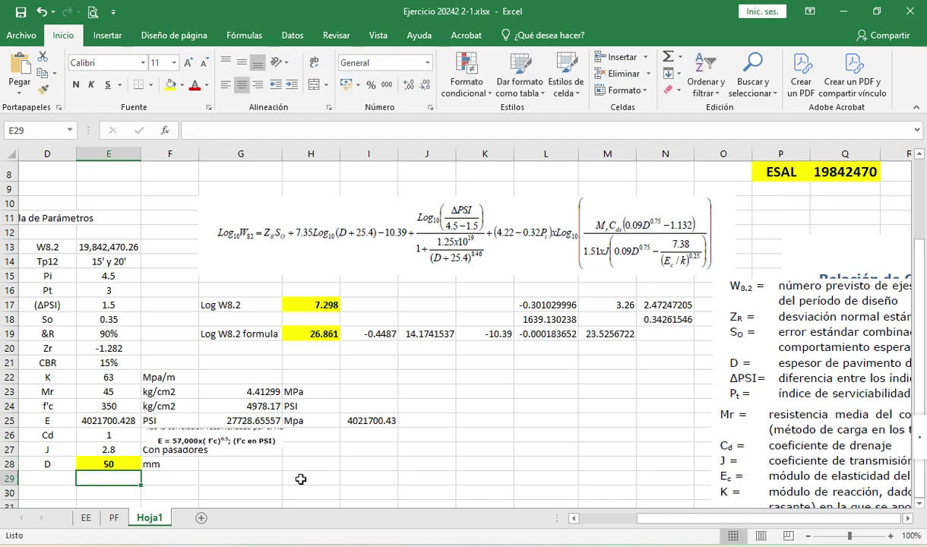
# - Try thickness D values of 100 and 75 mm in E28 against the Log W8.2 target
pyautogui.press('Up')
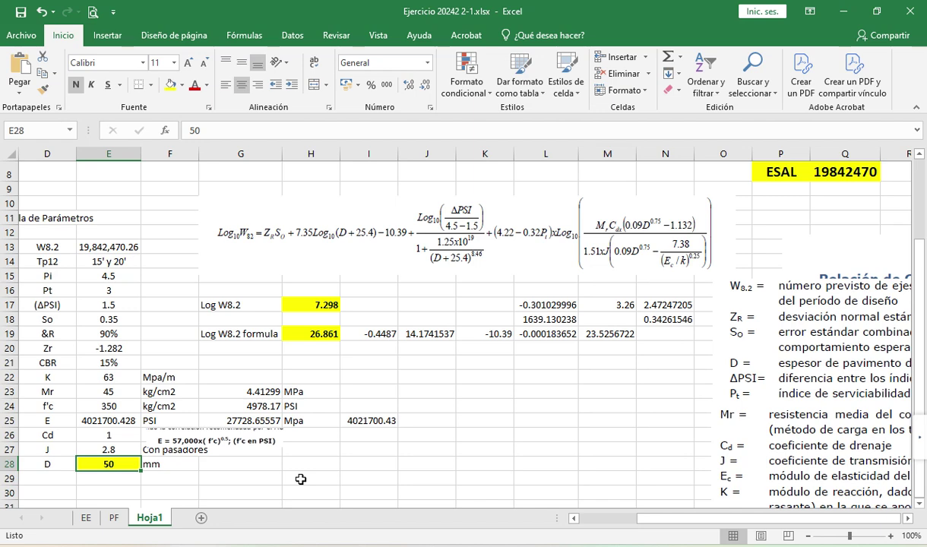
pyautogui.write('100')
pyautogui.press('Return')
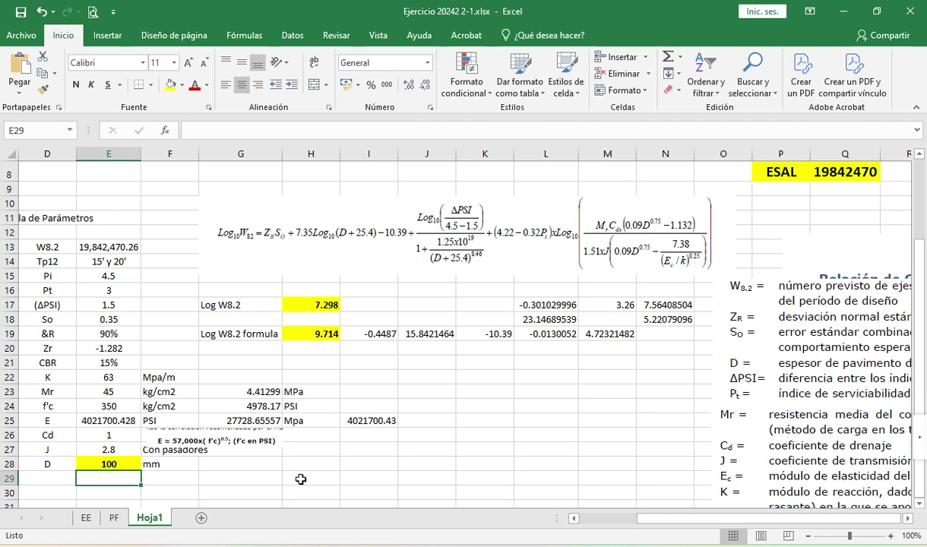
pyautogui.press('Up')
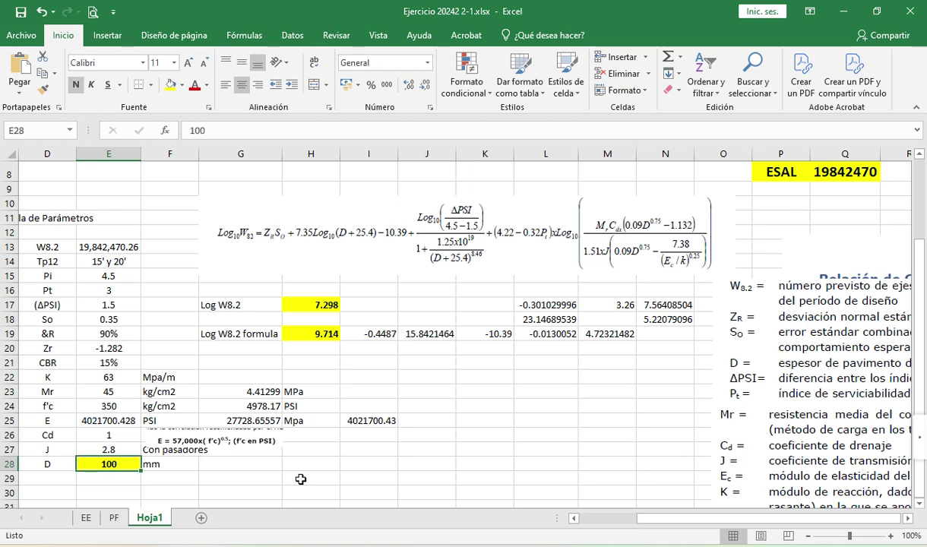
pyautogui.write('75')
pyautogui.press('Return')
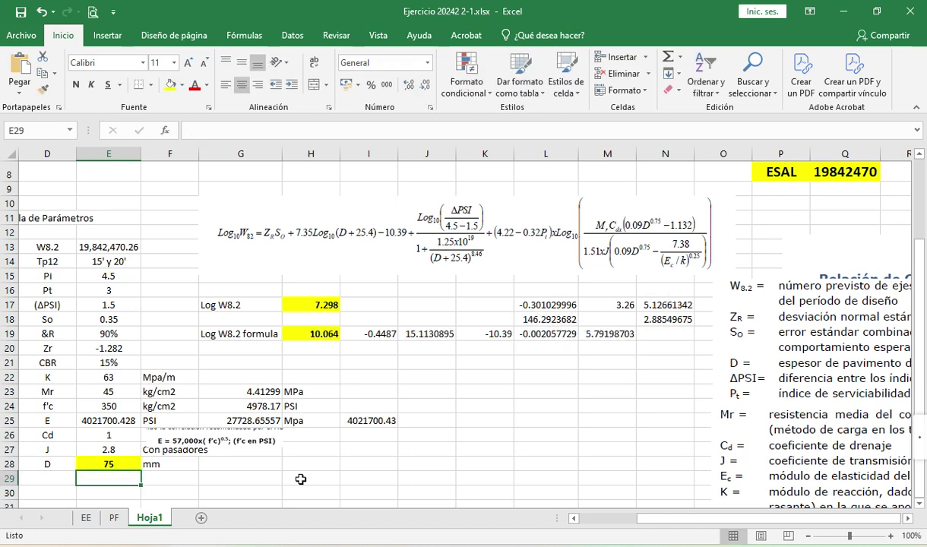
# - Try larger thickness D values of 200 and 300 mm in E28
pyautogui.press('Up')
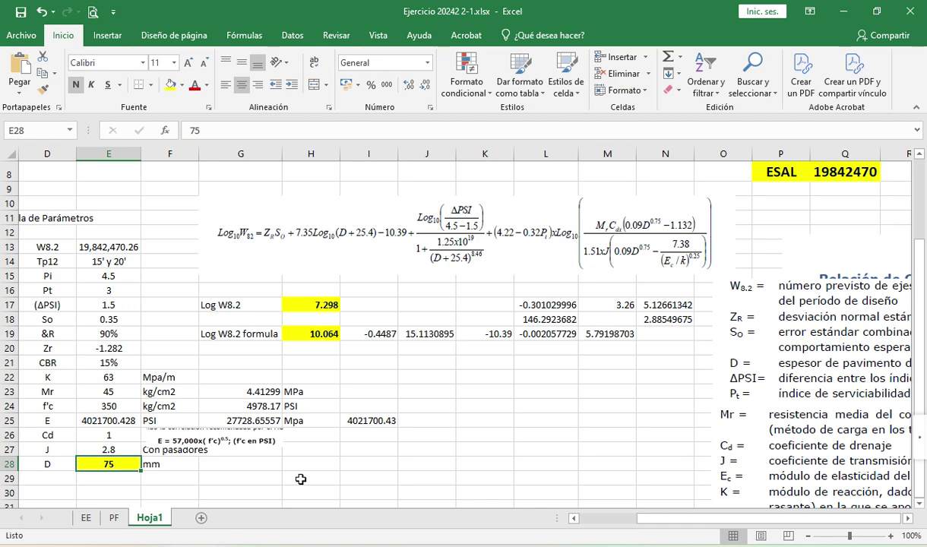
pyautogui.write('200')
pyautogui.press('Return')
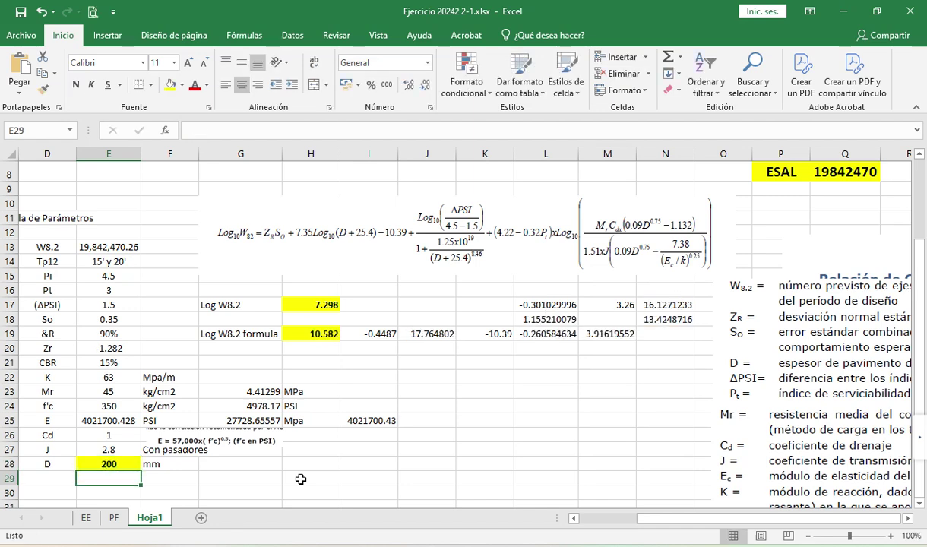
pyautogui.press('Up')
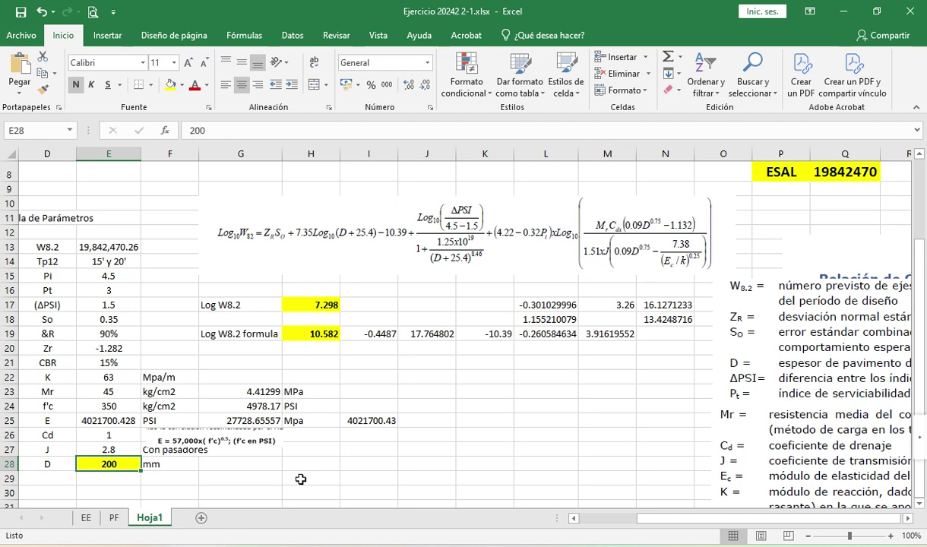
pyautogui.write('300')
pyautogui.press('Return')
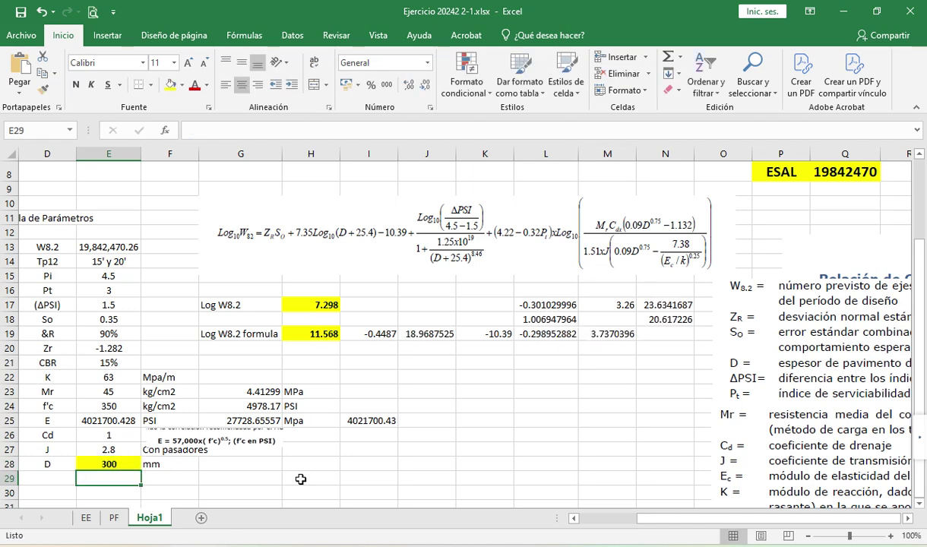
# - Test thickness D in E28 at 75 and 60 mm, and set it back to 75 mm
pyautogui.press('Up')
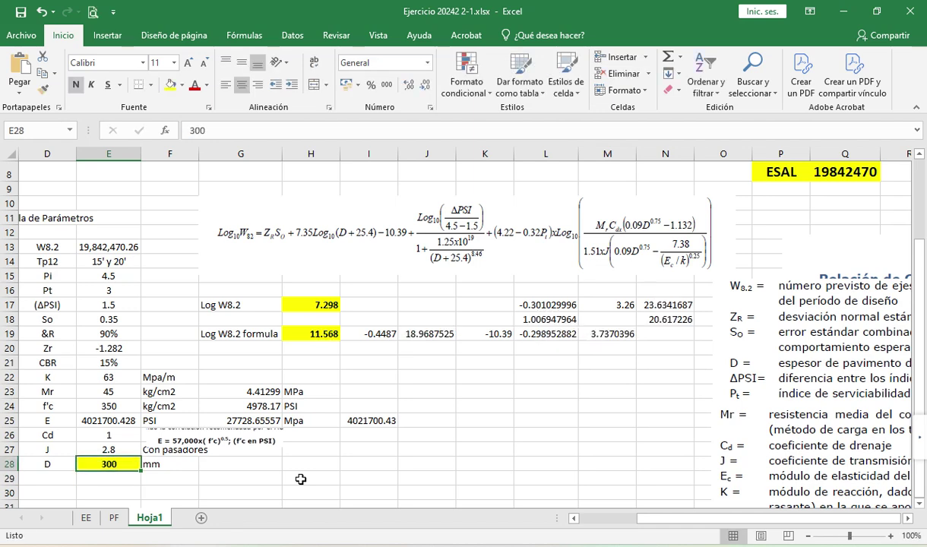
pyautogui.write('75')
pyautogui.press('Return')
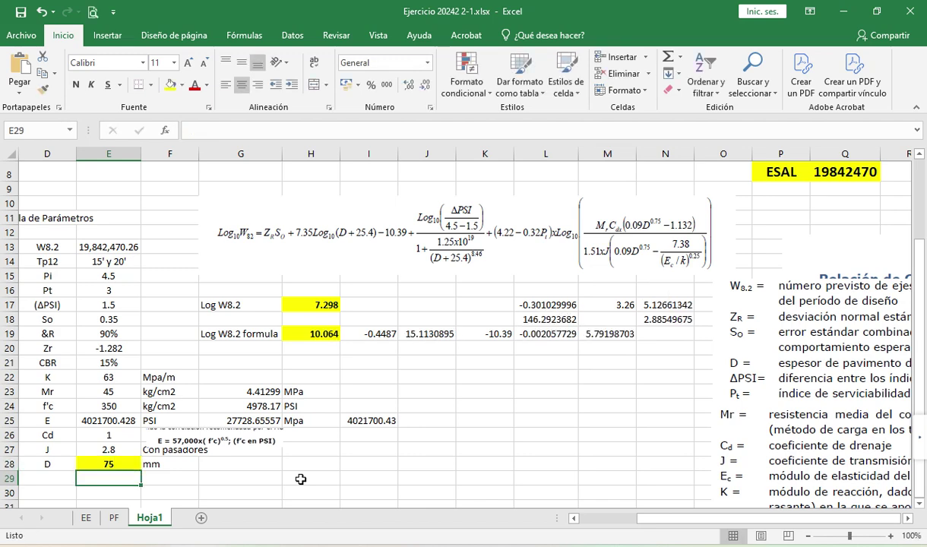
pyautogui.press('Up')
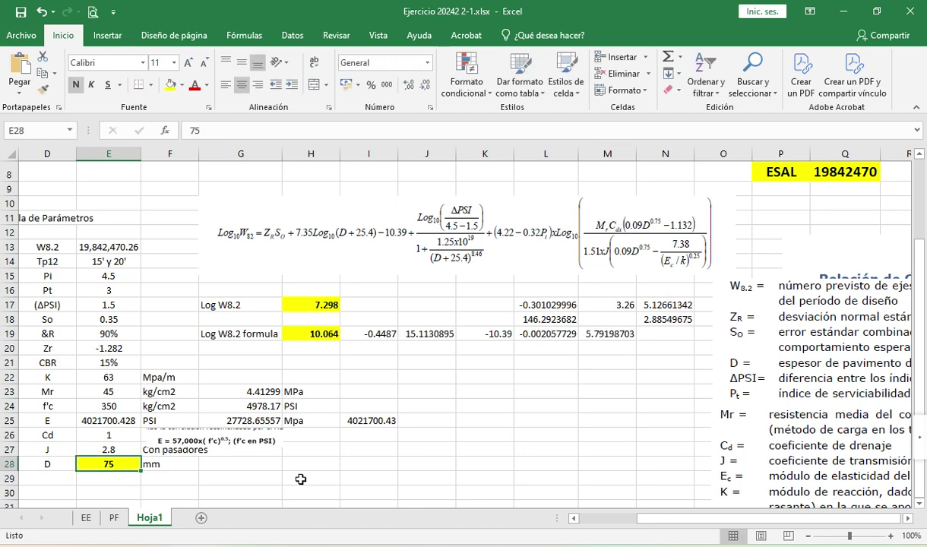
pyautogui.write('60')
pyautogui.press('Return')
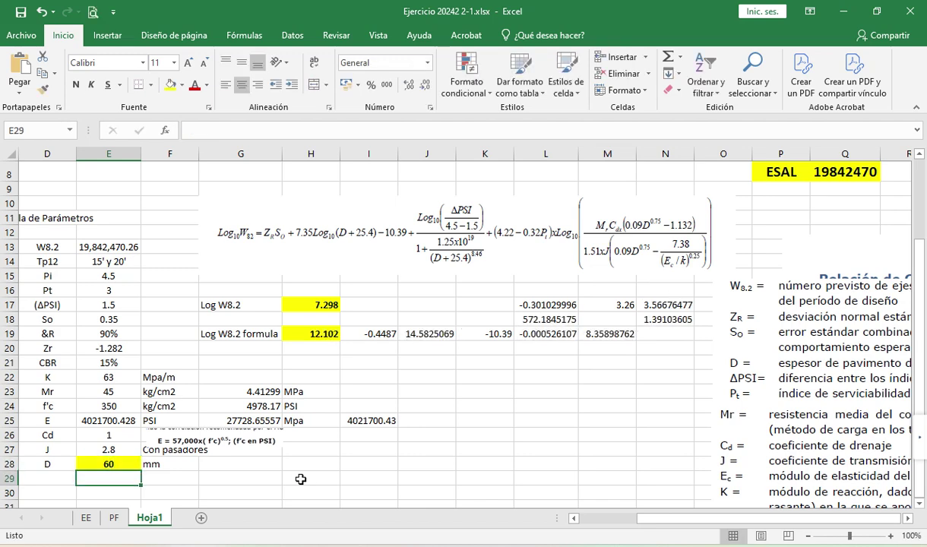
pyautogui.press('Up')
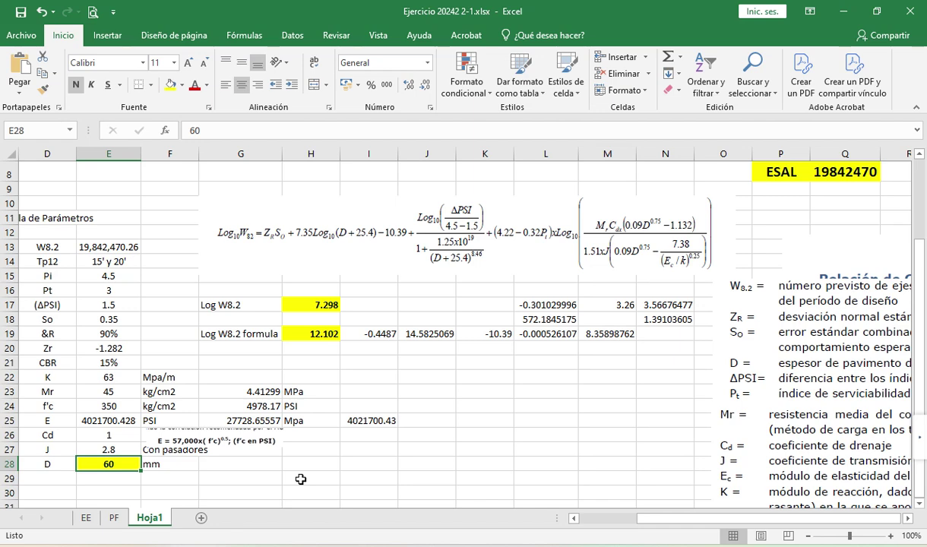
pyautogui.write('75')
pyautogui.press('Return')
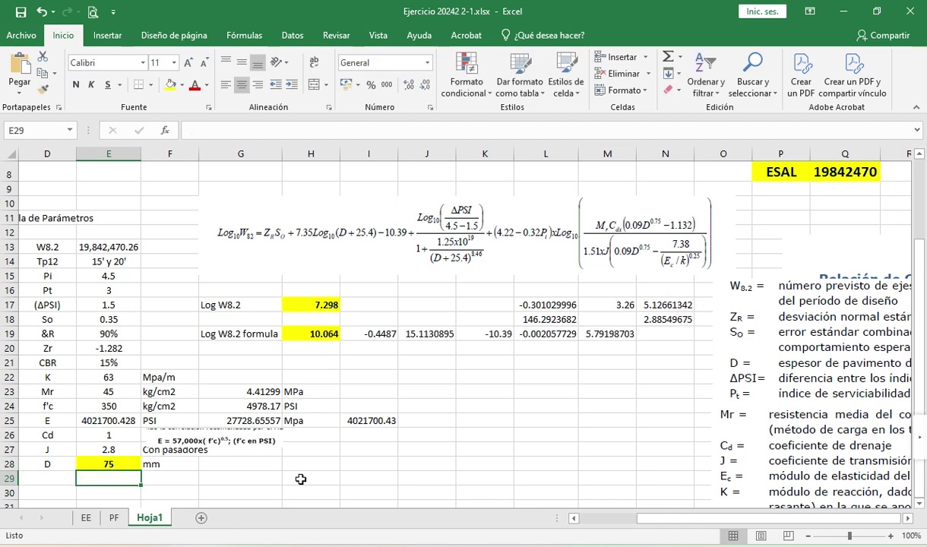
# - Inspect the first term's formula in I19 against Zr times So in the design equation
pyautogui.press('Up')
pyautogui.press('Up')
pyautogui.press('Up')
pyautogui.press('Up')
pyautogui.press('Up')
pyautogui.press('Up')
pyautogui.press('Up')
pyautogui.press('Up')
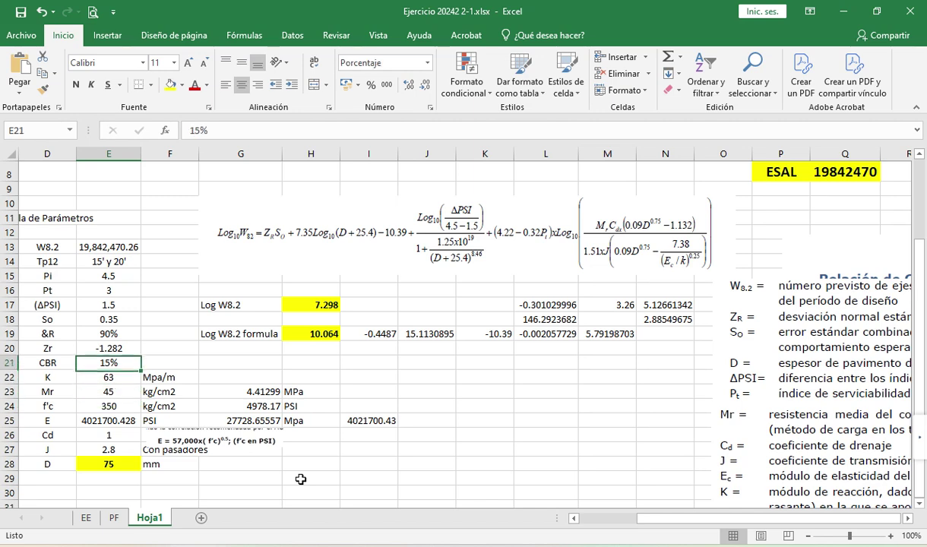
pyautogui.press('Up')
pyautogui.press('Up')
pyautogui.press('Up')
pyautogui.press('Right')
pyautogui.press('Right')
pyautogui.press('Right')
pyautogui.press('Right')
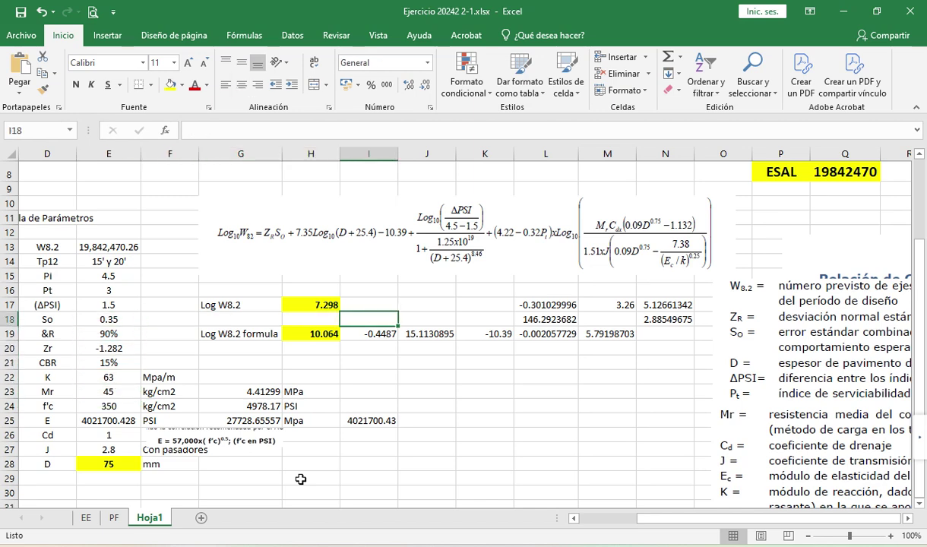
pyautogui.press('Right')
pyautogui.press('Down')
pyautogui.press('Up')
pyautogui.press('Left')
pyautogui.press('Down')
pyautogui.press('F2')
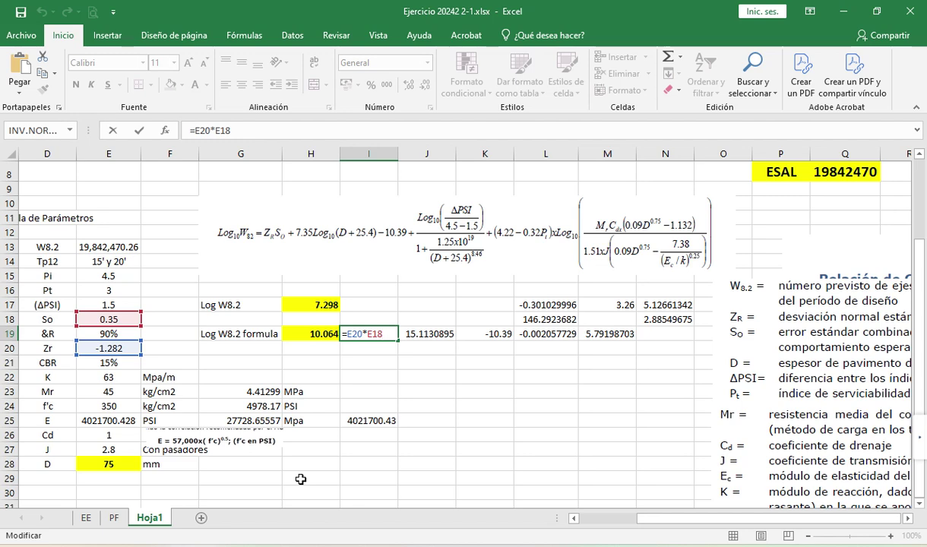
pyautogui.hotkey('ctrl', 'Return')
# - Correct the coefficient in the J19 logarithm term so the formula reads =7.35*LOG(E28+25.4)
pyautogui.press('Right')
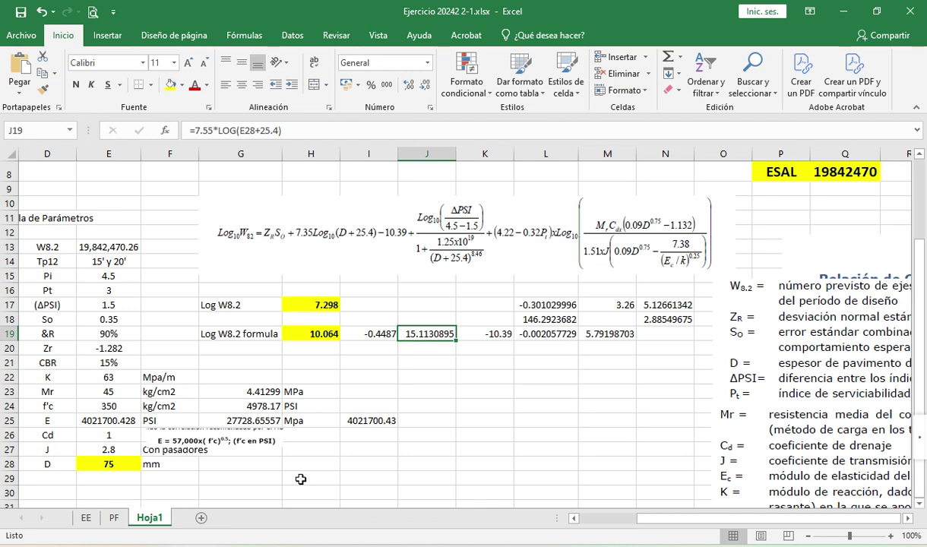
pyautogui.press('F2')
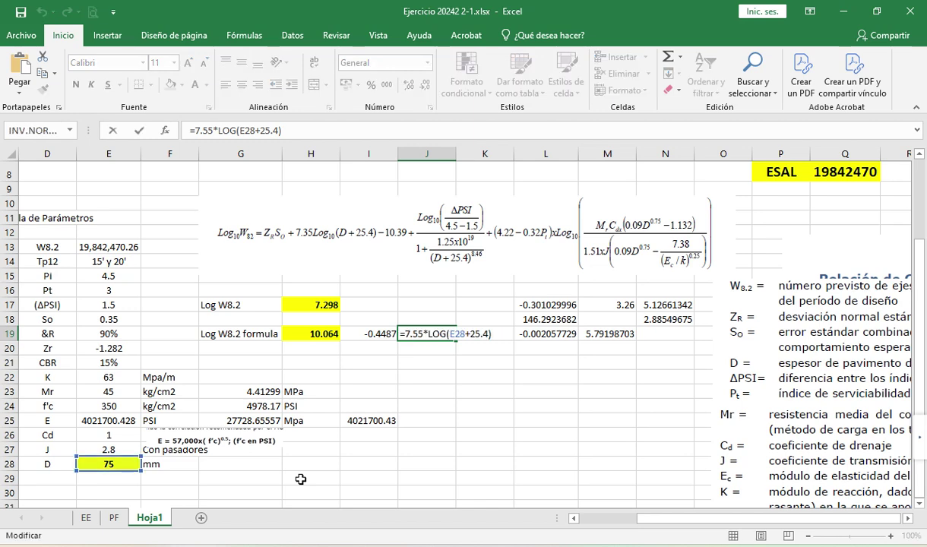
pyautogui.press('Left')
pyautogui.press('Left')
pyautogui.press('Left')
pyautogui.press('Left')
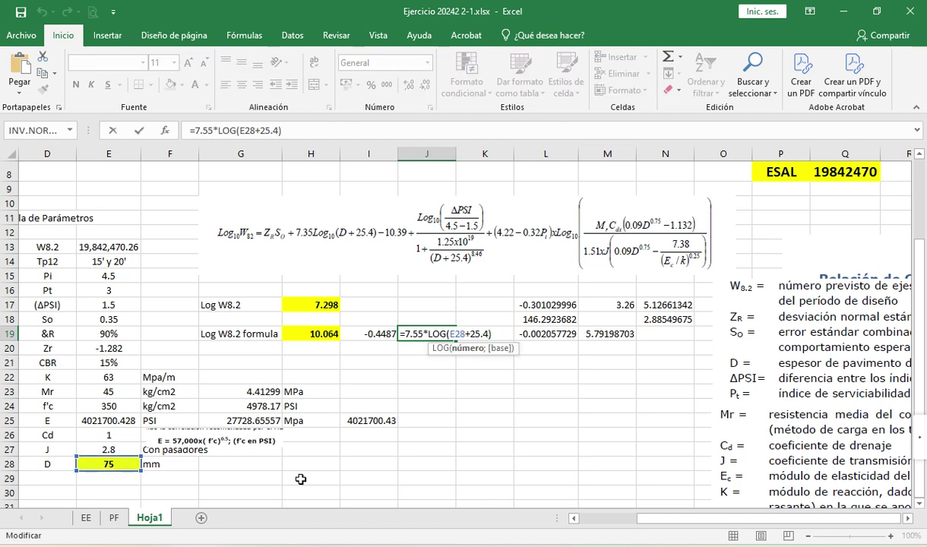
pyautogui.press('Left')
pyautogui.press('Left')
pyautogui.press('Left')
pyautogui.press('Left')
pyautogui.press('Left')
pyautogui.press('Left')
pyautogui.press('Left')
pyautogui.press('Left')
pyautogui.press('Left')
pyautogui.press('Left')
pyautogui.press('Left')
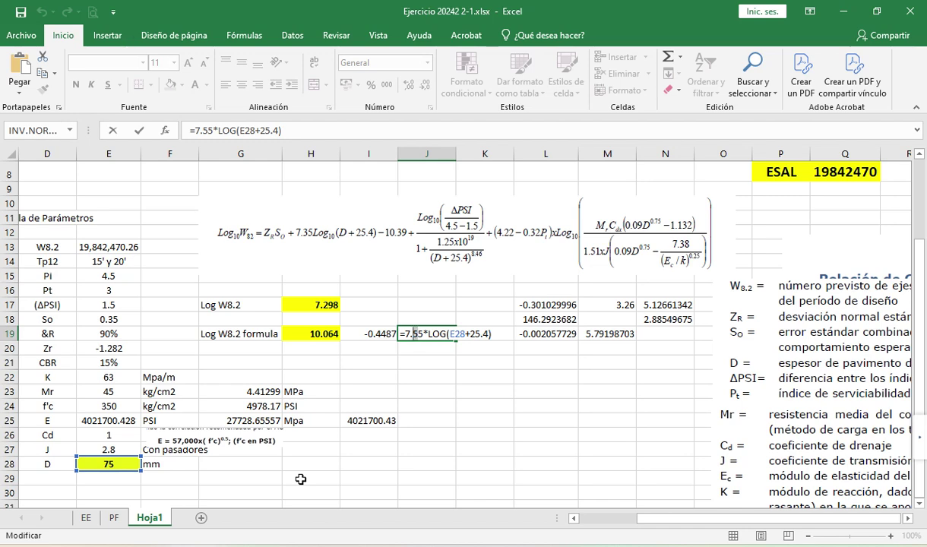
pyautogui.press('BackSpace')
pyautogui.write('3')
pyautogui.press('Return')
pyautogui.press('Up')
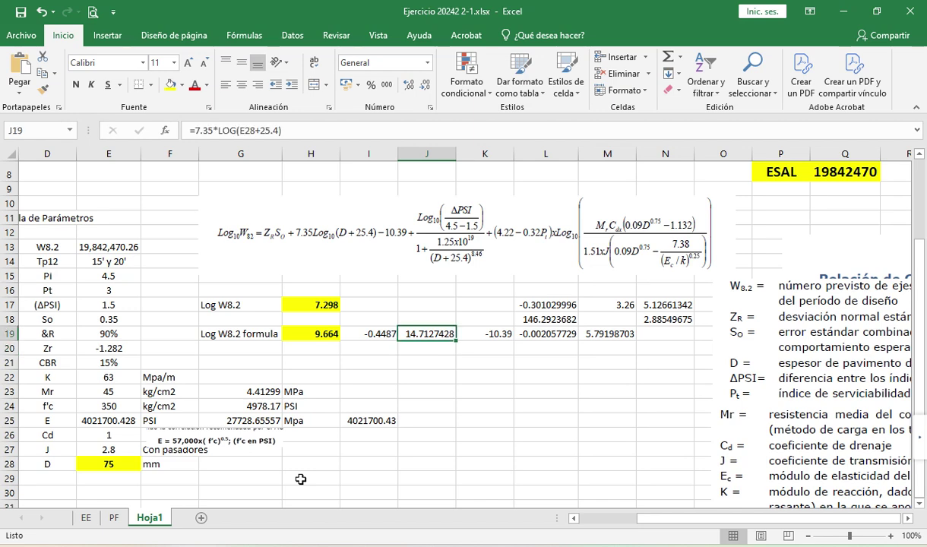
# - Review the K19 constant and the numerator formula in L17 against the design equation
pyautogui.press('Right')
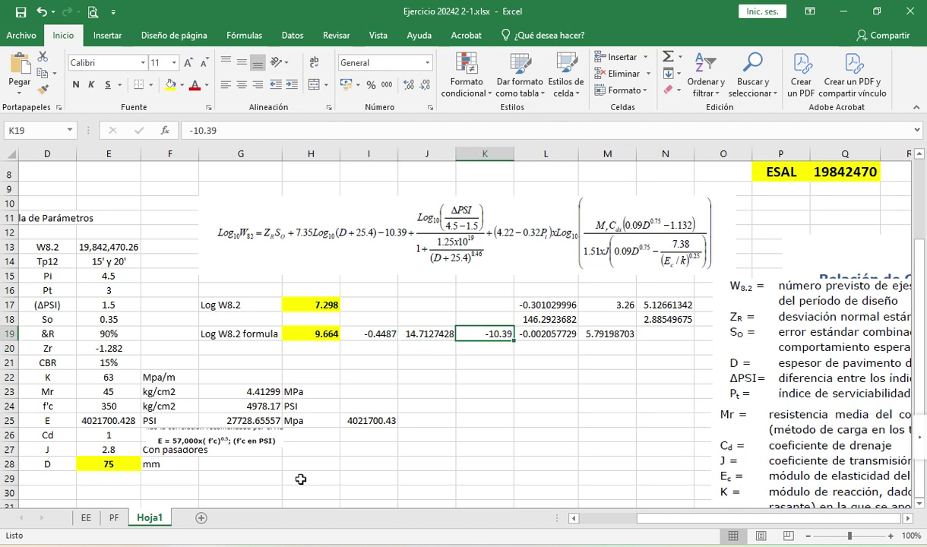
pyautogui.press('Right')
pyautogui.press('Up')
pyautogui.press('Up')
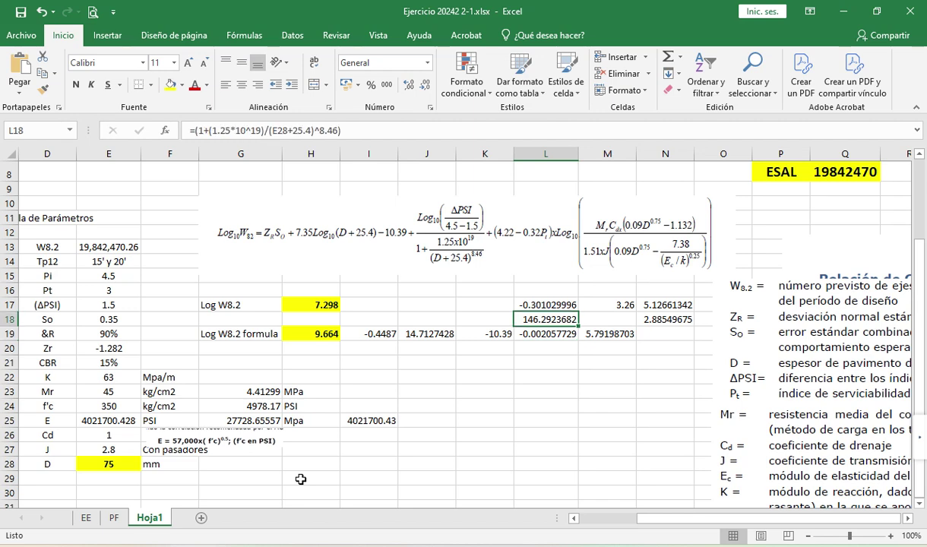
pyautogui.press('F2')
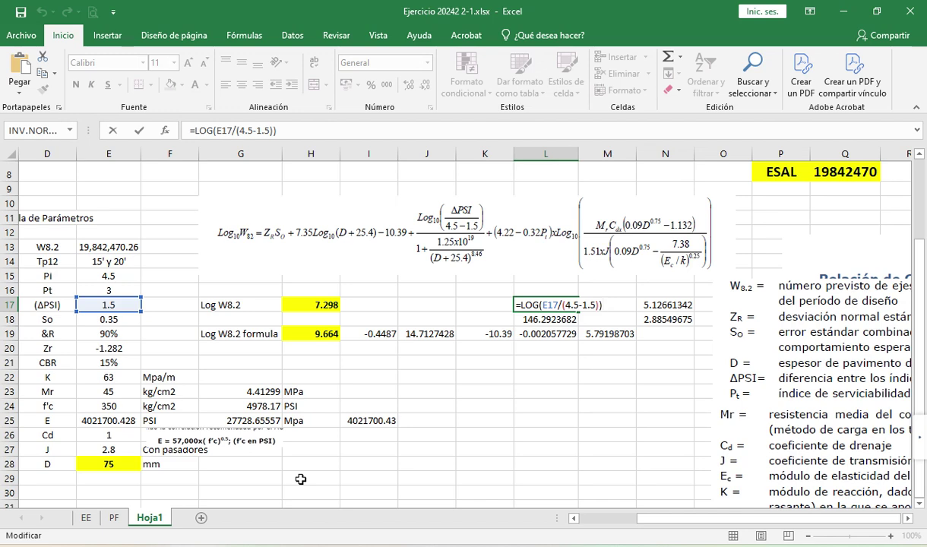
pyautogui.press('Return')
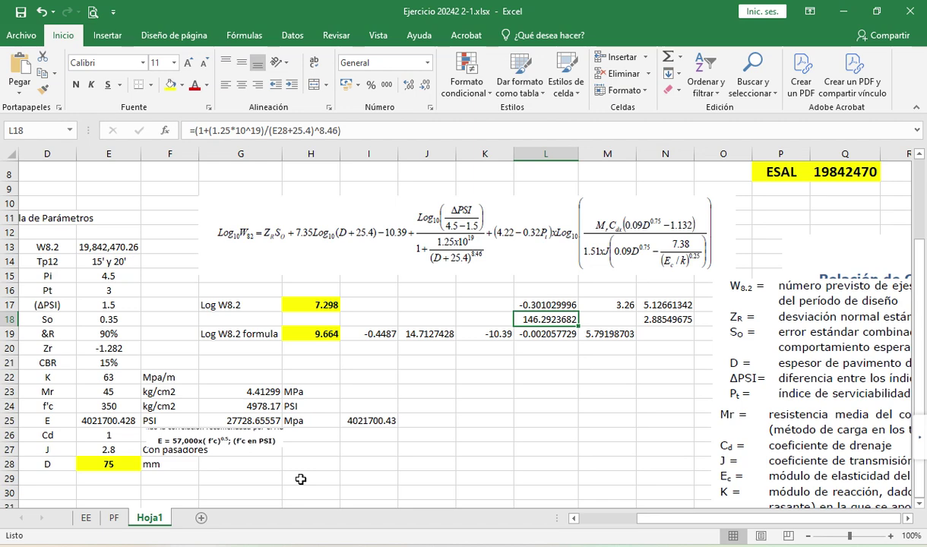
# - Enclose the fraction in the L18 denominator formula in parentheses, giving =(1+((1.25*10^19)/(E28+25.4)^8.46))
pyautogui.press('F2')
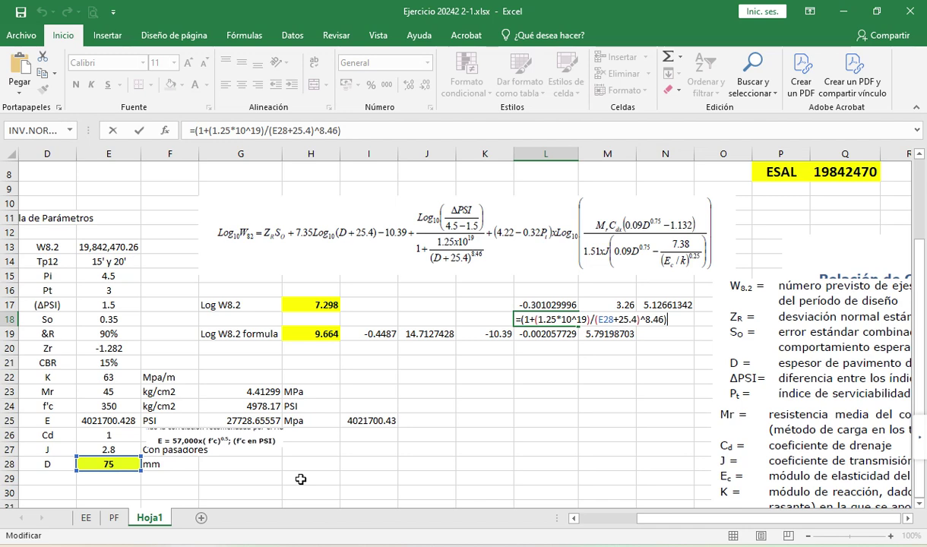
pyautogui.press('Left')
pyautogui.press('Left')
pyautogui.press('Left')
pyautogui.press('Left')
pyautogui.press('Left')
pyautogui.press('Left')
pyautogui.press('Left')
pyautogui.press('Left')
pyautogui.press('Left')
pyautogui.press('Left')
pyautogui.press('Left')
pyautogui.press('Left')
pyautogui.press('Left')
pyautogui.press('Left')
pyautogui.press('Left')
pyautogui.press('Left')
pyautogui.press('Left')
pyautogui.press('Left')
pyautogui.press('Left')
pyautogui.press('Left')
pyautogui.press('Left')
pyautogui.press('Left')
pyautogui.press('Left')
pyautogui.press('Left')
pyautogui.press('Left')
pyautogui.press('Left')
pyautogui.press('Left')
pyautogui.press('Left')
pyautogui.press('Left')
pyautogui.press('Left')
pyautogui.press('Left')
pyautogui.press('Left')
pyautogui.press('Left')
pyautogui.press('Right')
pyautogui.press('Right')
pyautogui.press('Right')
pyautogui.press('Right')
pyautogui.press('Right')
pyautogui.write('(')
pyautogui.press('Right')
pyautogui.press('Right')
pyautogui.press('Right')
pyautogui.press('Right')
pyautogui.press('Right')
pyautogui.press('Right')
pyautogui.press('Right')
pyautogui.press('Right')
pyautogui.press('Right')
pyautogui.press('Right')
pyautogui.press('Right')
pyautogui.press('Right')
pyautogui.press('Right')
pyautogui.press('Right')
pyautogui.press('Right')
pyautogui.press('Right')
pyautogui.press('Right')
pyautogui.press('Right')
pyautogui.press('Right')
pyautogui.press('Right')
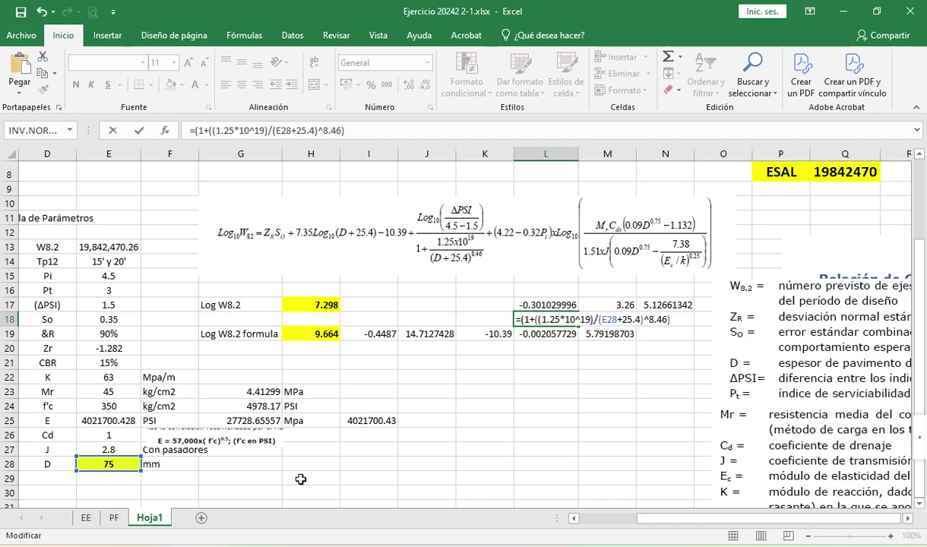
pyautogui.press('Right')
pyautogui.press('Right')
pyautogui.press('Right')
pyautogui.press('Return')
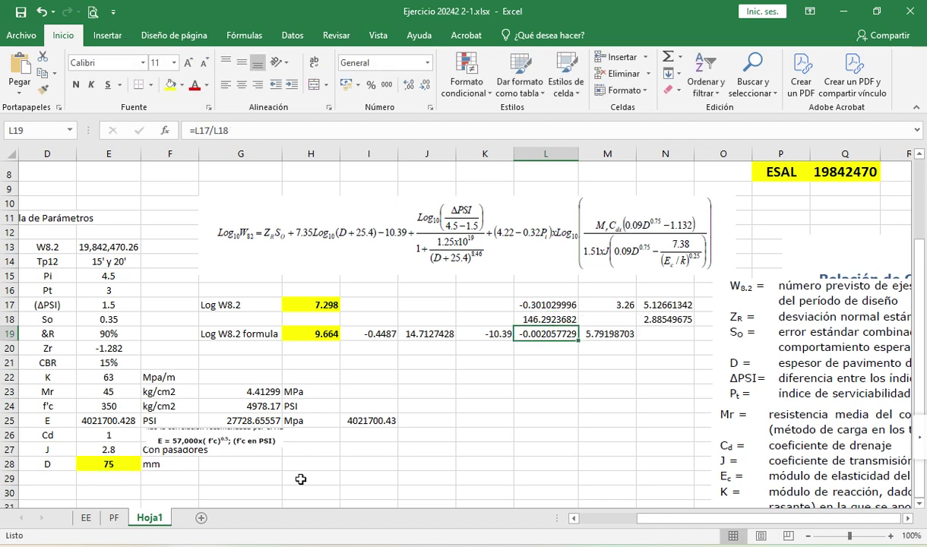
pyautogui.press('Up')
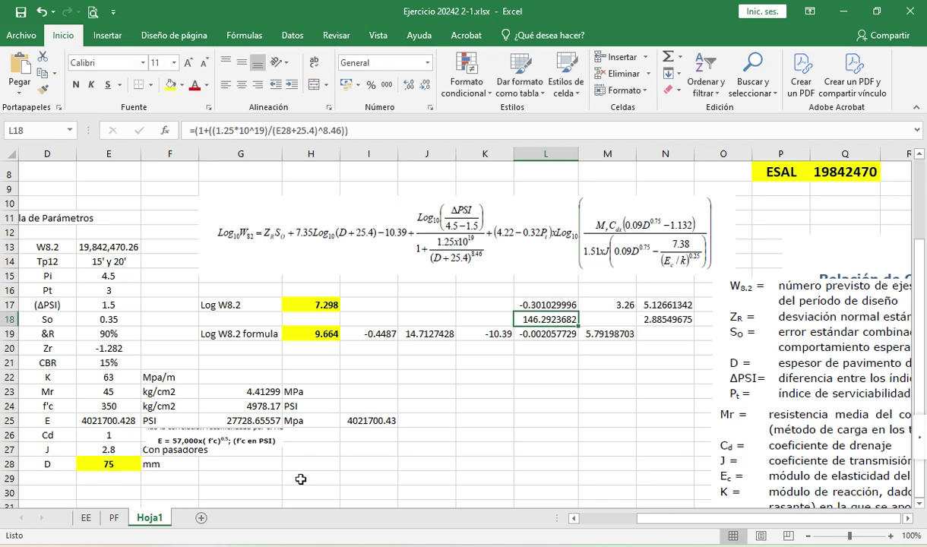
# - Switch to the Suelos, Geología y Pavimentos PDF and examine the AASHTO equation's denominator containing (D+25.4)^8.46 up close
pyautogui.press('F2')
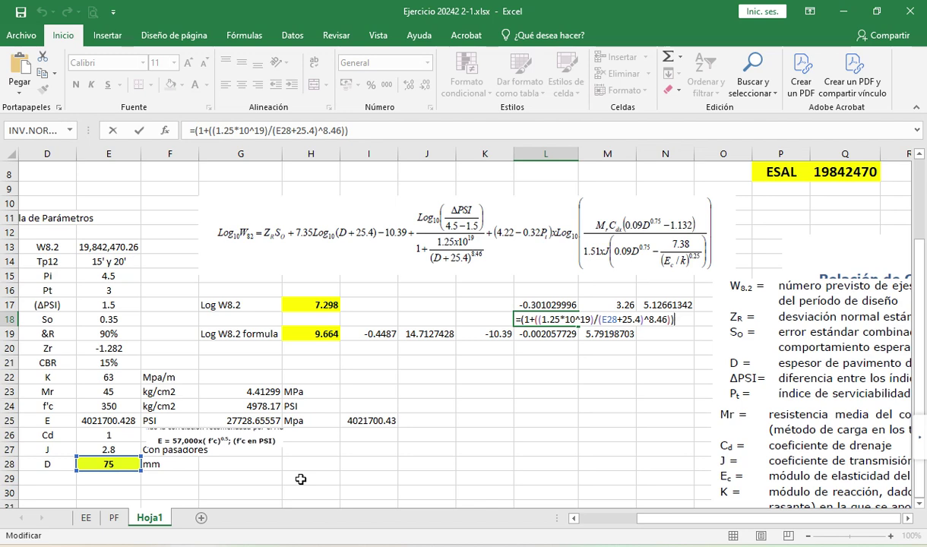
pyautogui.moveTo(609, 546)
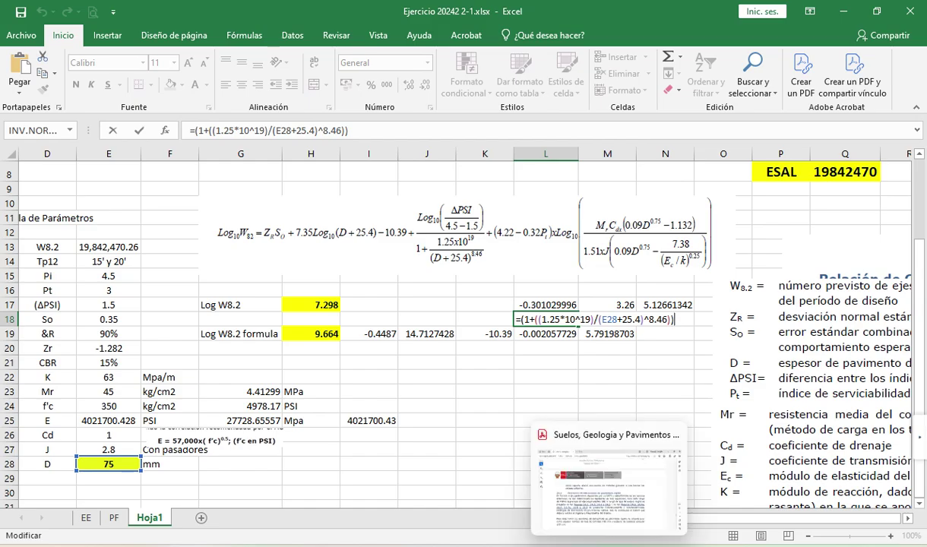
pyautogui.click(608, 479)
pyautogui.scroll(8, 515, 344)
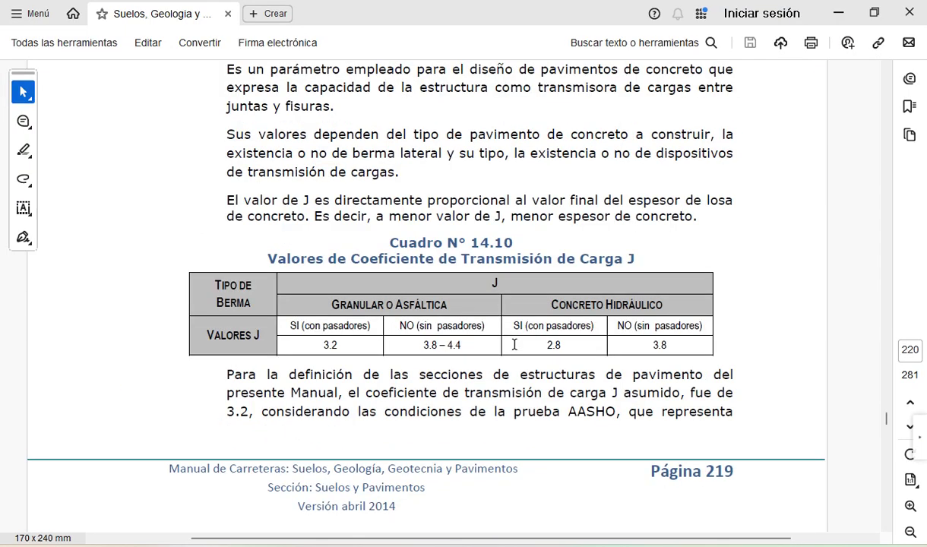
pyautogui.scroll(10, 514, 345)
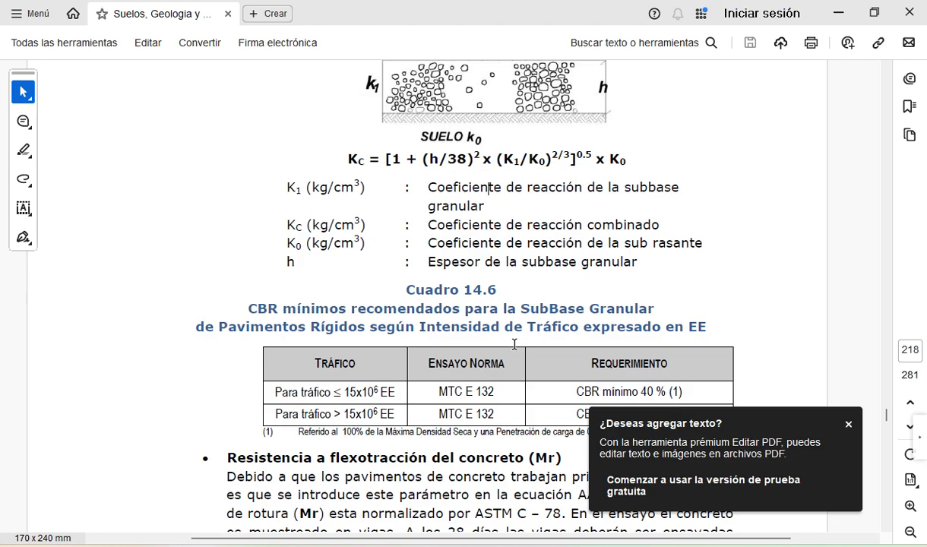
pyautogui.scroll(15, 515, 344)
pyautogui.scroll(15, 515, 344)
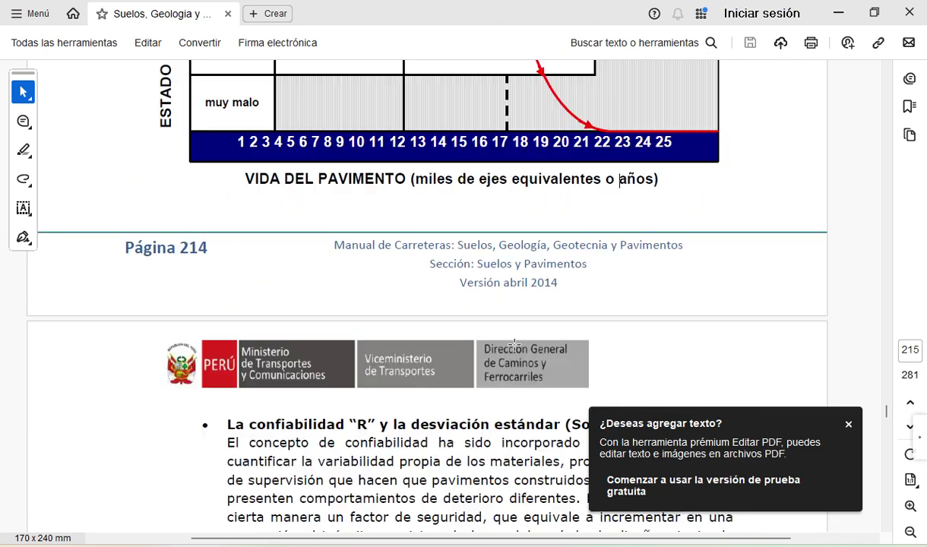
pyautogui.scroll(15, 515, 345)
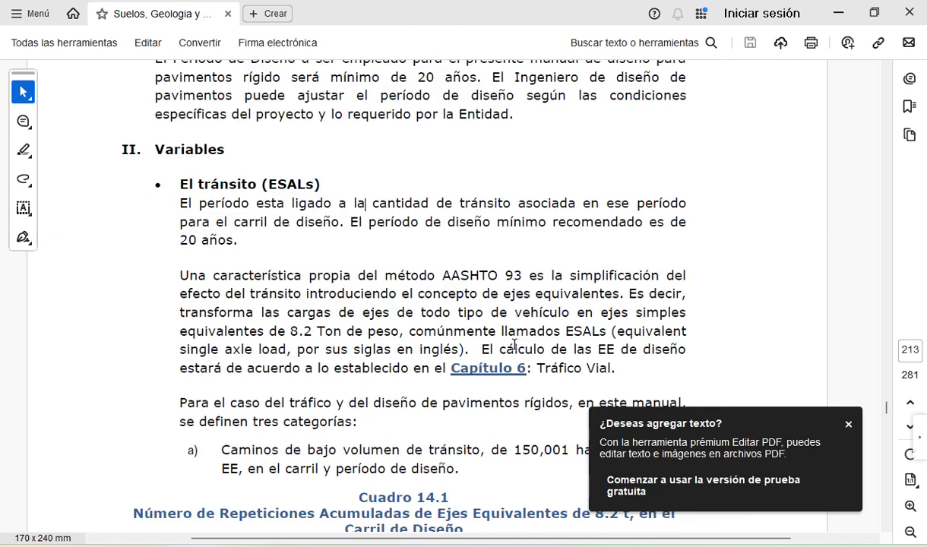
pyautogui.scroll(-5, 515, 344)
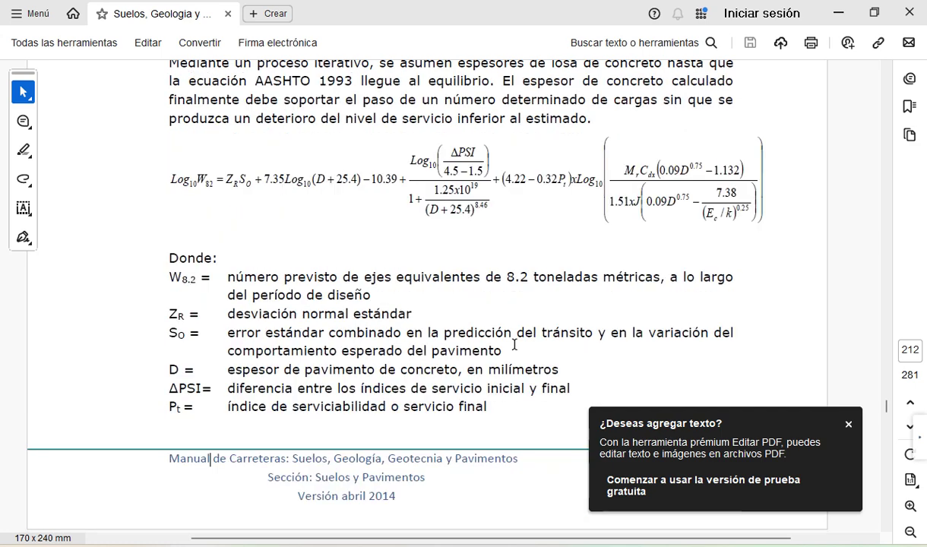
pyautogui.keyDown('ctrl'); pyautogui.scroll(6, 477, 228); pyautogui.keyUp('ctrl')
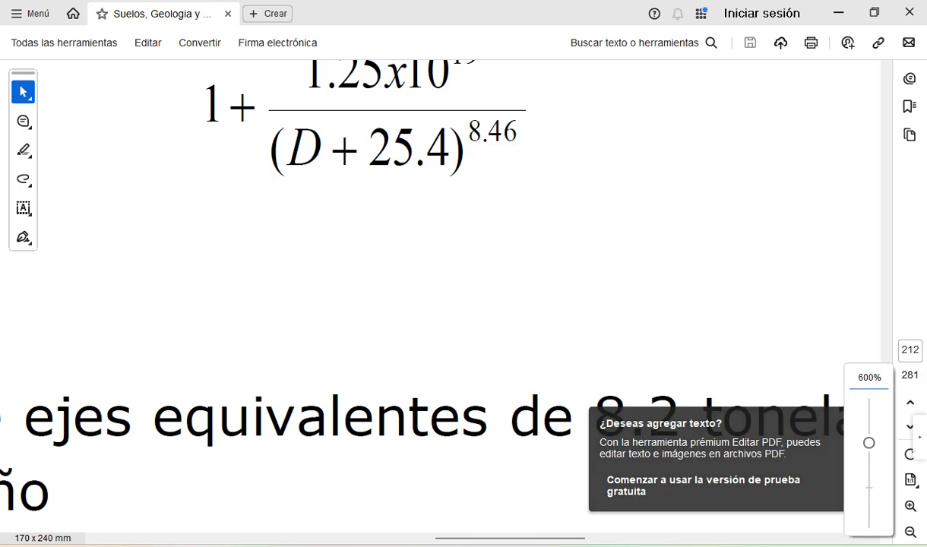
# - Return to Excel and enclose the power term of the L18 denominator in parentheses, giving =(1+((1.25*10^19)/((E28+25.4)^8.46)))
pyautogui.hotkey('alt', 'Tab')
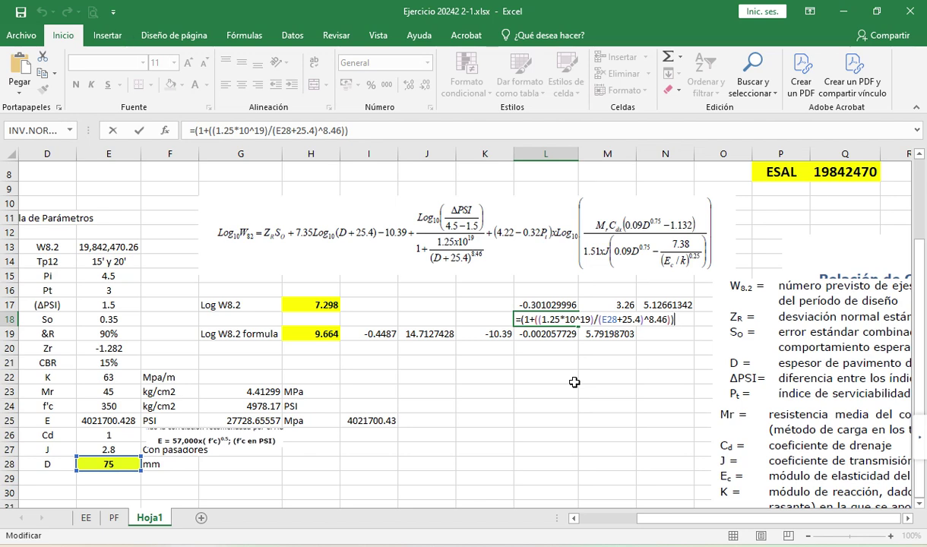
pyautogui.press('Left')
pyautogui.press('Left')
pyautogui.press('Left')
pyautogui.press('Left')
pyautogui.press('Left')
pyautogui.press('Left')
pyautogui.press('Left')
pyautogui.press('Left')
pyautogui.press('Left')
pyautogui.press('Left')
pyautogui.press('Left')
pyautogui.press('Left')
pyautogui.press('Left')
pyautogui.press('Left')
pyautogui.press('Left')
pyautogui.press('Left')
pyautogui.press('Left')
pyautogui.write('(')
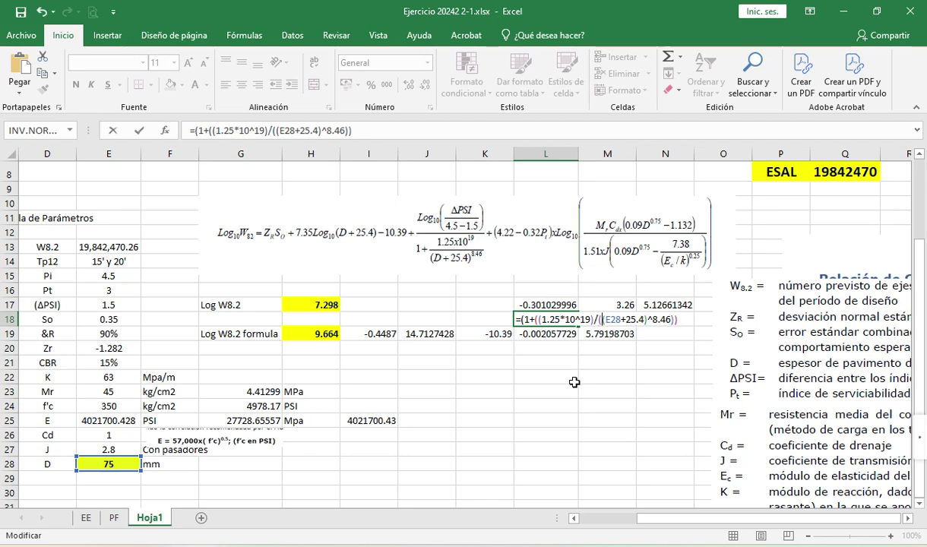
pyautogui.press('Right')
pyautogui.press('Right')
pyautogui.press('Right')
pyautogui.press('Right')
pyautogui.press('Right')
pyautogui.press('Right')
pyautogui.press('Right')
pyautogui.press('Right')
pyautogui.press('Right')
pyautogui.press('Right')
pyautogui.press('Right')
pyautogui.press('Right')
pyautogui.press('Right')
pyautogui.press('Right')
pyautogui.press('Right')
pyautogui.press('Return')
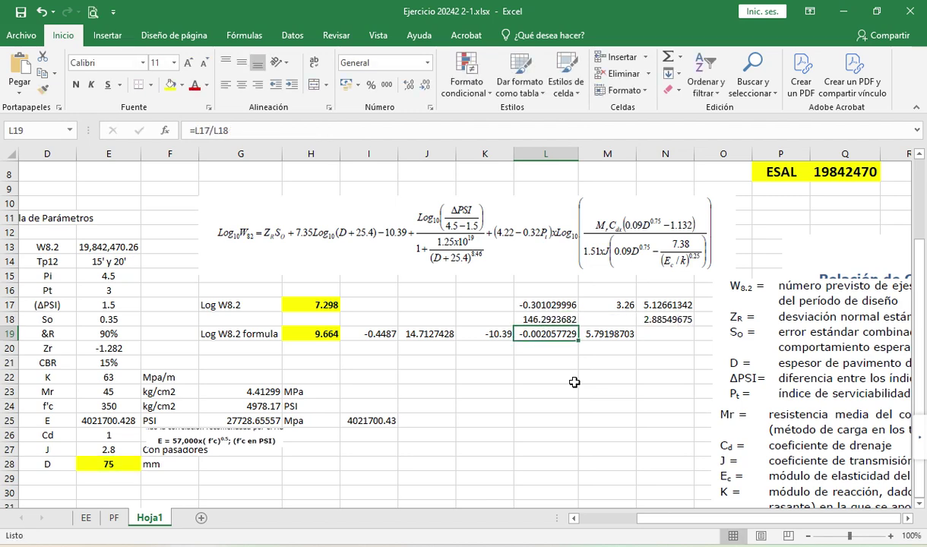
pyautogui.press('Up')
pyautogui.press('F2')
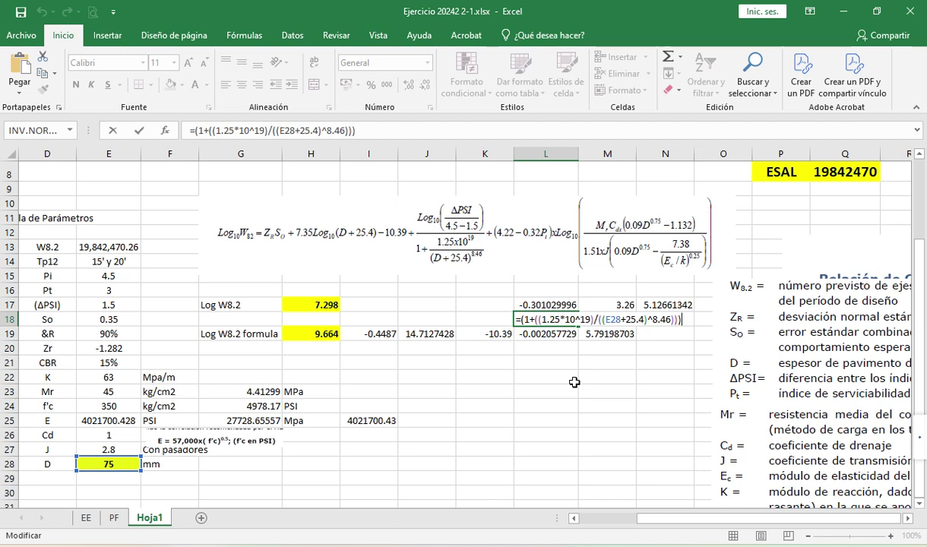
pyautogui.press('Escape')
# - Review the L17 numerator and L18 denominator formulas against the fraction in the design equation
pyautogui.press('Up')
pyautogui.press('Up')
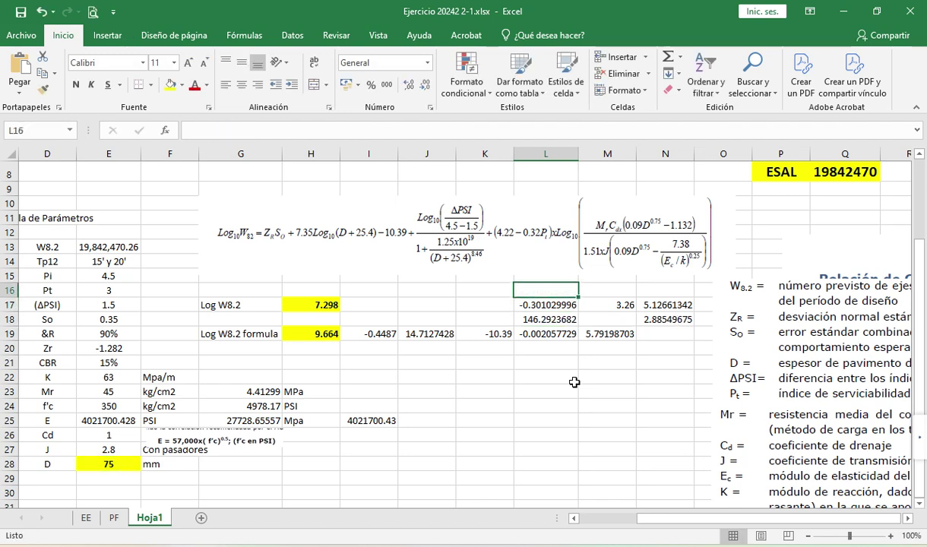
pyautogui.press('Down')
pyautogui.press('F2')
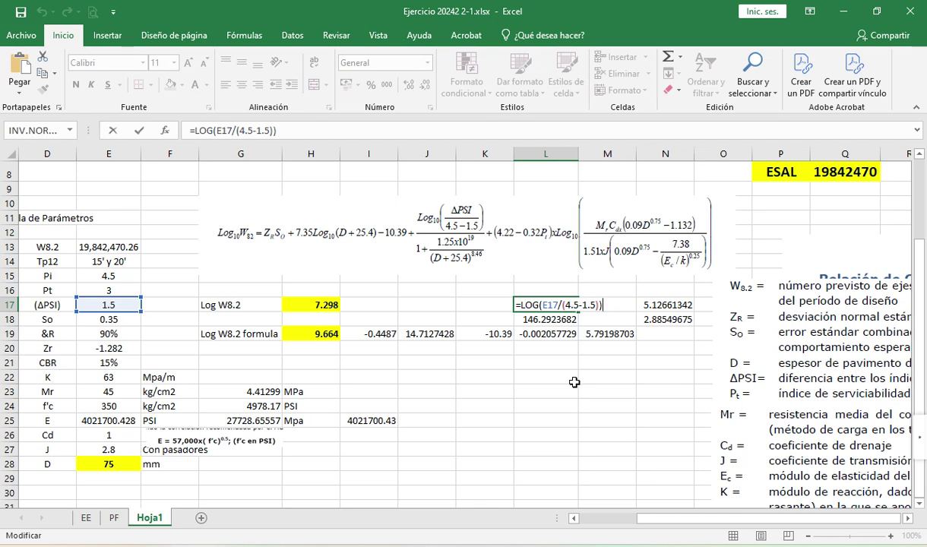
pyautogui.press('Return')
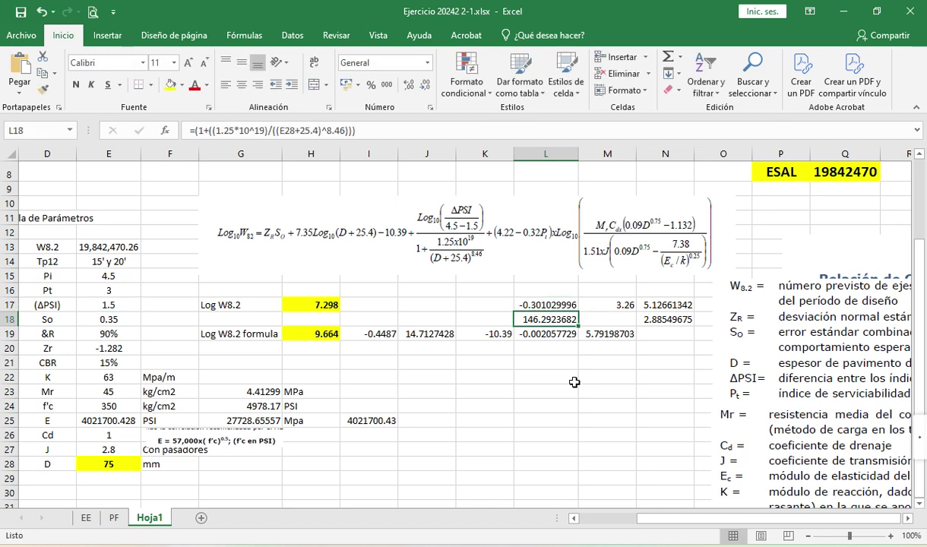
pyautogui.press('F2')
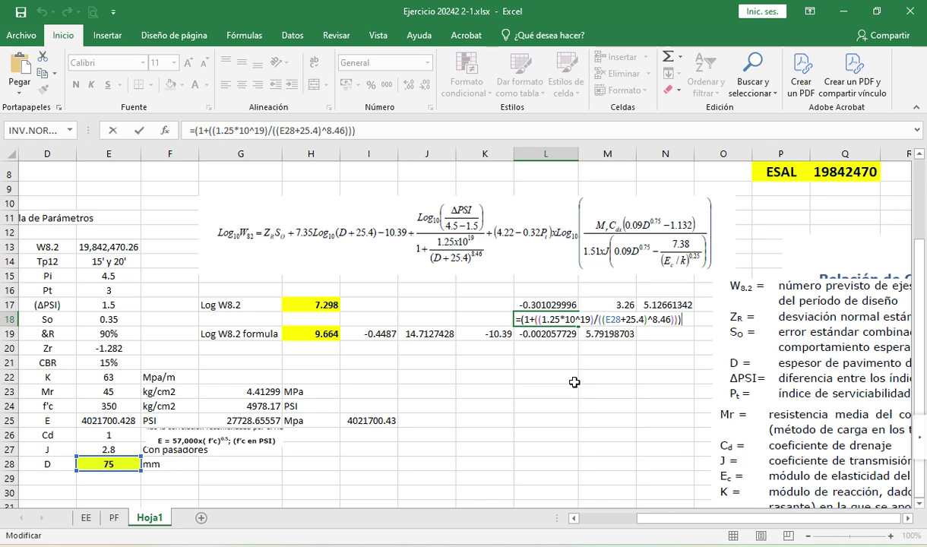
pyautogui.press('Return')
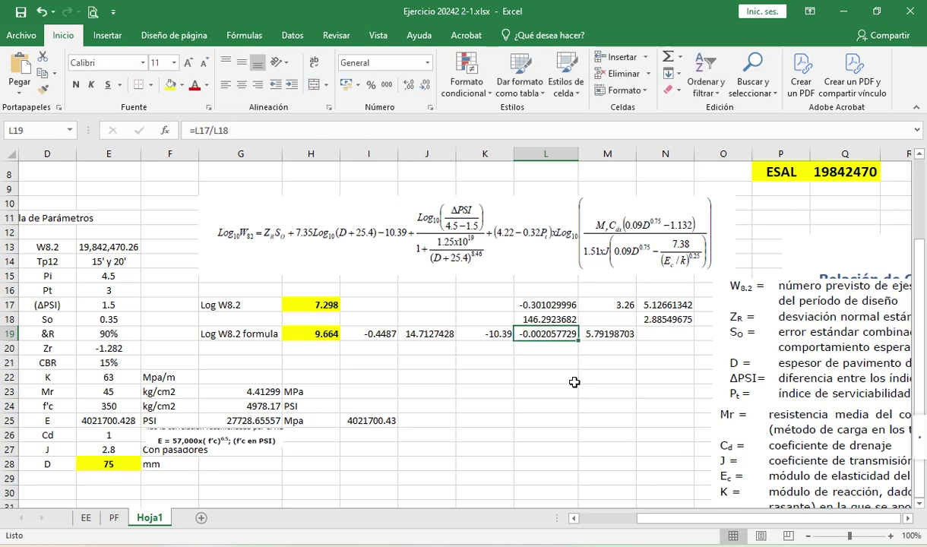
# - Check the M17 factor formula against the (4.22-0.32Pt) term of the design equation
pyautogui.press('Right')
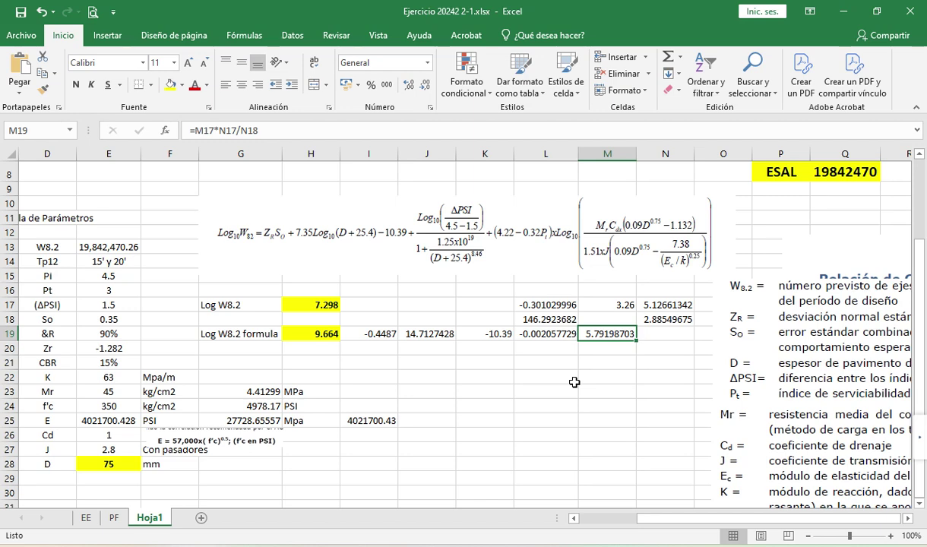
pyautogui.press('Up')
pyautogui.press('Up')
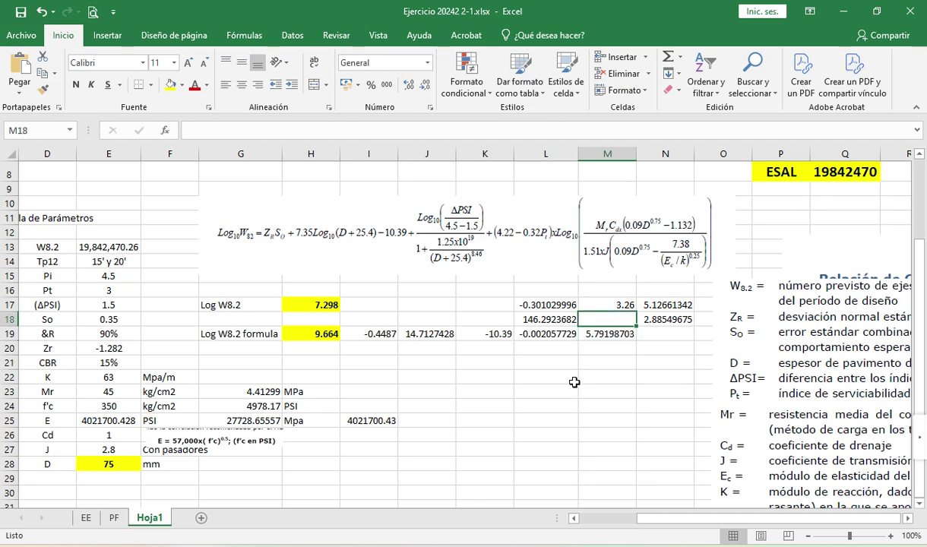
pyautogui.press('F2')
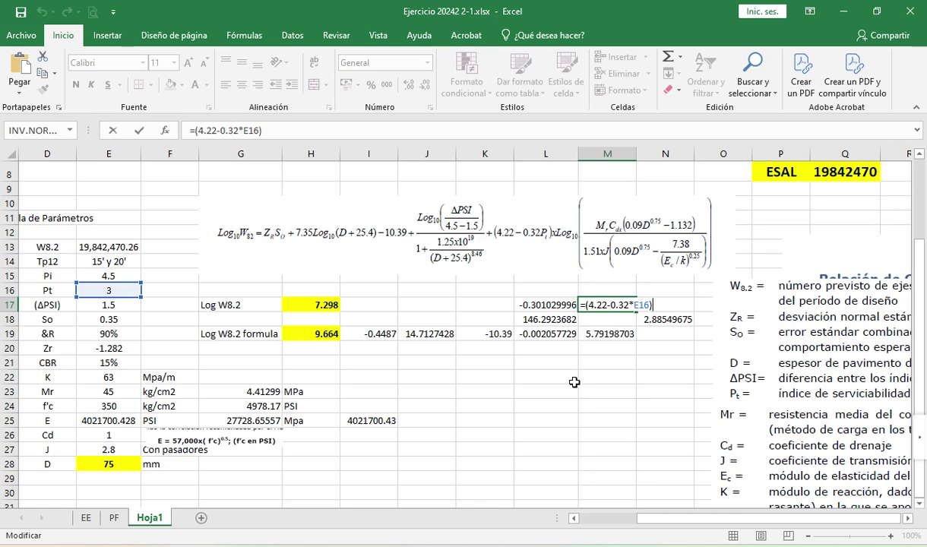
pyautogui.press('Tab')
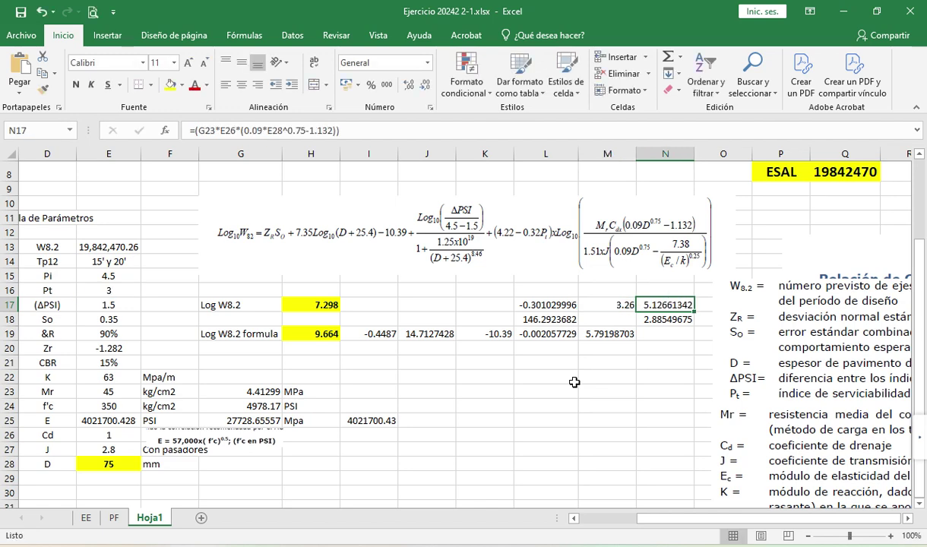
# - Group the 0.09D^0.75 product of the N17 numerator in parentheses, giving =(G23*E26*((0.09*E28^0.75)-1.132))
pyautogui.press('F2')
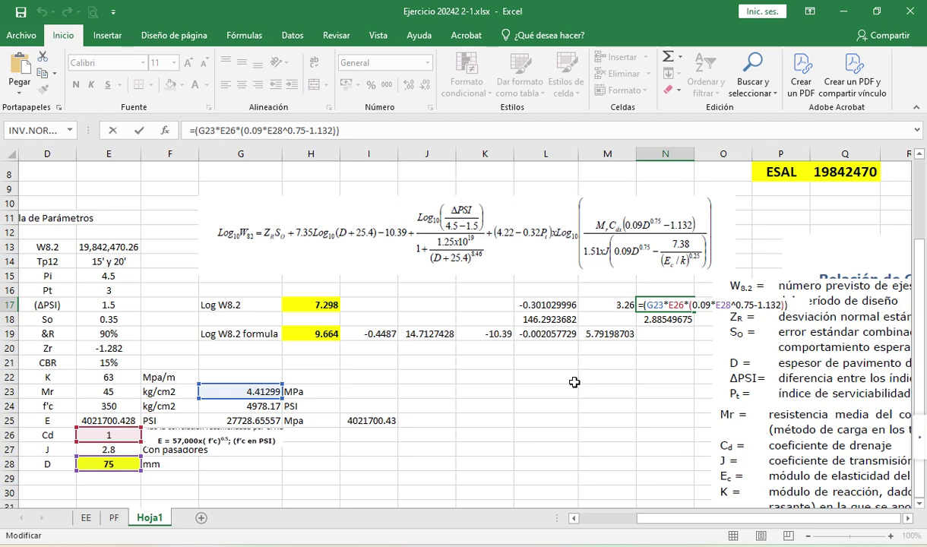
pyautogui.press('Left')
pyautogui.press('Left')
pyautogui.press('Left')
pyautogui.press('Left')
pyautogui.press('Left')
pyautogui.press('Left')
pyautogui.press('Left')
pyautogui.press('Left')
pyautogui.write(')')
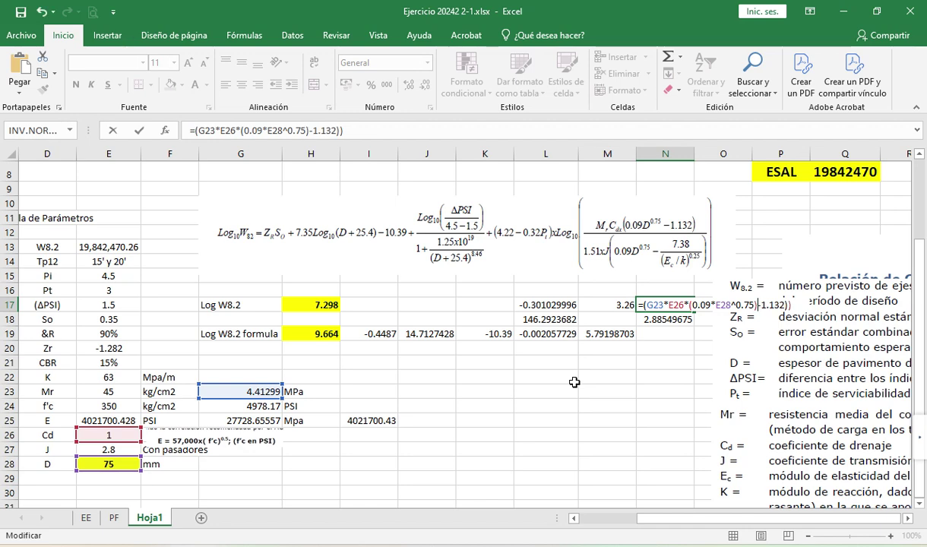
pyautogui.press('Left')
pyautogui.press('Left')
pyautogui.press('Left')
pyautogui.press('Left')
pyautogui.press('Left')
pyautogui.press('Left')
pyautogui.press('Left')
pyautogui.press('Left')
pyautogui.press('Left')
pyautogui.press('Left')
pyautogui.press('Left')
pyautogui.press('Left')
pyautogui.press('Left')
pyautogui.press('Left')
pyautogui.press('Left')
pyautogui.press('Left')
pyautogui.press('Left')
pyautogui.write('(')
pyautogui.press('Return')
pyautogui.press('Up')
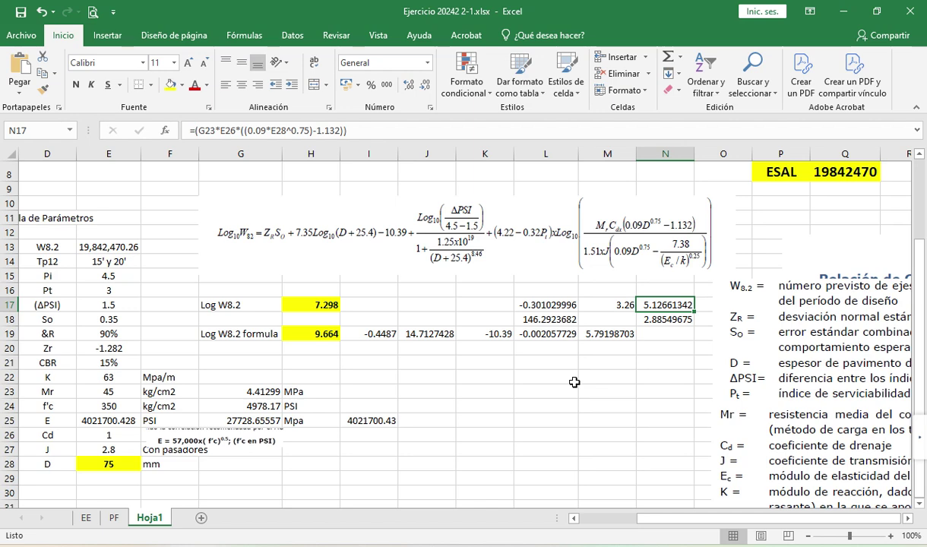
# - Review the N17 numerator and N18 denominator formulas against the fraction inside the equation's last logarithm
pyautogui.press('F2')
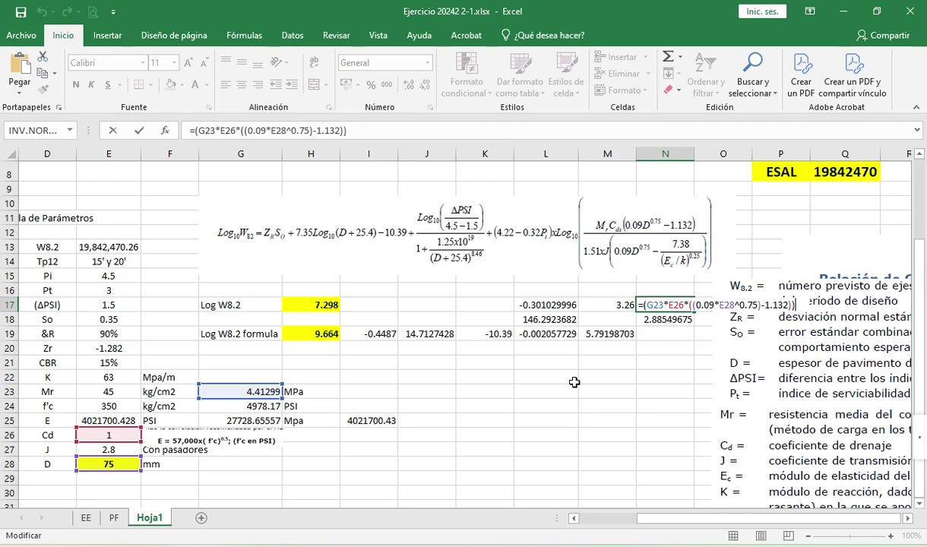
pyautogui.press('Return')
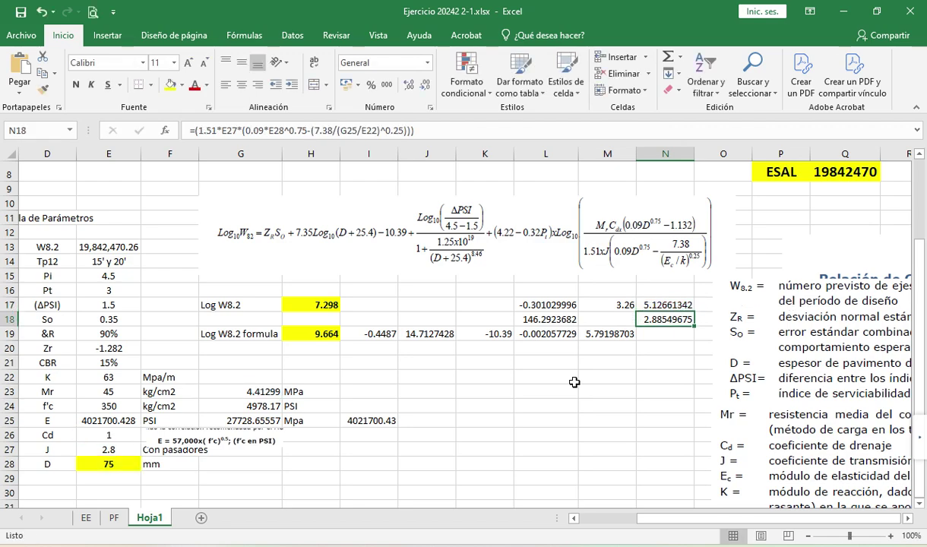
pyautogui.press('F2')
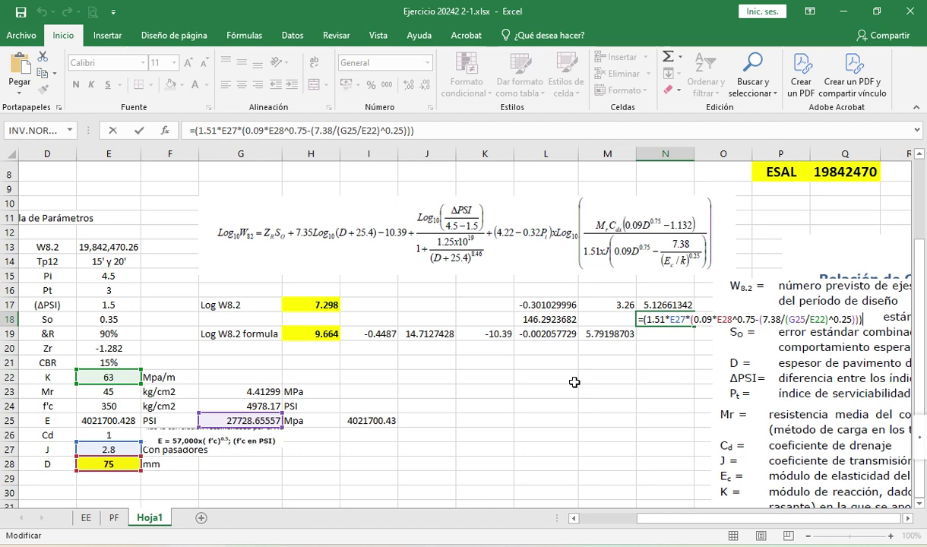
pyautogui.hotkey('ctrl', 'Return')
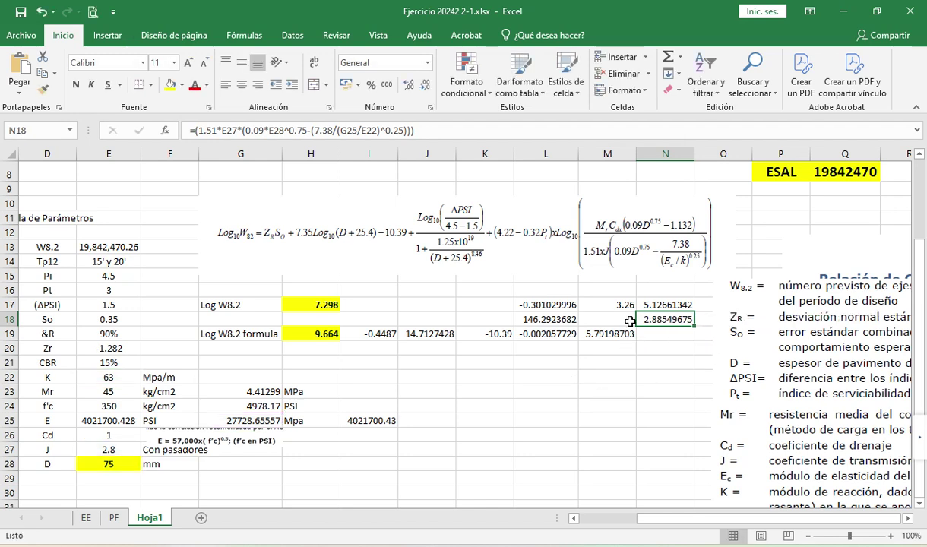
# - Clear the last term's formula from cell M19
pyautogui.click(608, 332)
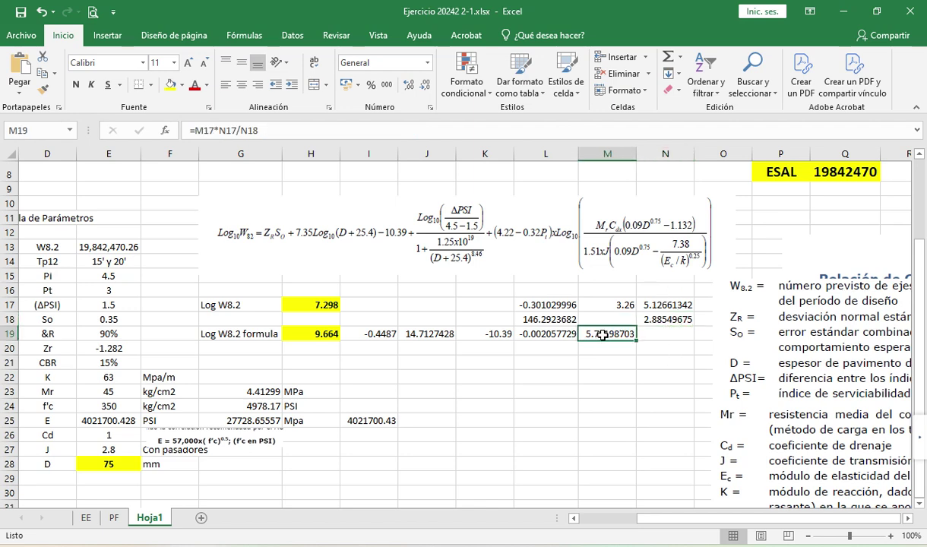
pyautogui.press('Delete')
pyautogui.press('Up')
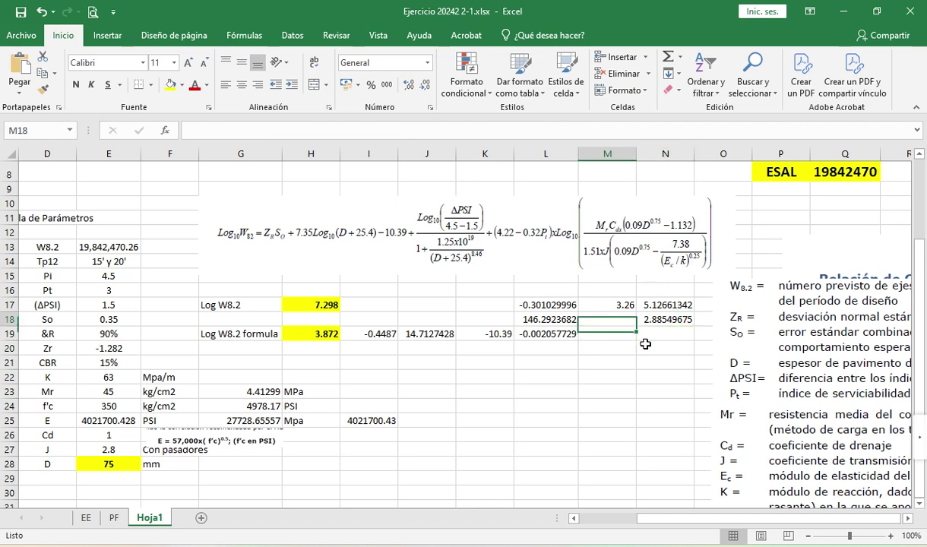
# - Enter the quotient =N17/N18 in cell O18 for the fraction inside the equation's last logarithm
pyautogui.press('Up')
pyautogui.press('Right')
pyautogui.press('Down')
pyautogui.press('Right')
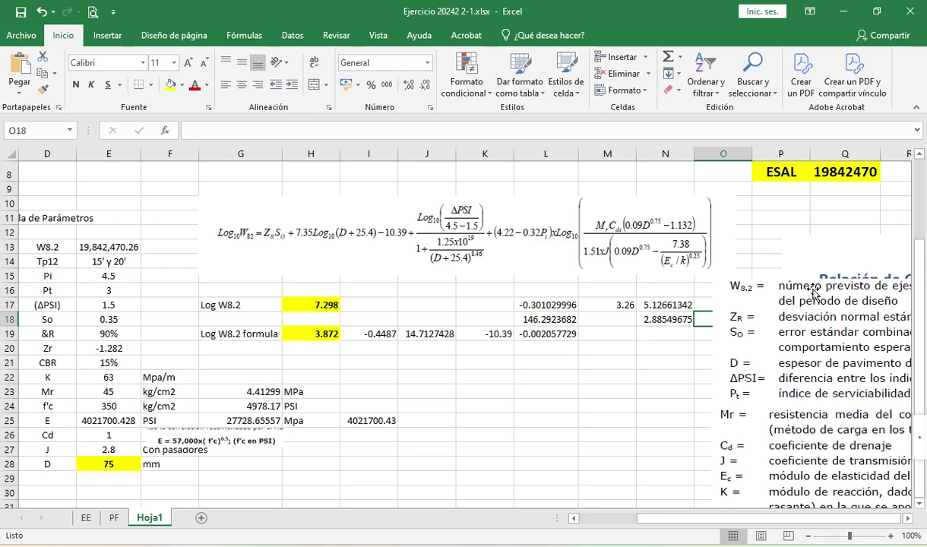
pyautogui.moveTo(813, 290); pyautogui.dragTo(682, 408)
pyautogui.click(666, 320)
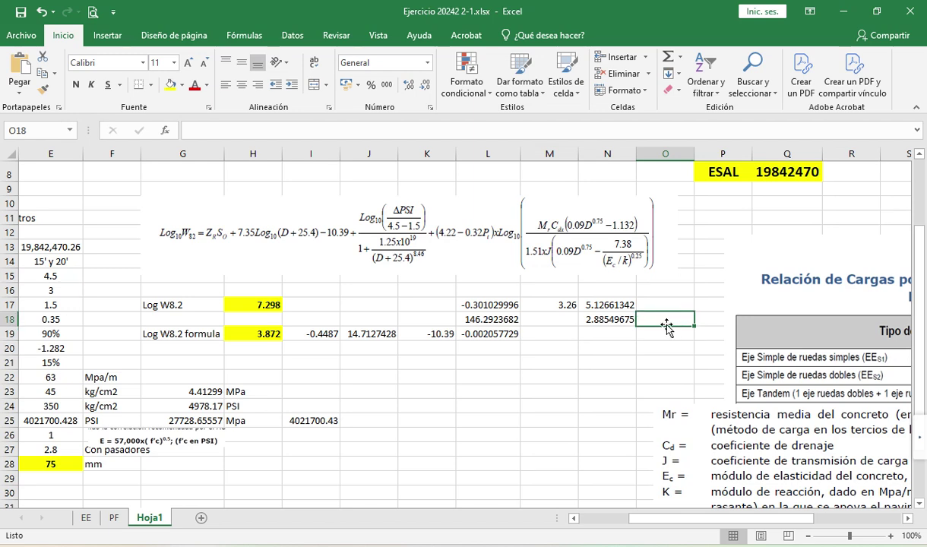
pyautogui.write('=')
pyautogui.press('Up')
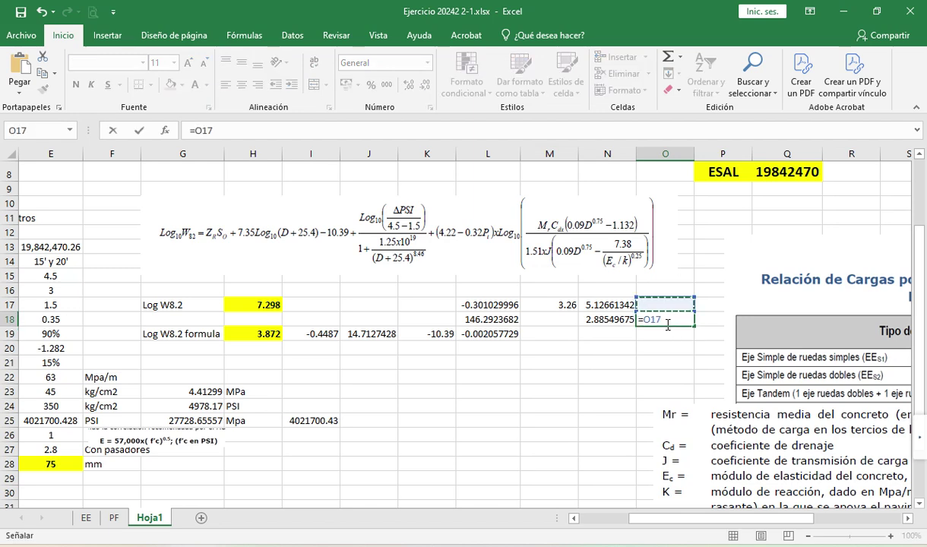
pyautogui.press('Left')
pyautogui.write('/')
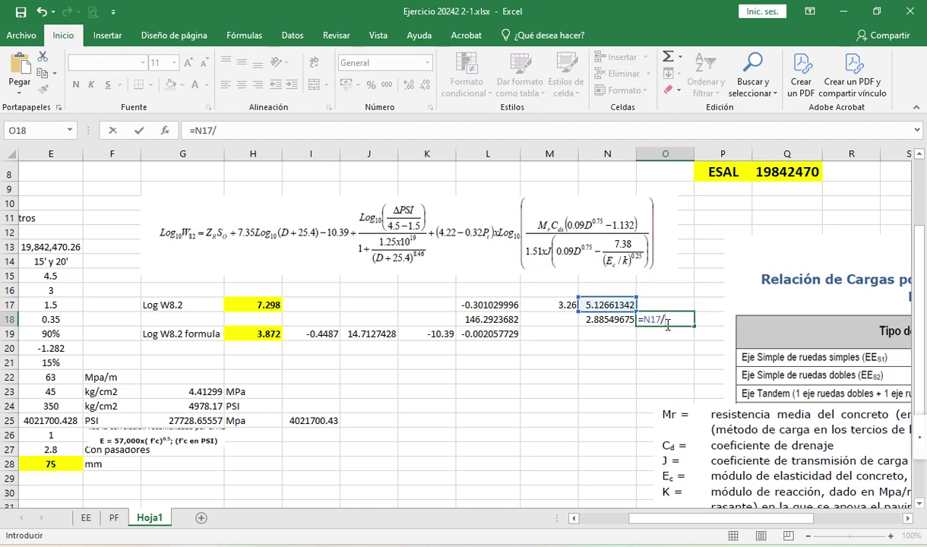
pyautogui.press('Up')
pyautogui.press('Left')
pyautogui.press('Down')
pyautogui.press('Return')
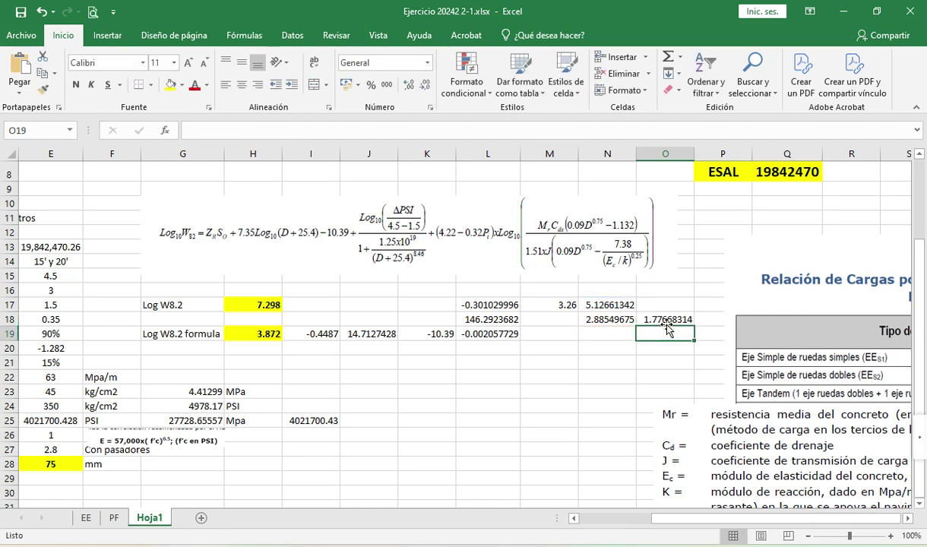
# - Wrap the quotient in cell O18 in a logarithm so the formula reads =LOG(N17/N18)
pyautogui.doubleClick(666, 324)
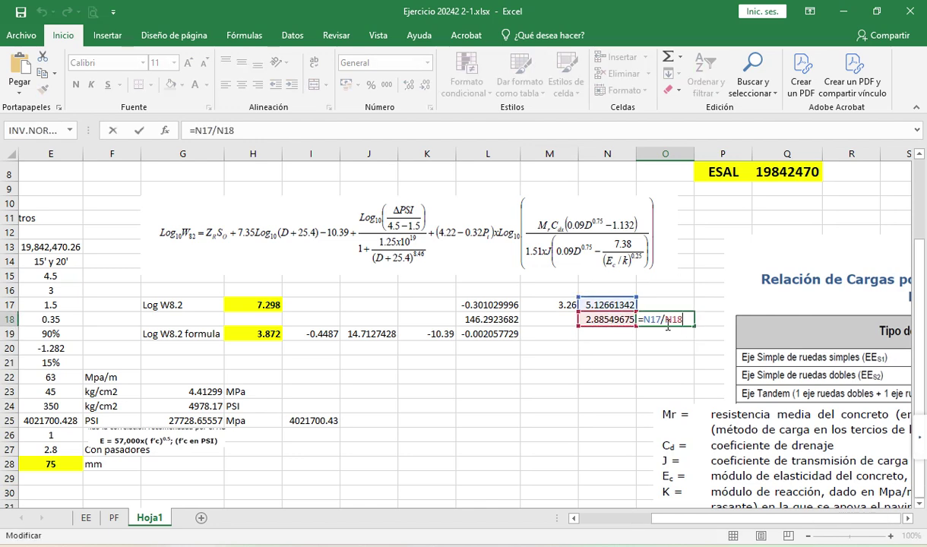
pyautogui.press('Left')
pyautogui.press('Left')
pyautogui.press('Left')
pyautogui.press('Left')
pyautogui.press('Left')
pyautogui.press('Left')
pyautogui.press('Left')
pyautogui.write('log')
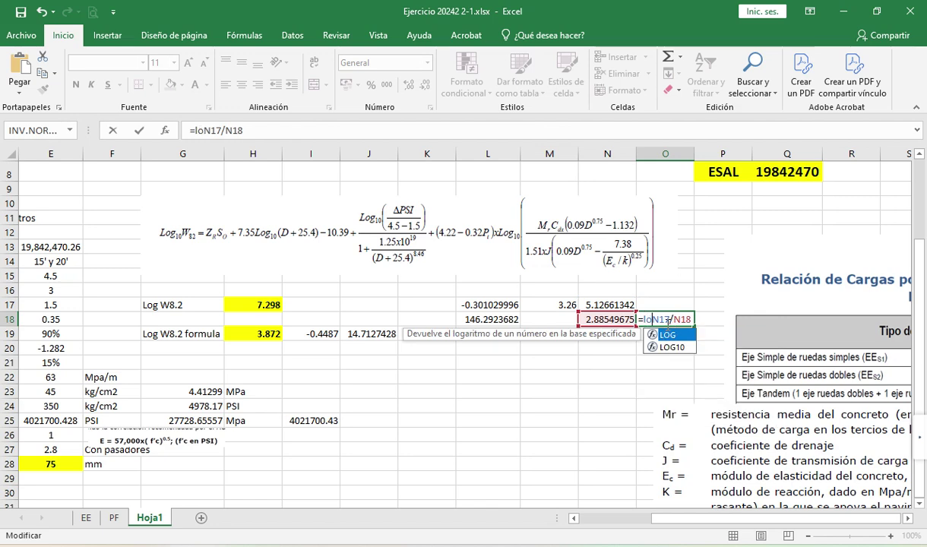
pyautogui.write('(')
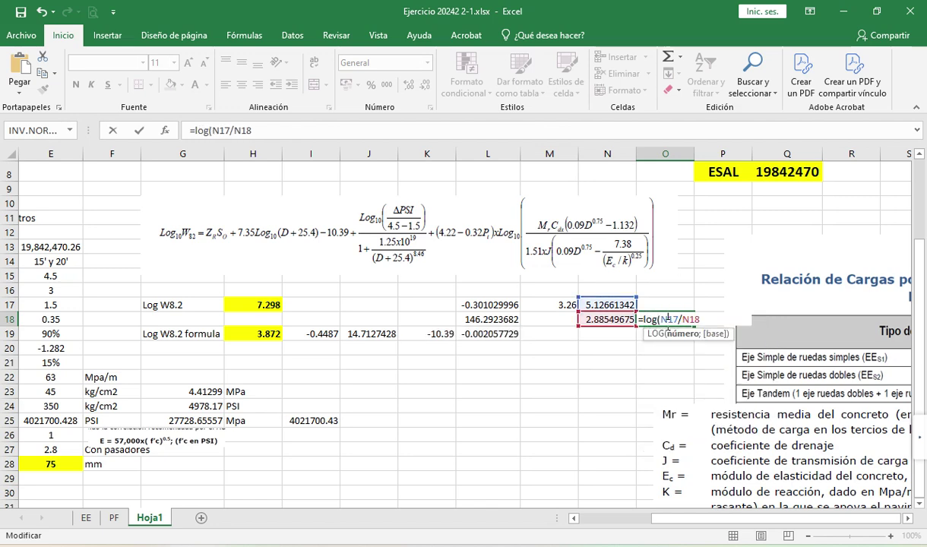
pyautogui.press('Right')
pyautogui.press('Right')
pyautogui.press('Right')
pyautogui.press('Right')
pyautogui.press('Right')
pyautogui.press('Right')
pyautogui.press('Right')
pyautogui.press('Return')
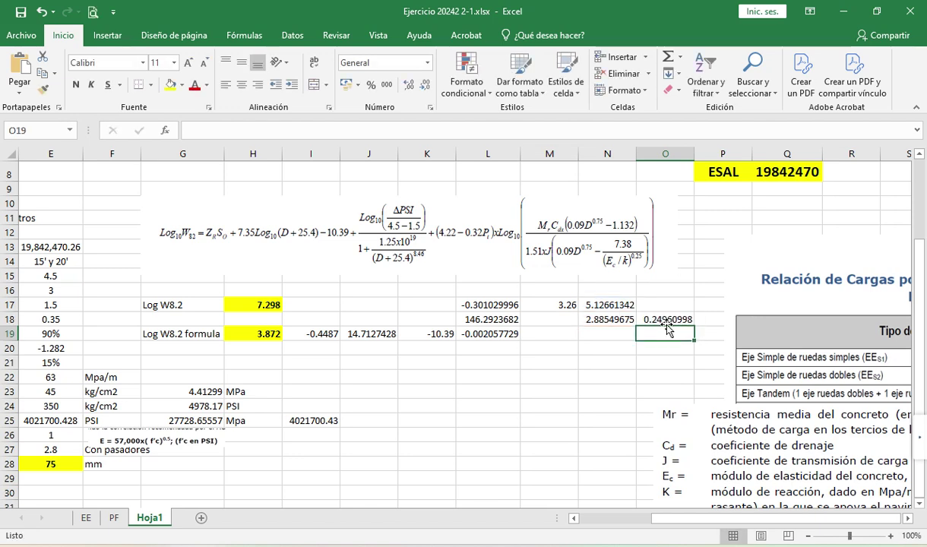
# - Enter the equation's last term in cell M19 as the product =M17*O18
pyautogui.press('Left')
pyautogui.press('Left')
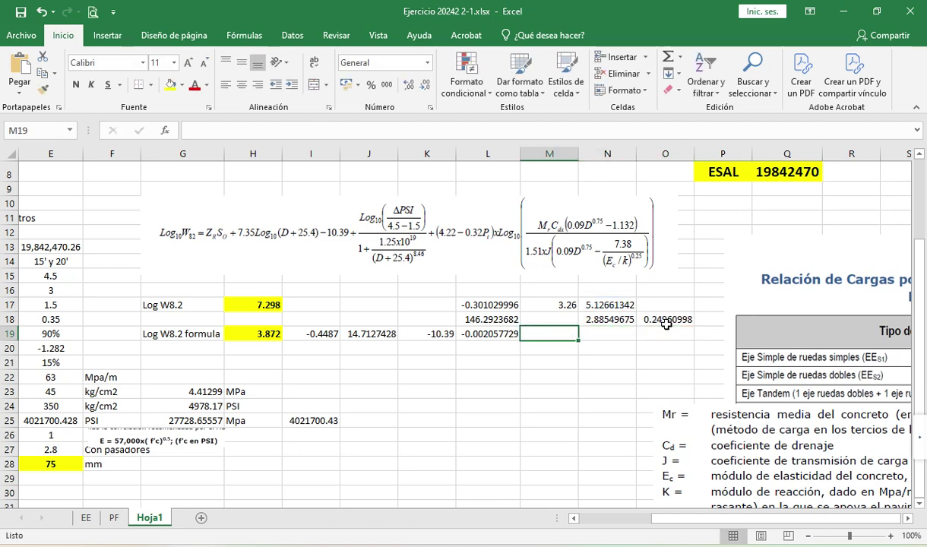
pyautogui.write('=')
pyautogui.press('Up')
pyautogui.press('Up')
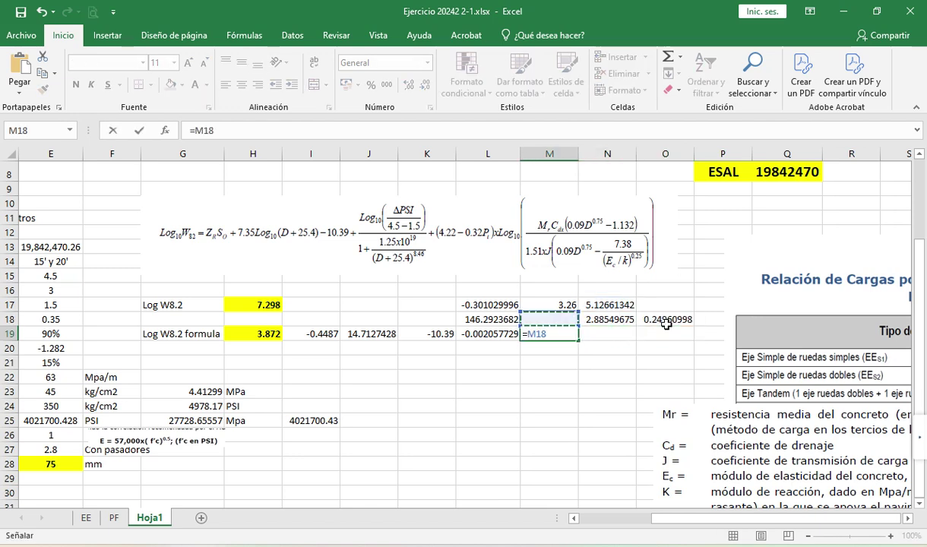
pyautogui.write('*')
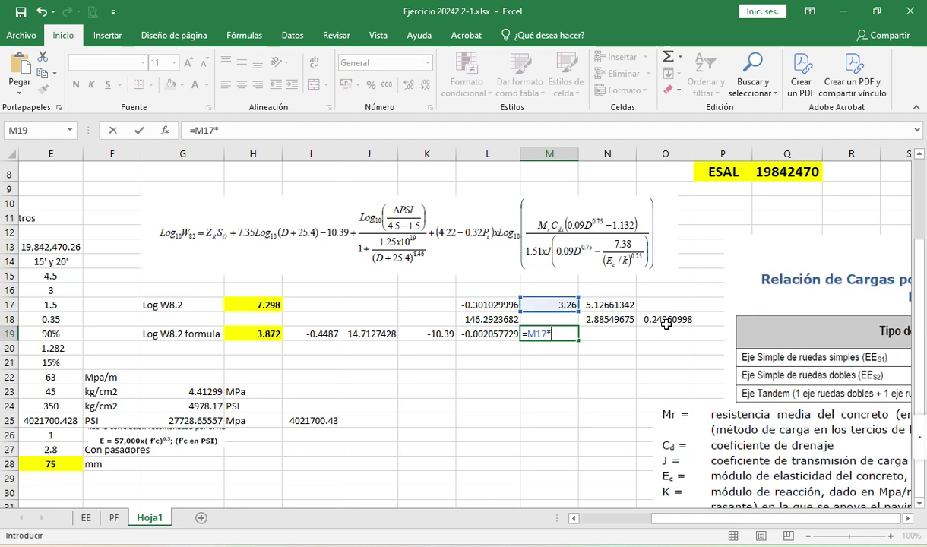
pyautogui.press('Right')
pyautogui.press('Right')
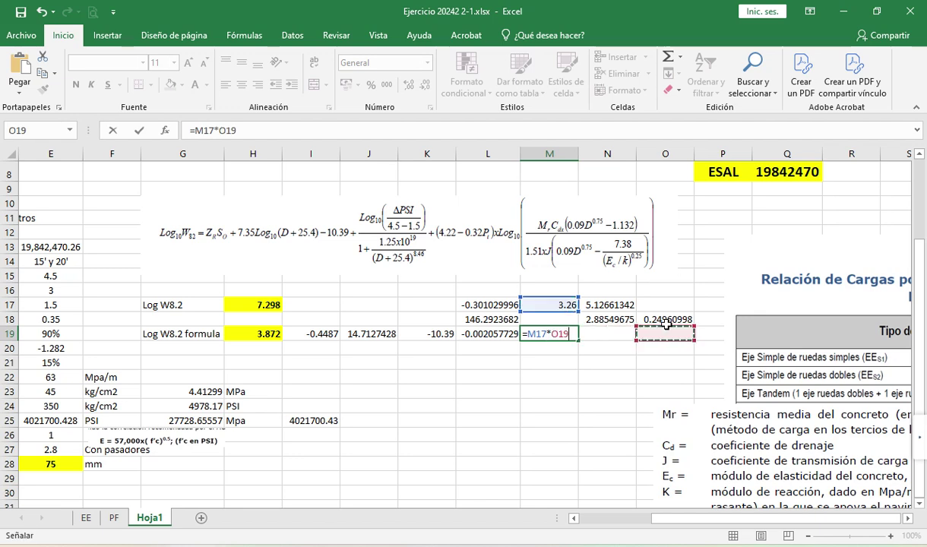
pyautogui.press('Up')
pyautogui.press('Return')
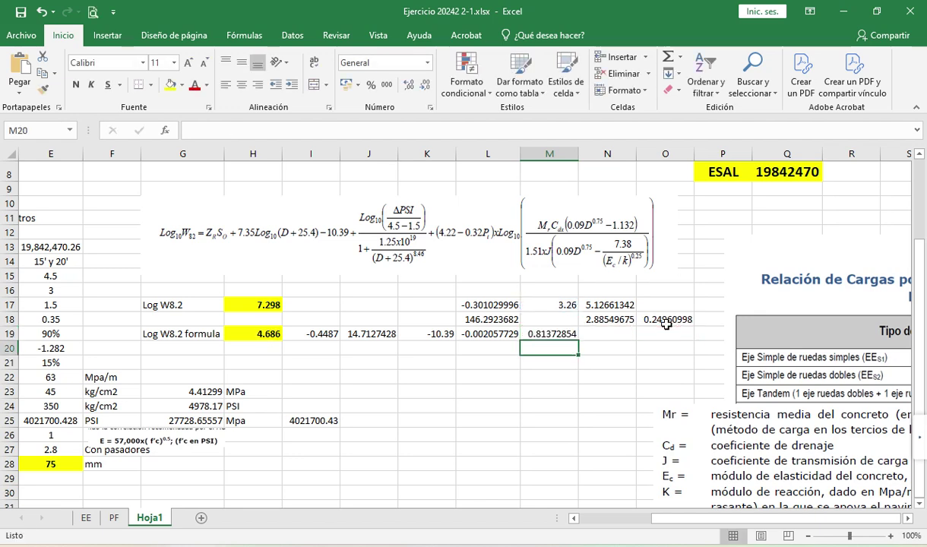
# - Try a slab thickness D of 200 mm in cell E28
pyautogui.press('Up')
pyautogui.press('Left')
pyautogui.press('Left')
pyautogui.press('Left')
pyautogui.press('Left')
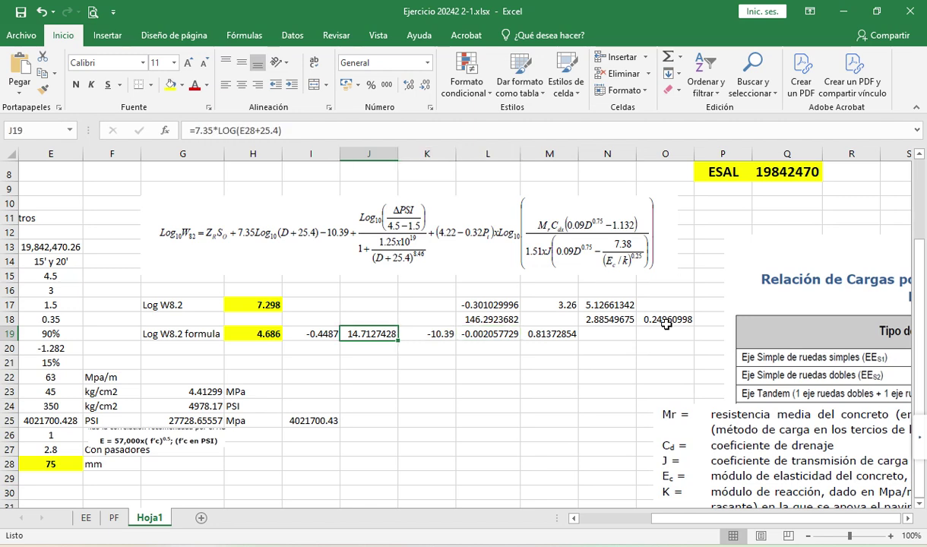
pyautogui.press('Left')
pyautogui.press('Down')
pyautogui.press('Down')
pyautogui.press('Down')
pyautogui.press('Down')
pyautogui.press('Down')
pyautogui.press('Down')
pyautogui.press('Down')
pyautogui.press('Down')
pyautogui.press('Down')
pyautogui.press('Down')
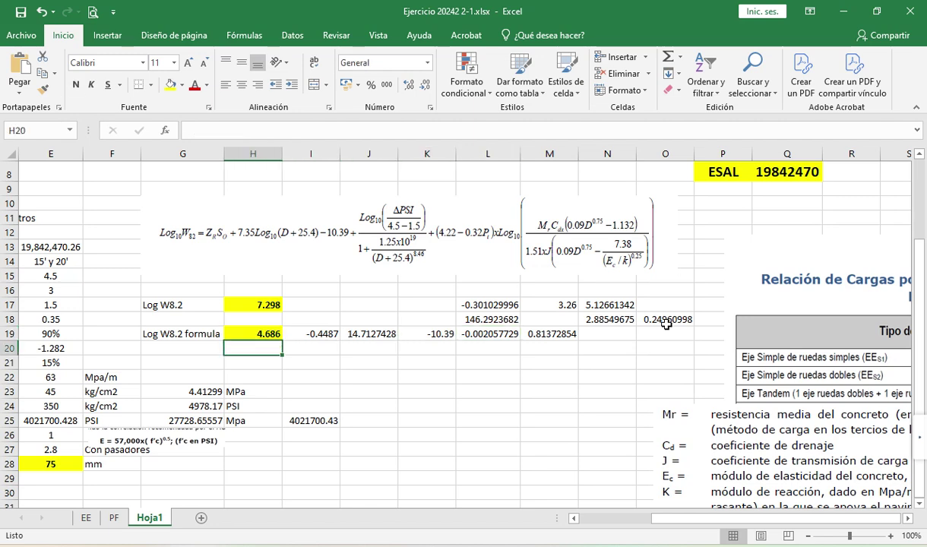
pyautogui.press('Up')
pyautogui.press('Left')
pyautogui.press('Left')
pyautogui.press('Left')
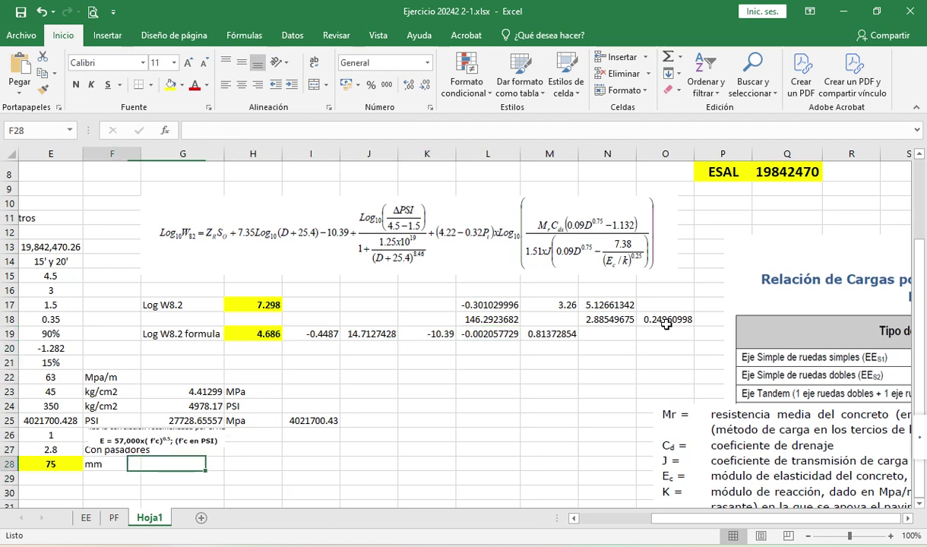
pyautogui.write('200')
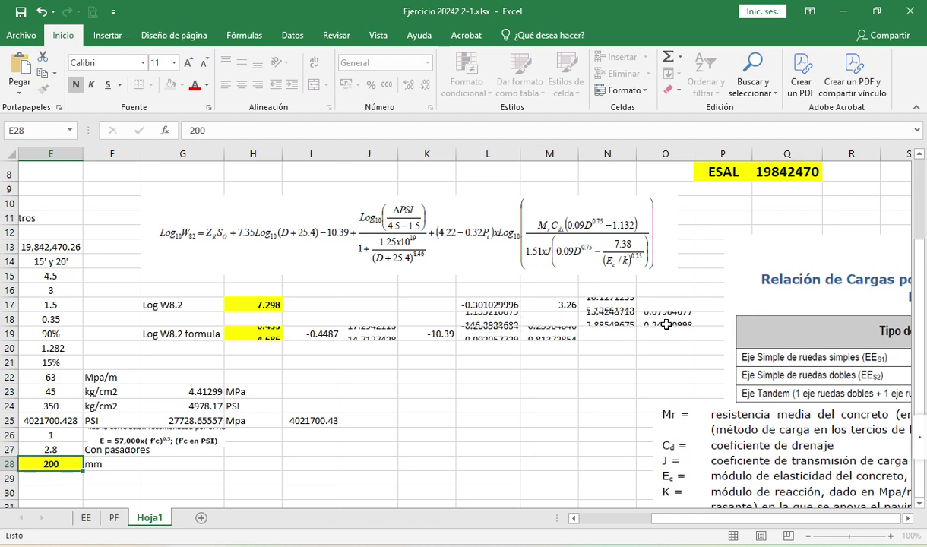
pyautogui.press('Return')
# - Try slab thicknesses of 250, 255, 268 and 278 mm in cell E28, comparing H19 with the Log W8.2 value
pyautogui.press('Up')
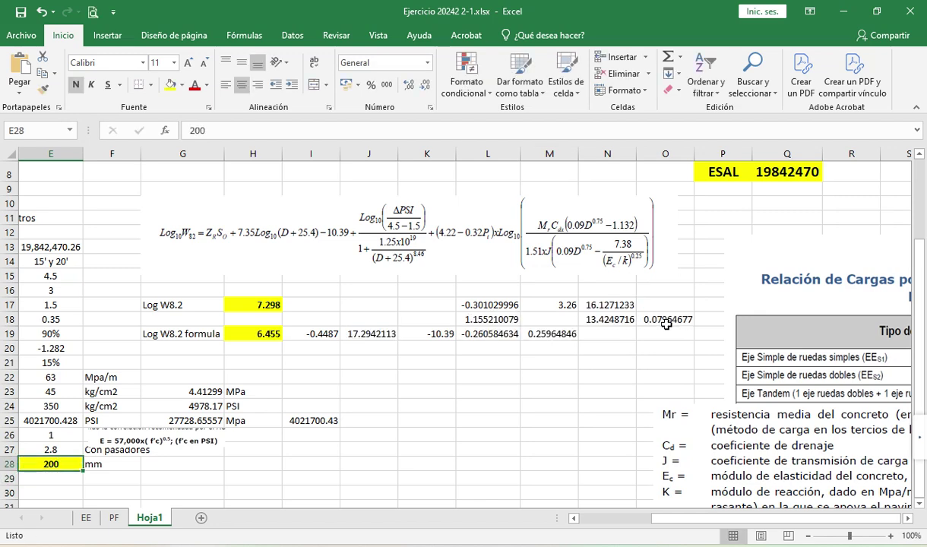
pyautogui.write('250')
pyautogui.press('Return')
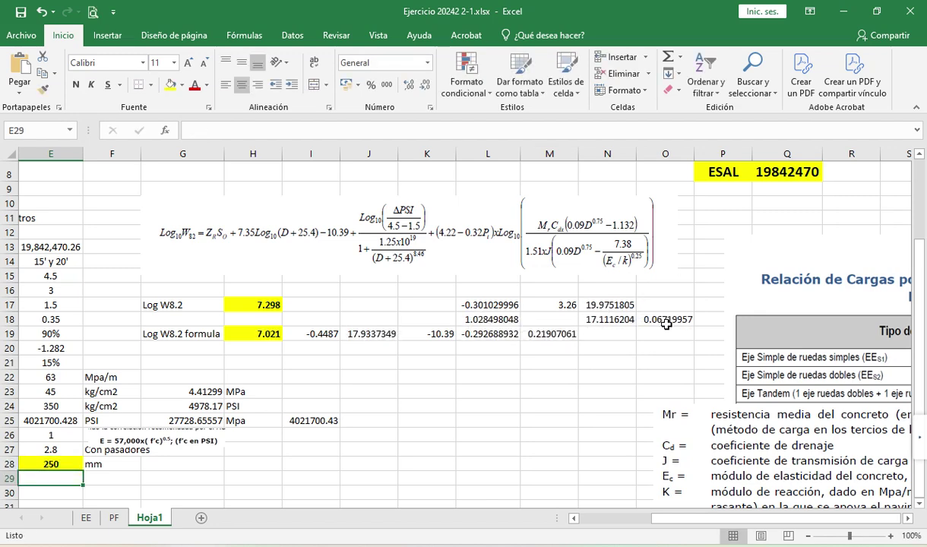
pyautogui.press('Up')
pyautogui.write('255')
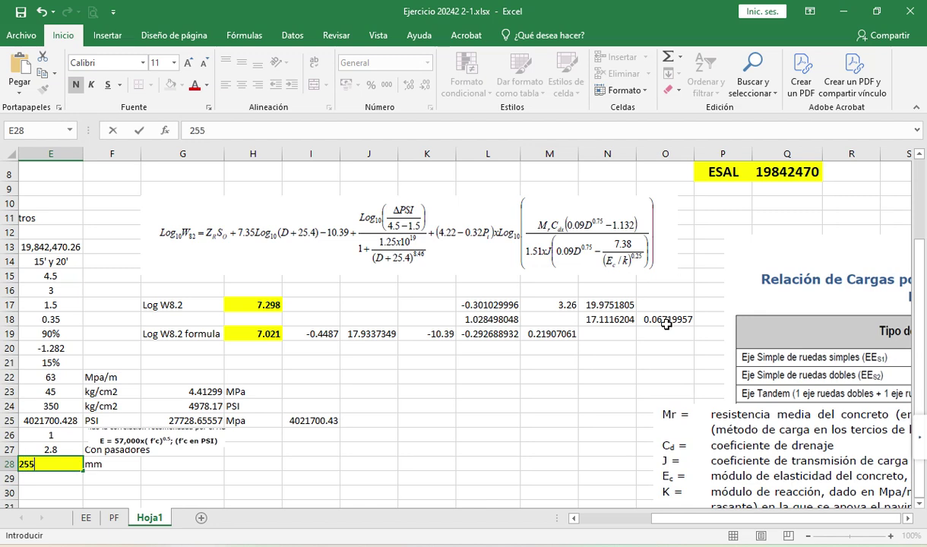
pyautogui.press('Return')
pyautogui.press('Up')
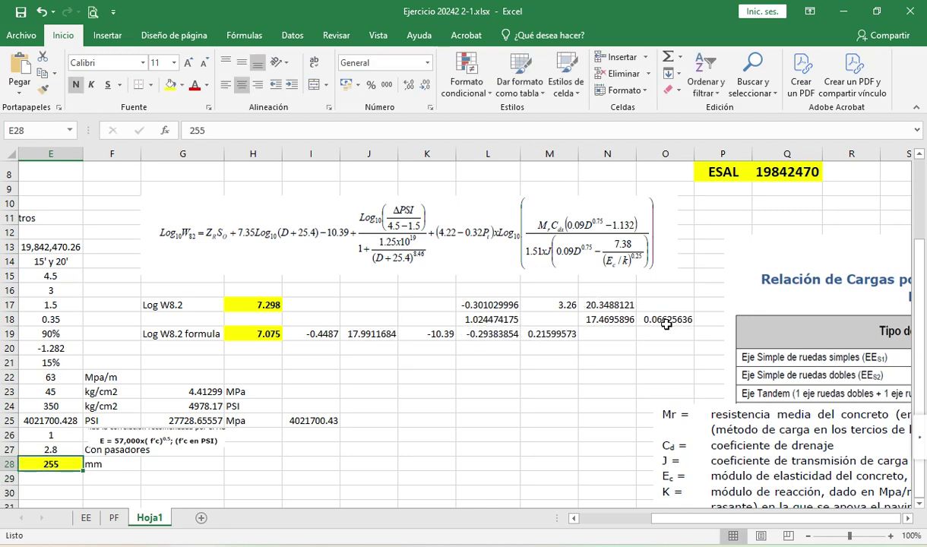
pyautogui.write('268')
pyautogui.press('Return')
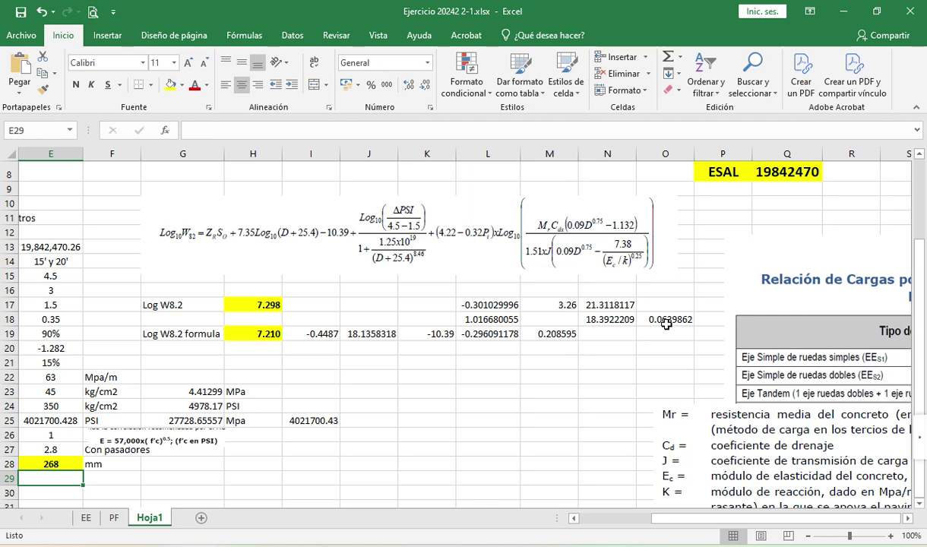
pyautogui.press('Up')
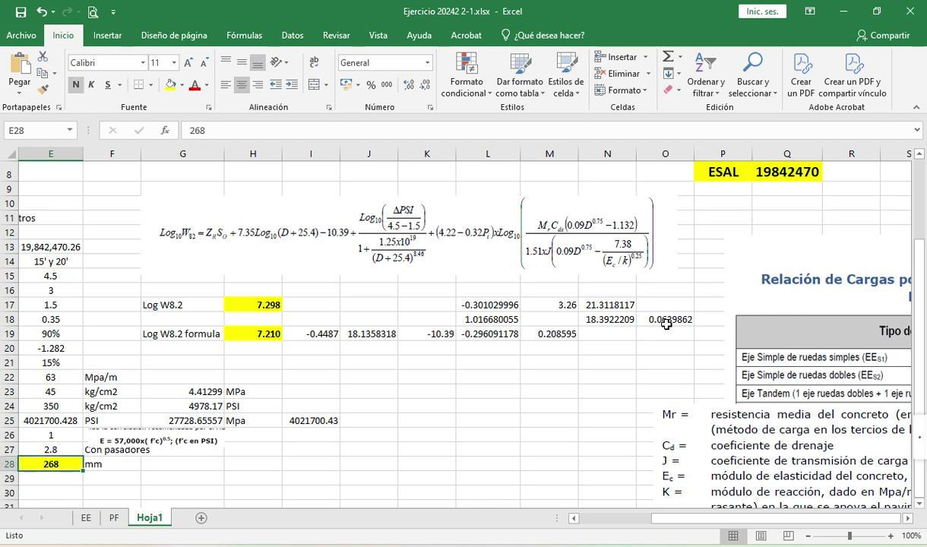
pyautogui.write('278')
pyautogui.press('Return')
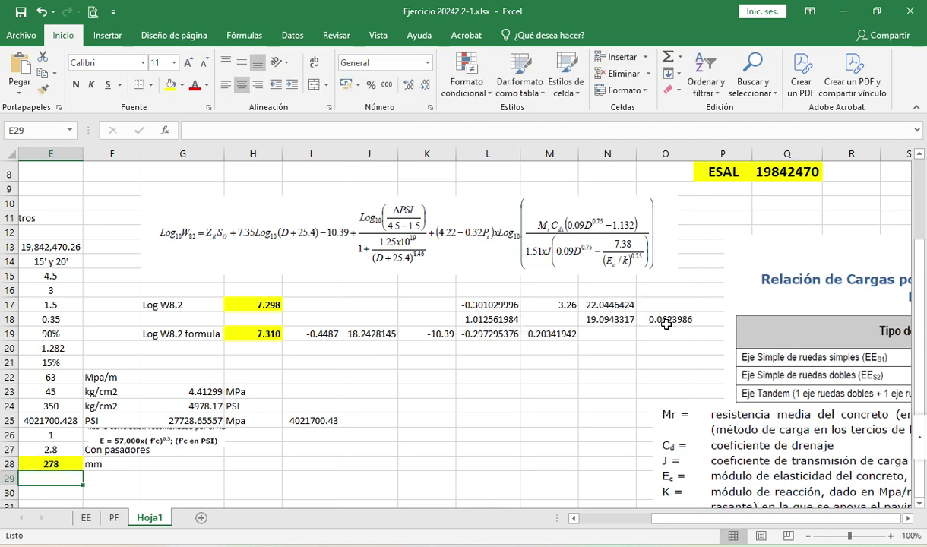
# - Refine the slab thickness D in cell E28 by trying 275 and 276 mm and settling on 277 mm
pyautogui.press('Up')
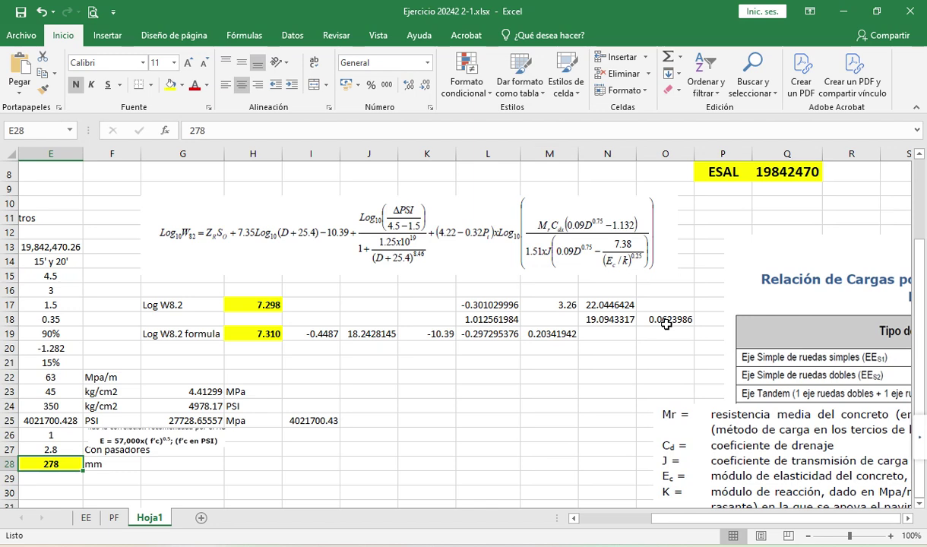
pyautogui.write('275')
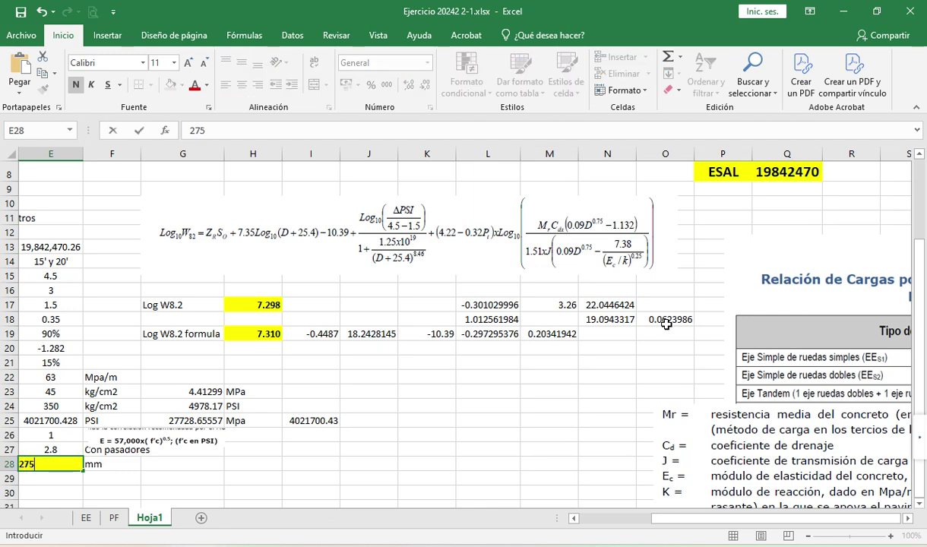
pyautogui.press('Return')
pyautogui.press('Up')
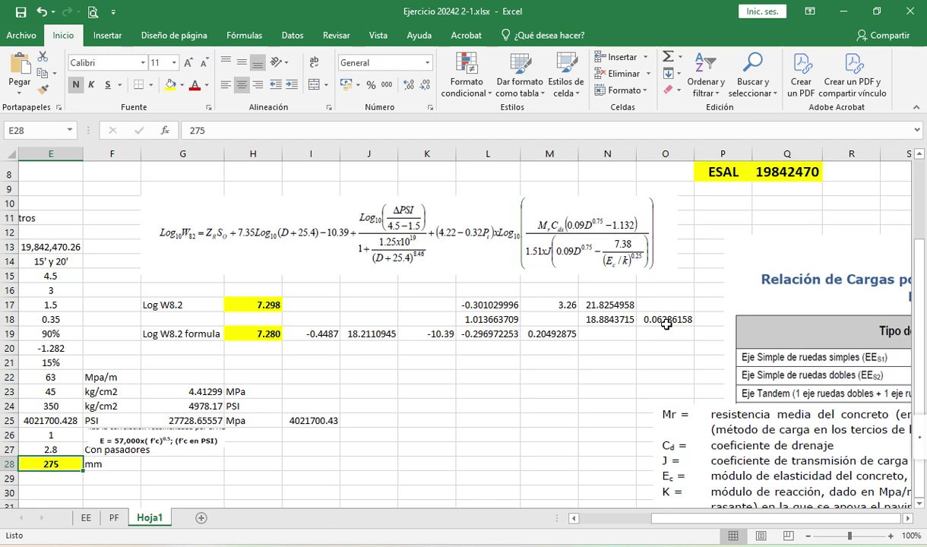
pyautogui.write('276')
pyautogui.press('Return')
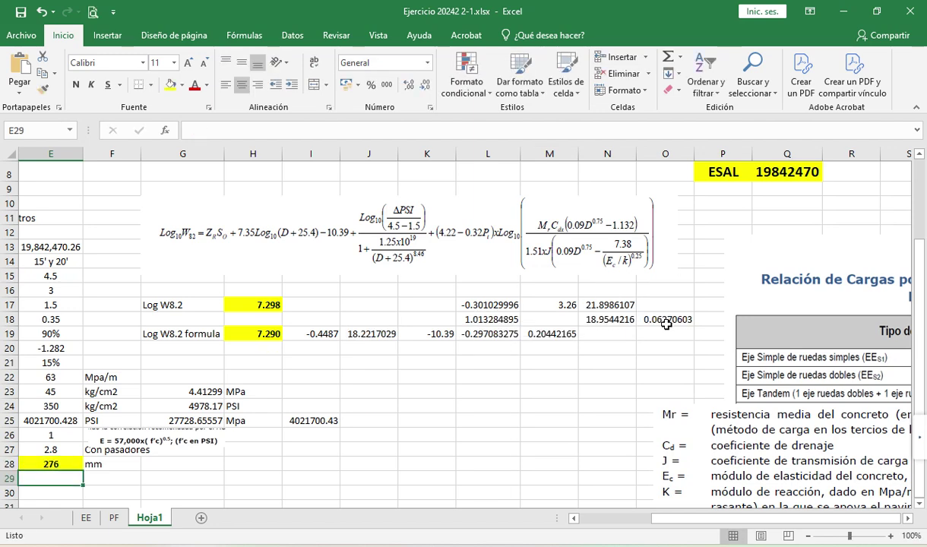
pyautogui.press('Up')
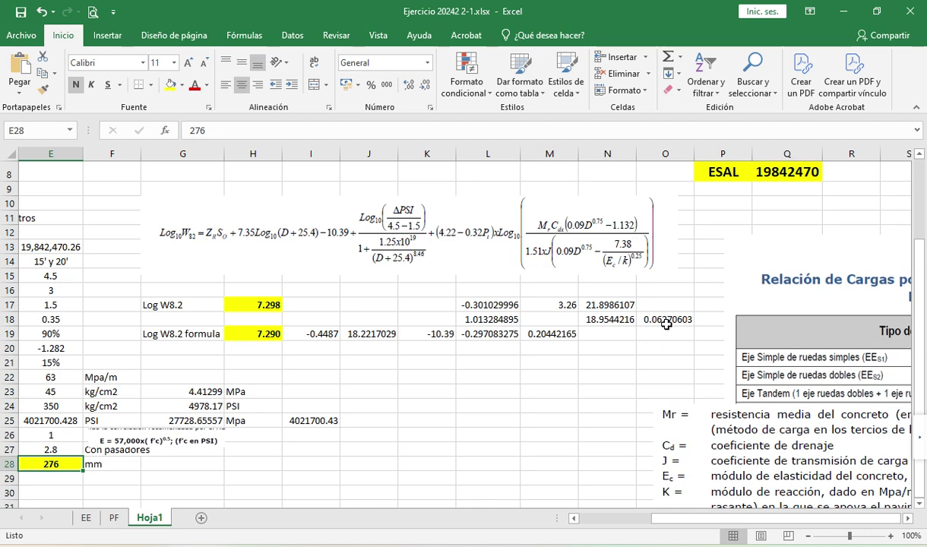
pyautogui.write('277')
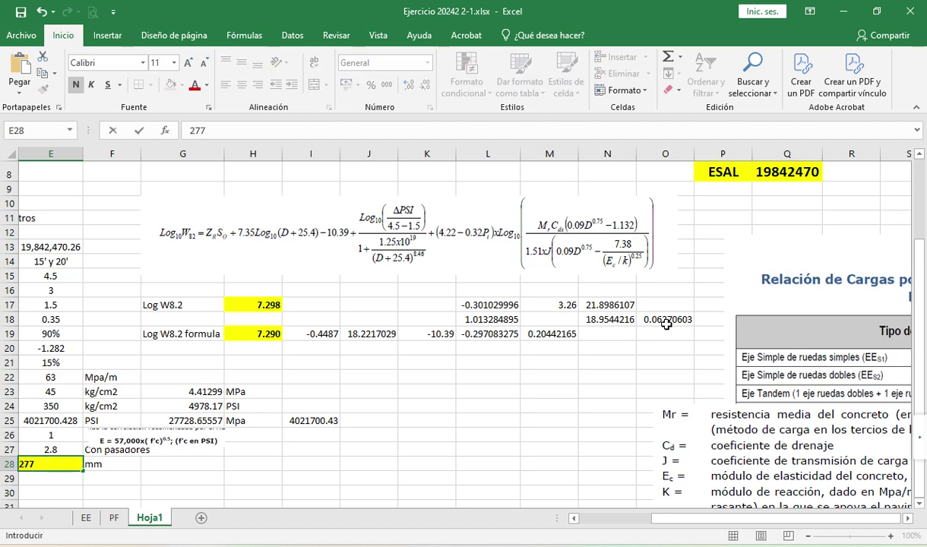
pyautogui.press('Return')
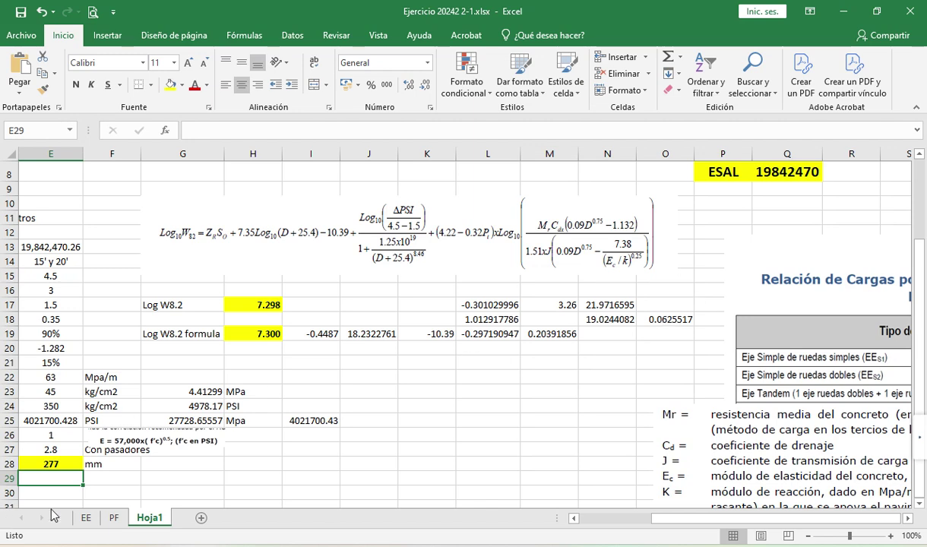
# - Switch to the road manual PDF and review the AASHTO 93 design parameters through the load transfer coefficient J table, Cuadro 14.10
pyautogui.click(578, 460)
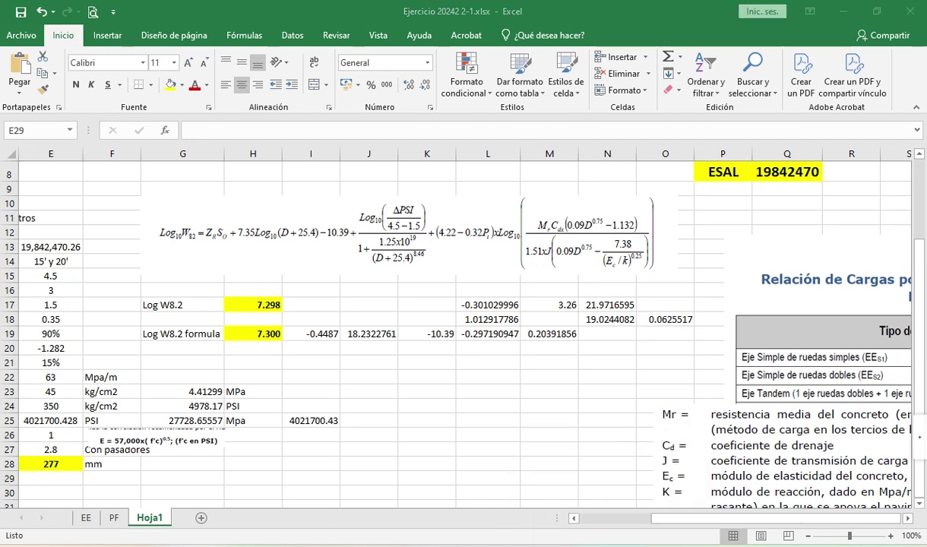
pyautogui.hotkey('ctrl', '1')
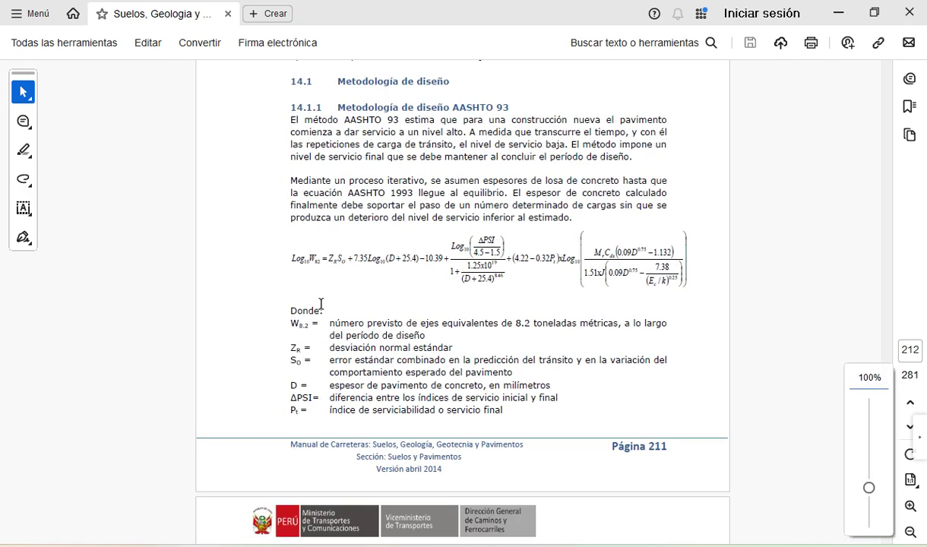
pyautogui.scroll(-20, 321, 304)
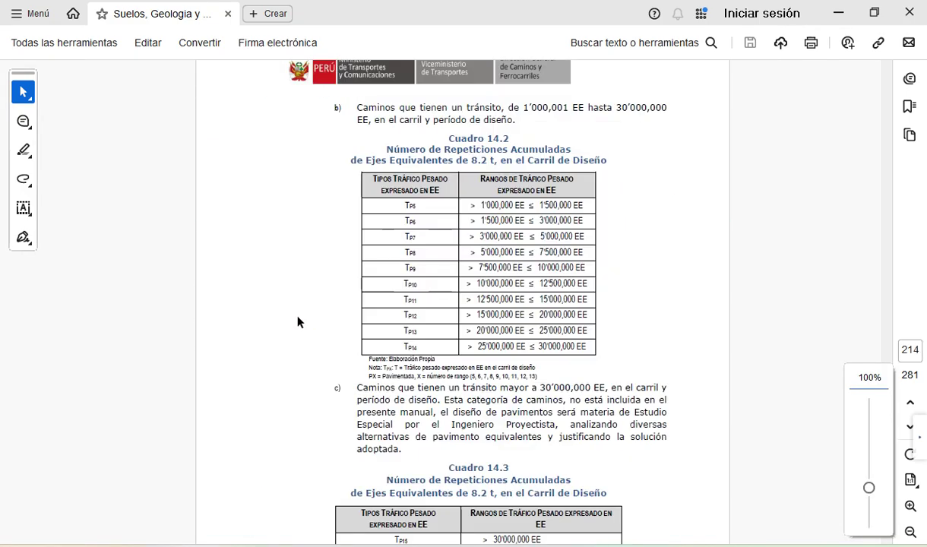
pyautogui.scroll(-20, 298, 320)
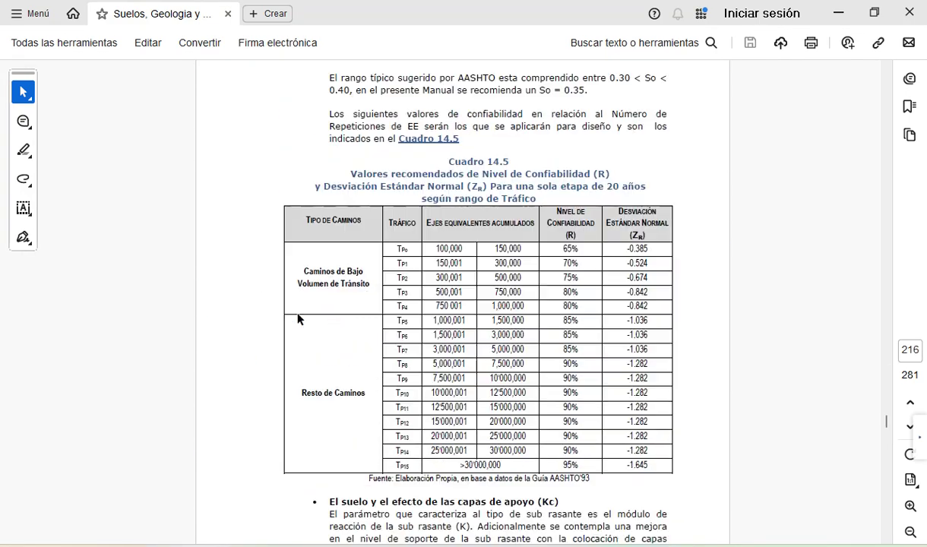
pyautogui.scroll(-20, 298, 319)
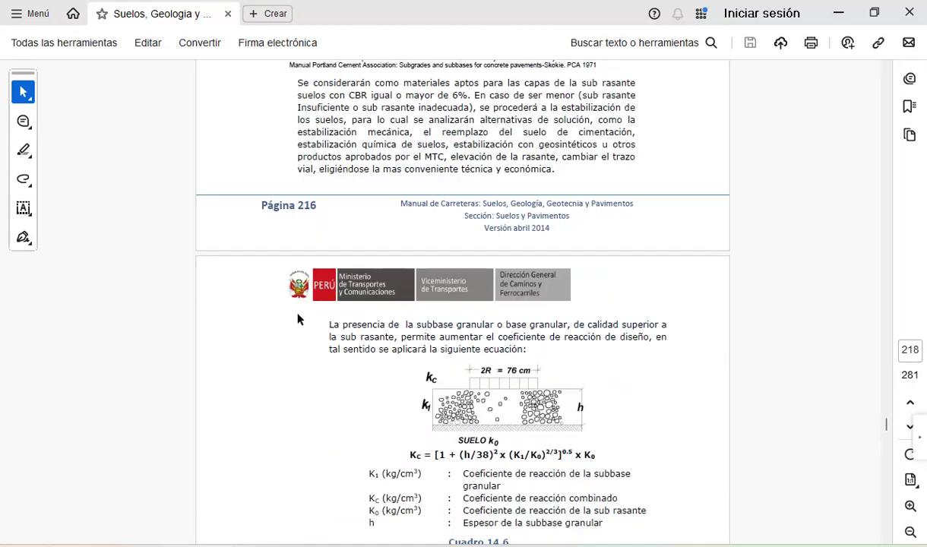
pyautogui.scroll(-20, 298, 319)
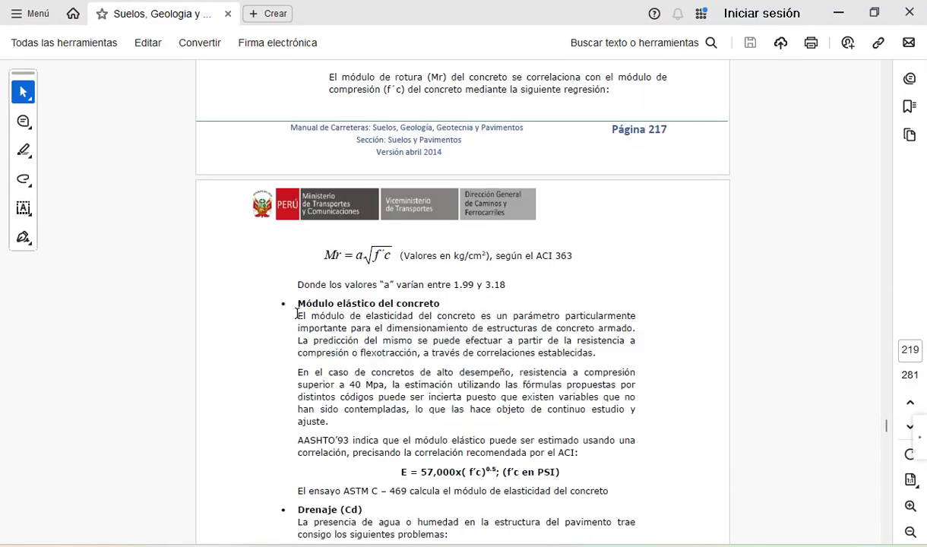
pyautogui.scroll(-10, 298, 314)
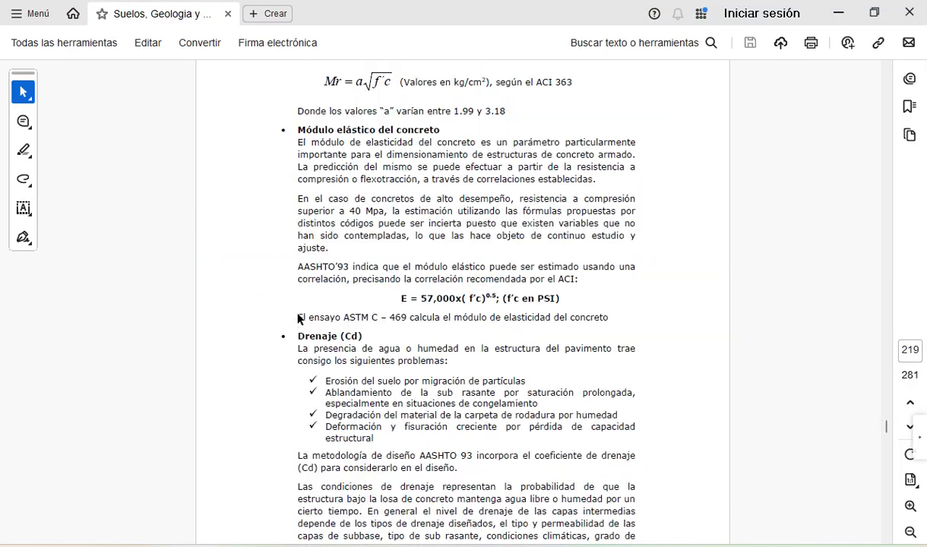
pyautogui.scroll(-20, 297, 314)
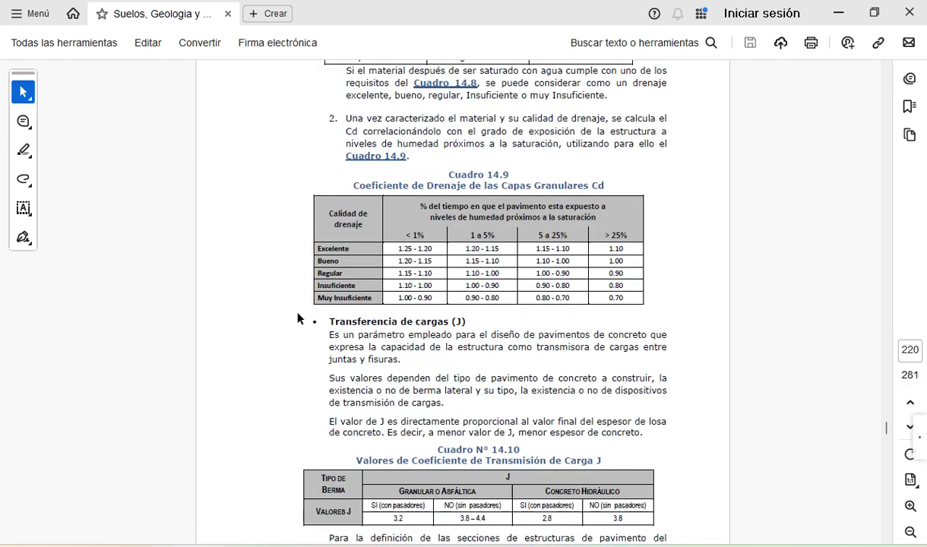
pyautogui.scroll(-6, 298, 318)
pyautogui.scroll(8, 293, 320)
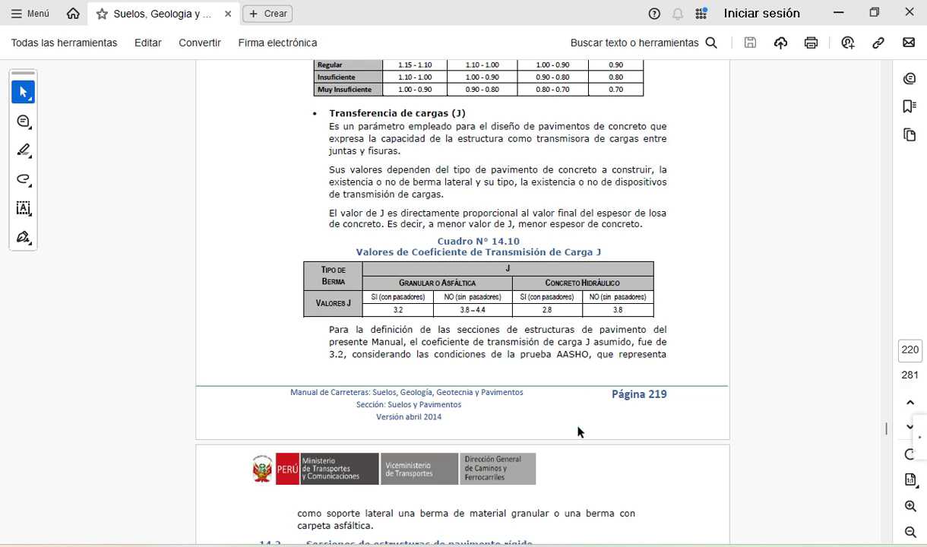
# - Return to the Excel workbook and try a load transfer coefficient J of 3.8 in cell E27, restoring it to 2.8
pyautogui.click(549, 537)
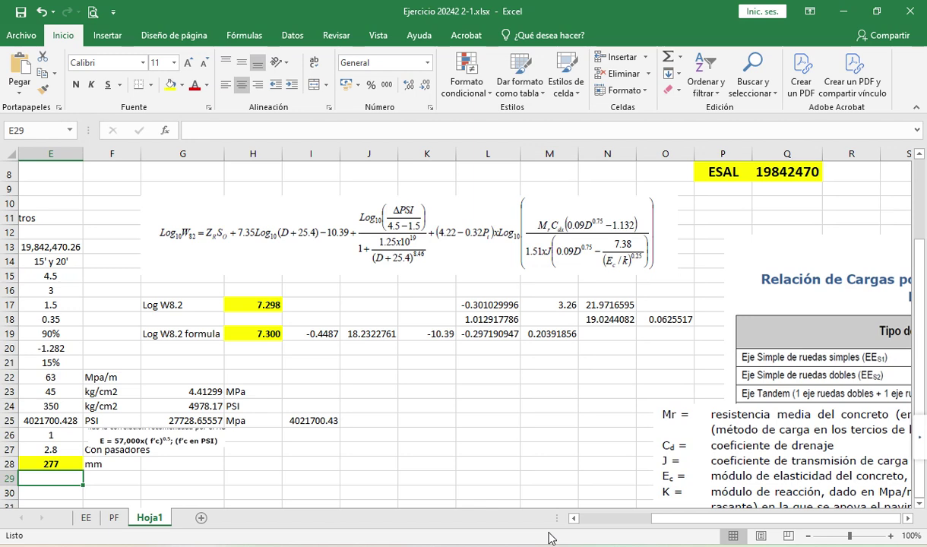
pyautogui.click(57, 449)
pyautogui.write('3.8')
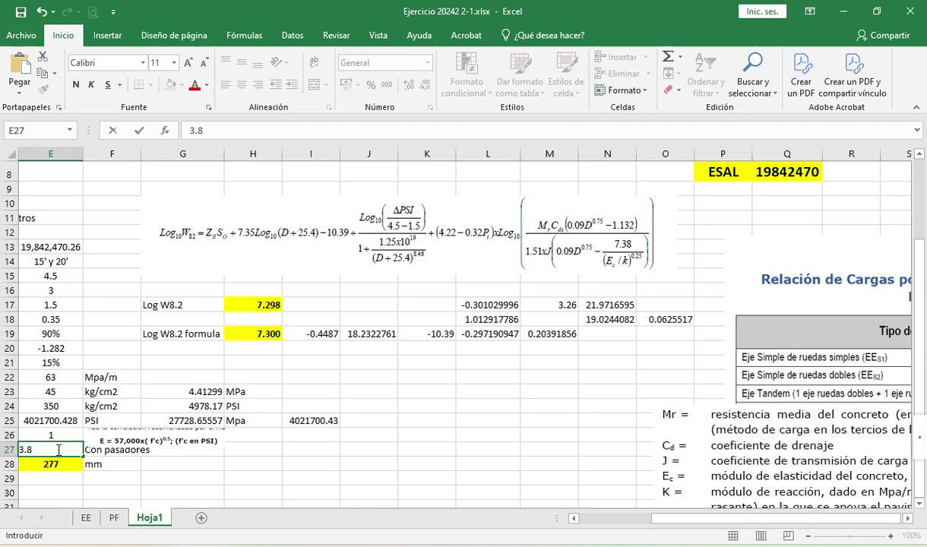
pyautogui.press('Return')
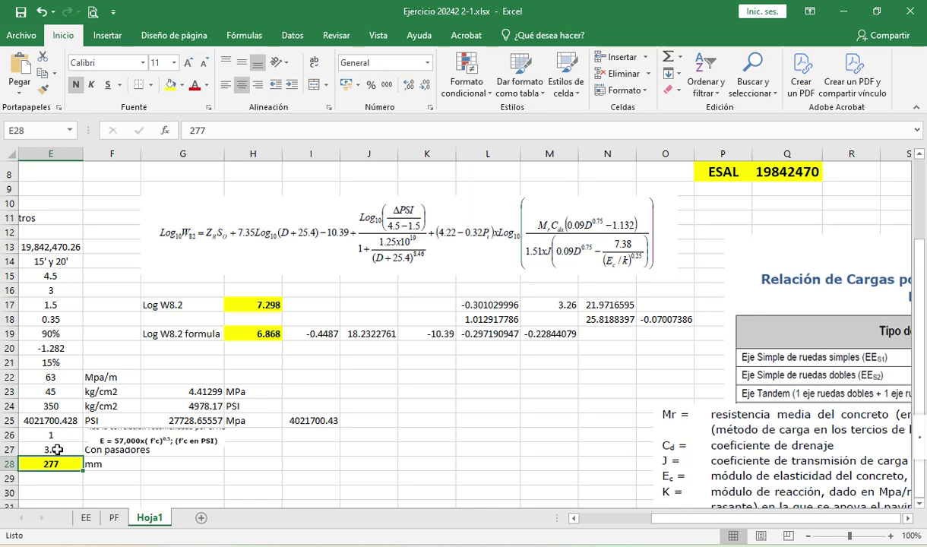
pyautogui.click(57, 450)
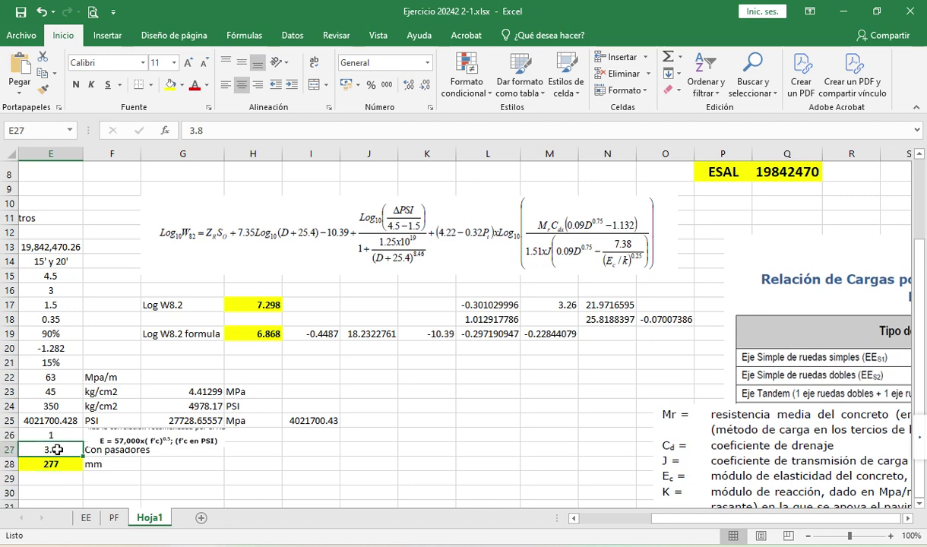
pyautogui.write('2.8')
pyautogui.press('Return')
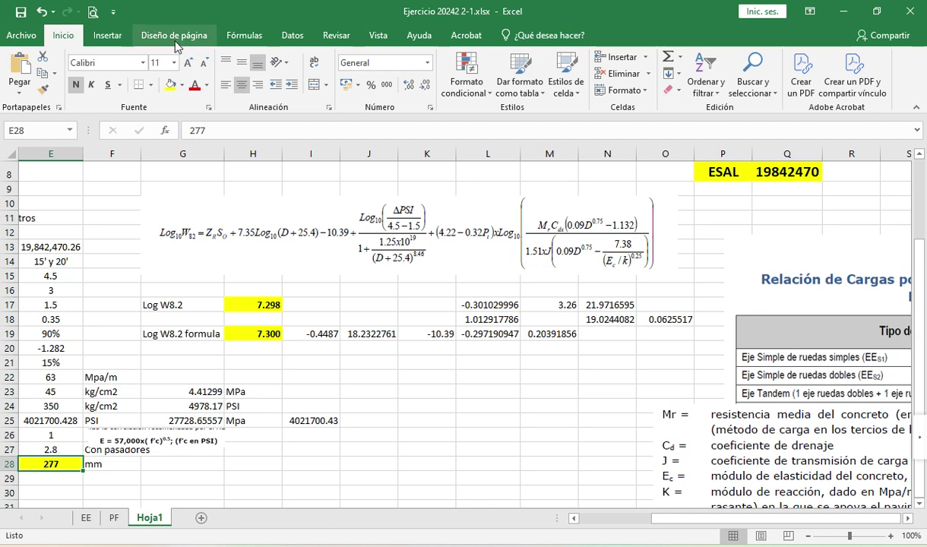
# - Set the drainage coefficient Cd in cell E26 to 1.5
pyautogui.click(47, 431)
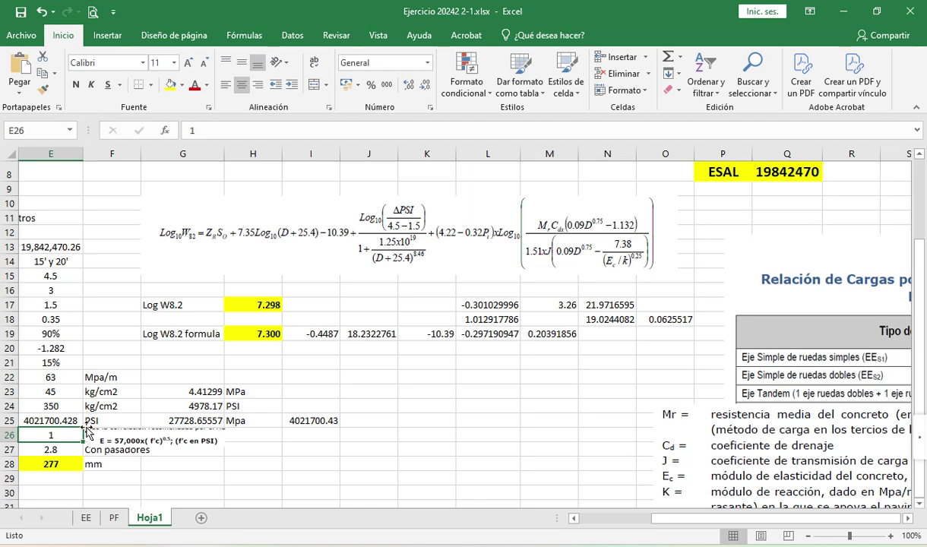
pyautogui.write('1.5')
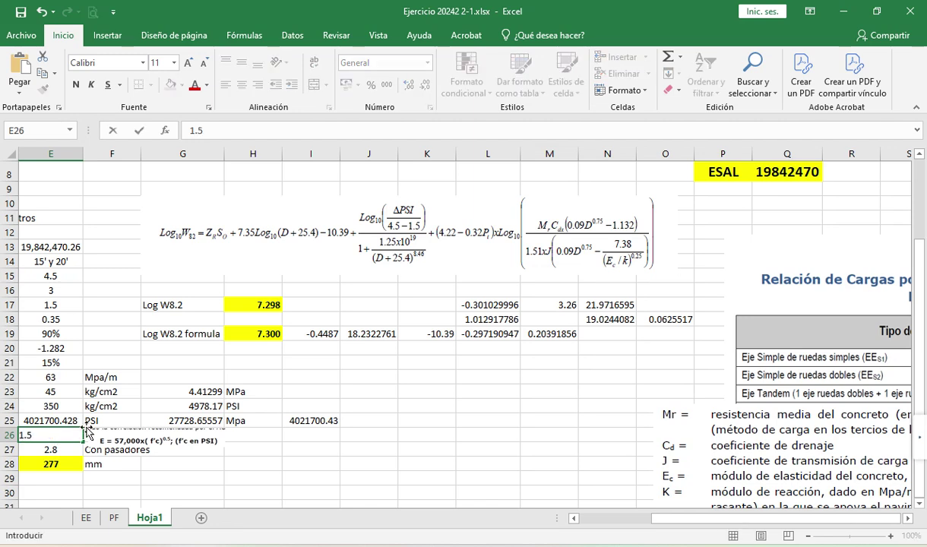
pyautogui.press('Return')
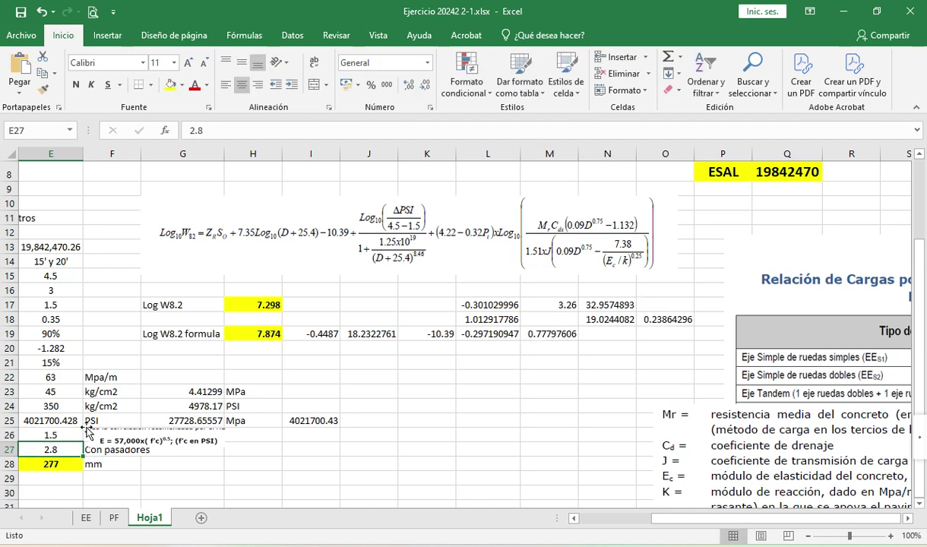
# - Try slab thicknesses of 250, 200, 210 and 220 mm in cell E28, comparing H19 with the Log W8.2 value
pyautogui.press('Return')
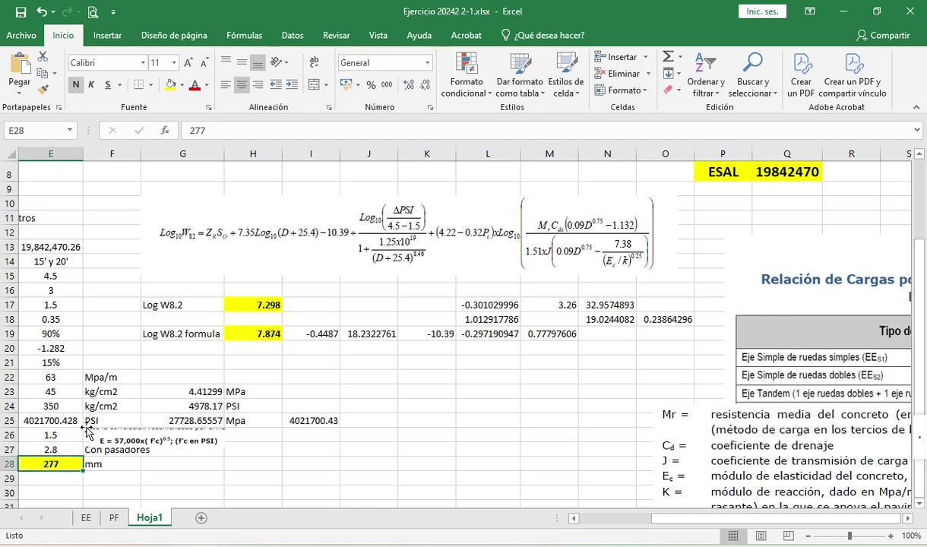
pyautogui.write('250')
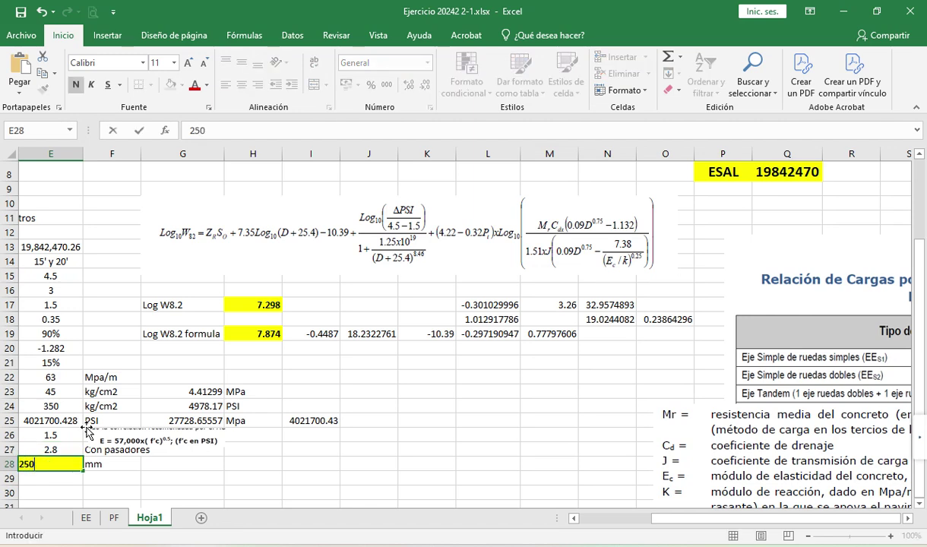
pyautogui.press('Return')
pyautogui.press('Up')
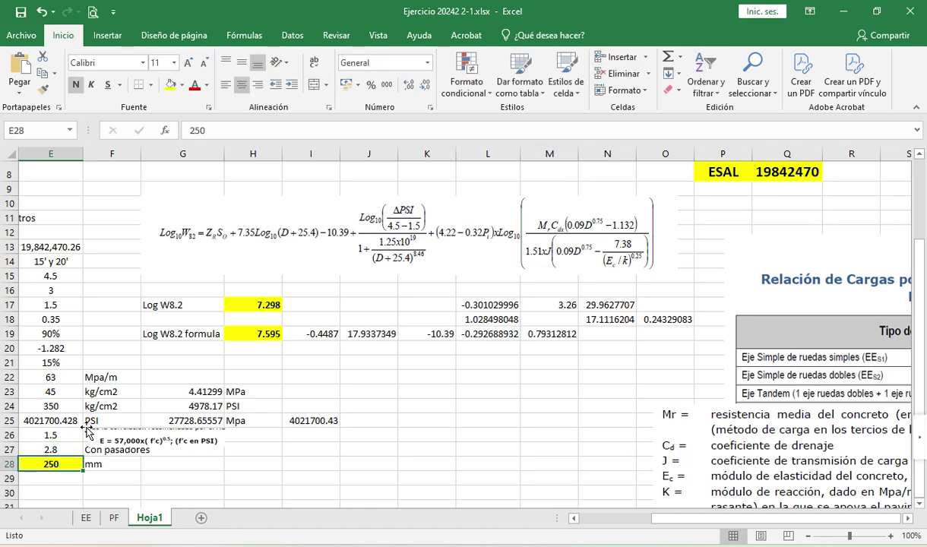
pyautogui.write('200')
pyautogui.press('Return')
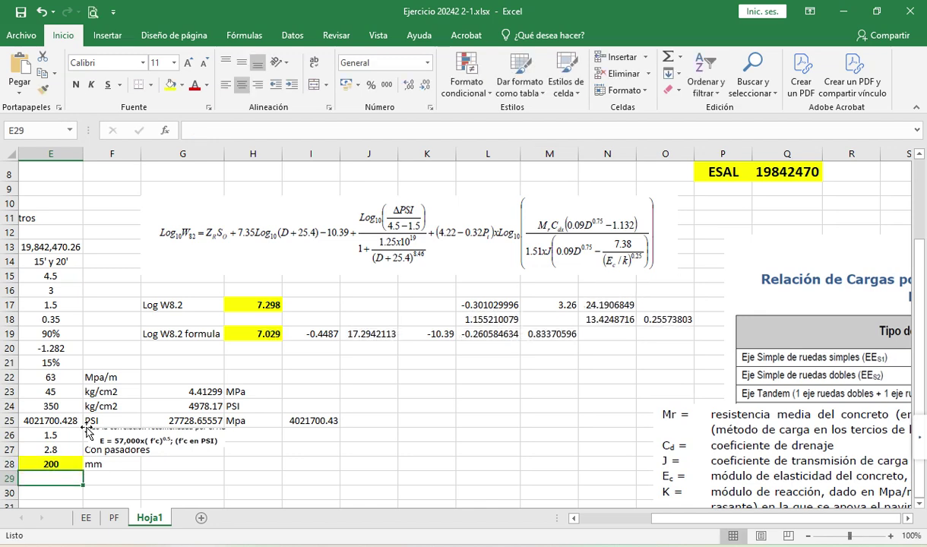
pyautogui.press('Up')
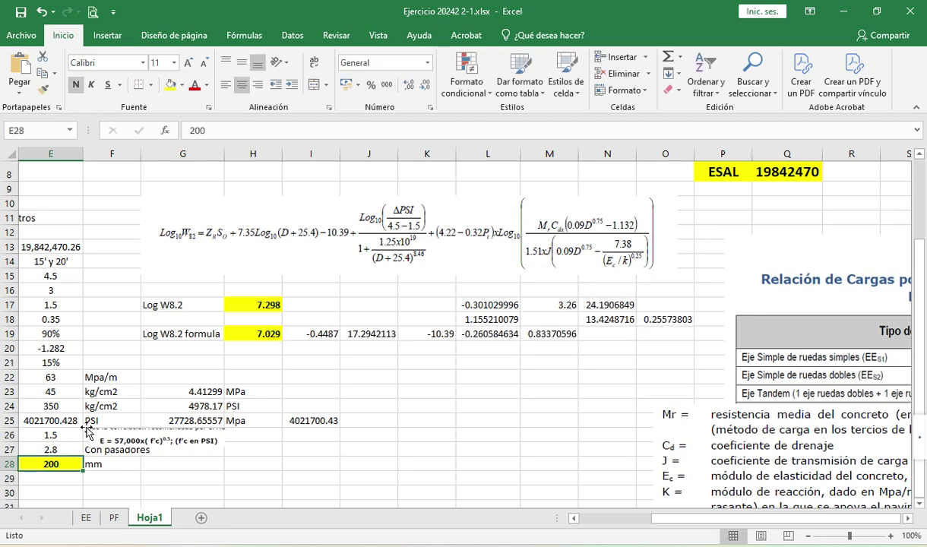
pyautogui.write('210')
pyautogui.press('Return')
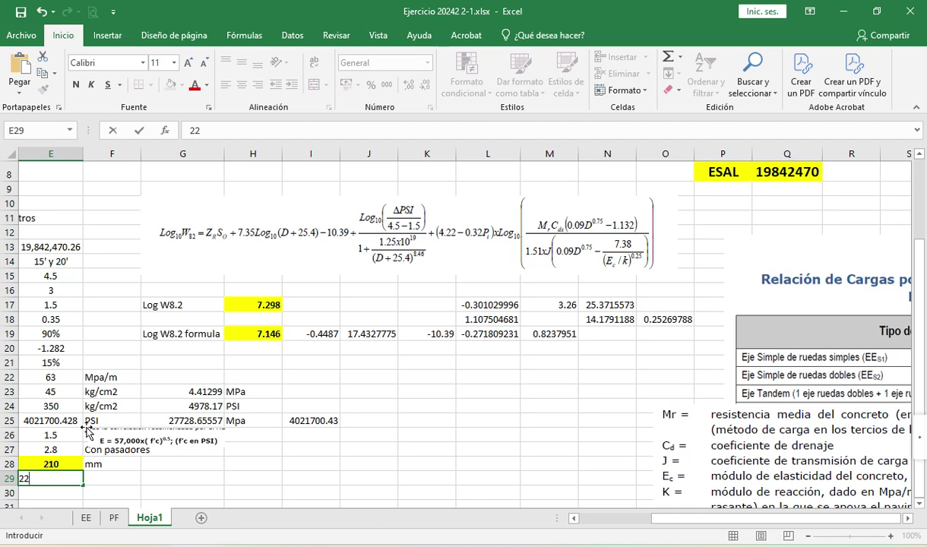
pyautogui.press('Up')
pyautogui.write('220')
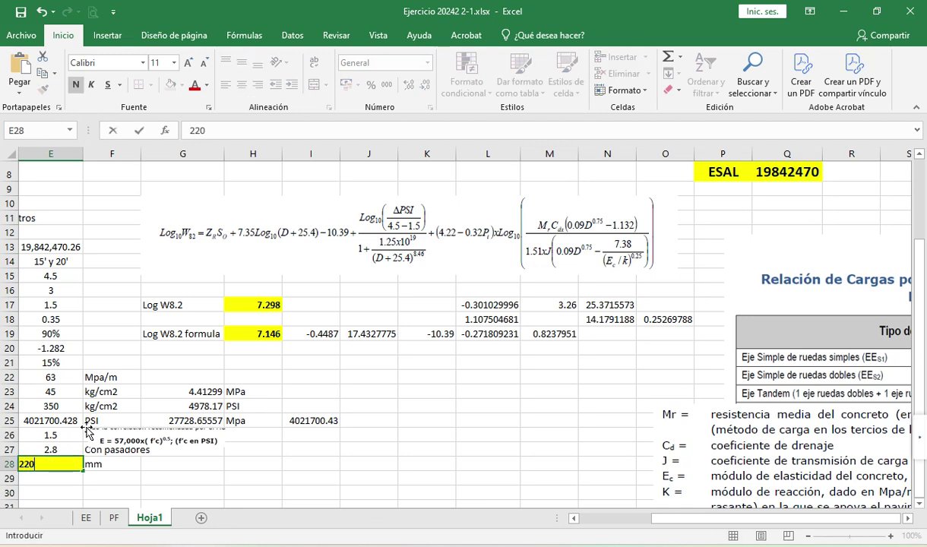
pyautogui.press('Return')
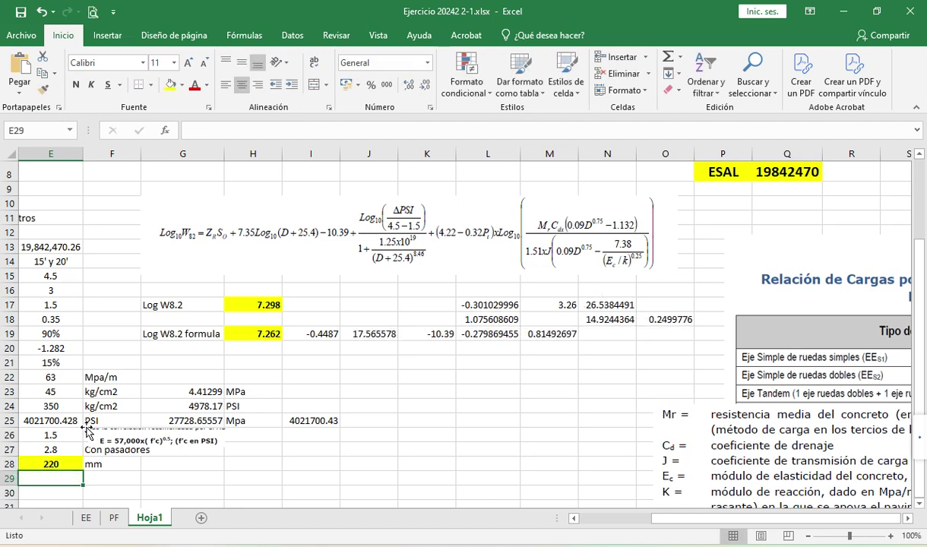
# - Refine the slab thickness D in cell E28 by trying 222, 225 and 224 mm and settling on 223 mm
pyautogui.press('Up')
pyautogui.write('222')
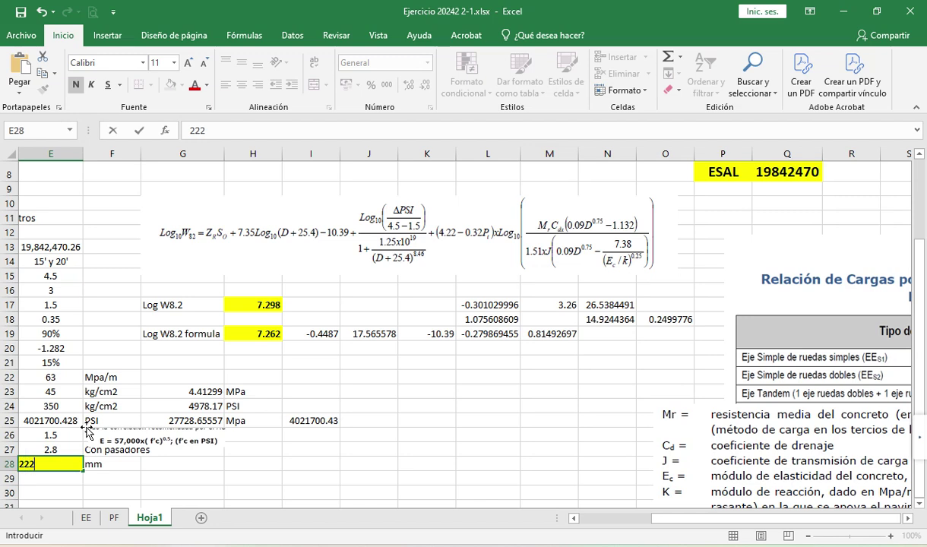
pyautogui.press('Return')
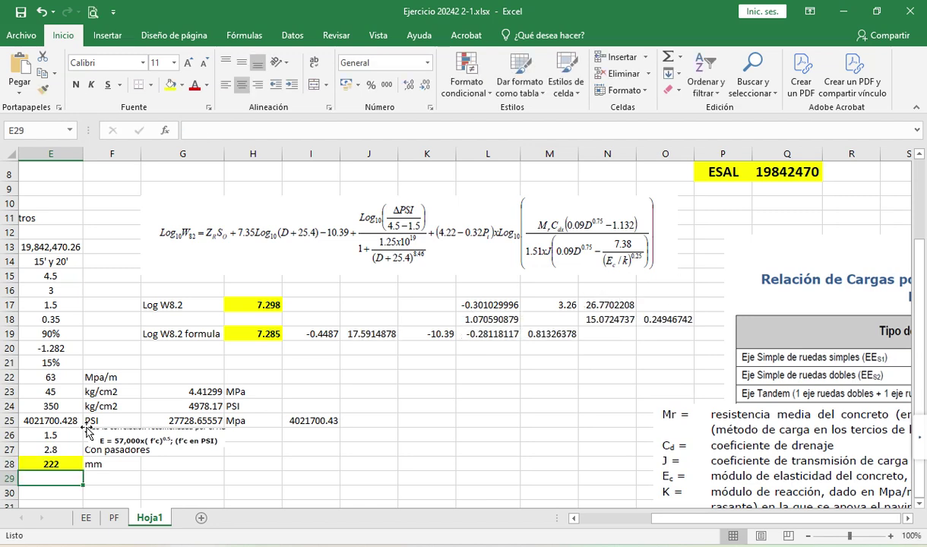
pyautogui.press('Up')
pyautogui.write('225')
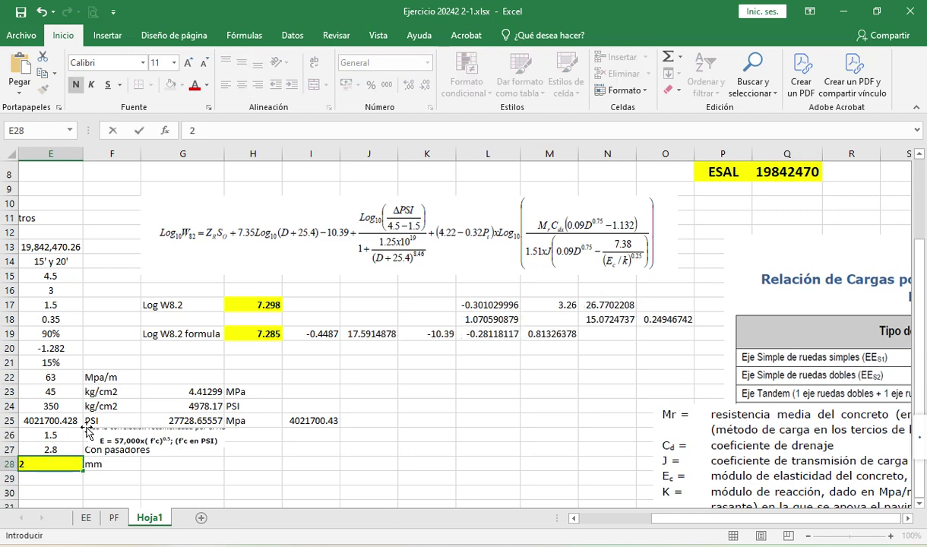
pyautogui.press('Return')
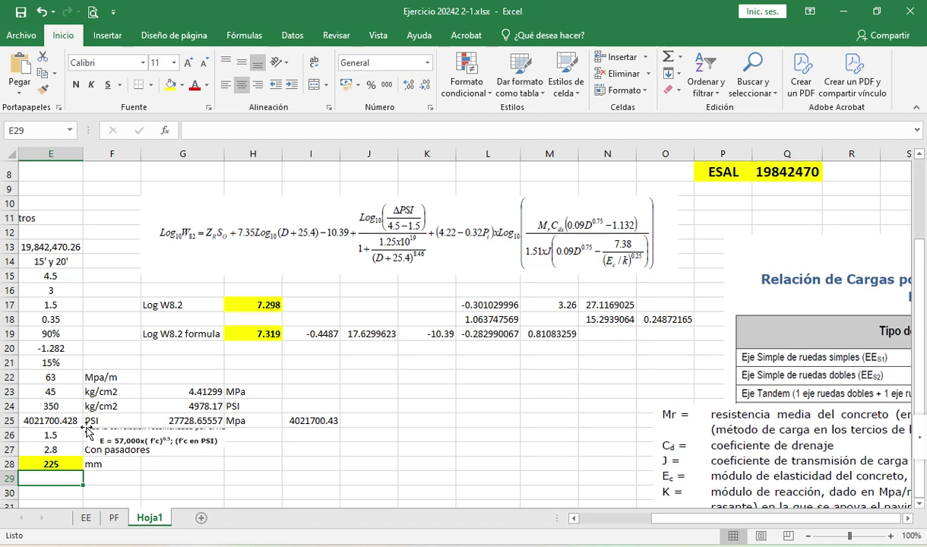
pyautogui.press('Up')
pyautogui.write('224')
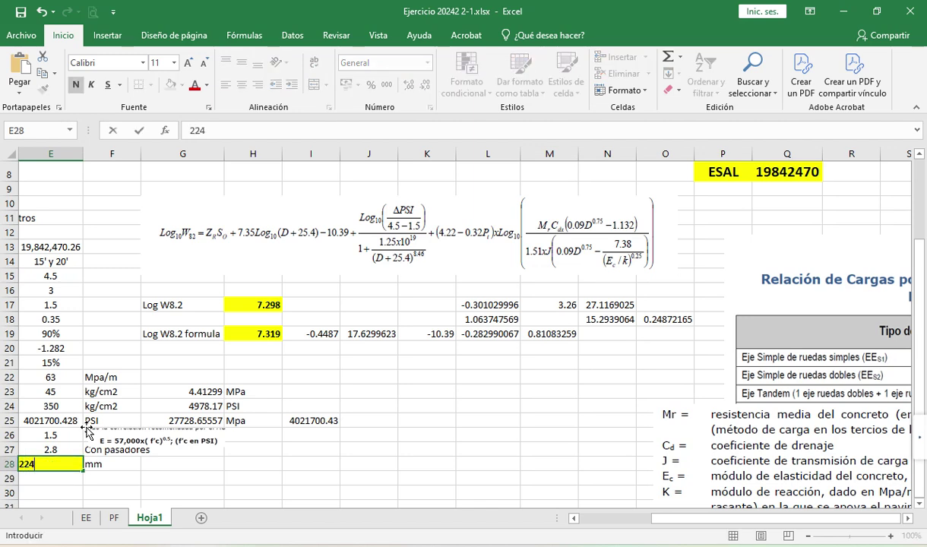
pyautogui.press('Return')
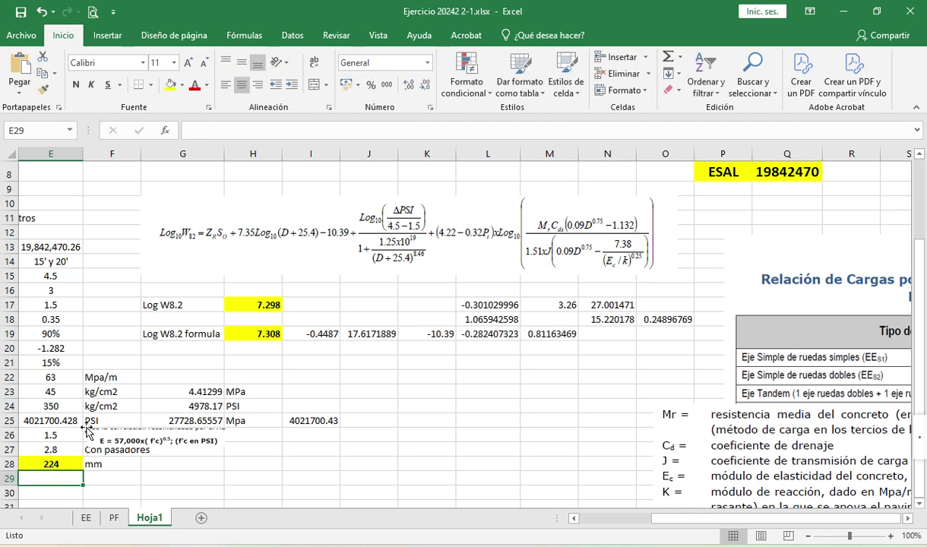
pyautogui.press('Up')
pyautogui.write('223')
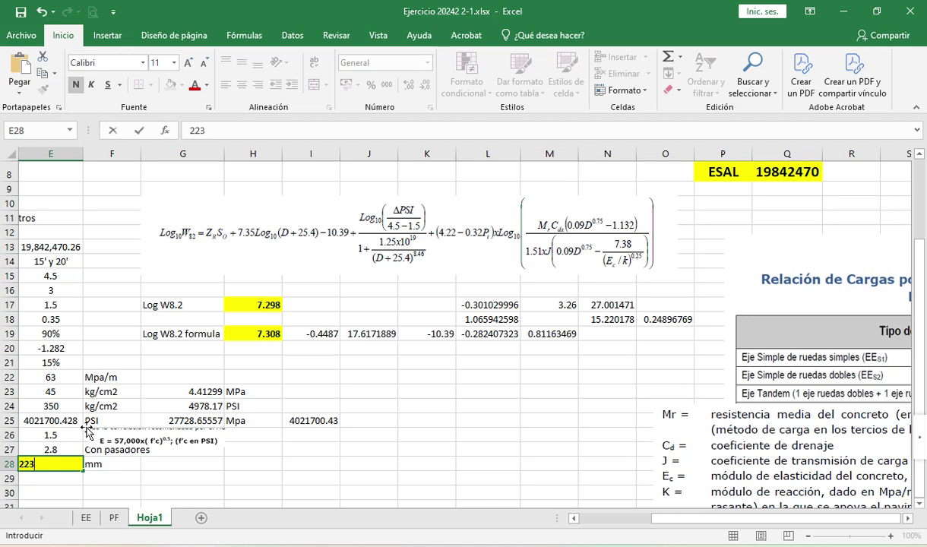
pyautogui.press('Return')
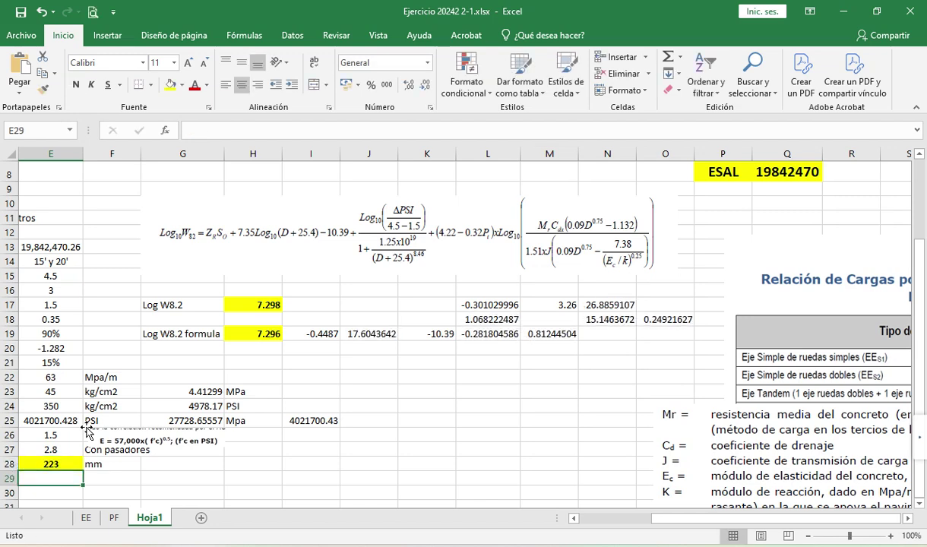